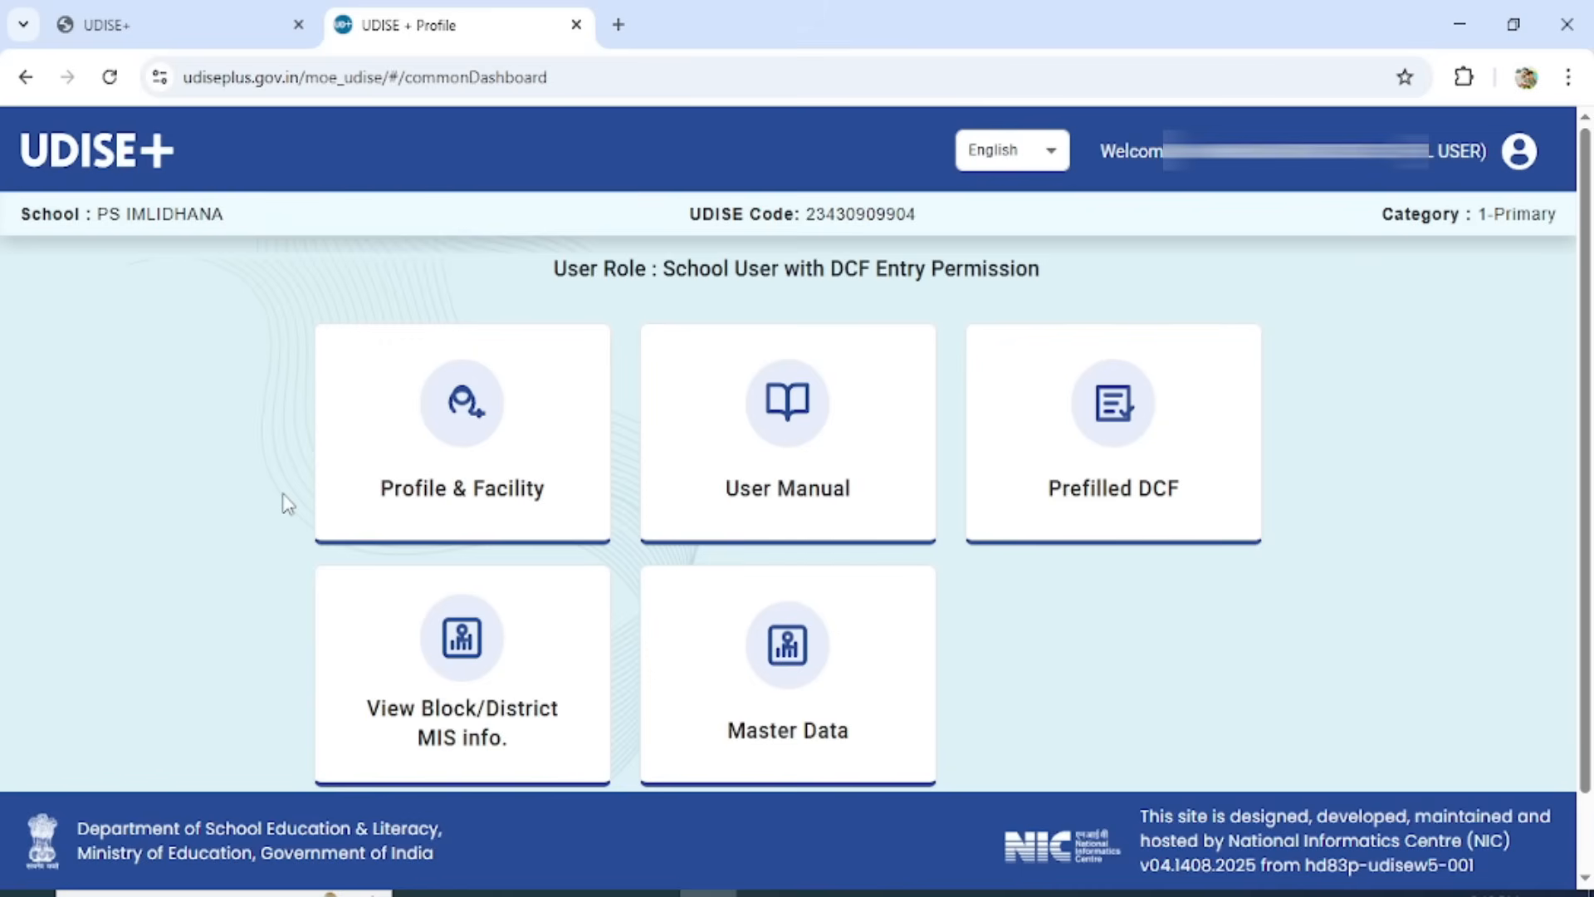
# Open the udiseplus.gov.in home page in a new browser tab.
pyautogui.click(617, 25)
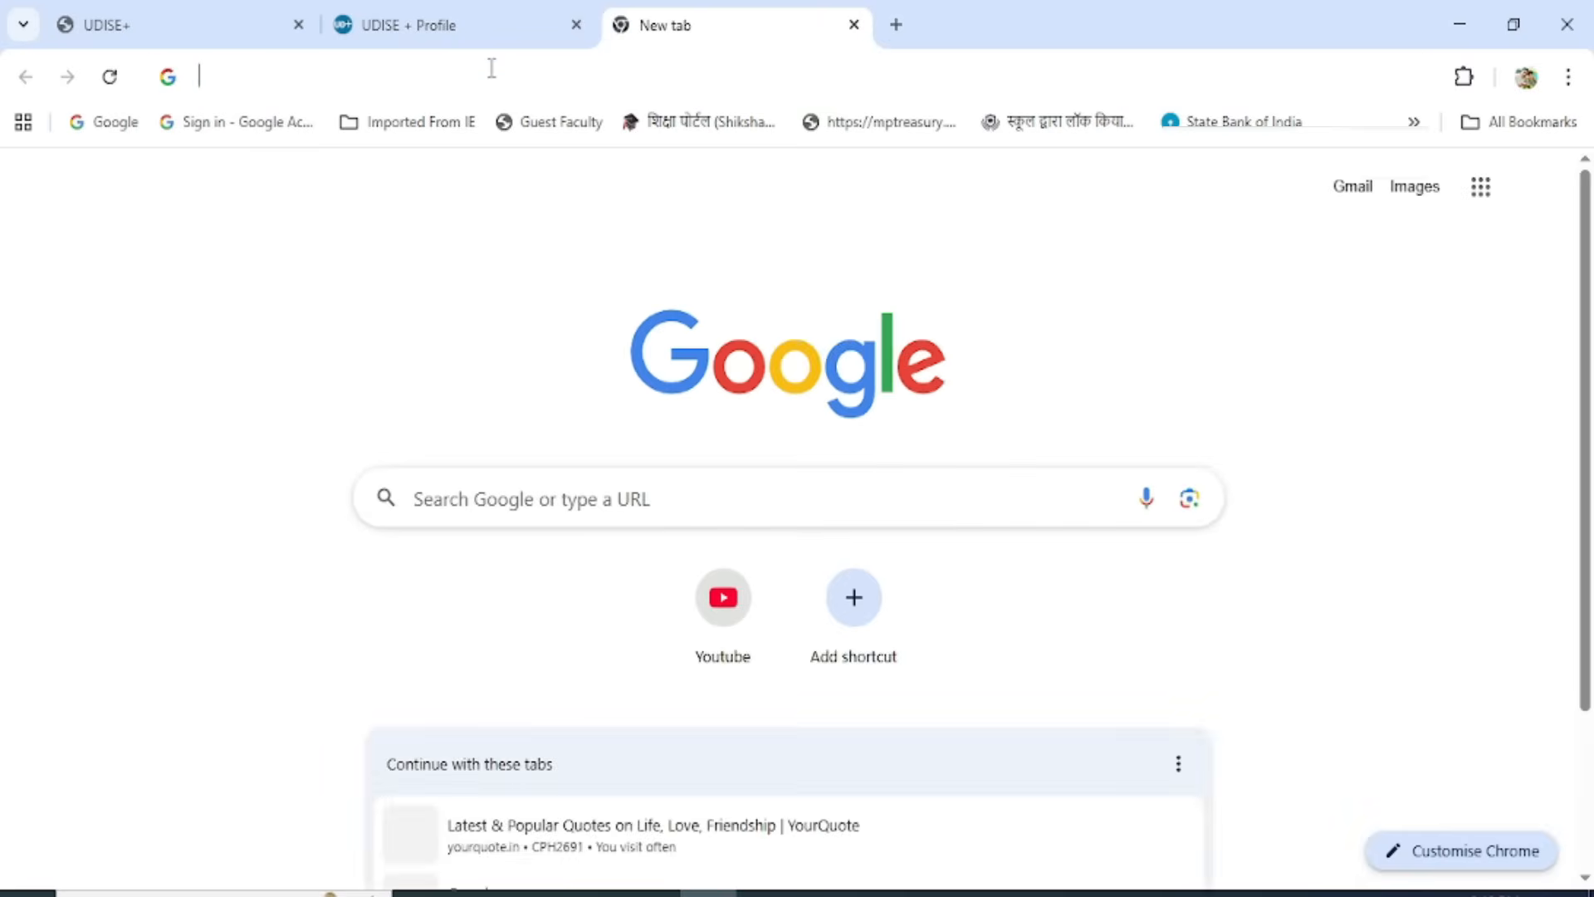
pyautogui.click(491, 68)
pyautogui.write('udiseplus.gov.in')
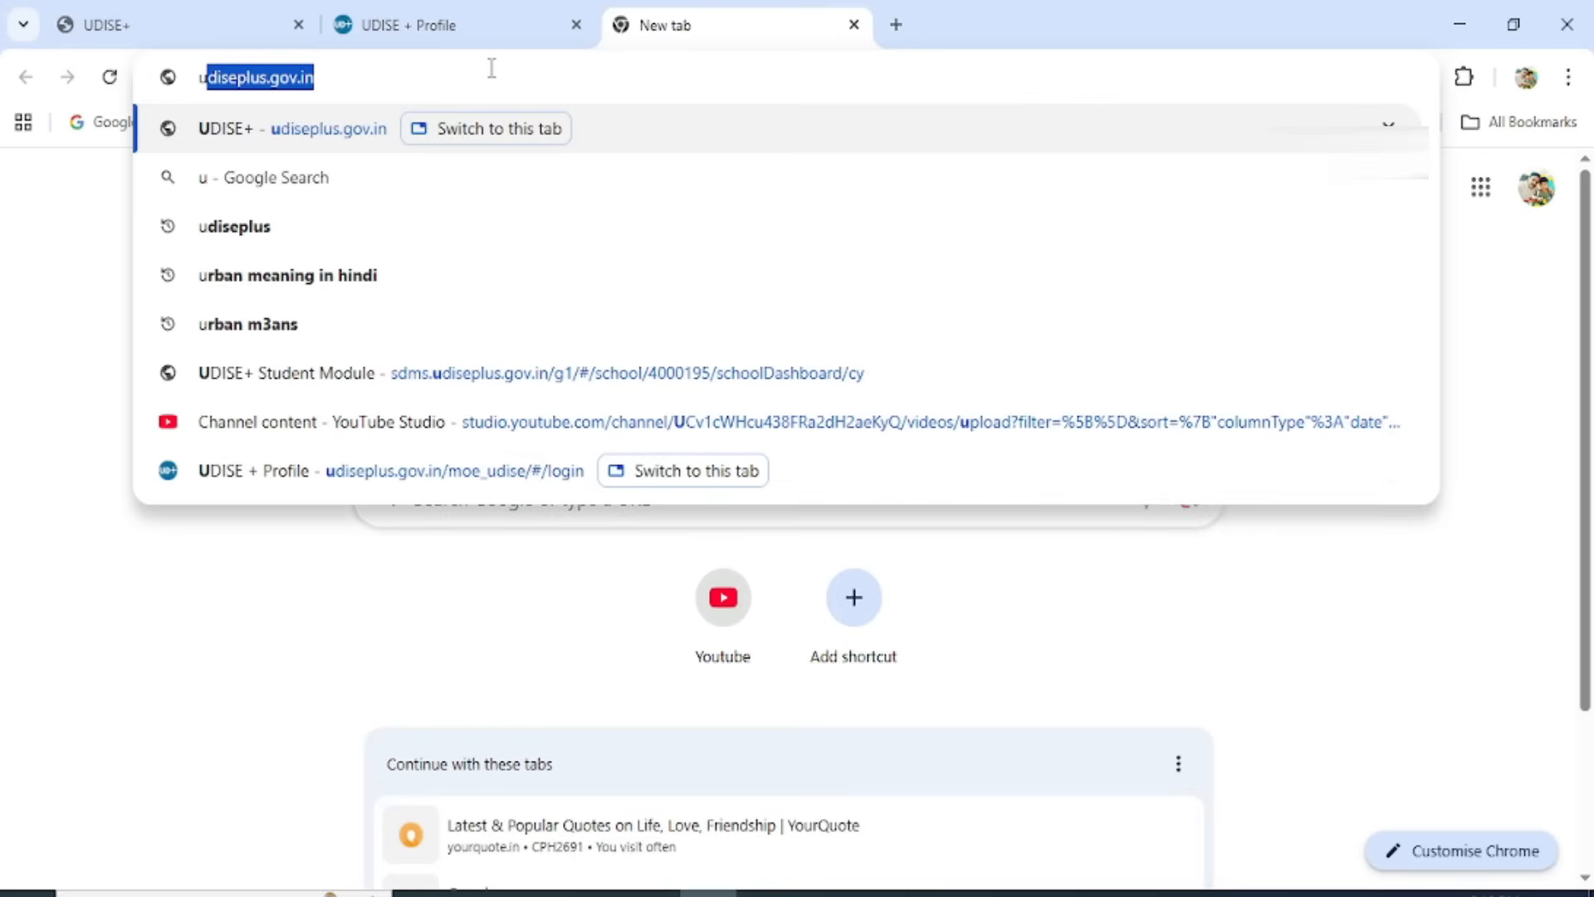
pyautogui.press('Right')
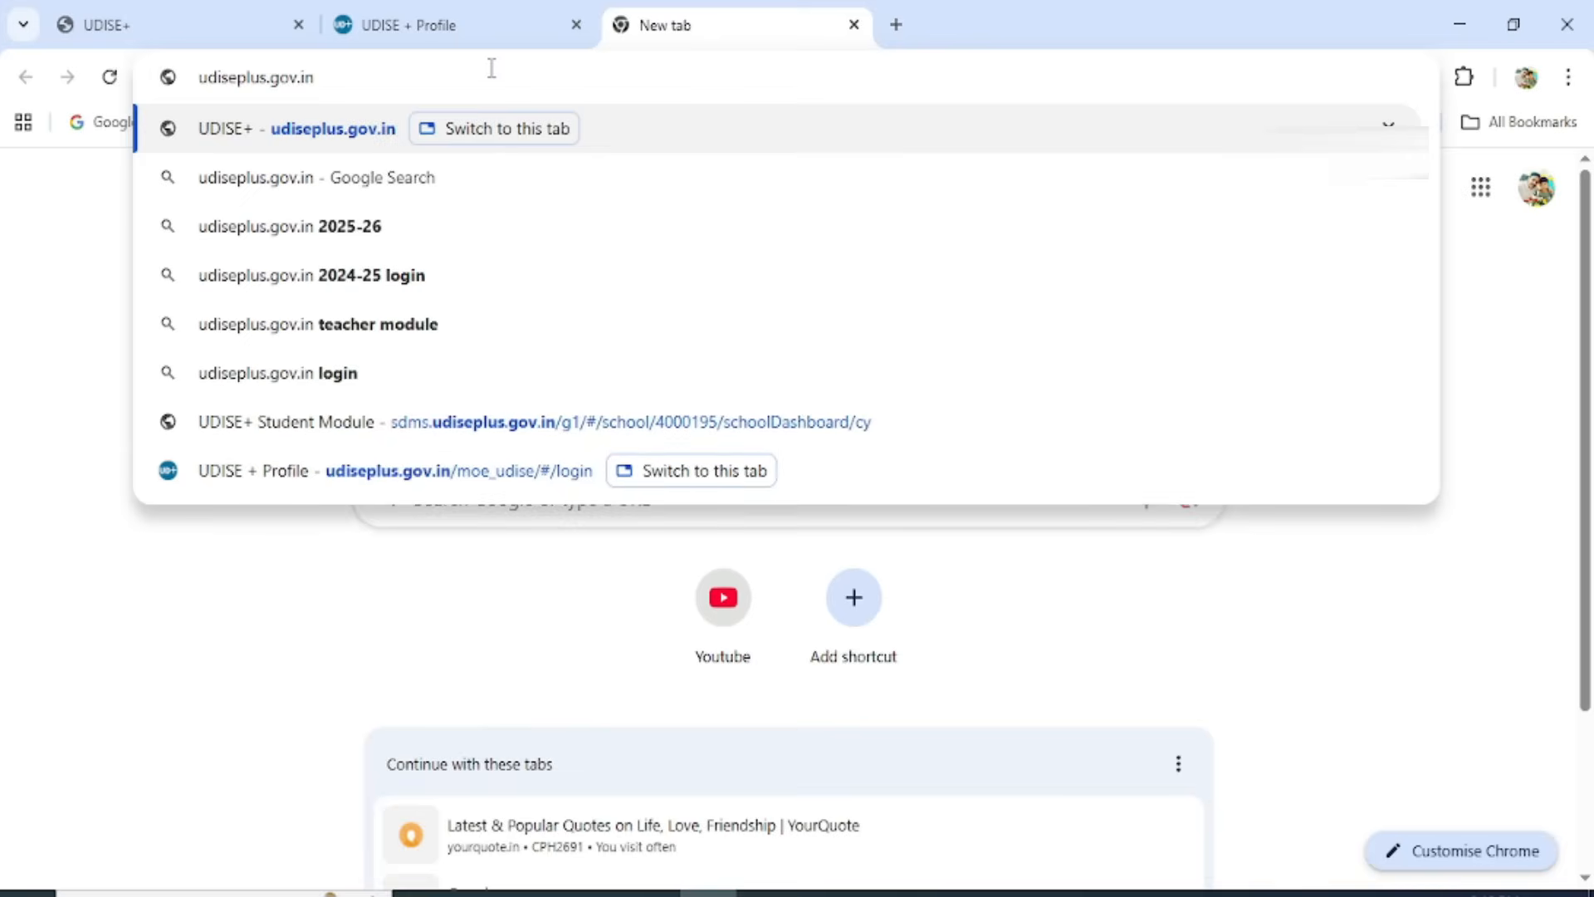
pyautogui.press('Return')
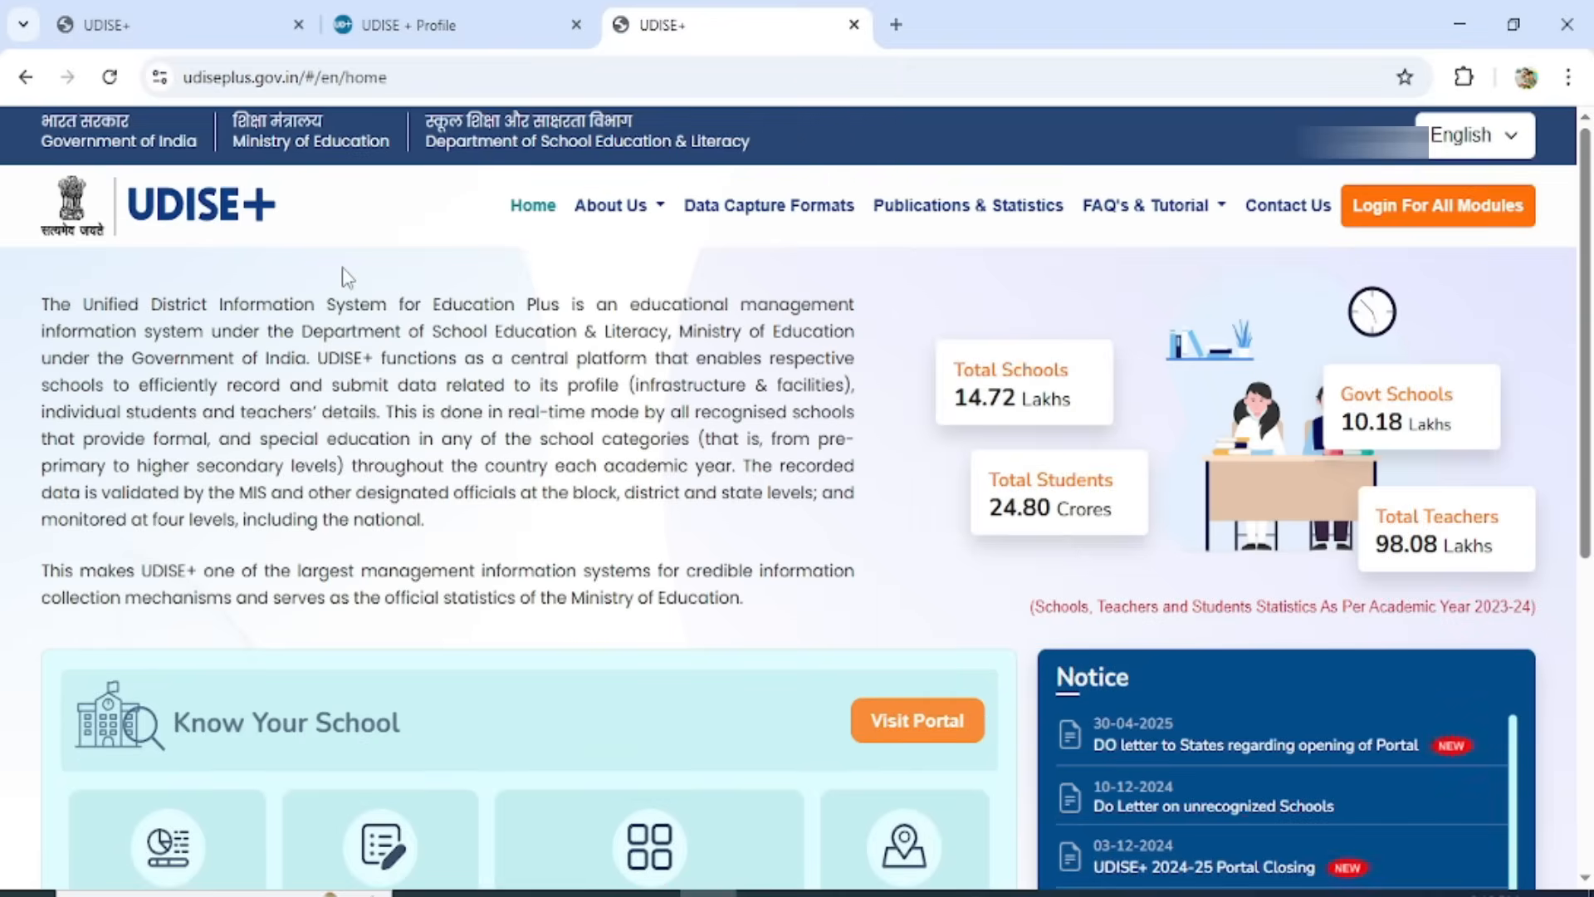
# Go to the login page for all modules and choose MADHYA PRADESH as the state.
pyautogui.click(1468, 213)
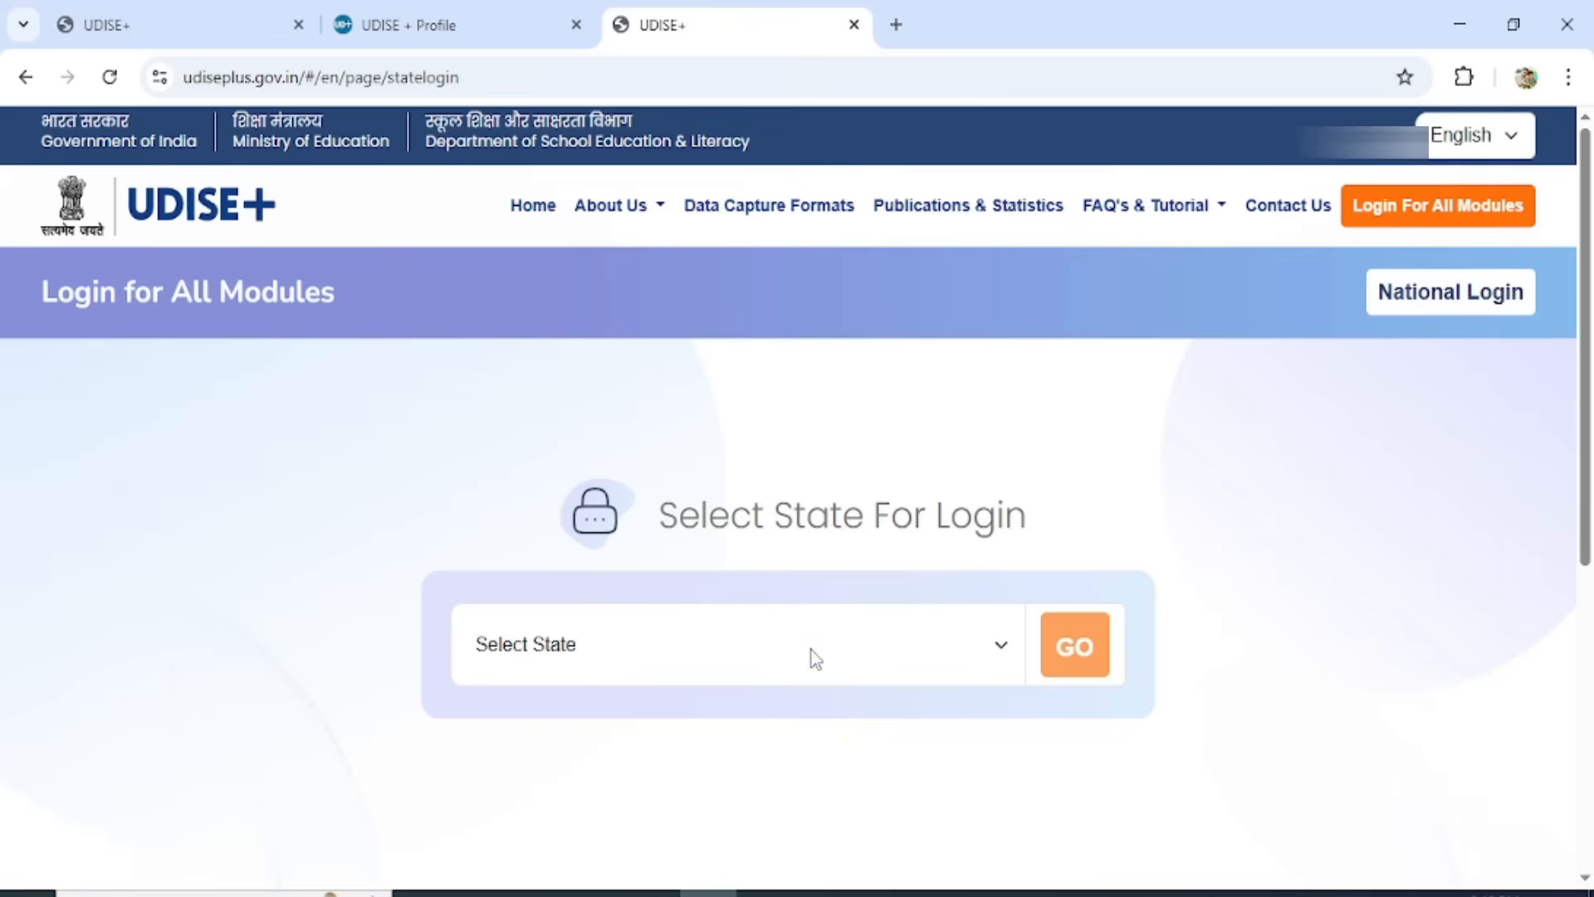
pyautogui.click(733, 683)
pyautogui.press('m')
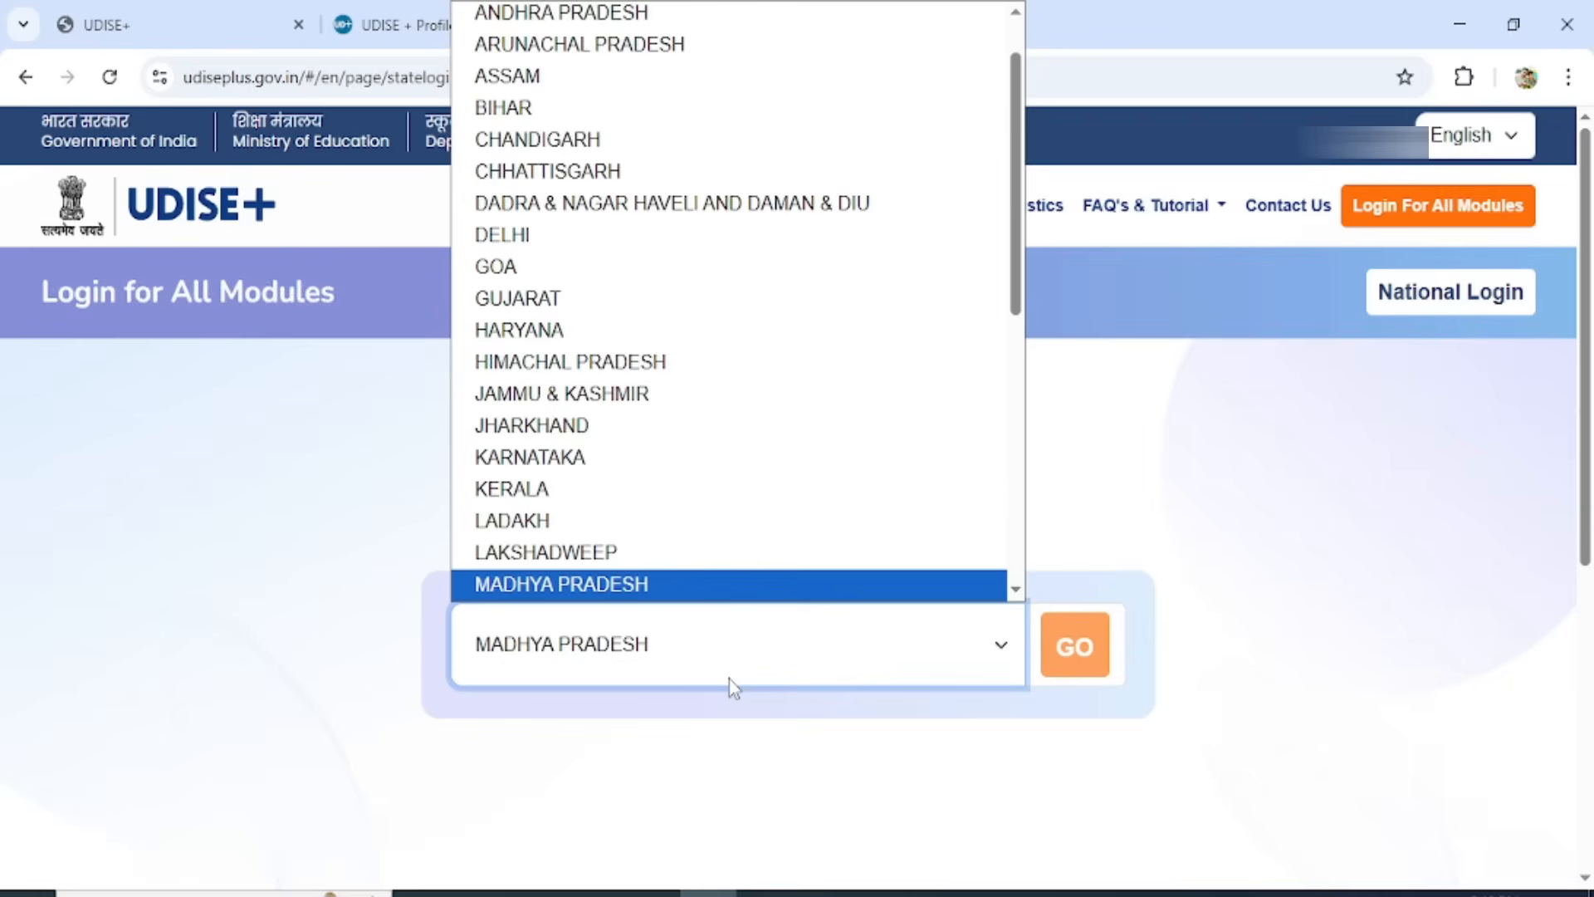
pyautogui.press('Return')
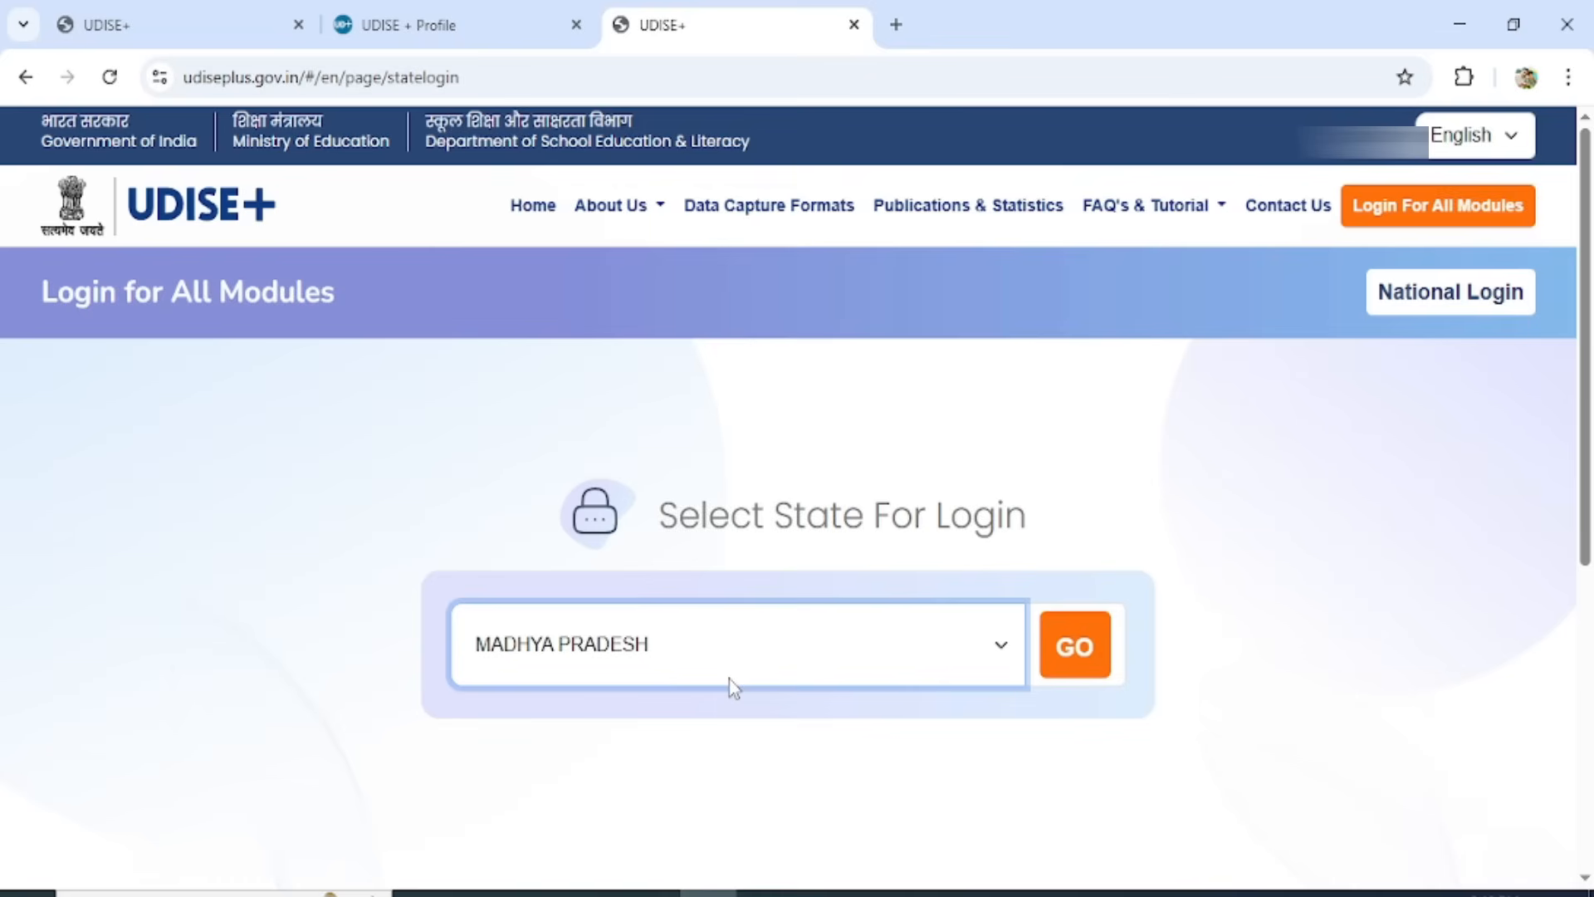
pyautogui.click(1105, 679)
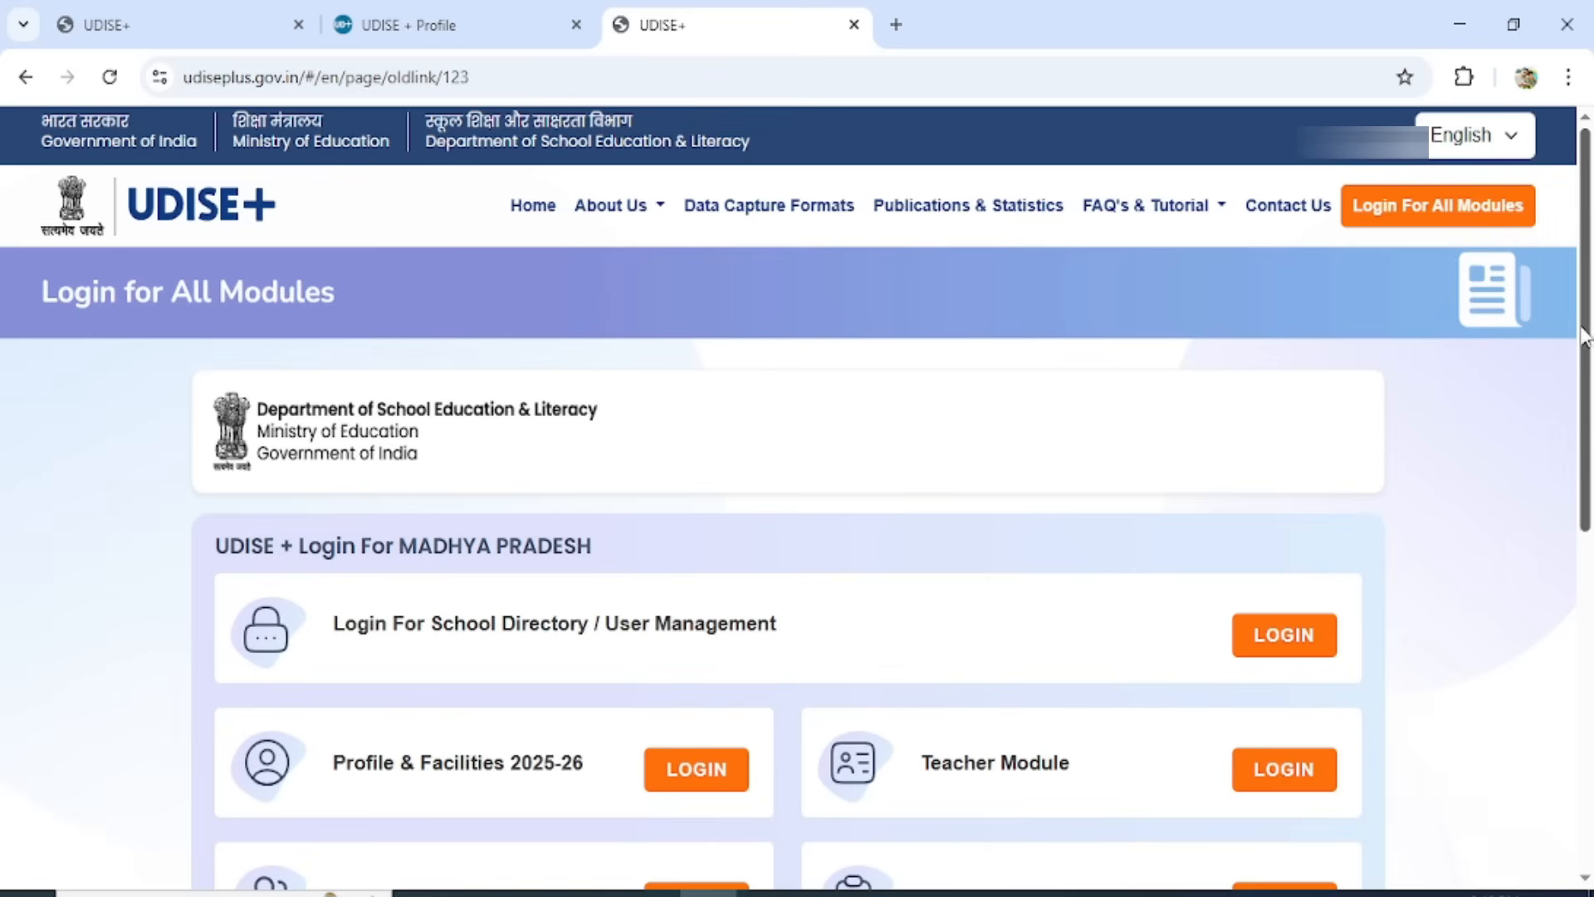
# Open the Profile & Facilities 2025-26 login, enter the displayed captcha code and log in with the prefilled school credentials.
pyautogui.moveTo(1587, 334); pyautogui.dragTo(1570, 496)
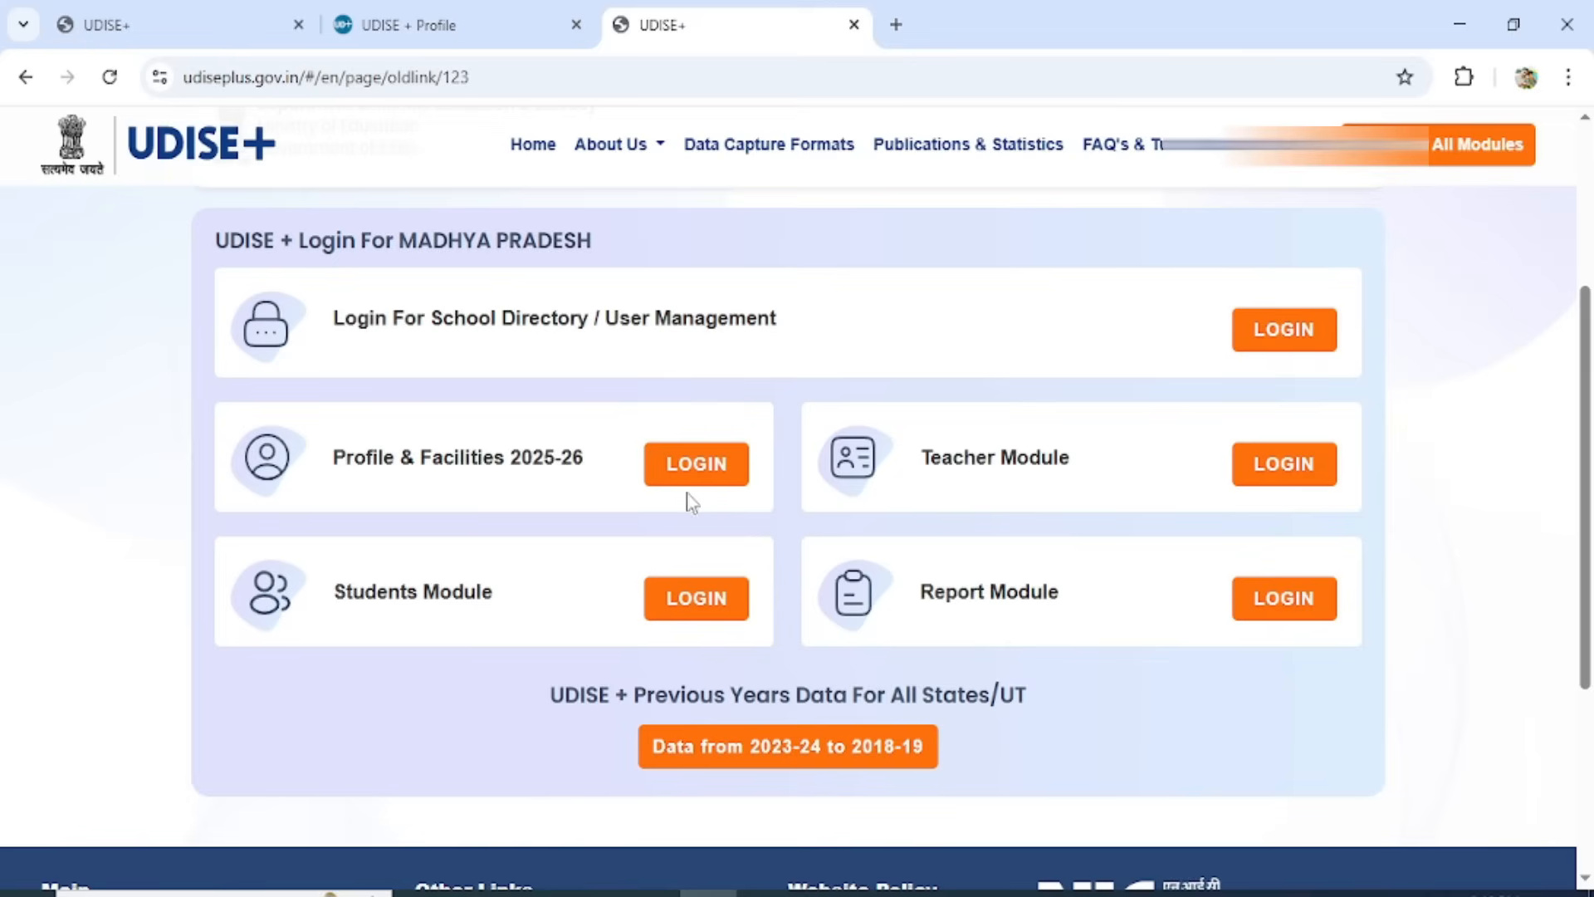
pyautogui.click(714, 481)
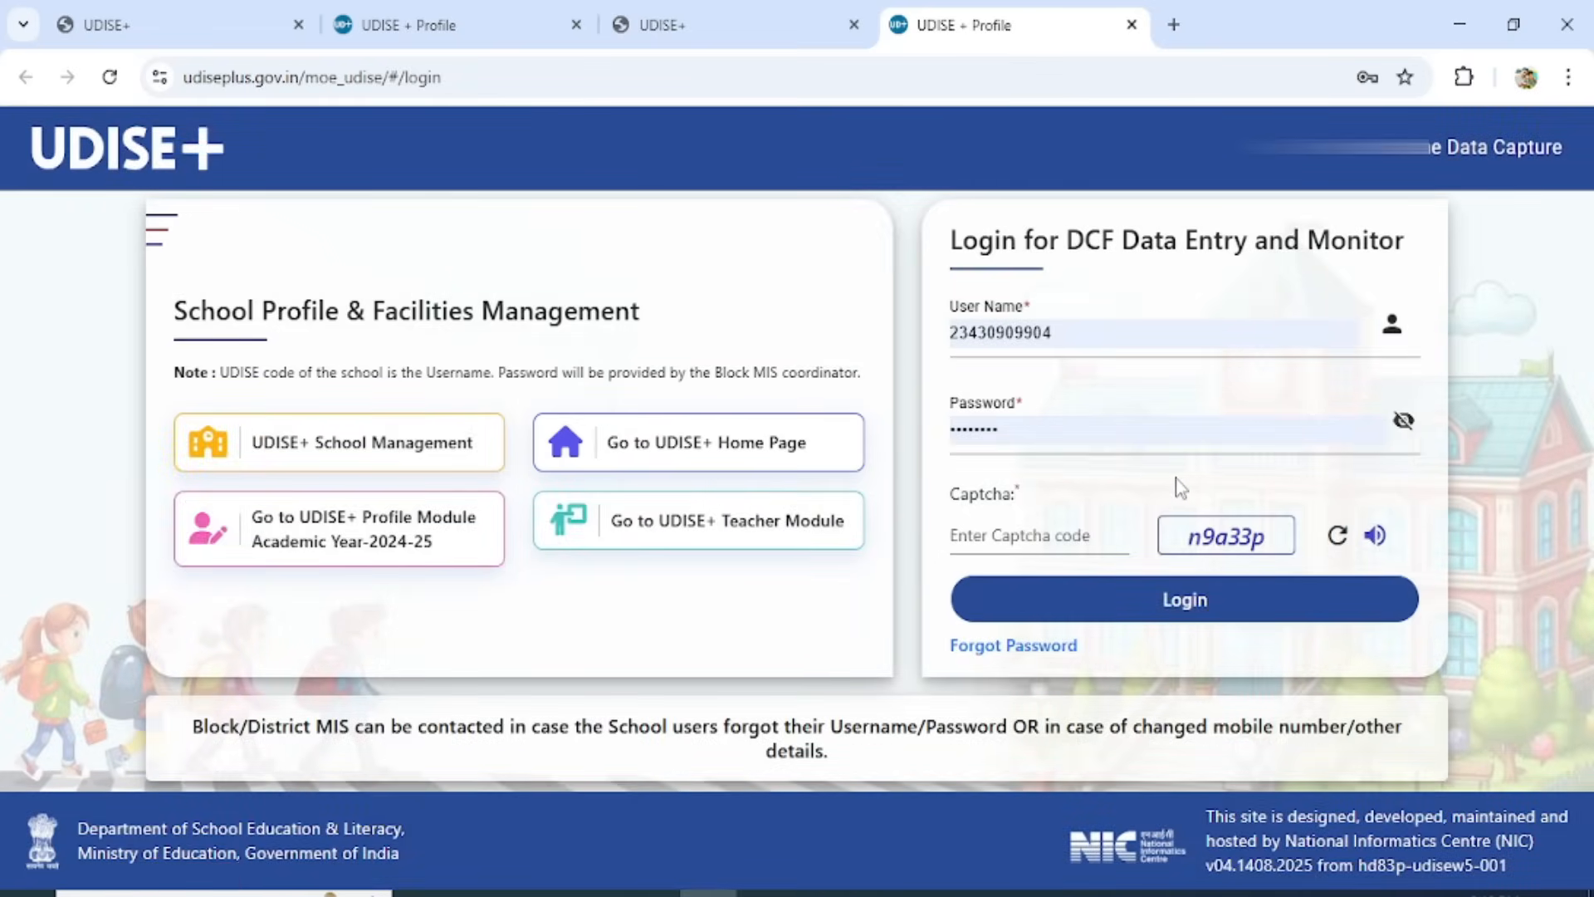
pyautogui.click(1012, 532)
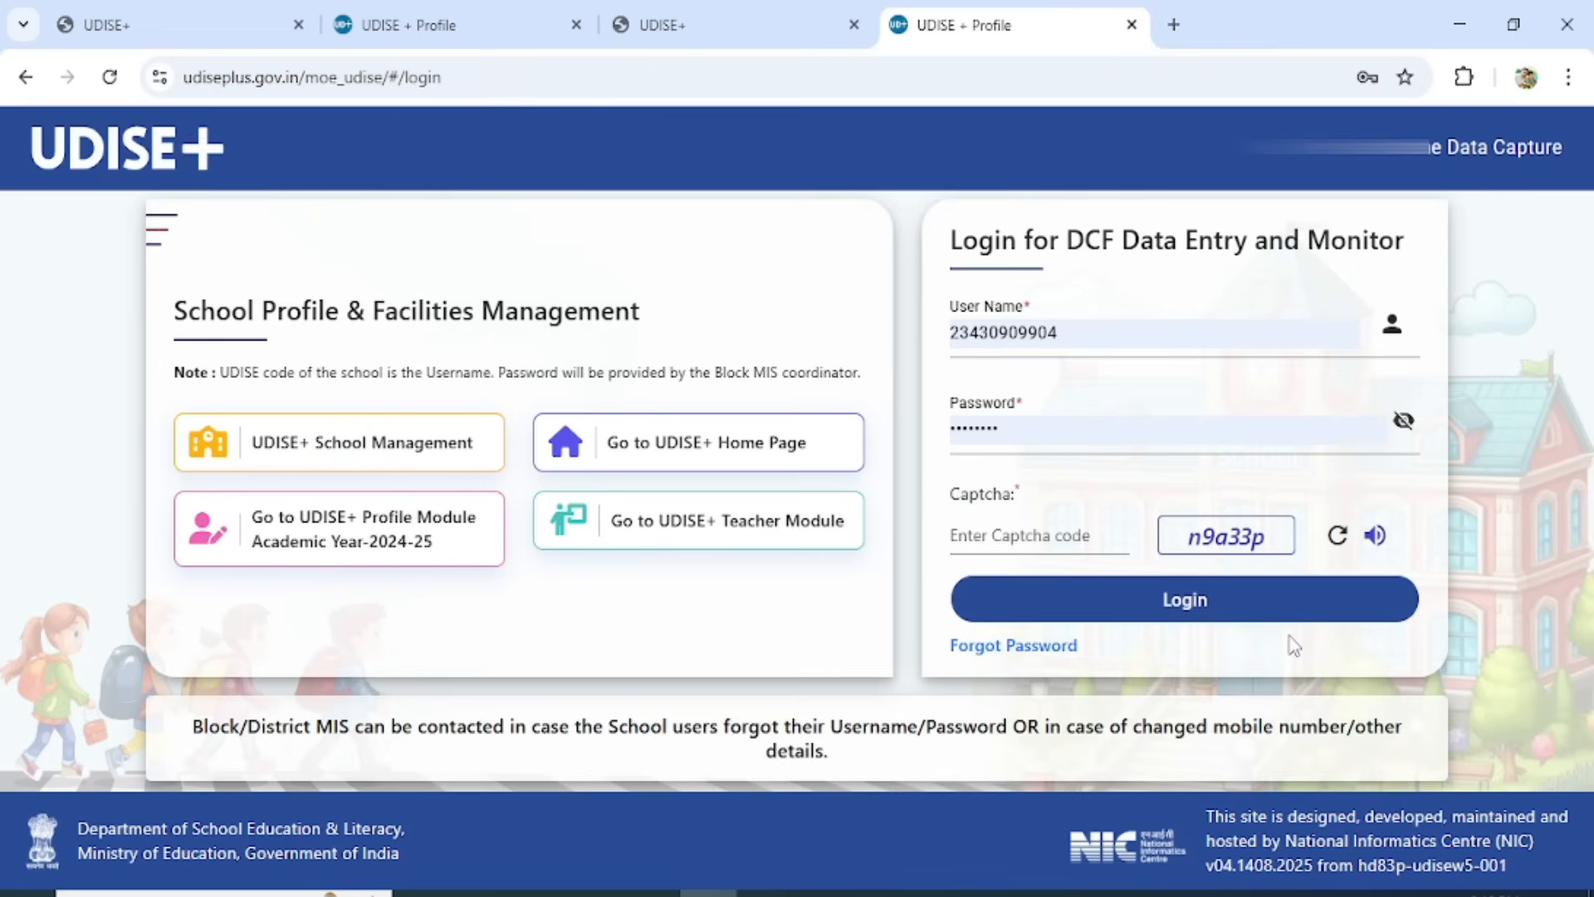
pyautogui.write('n9a33p')
pyautogui.click(1244, 604)
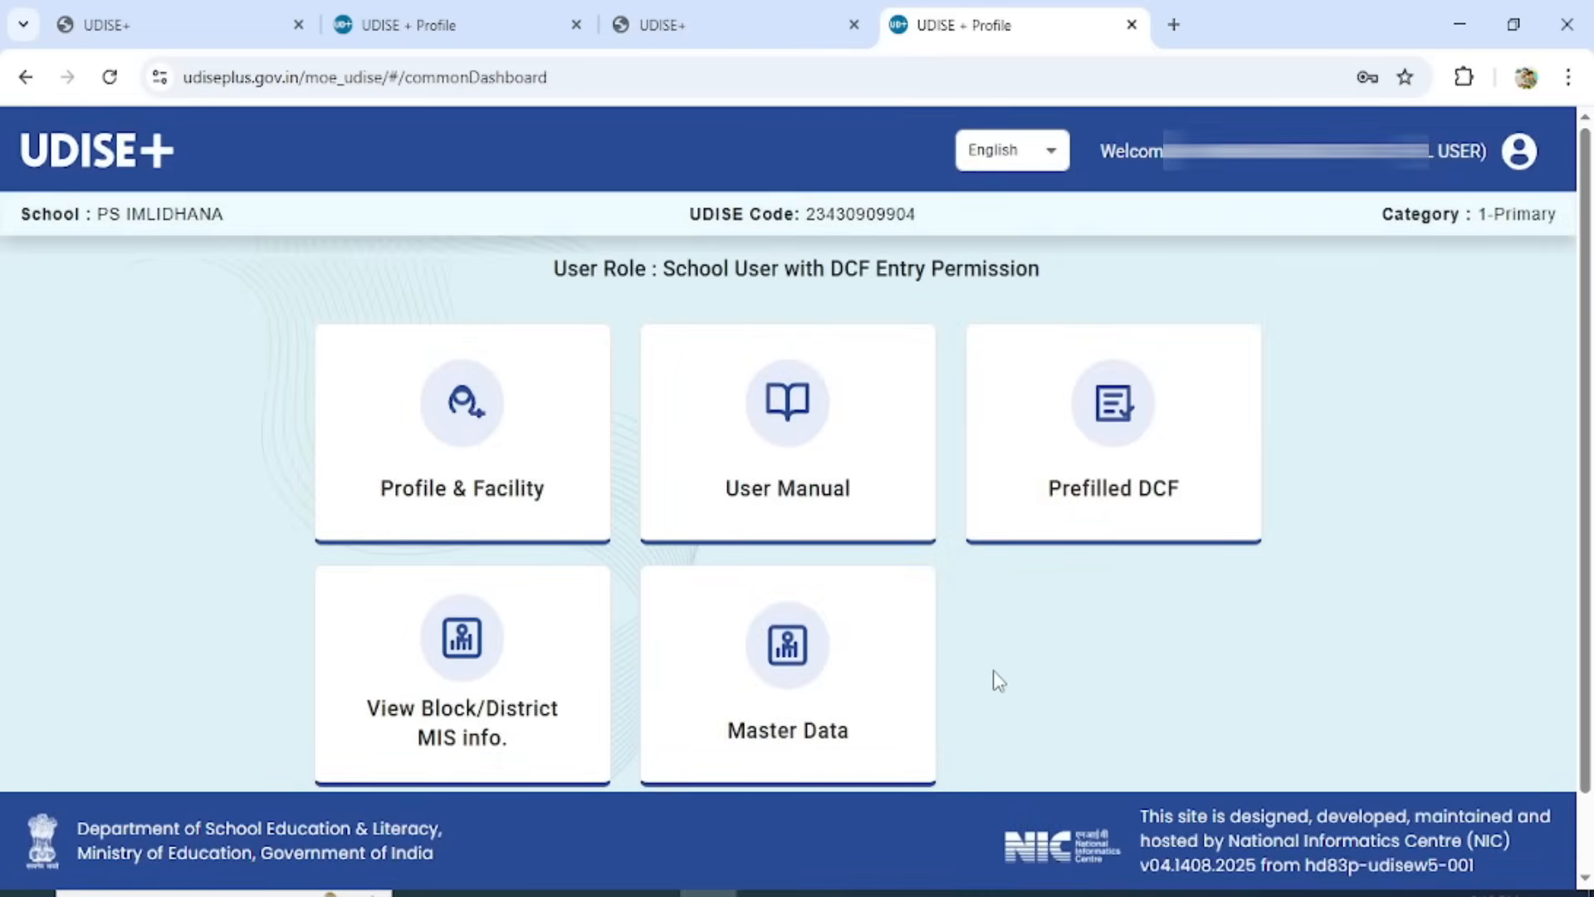
# Open the Profile & Facility module and switch its display language to Hindi.
pyautogui.click(486, 504)
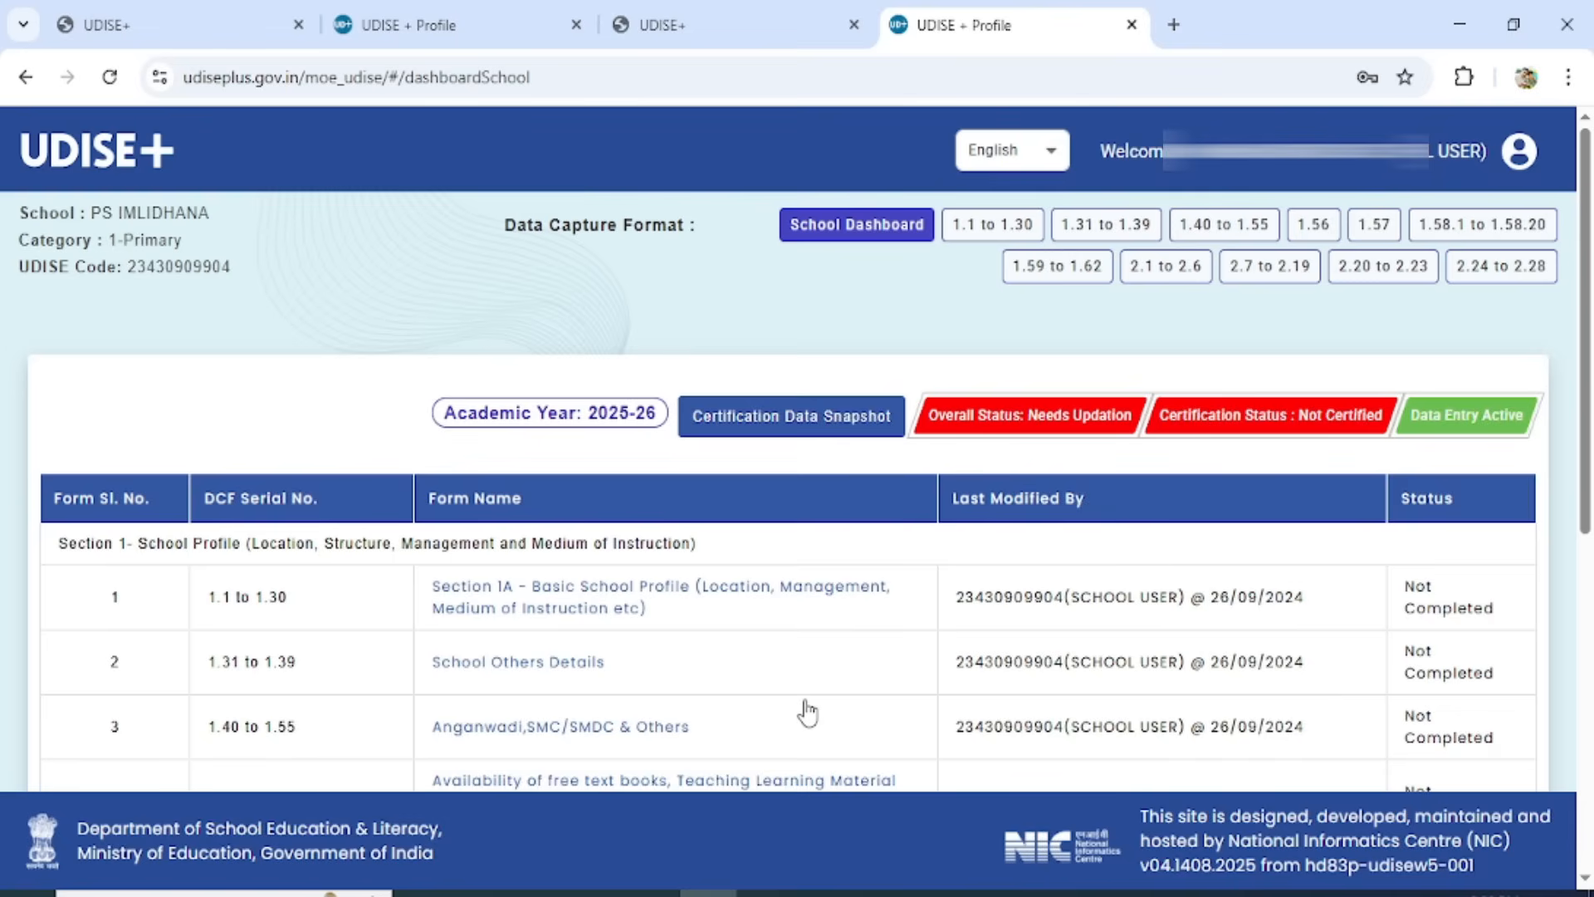
pyautogui.click(1028, 153)
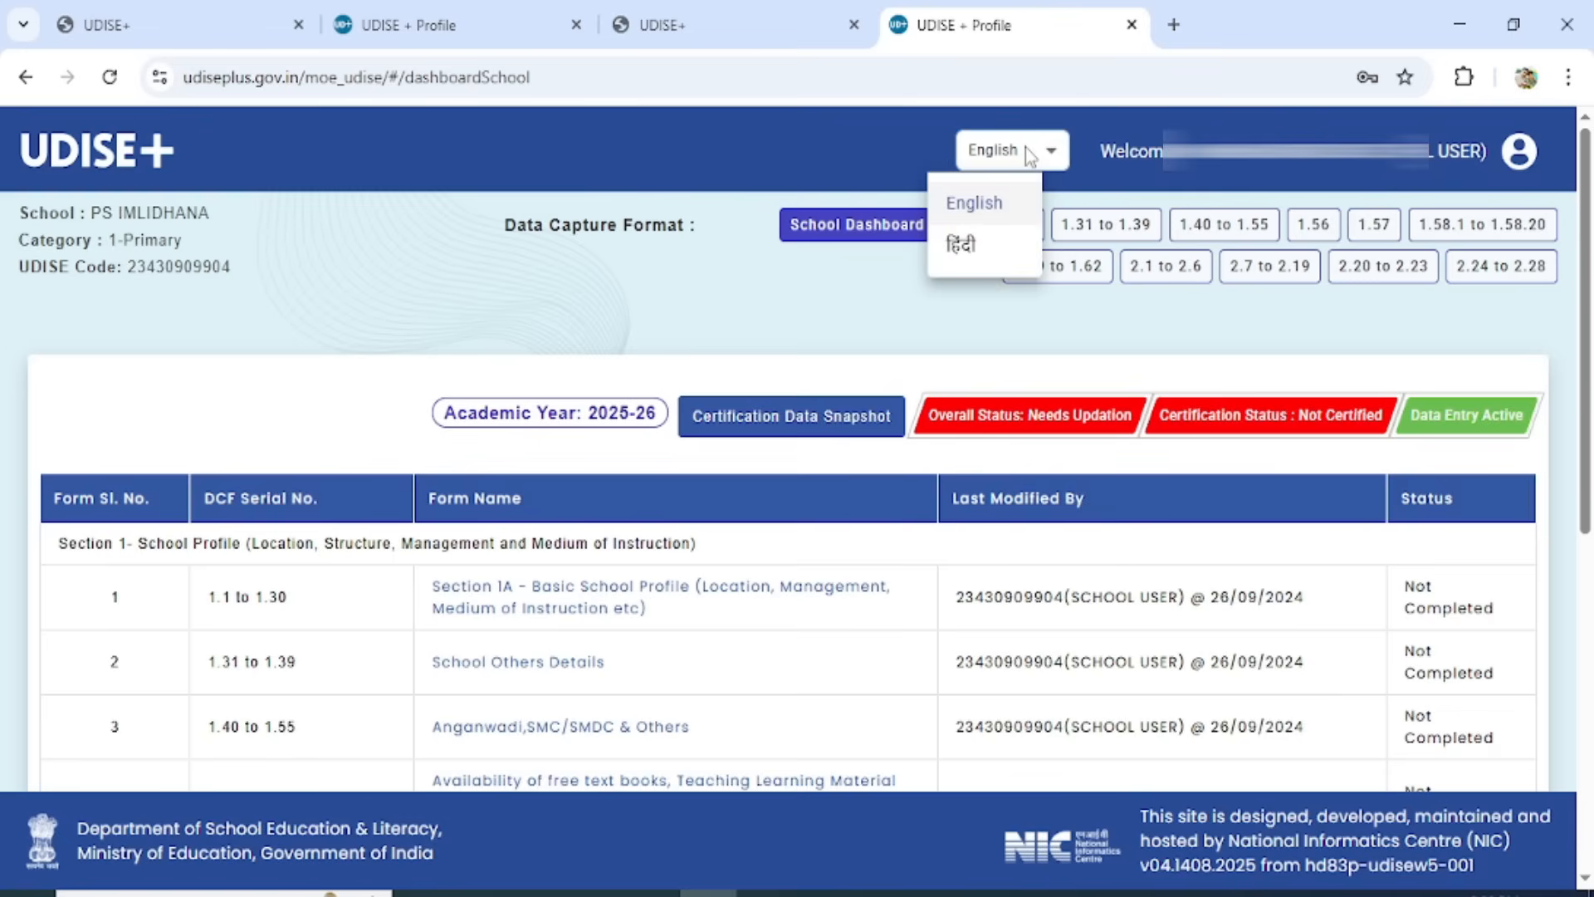
pyautogui.click(963, 259)
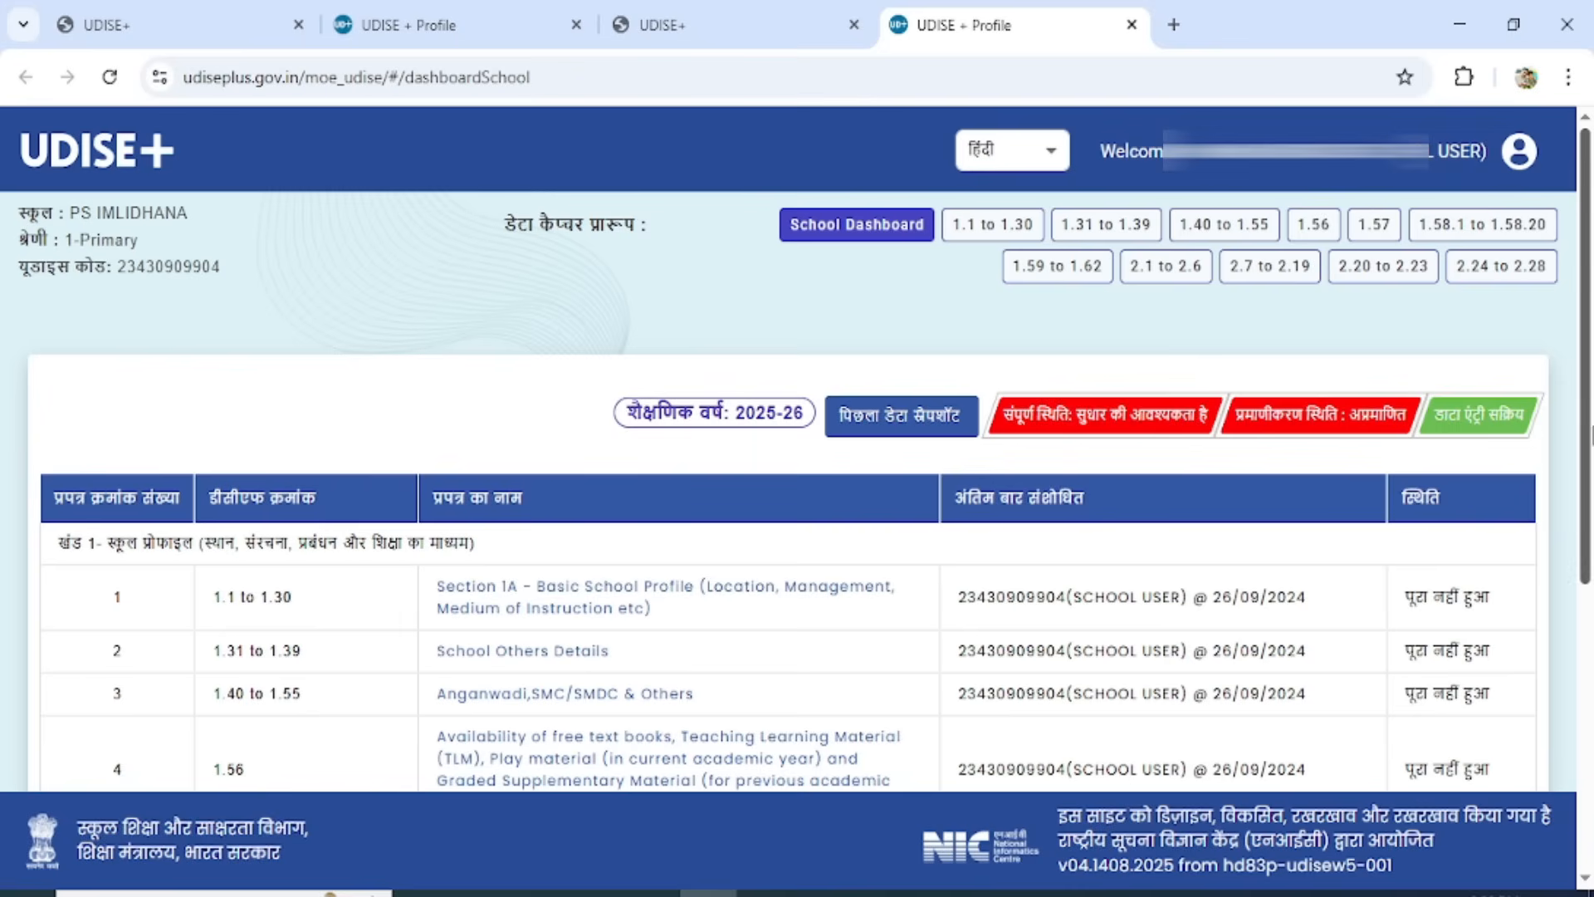
# Look through the form list, open the Section 1A Basic School Profile form (1.1 to 1.30) and mark it as complete.
pyautogui.moveTo(1586, 423); pyautogui.dragTo(1584, 592)
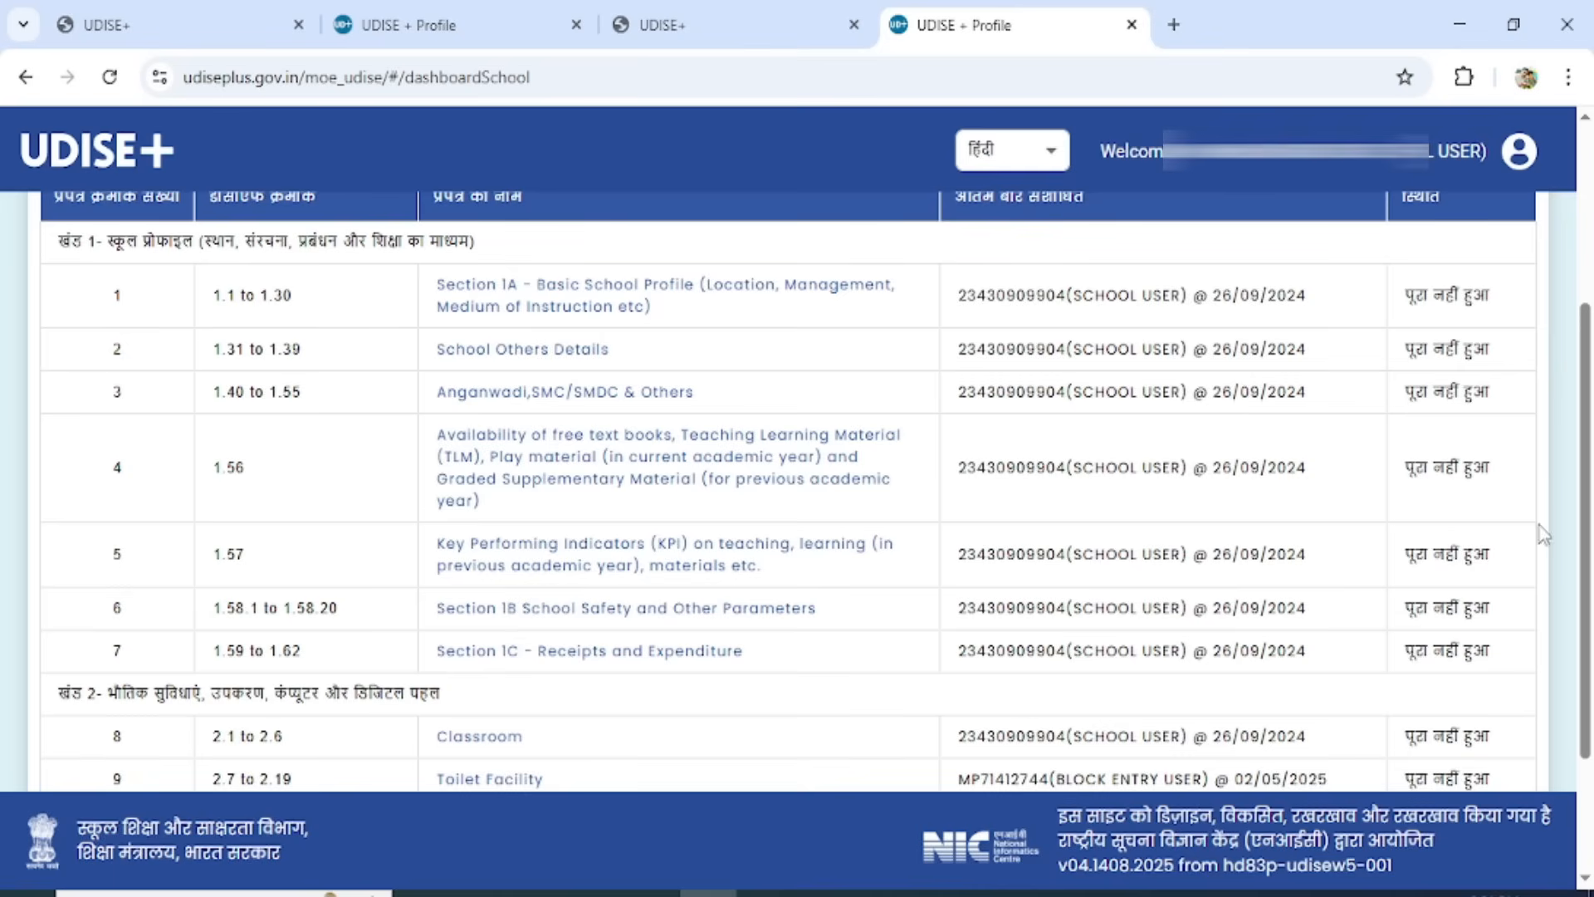
pyautogui.scroll(-3, 1589, 527)
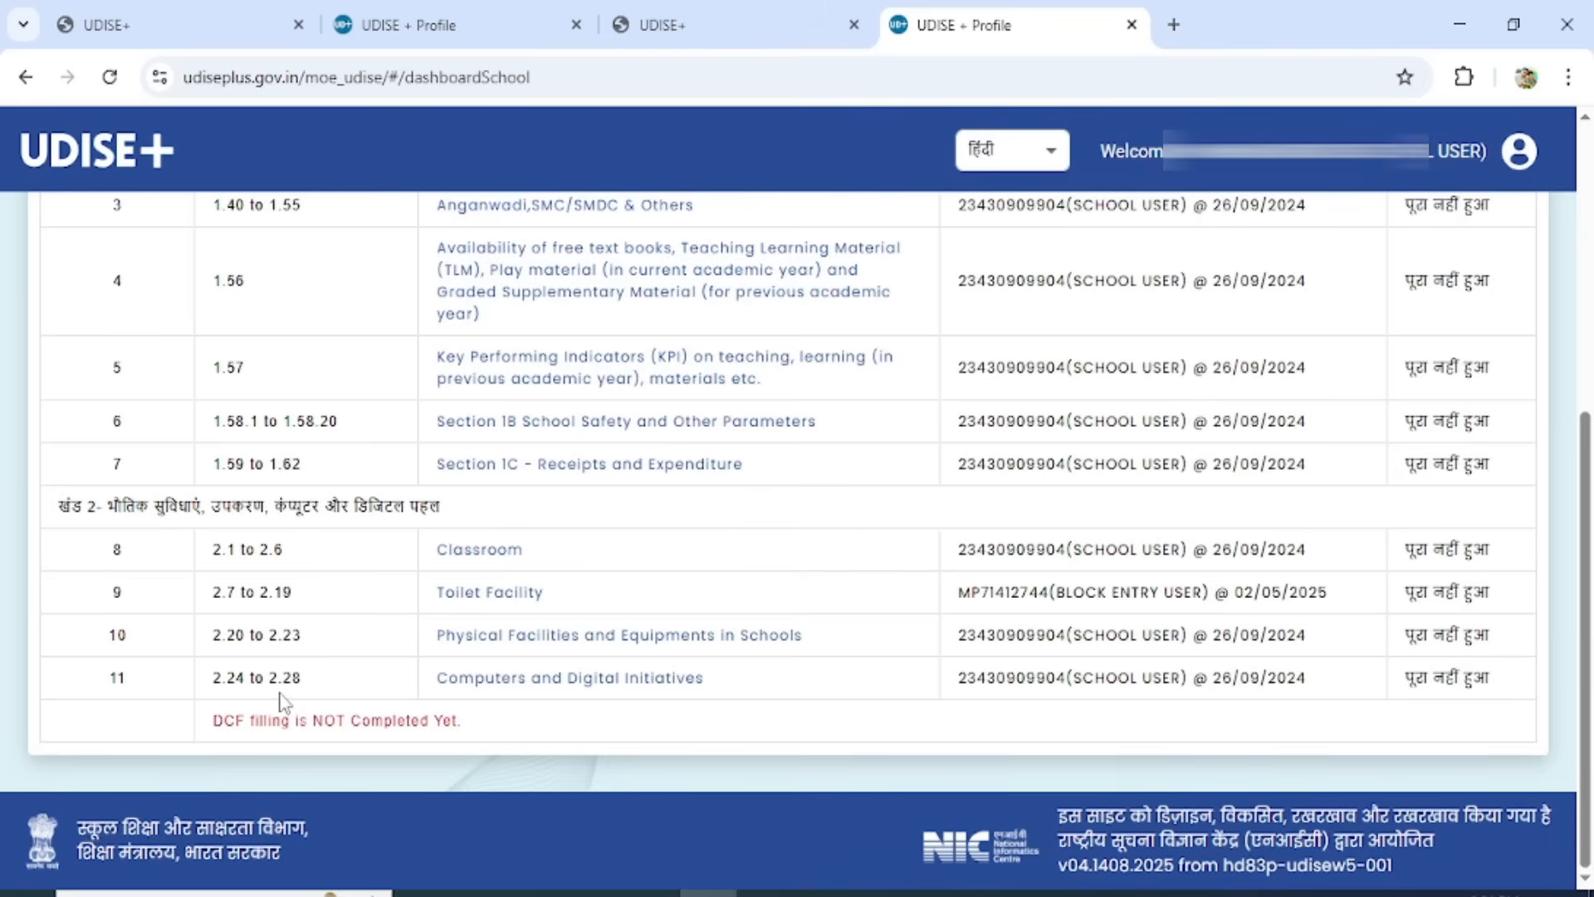
pyautogui.moveTo(1589, 684); pyautogui.dragTo(1589, 386)
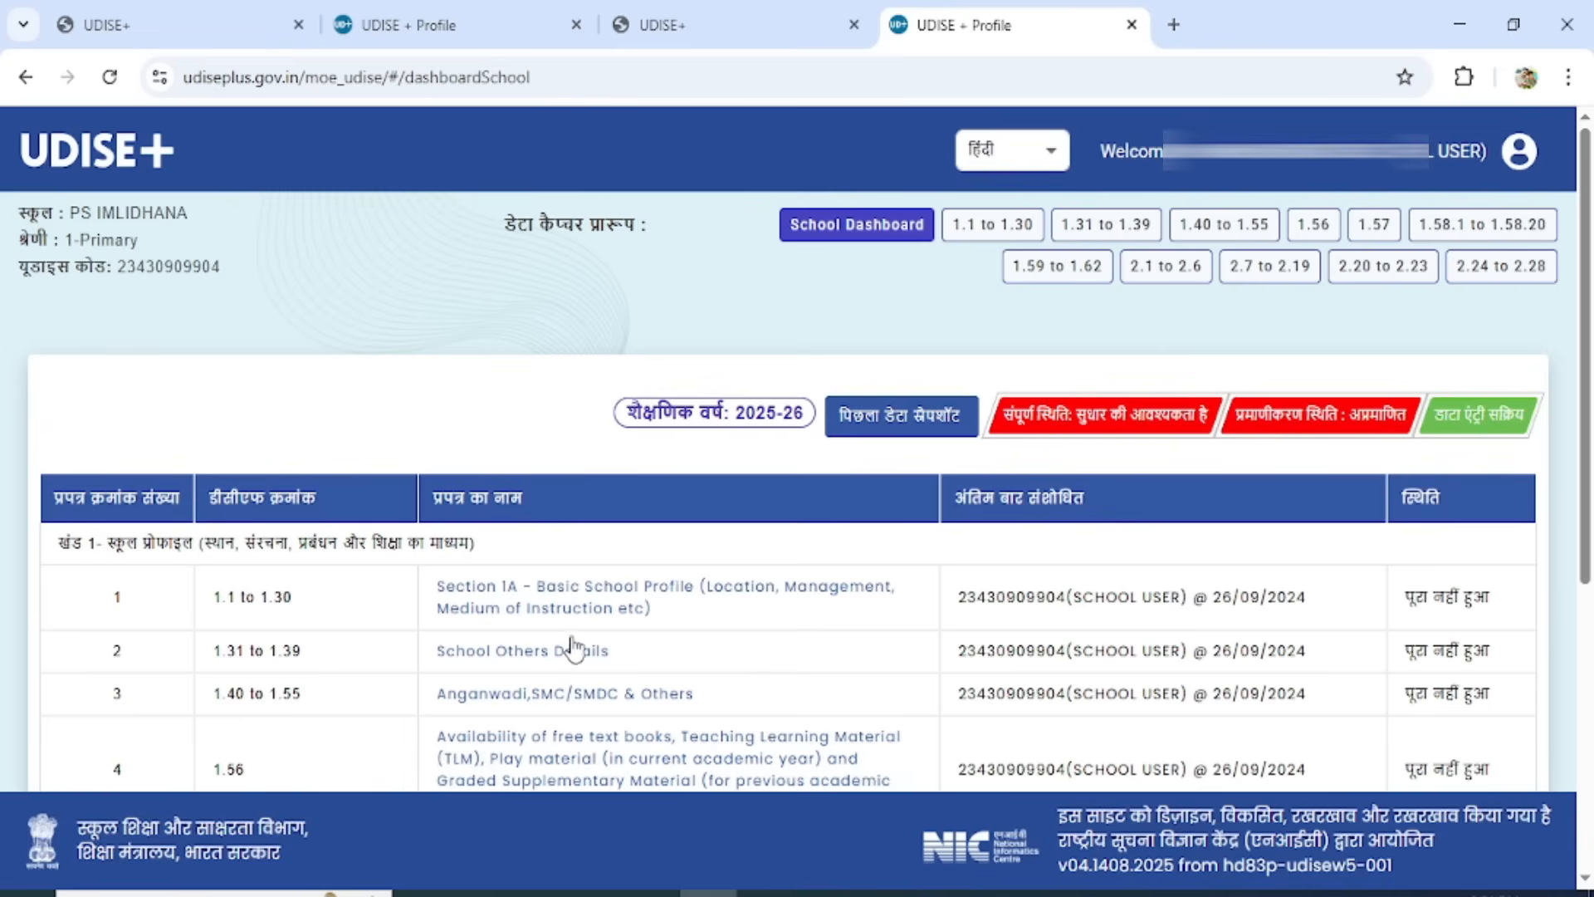
pyautogui.click(541, 610)
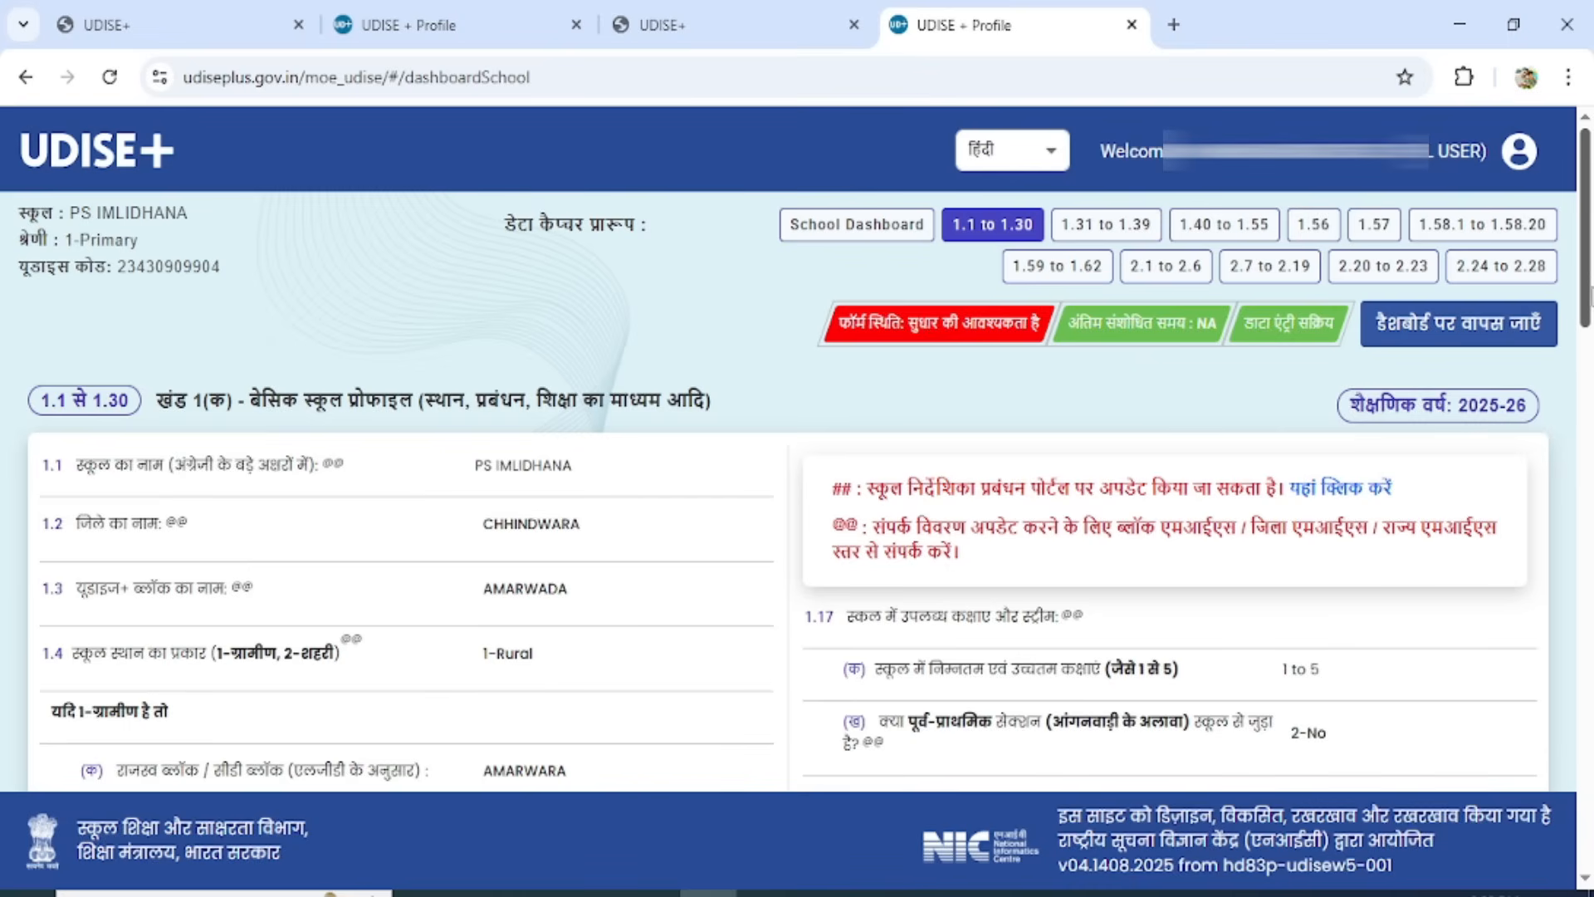
pyautogui.moveTo(1585, 278); pyautogui.dragTo(1556, 815)
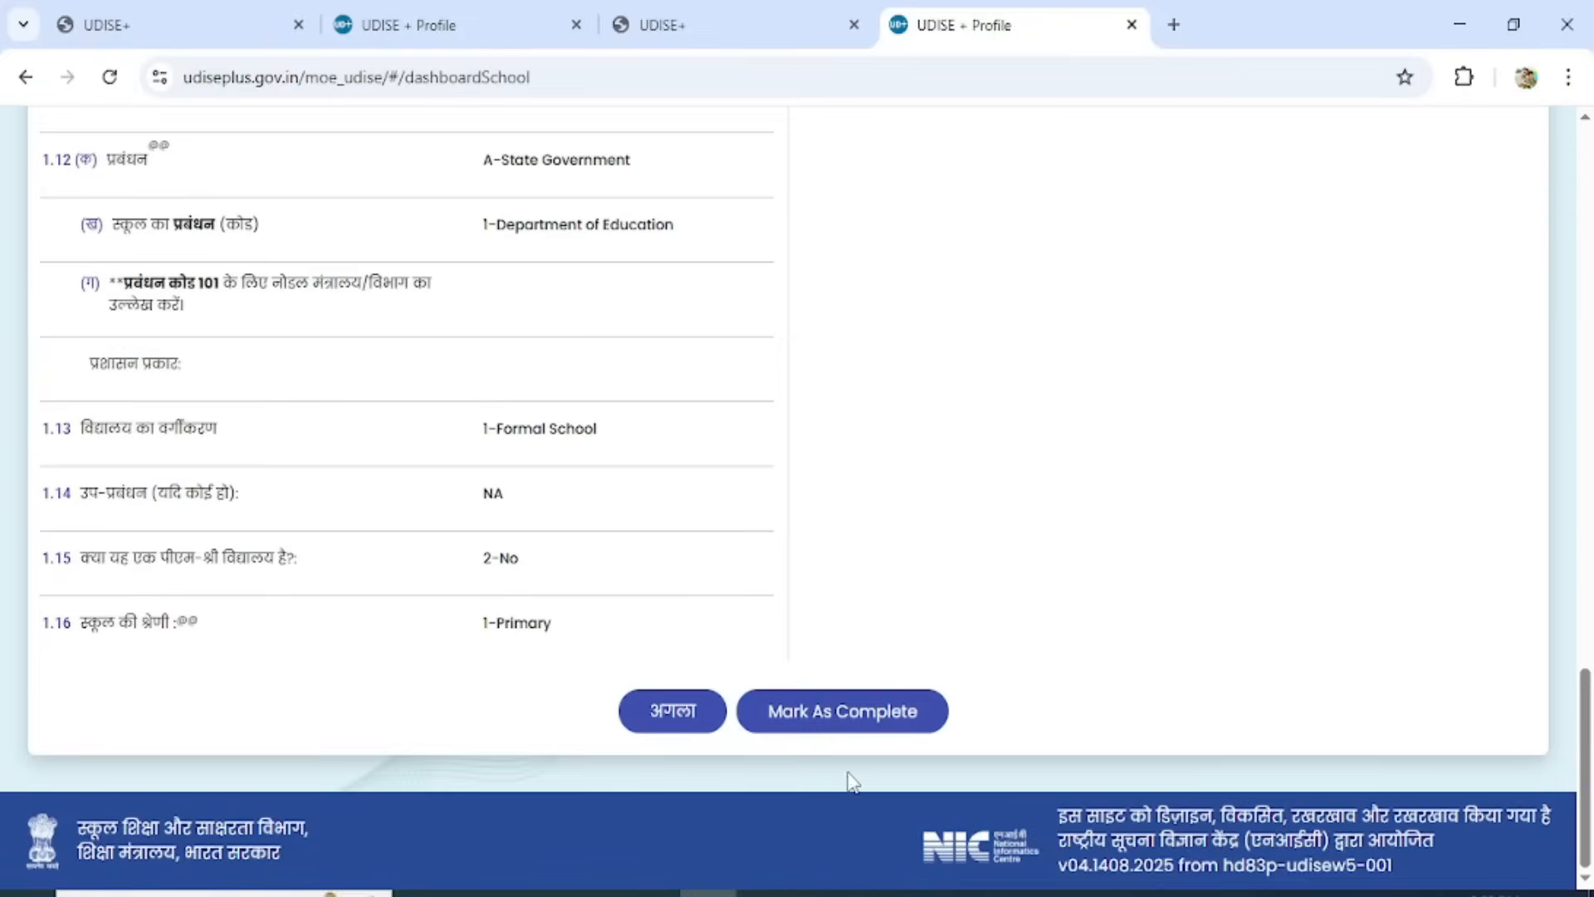
pyautogui.click(857, 731)
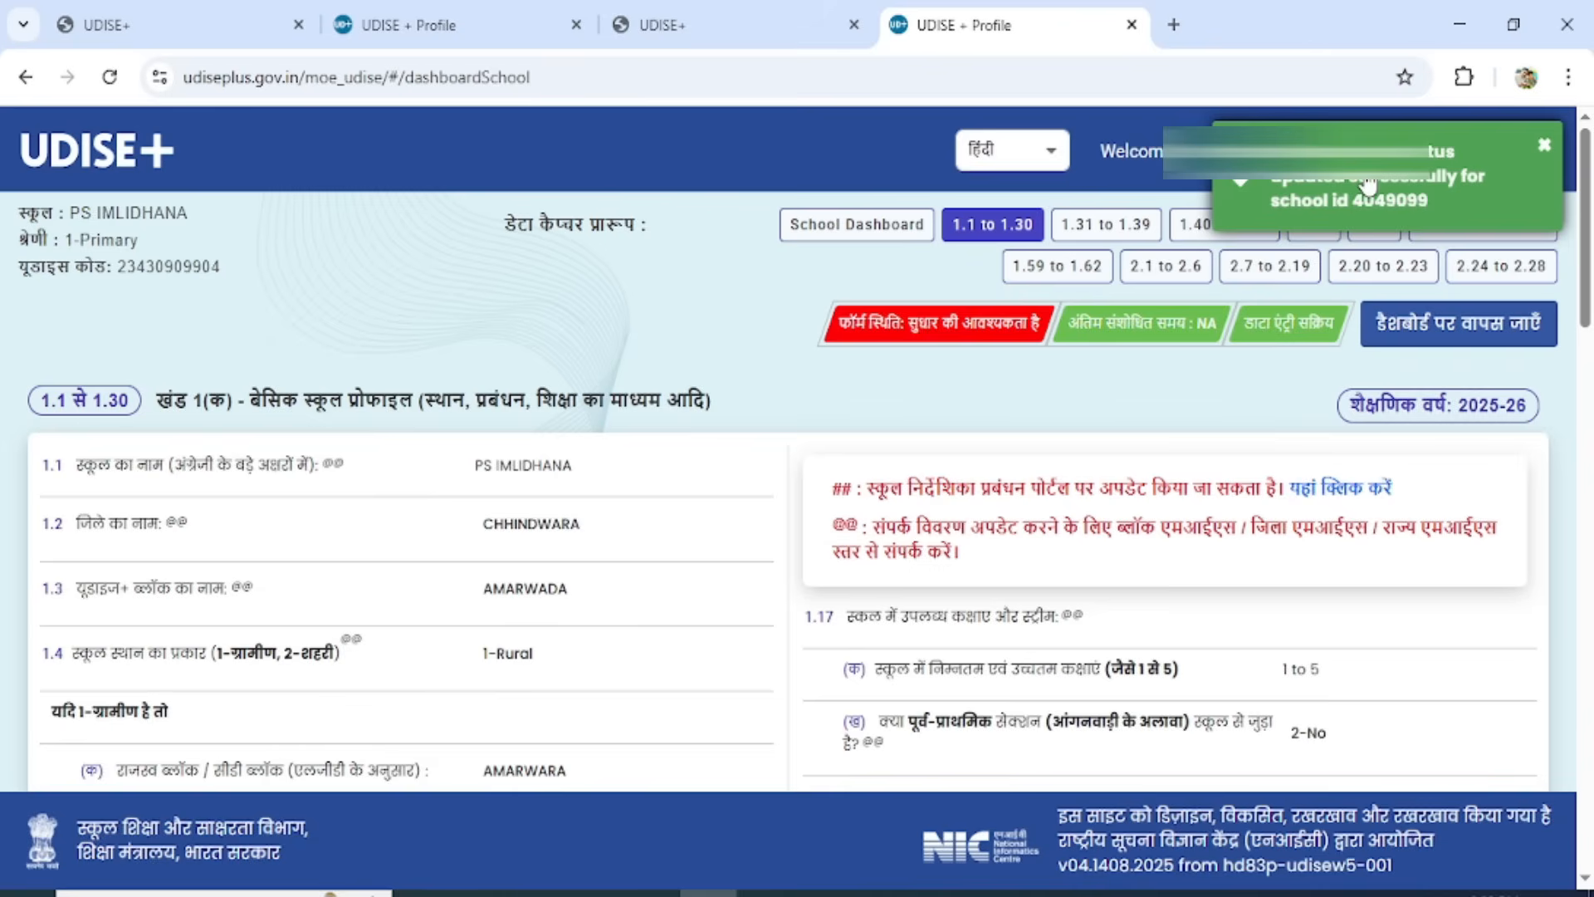
# Return to the dashboard, open the language and others form (1.31 to 1.39) and select 3 - Non-Residential for question 1.33.
pyautogui.click(1496, 319)
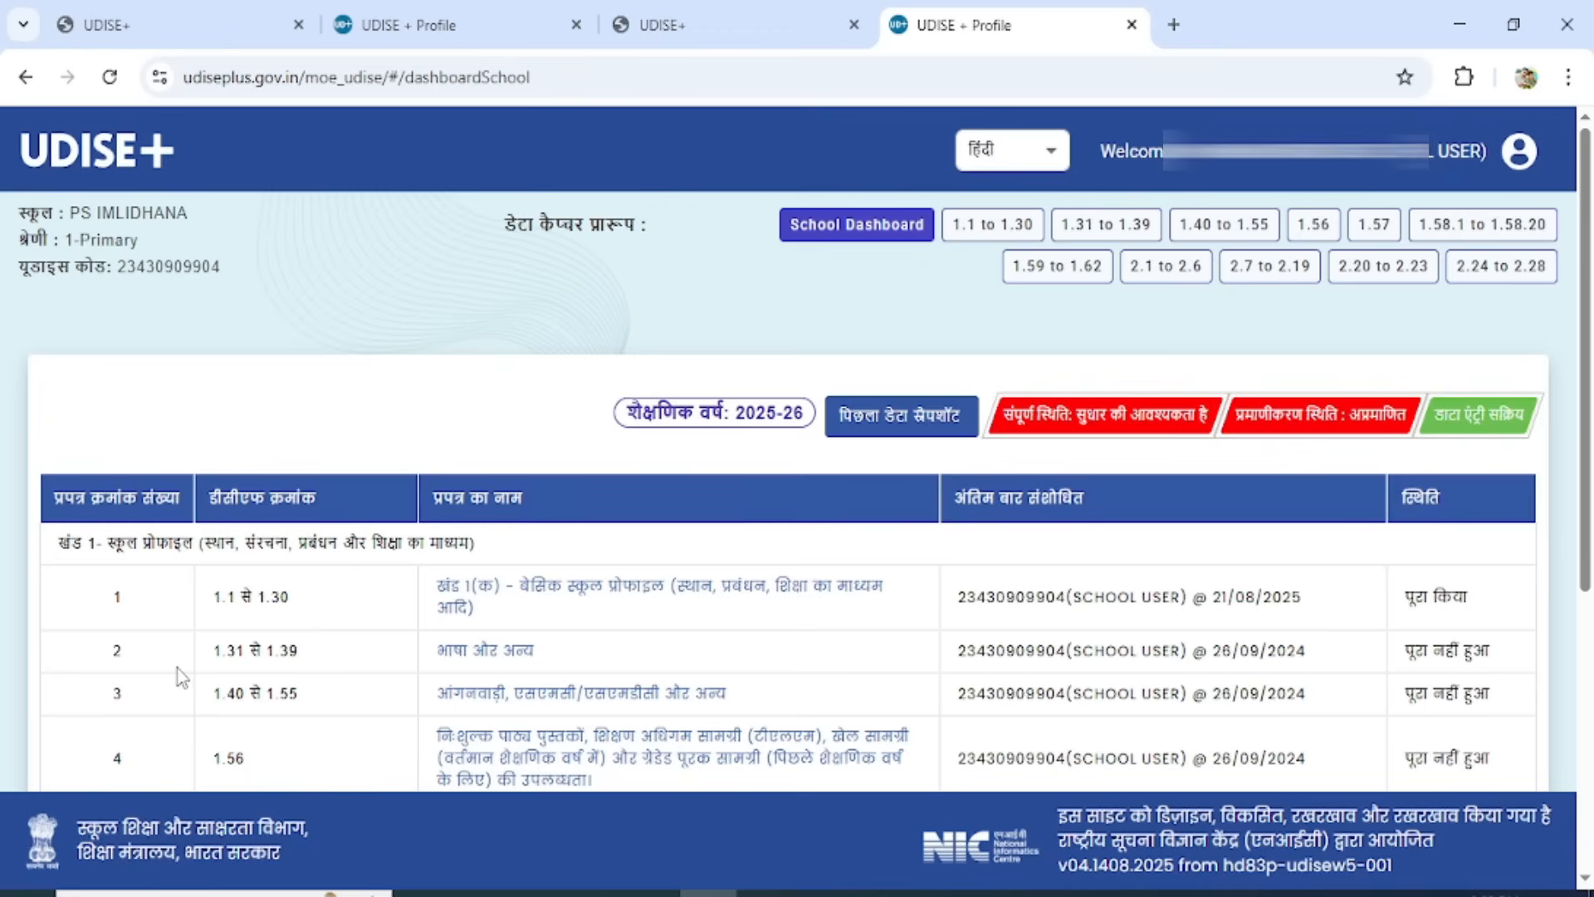
pyautogui.click(502, 651)
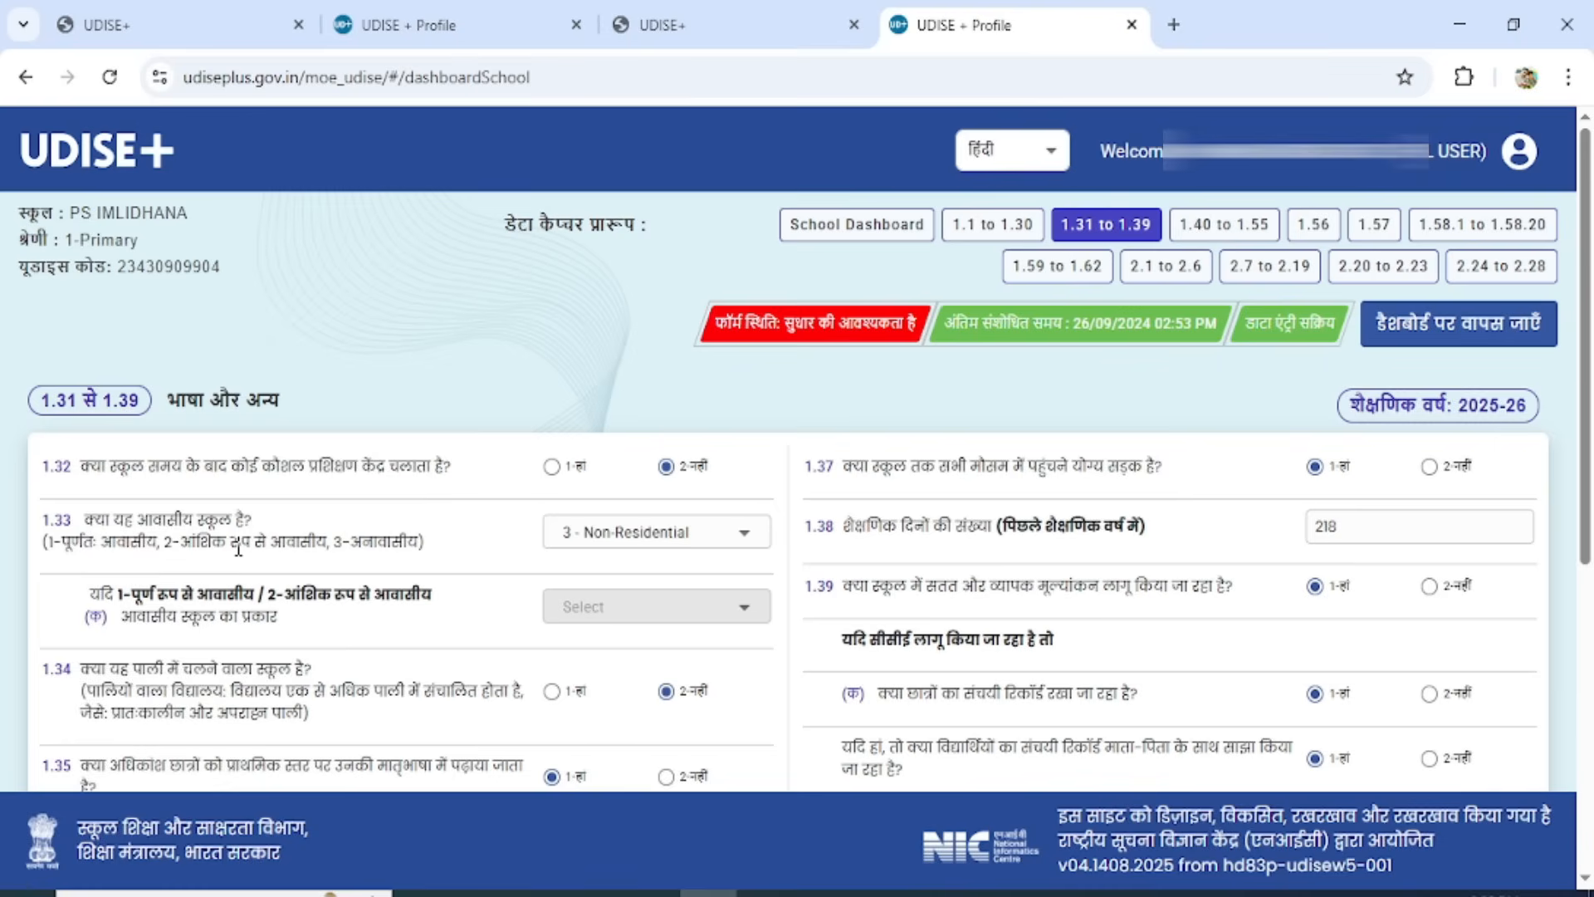
pyautogui.click(632, 546)
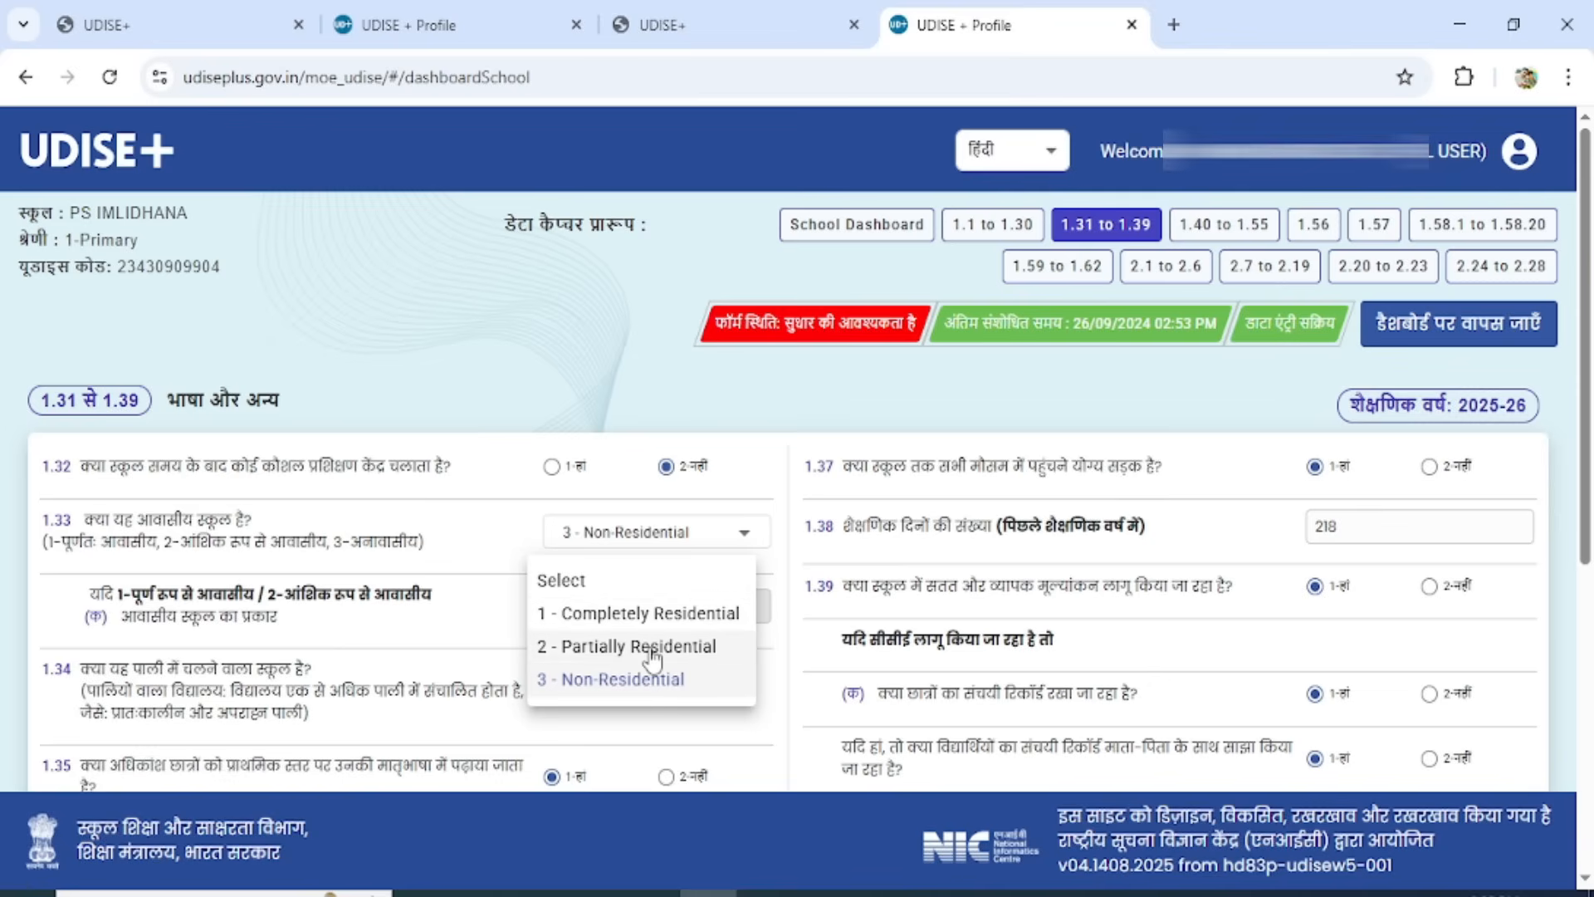
pyautogui.click(618, 680)
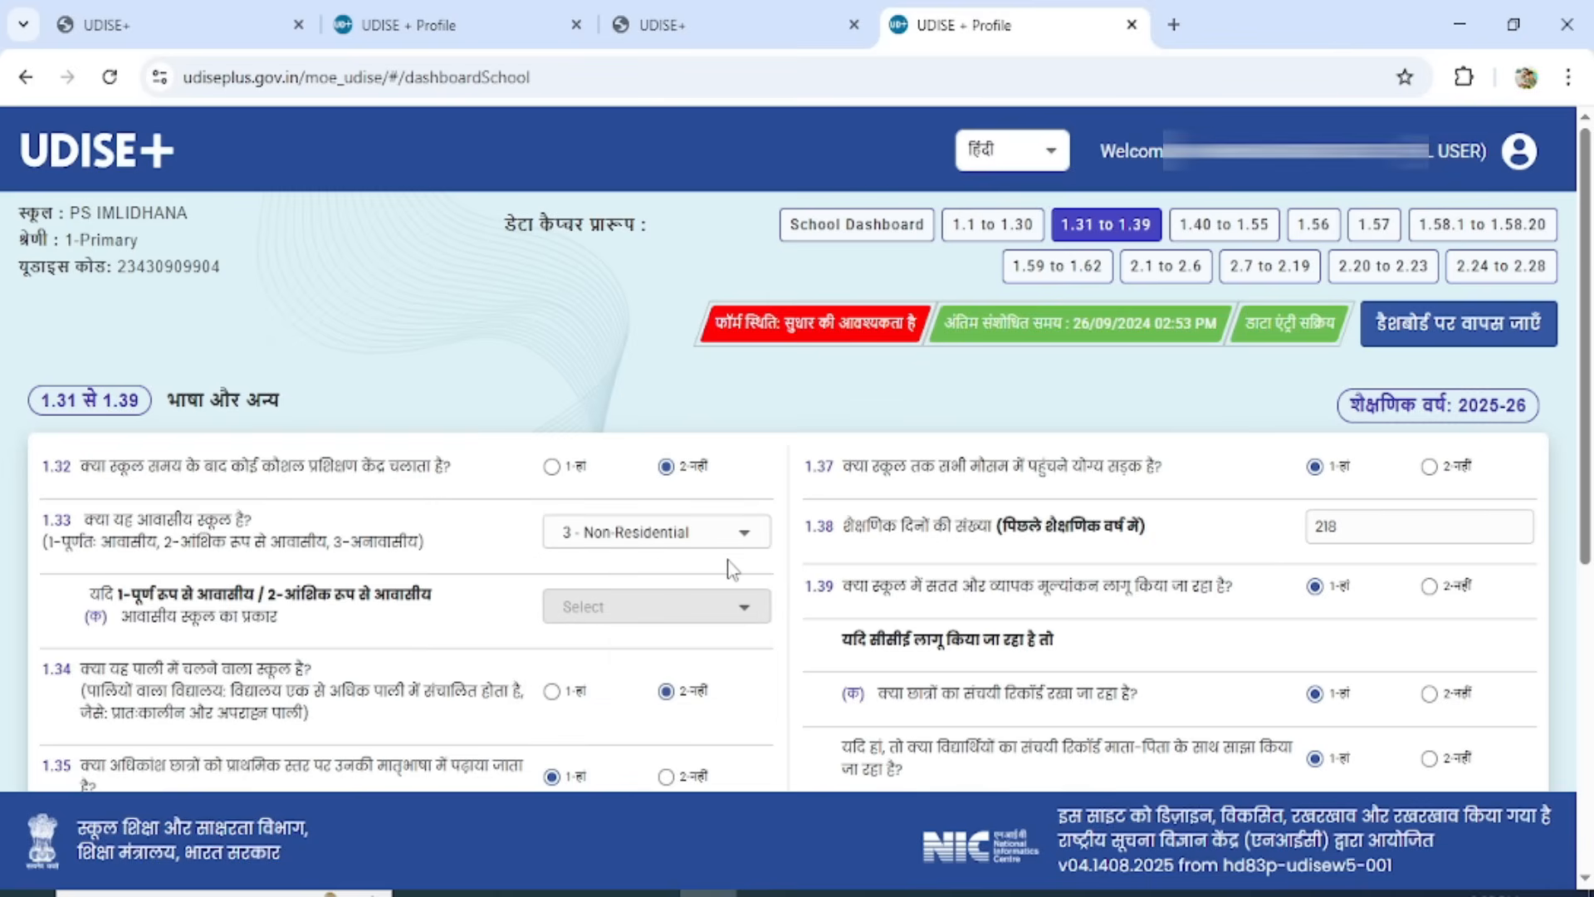
# Review the remaining answers of form 1.31 to 1.39, save the form and proceed to the next one.
pyautogui.scroll(-3, 479, 621)
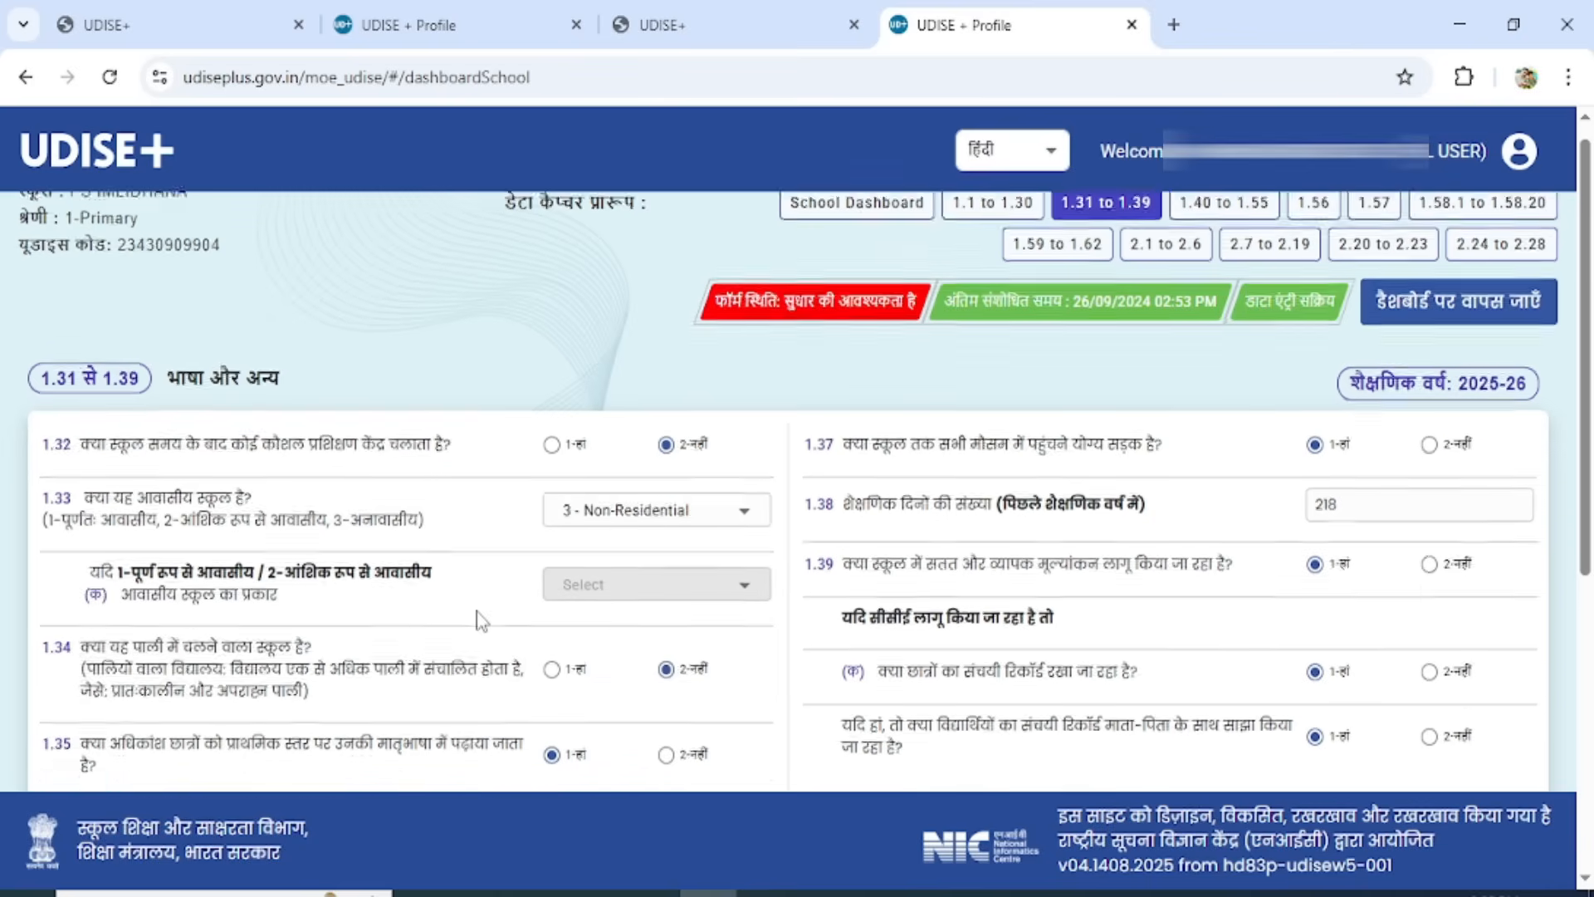
pyautogui.scroll(-1, 480, 621)
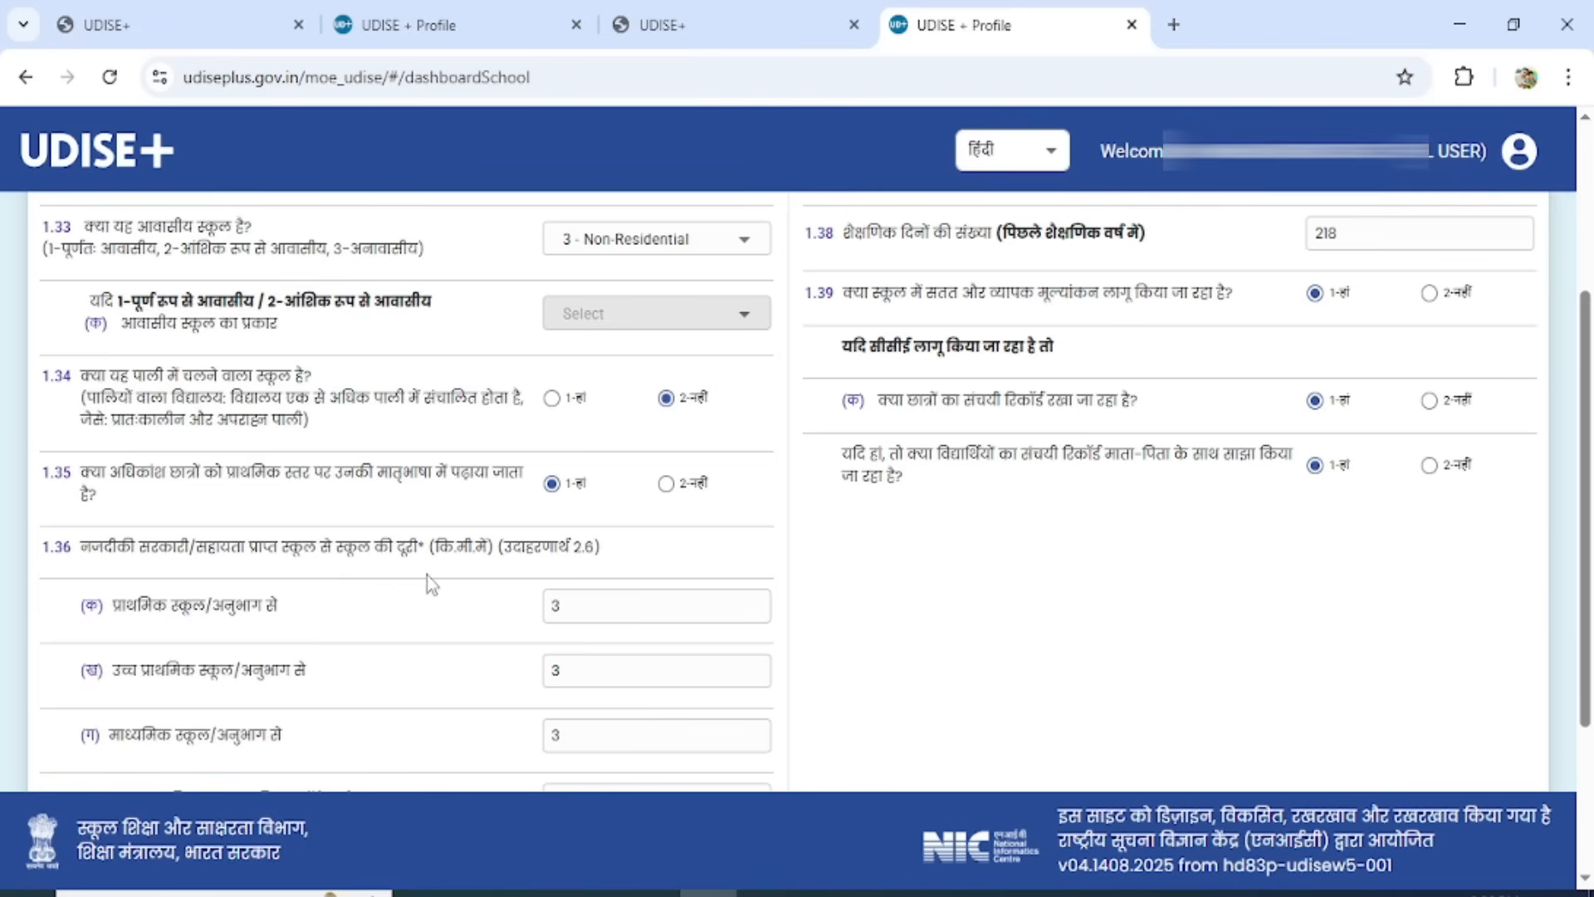
pyautogui.scroll(-3, 431, 583)
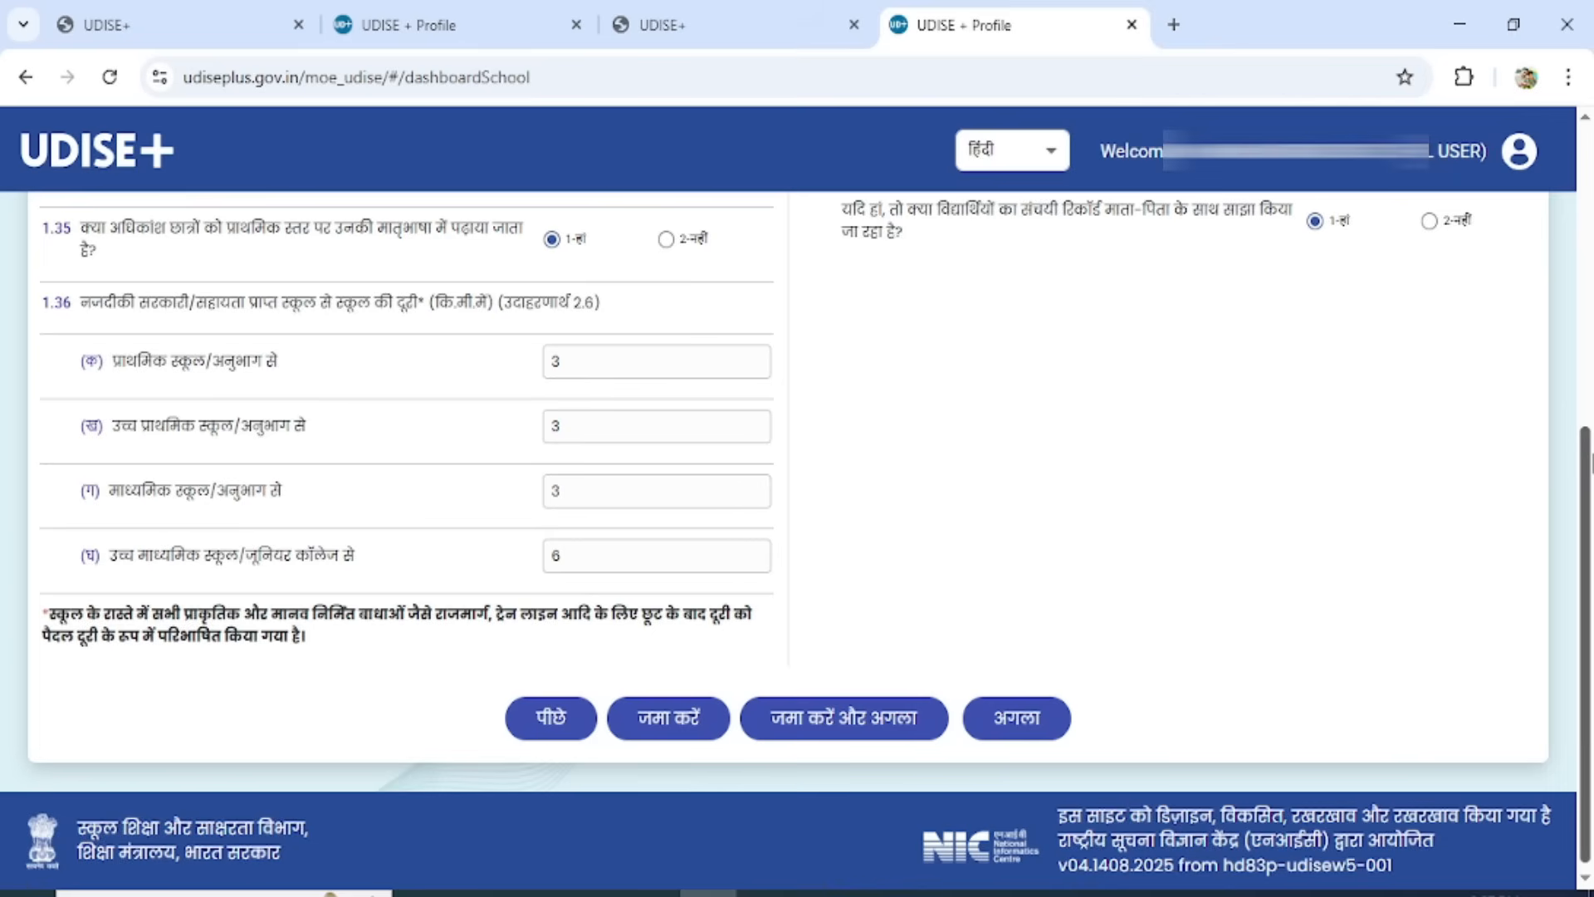
pyautogui.scroll(7, 1587, 453)
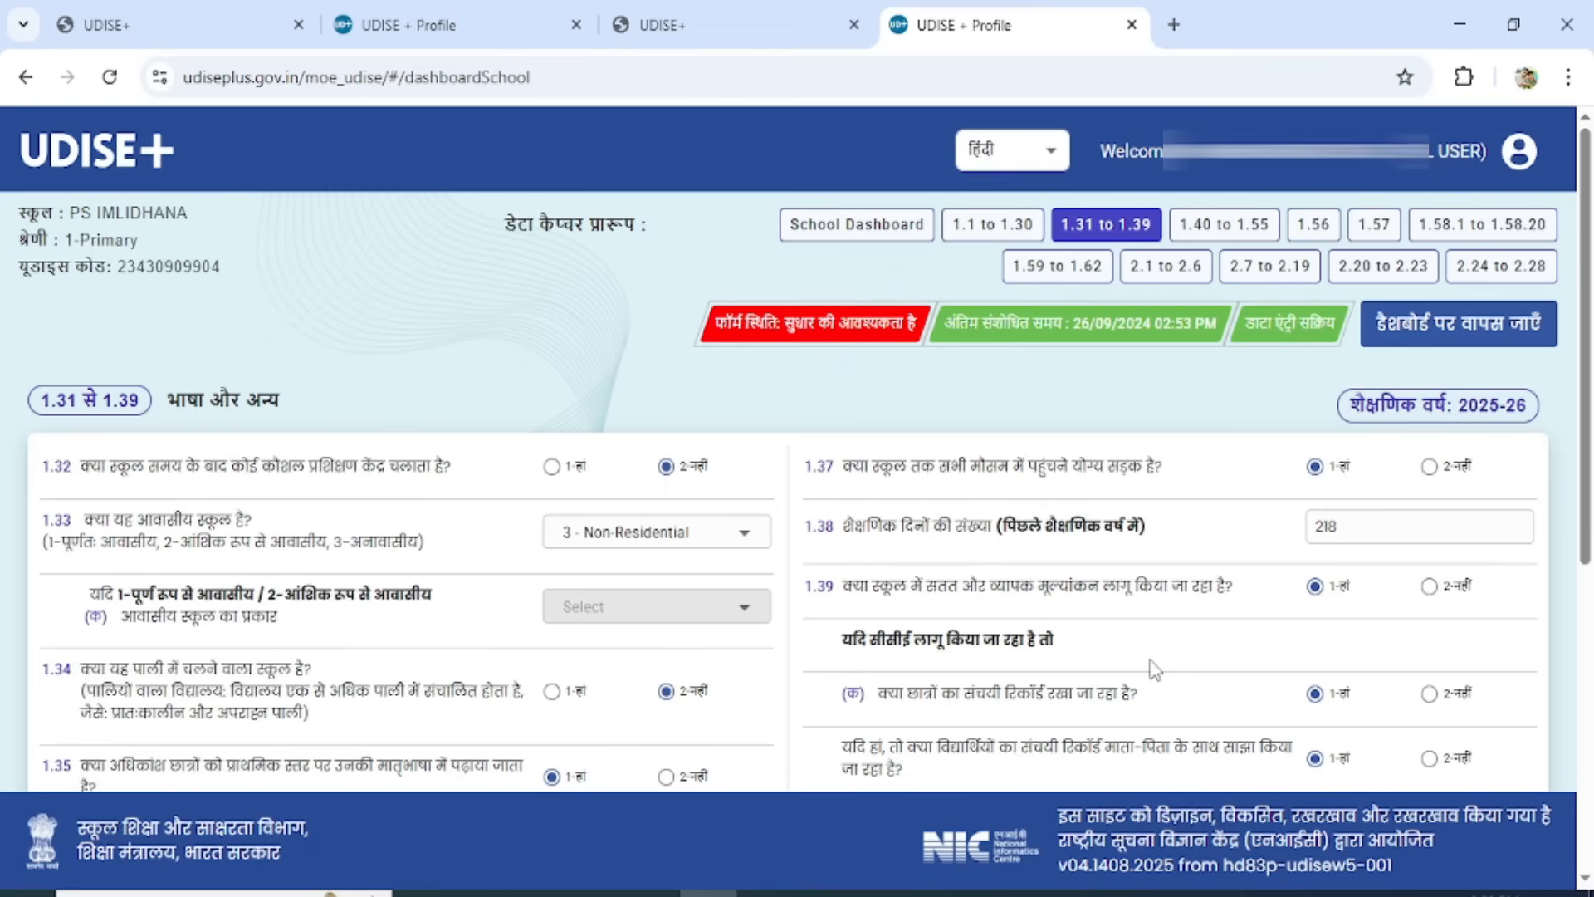
pyautogui.scroll(-4, 1153, 669)
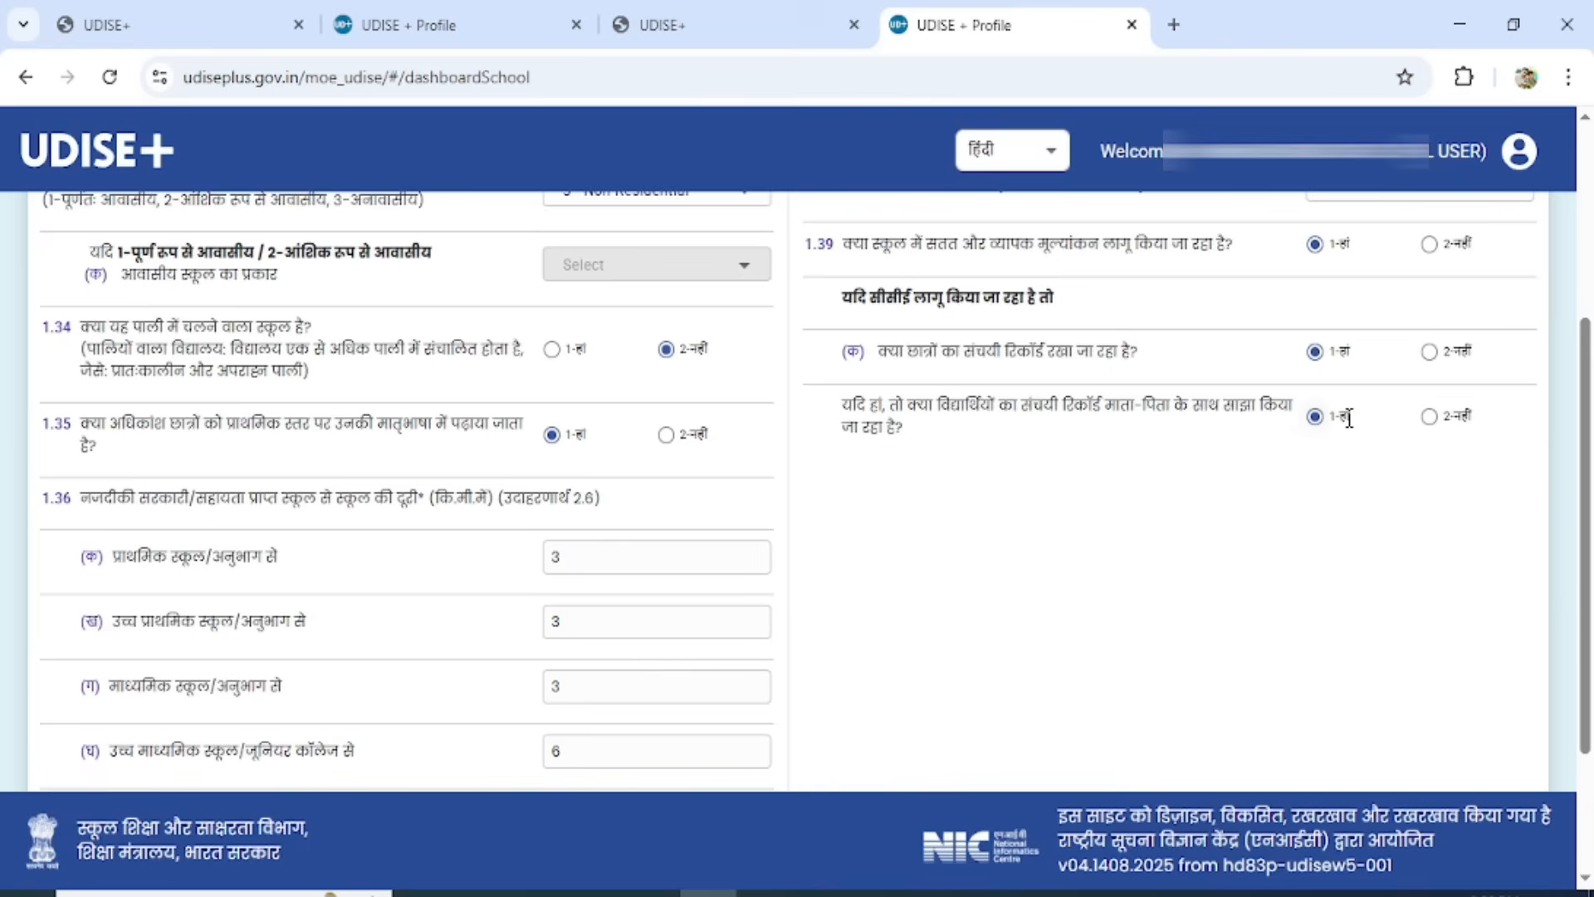
pyautogui.moveTo(1586, 505); pyautogui.dragTo(1586, 664)
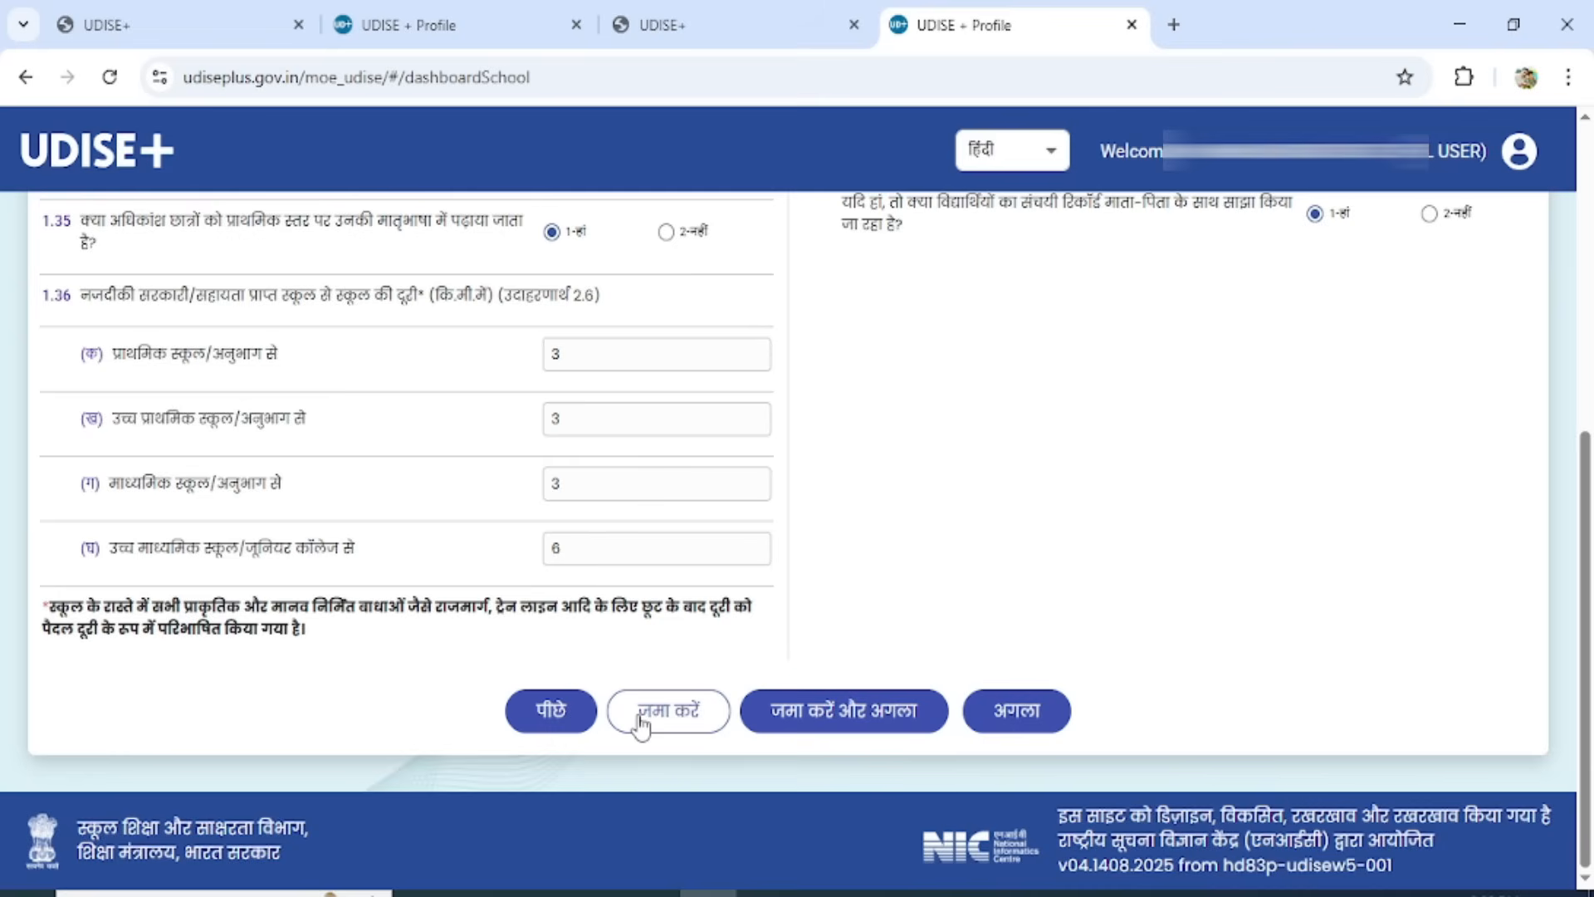
pyautogui.click(817, 719)
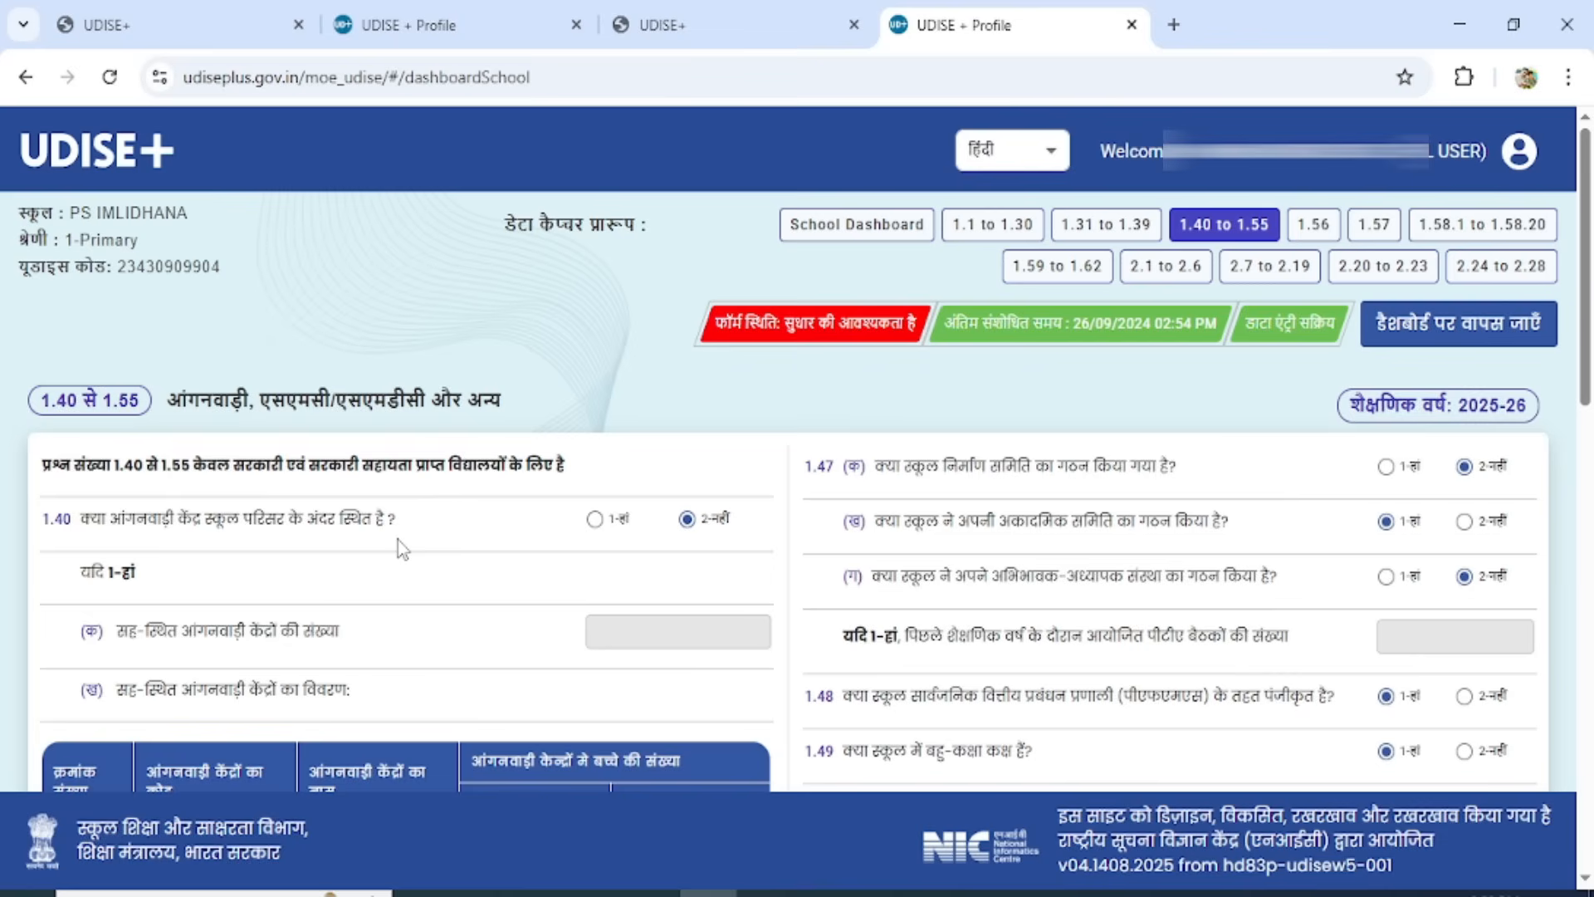
pyautogui.click(596, 521)
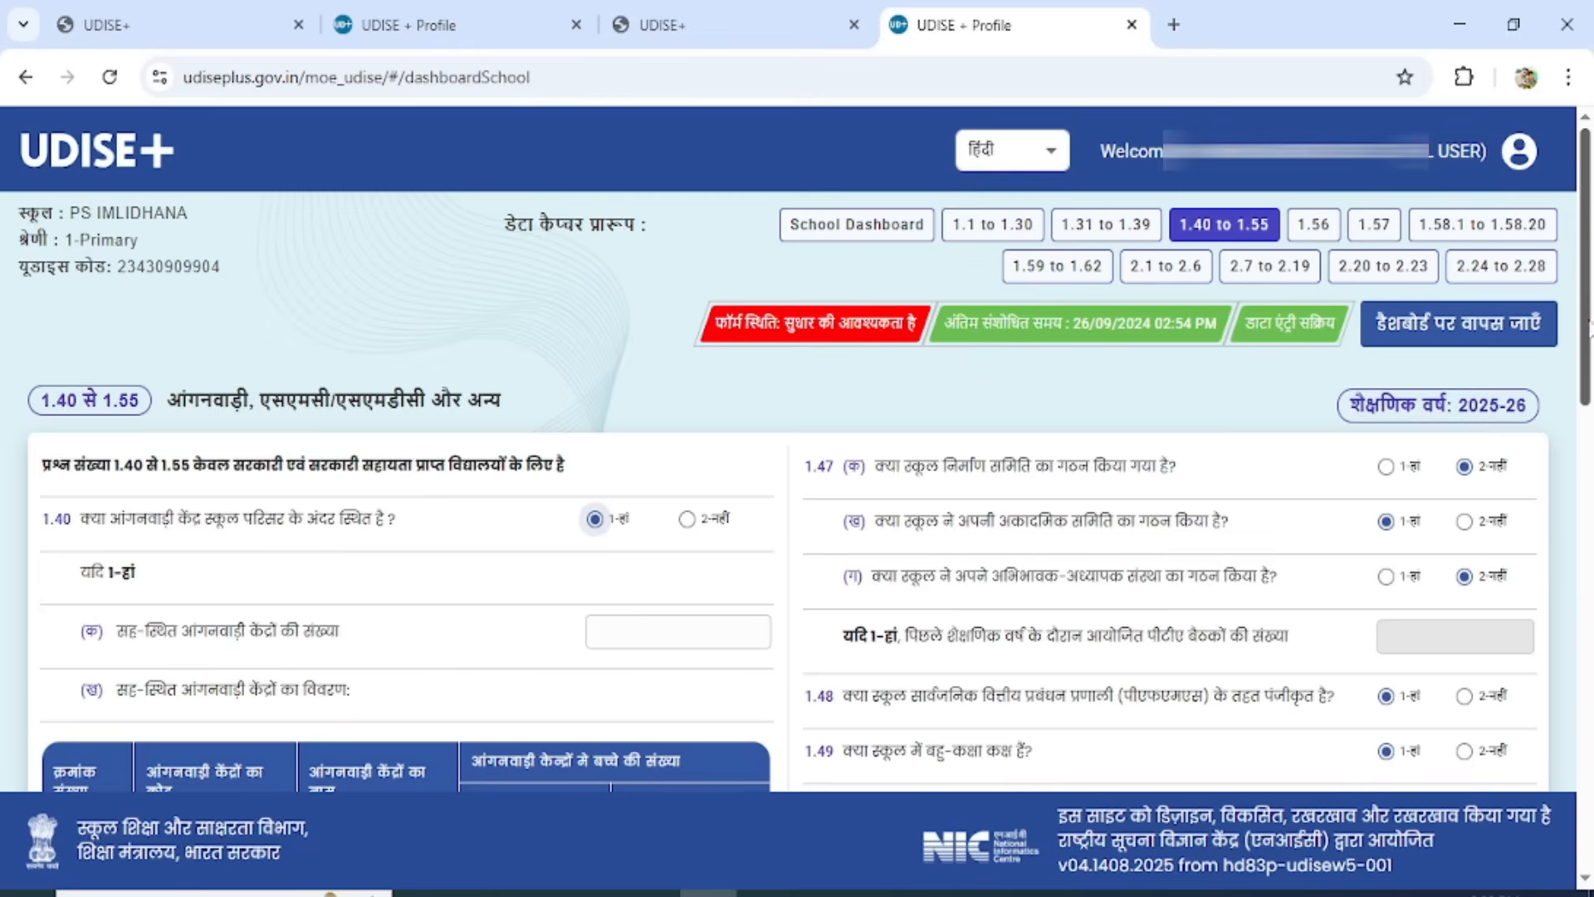
pyautogui.moveTo(1586, 332); pyautogui.dragTo(1581, 432)
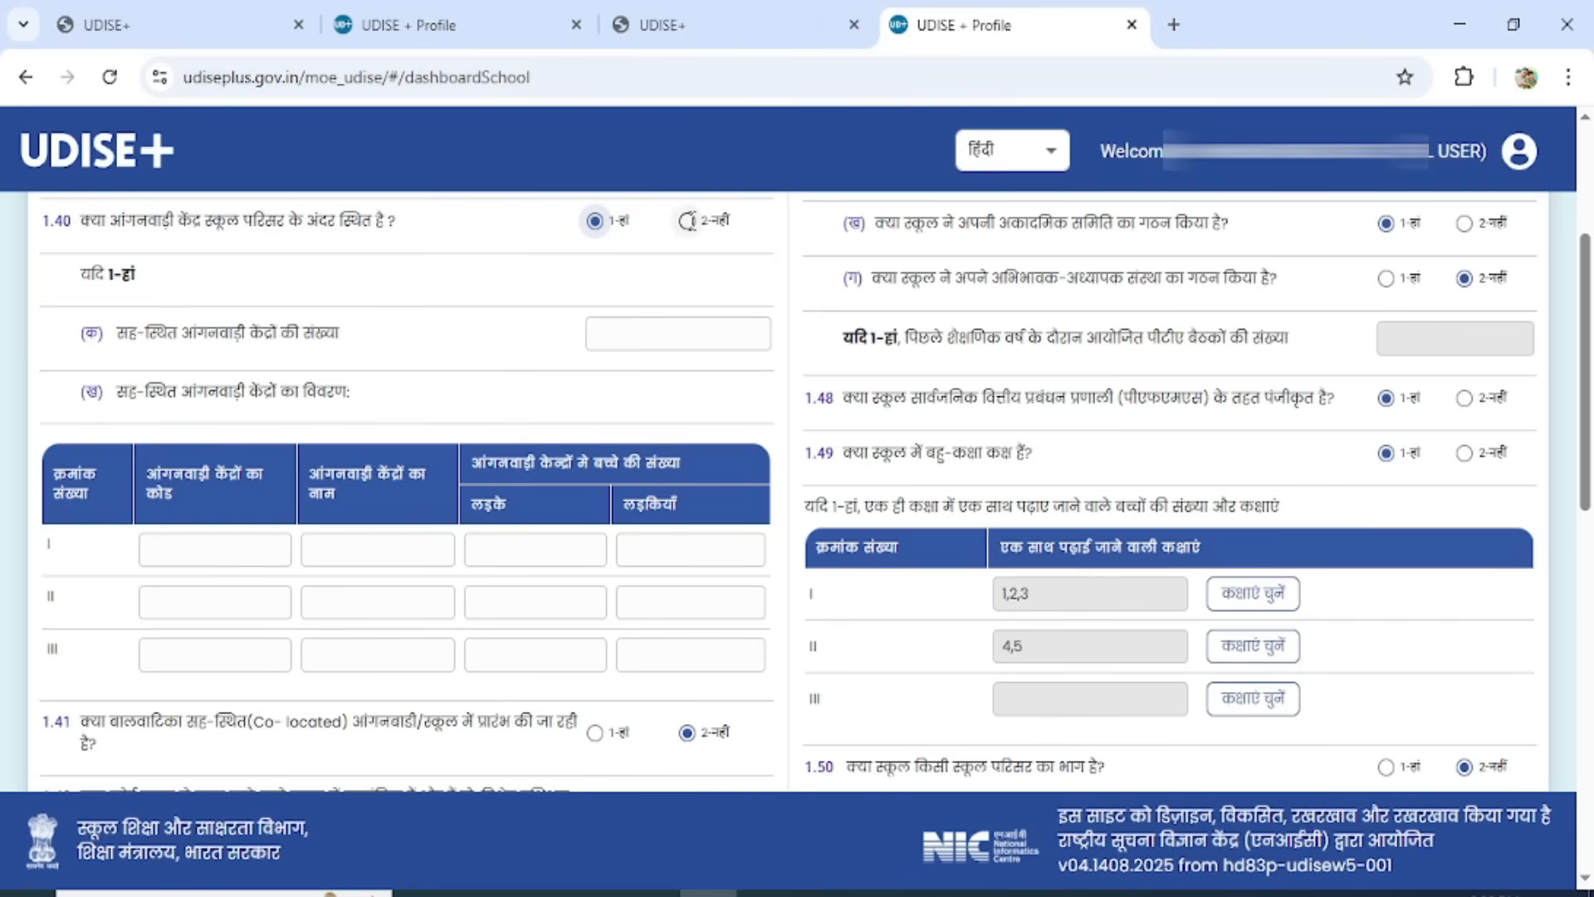
pyautogui.click(686, 221)
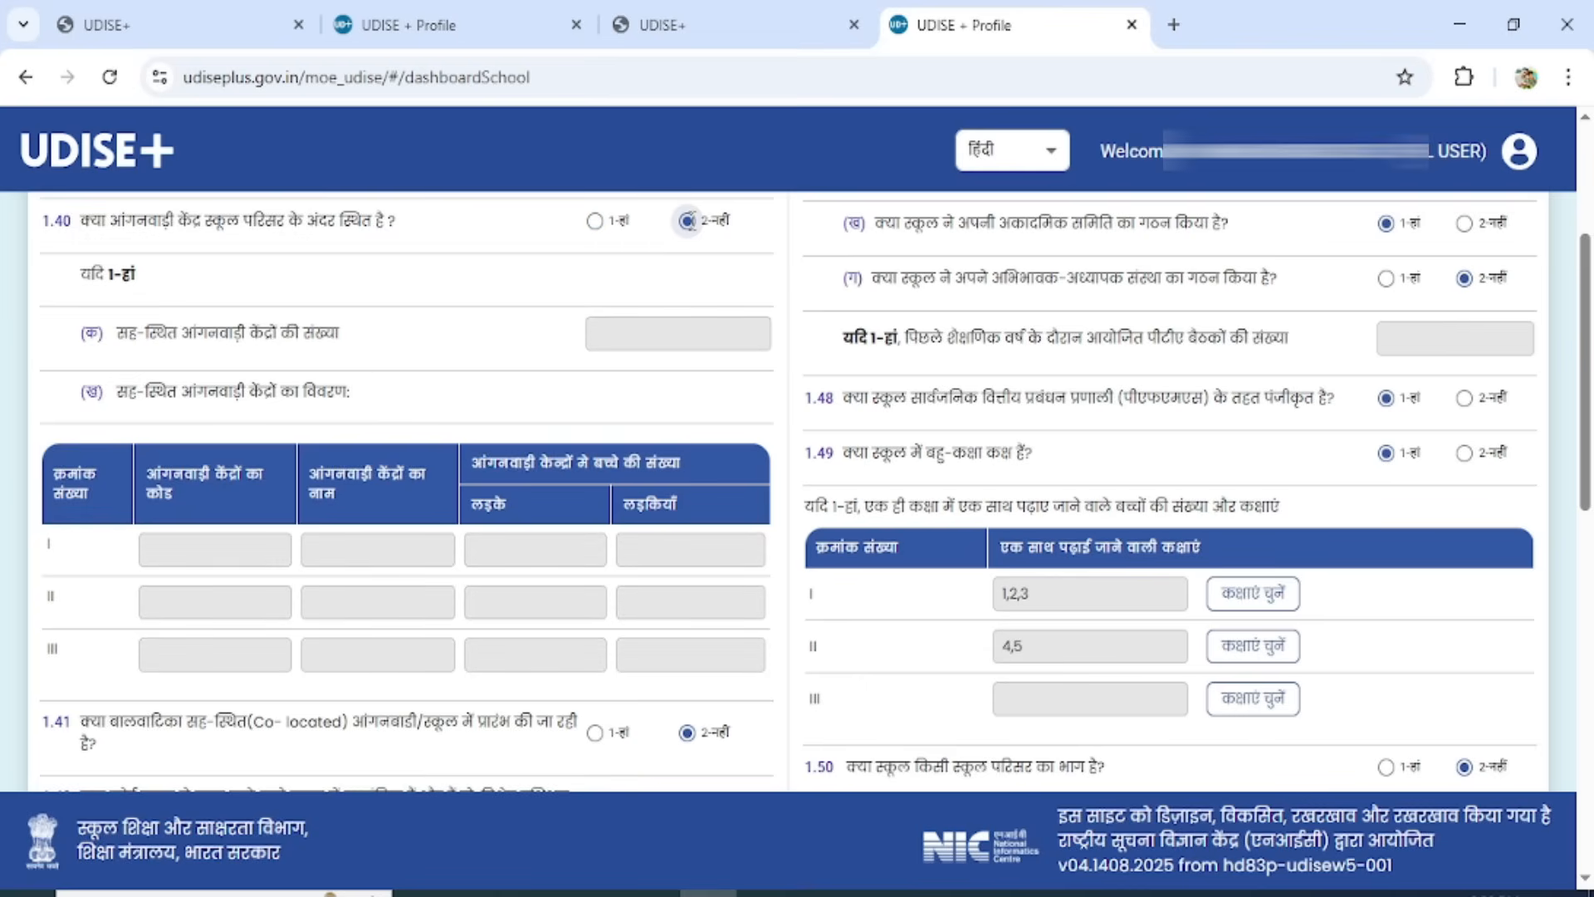
# Try 1 - Yes for question 1.42 on enrolled out-of-school children and return the answer to 2 - No.
pyautogui.moveTo(1586, 432); pyautogui.dragTo(1577, 583)
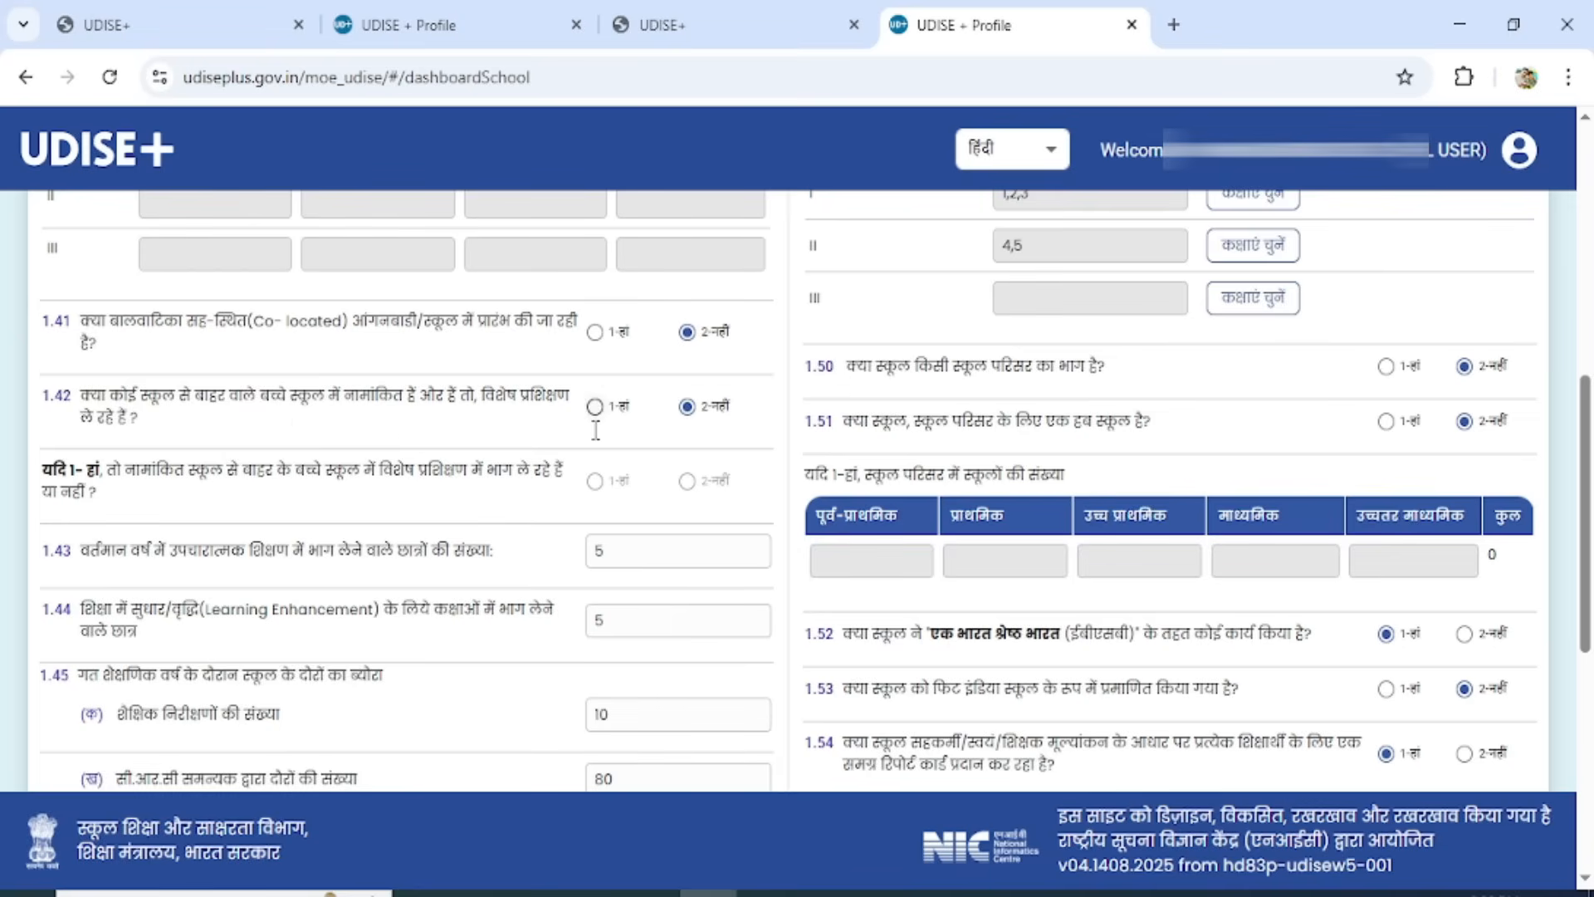
pyautogui.click(687, 406)
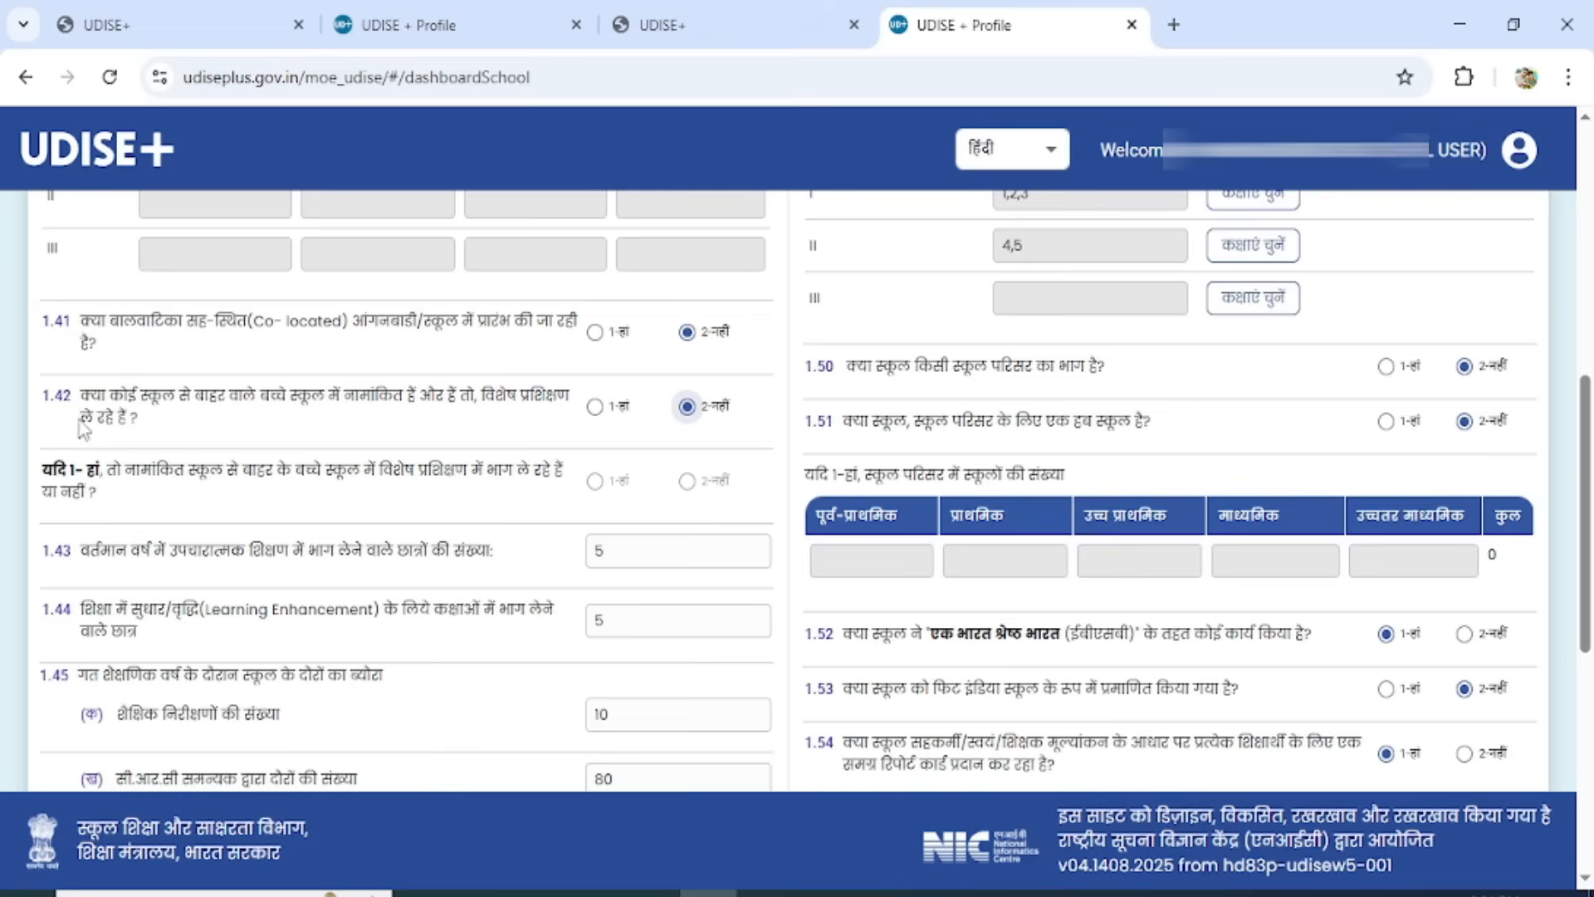
pyautogui.click(595, 407)
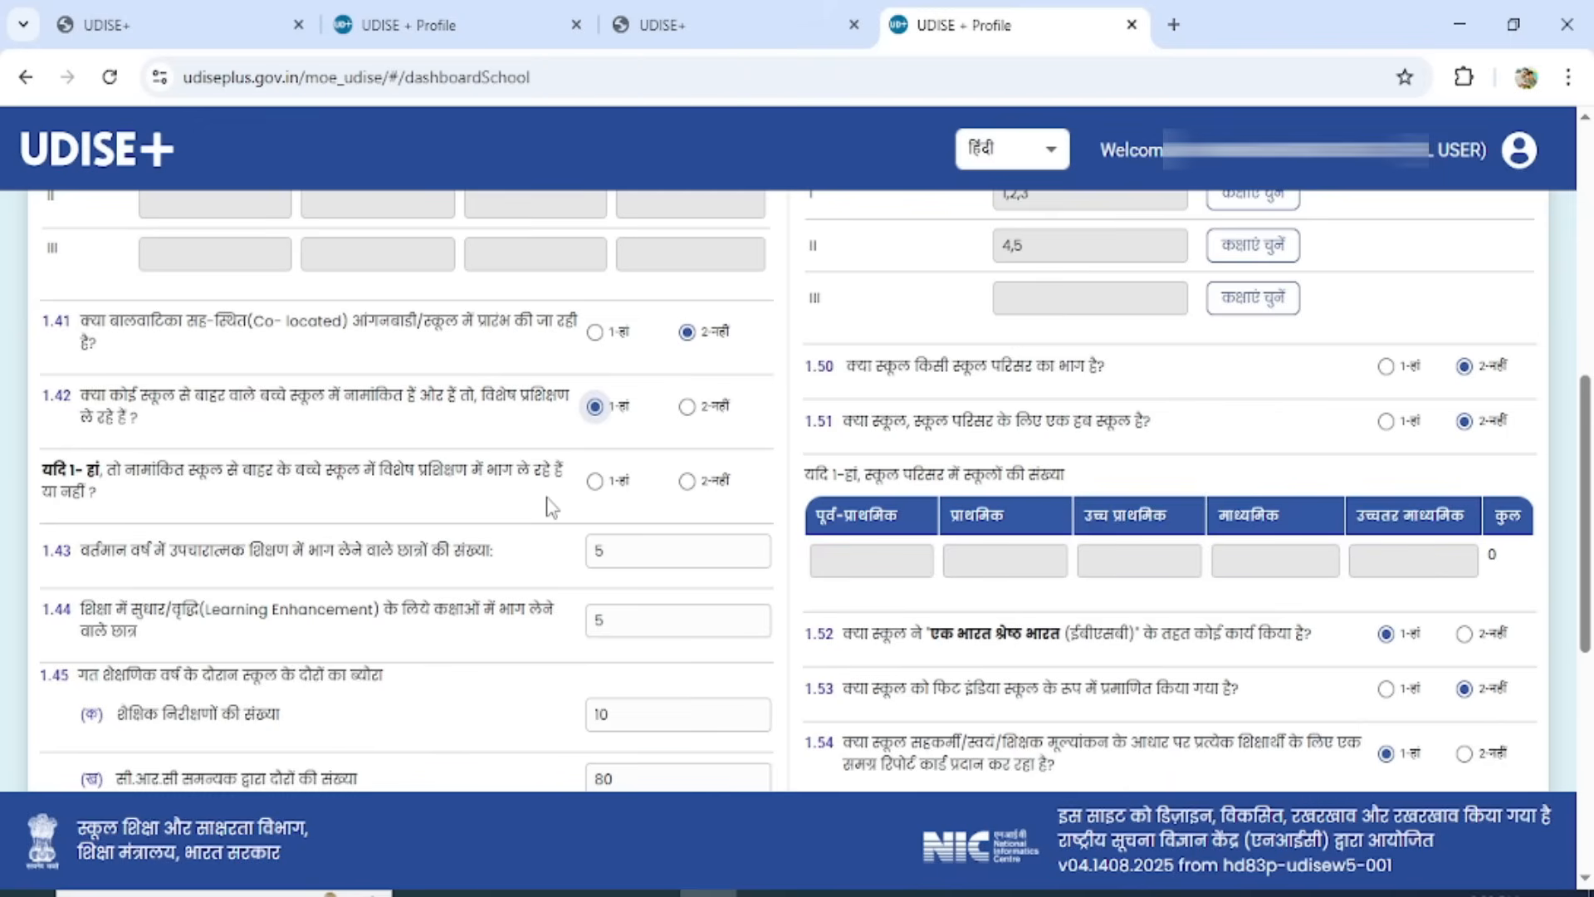
pyautogui.click(687, 407)
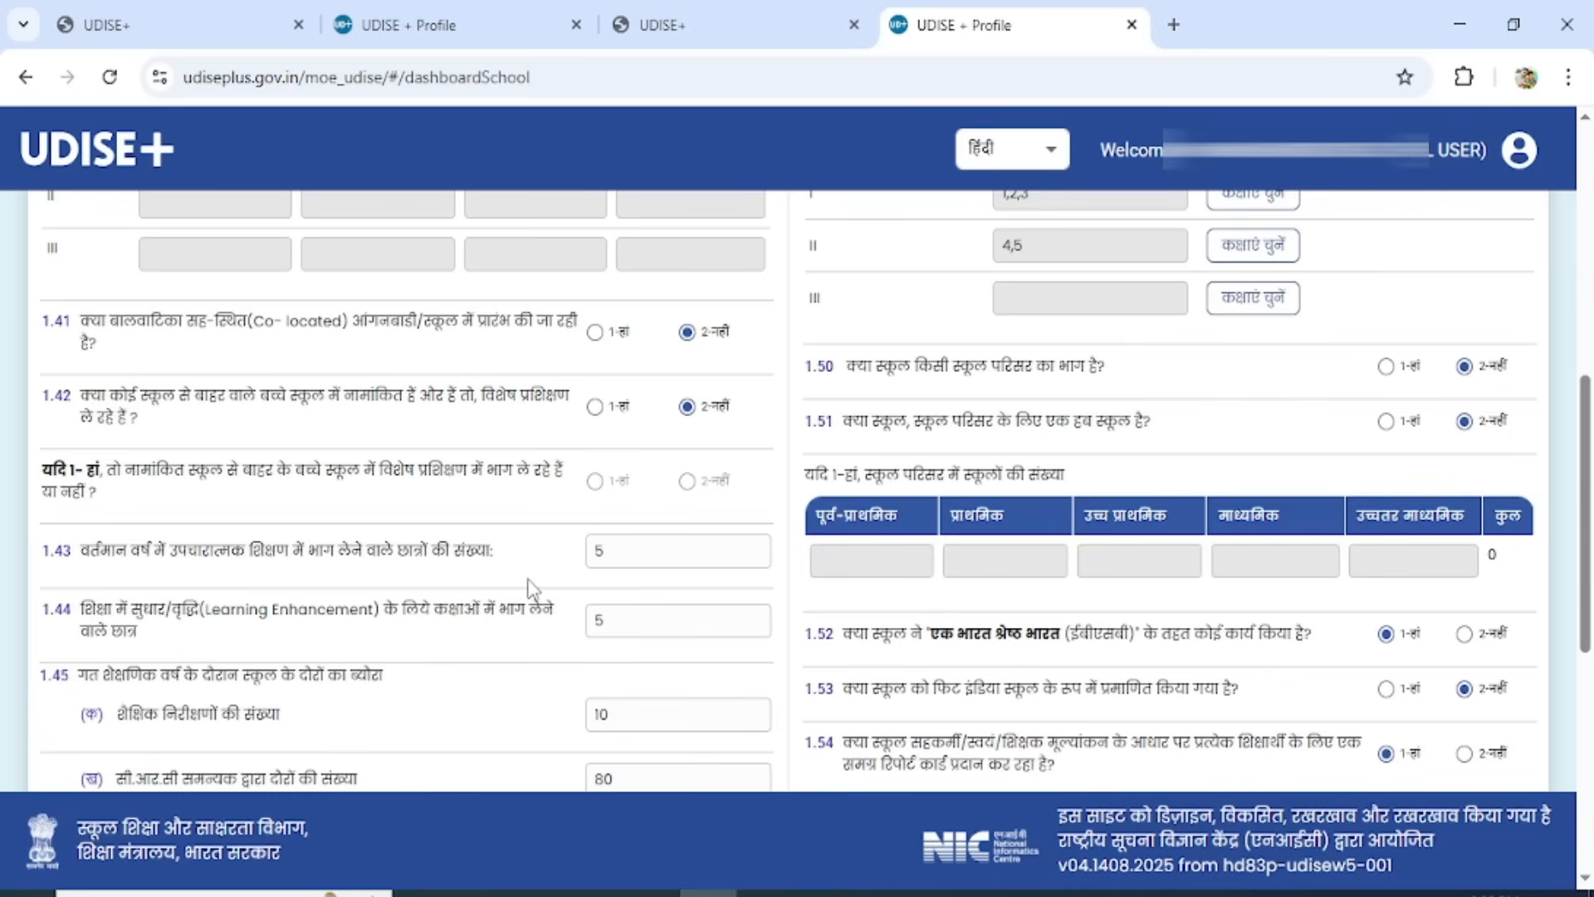
# Set the 1.45 visit counts to 29 academic inspections, 24 CRC coordinator visits, 5 block-level officer visits and 0 district/state officer visits.
pyautogui.click(676, 552)
pyautogui.scroll(-5, 485, 722)
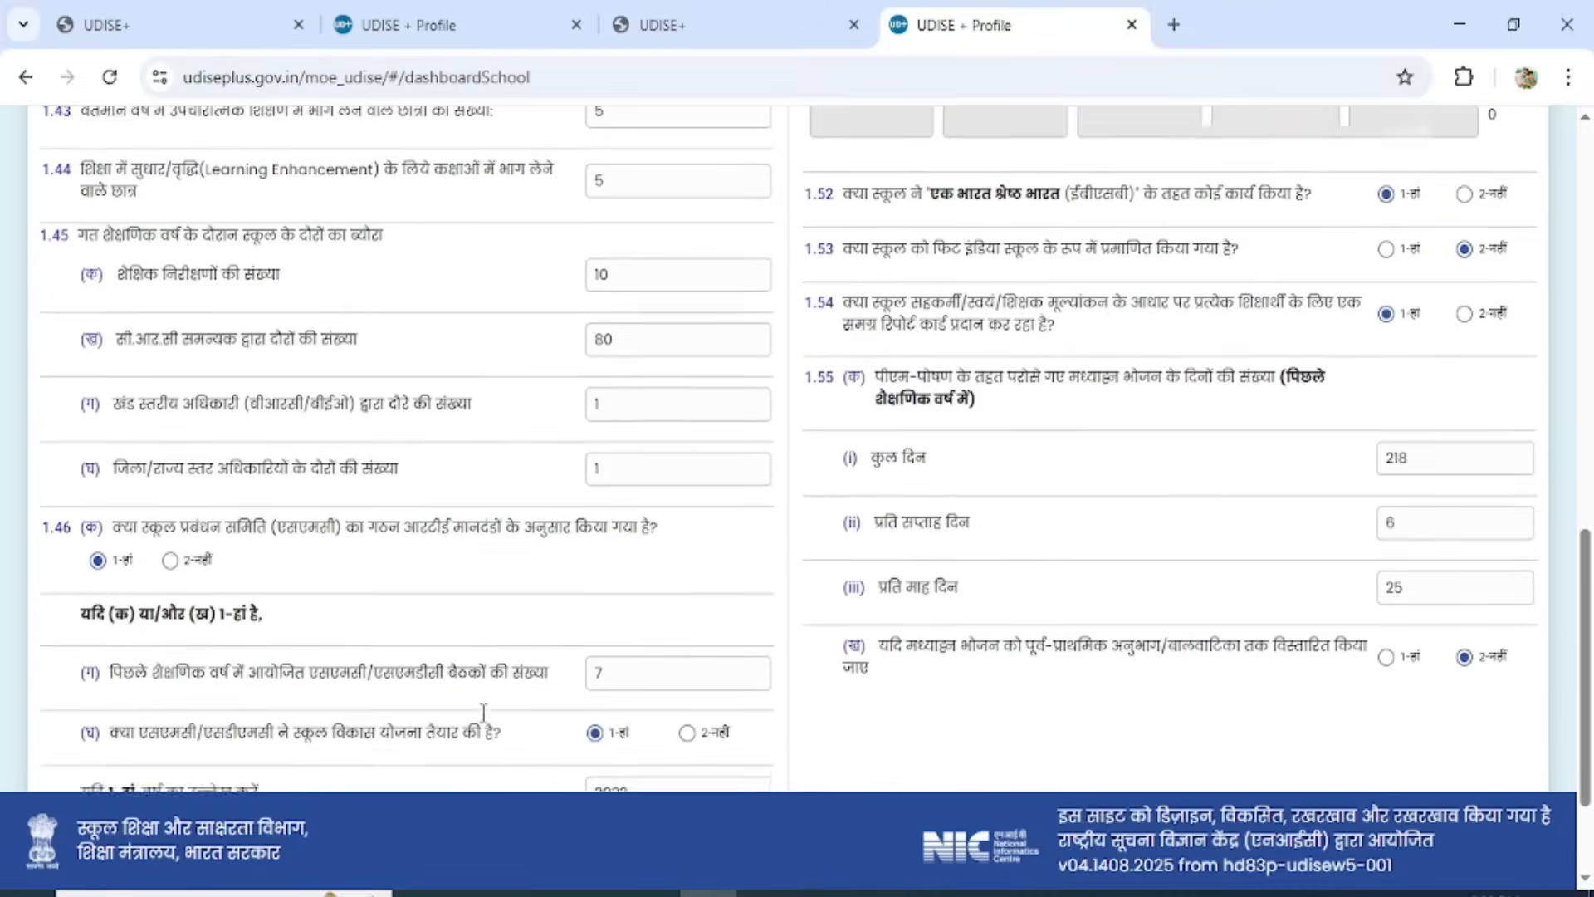
pyautogui.scroll(-1, 483, 716)
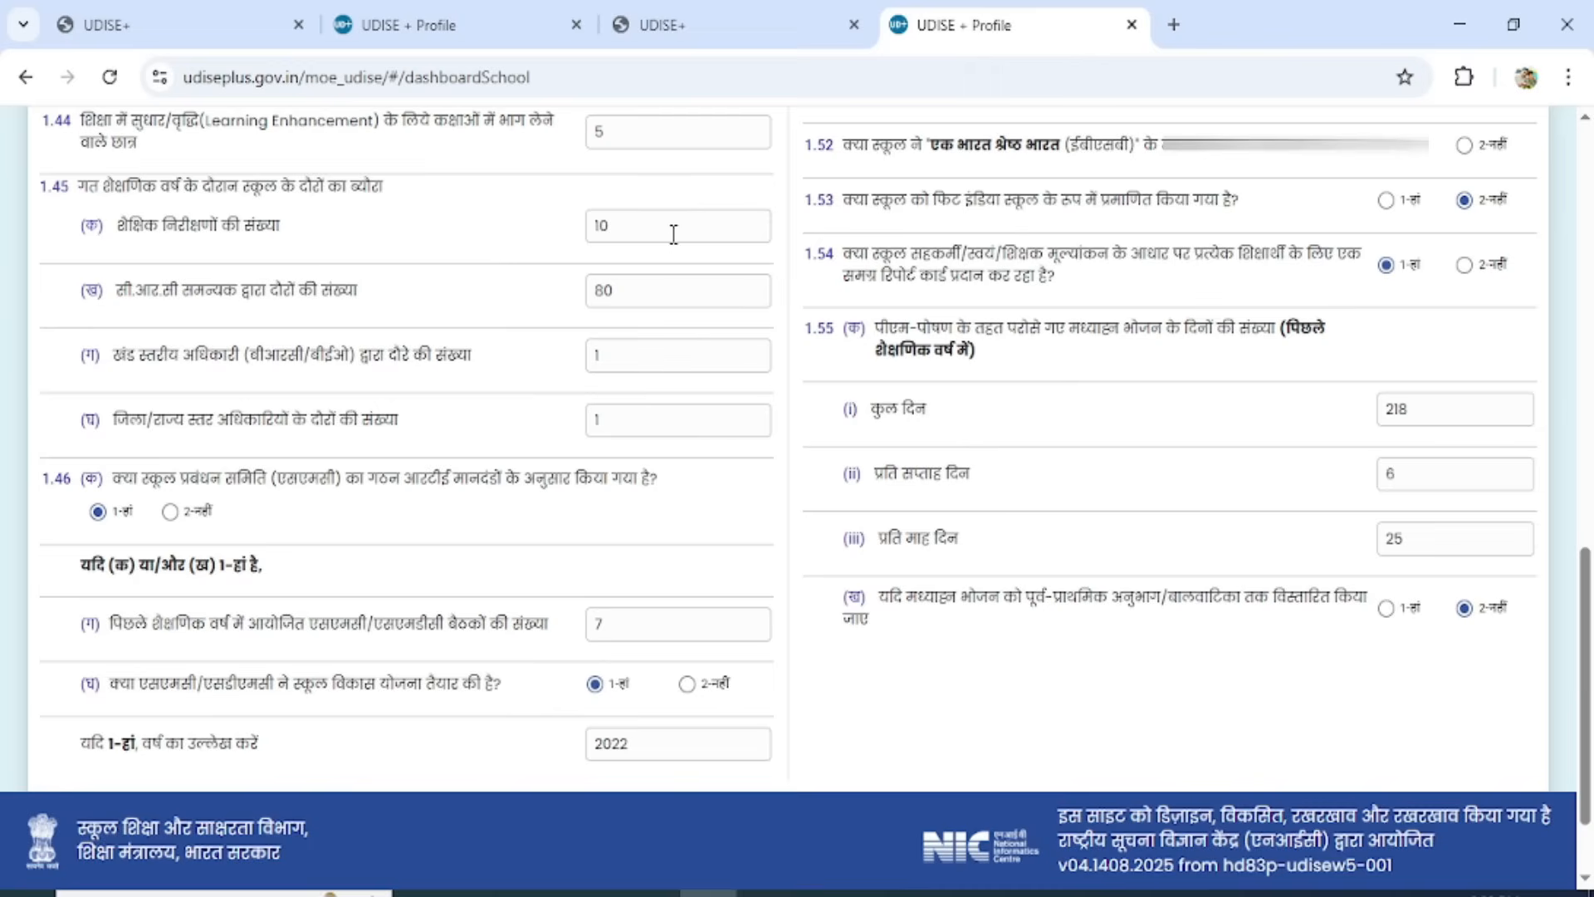
pyautogui.moveTo(658, 235); pyautogui.dragTo(580, 227)
pyautogui.write('29')
pyautogui.moveTo(663, 305); pyautogui.dragTo(578, 307)
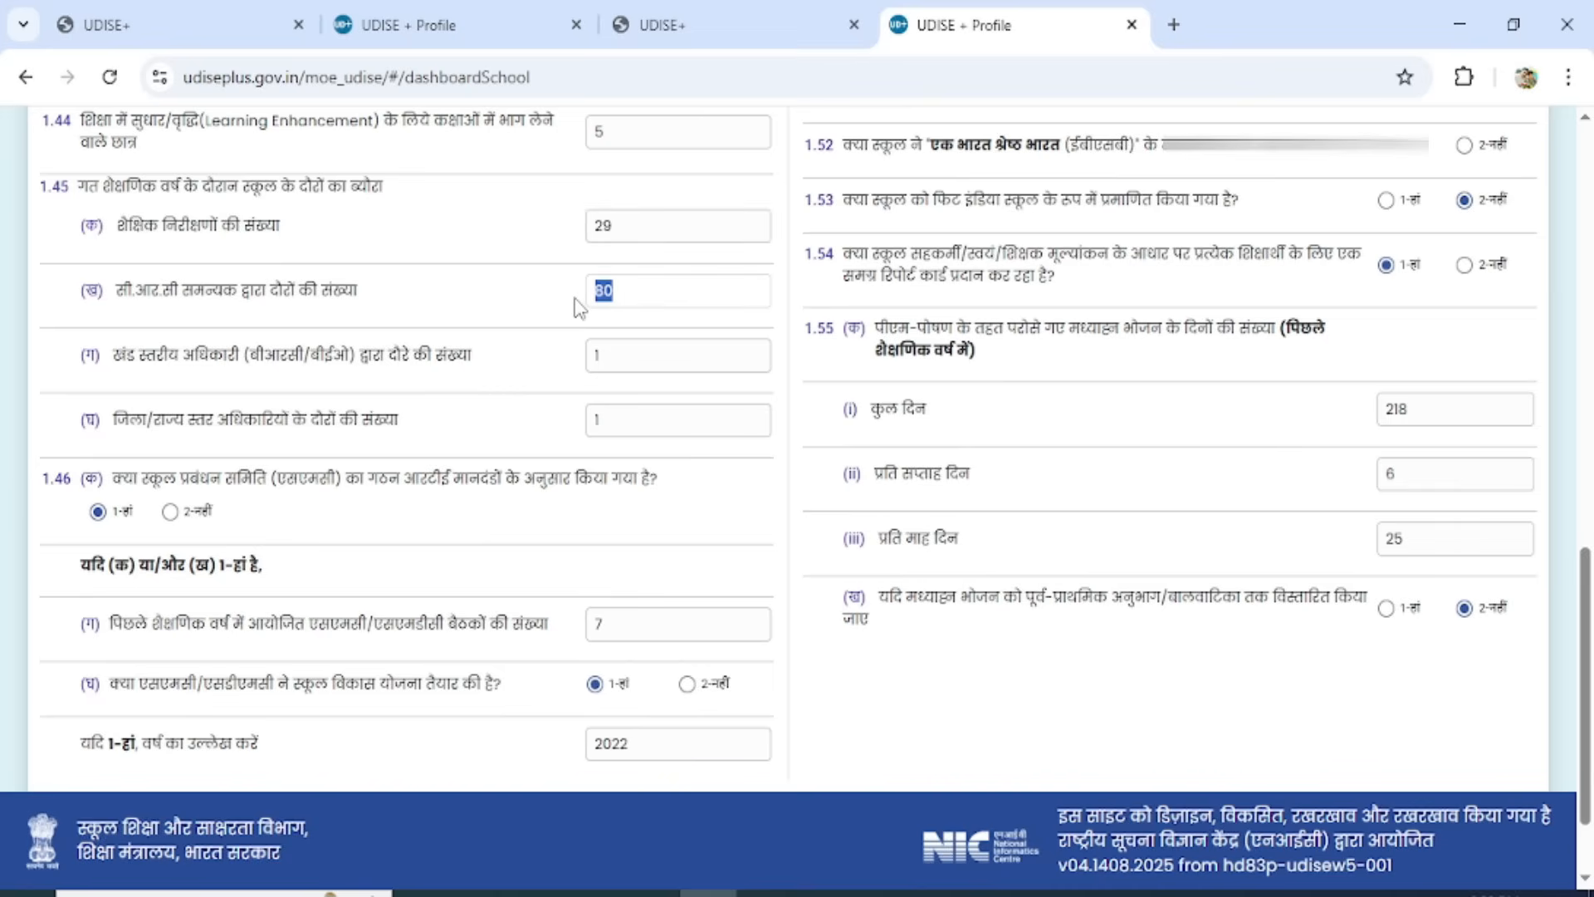
pyautogui.write('24')
pyautogui.moveTo(652, 359); pyautogui.dragTo(567, 363)
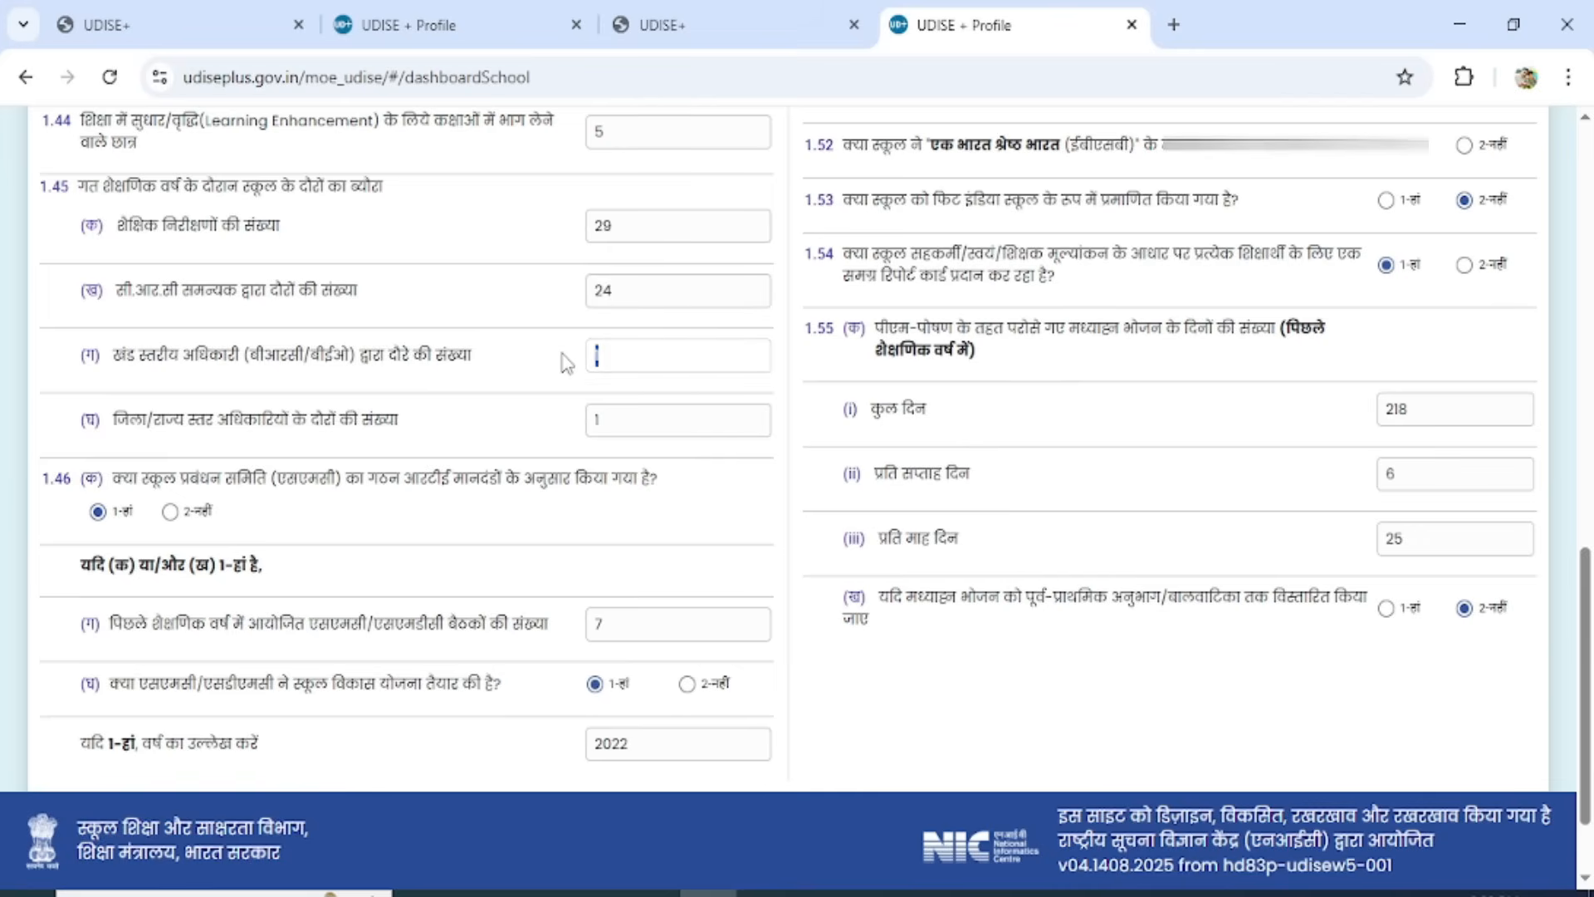
pyautogui.write('5')
pyautogui.moveTo(659, 427); pyautogui.dragTo(582, 425)
pyautogui.write('0')
# In section 1.46, set the SMC/SMDC meetings held last academic year to 12 and the school development plan year to 2023.
pyautogui.scroll(-2, 352, 563)
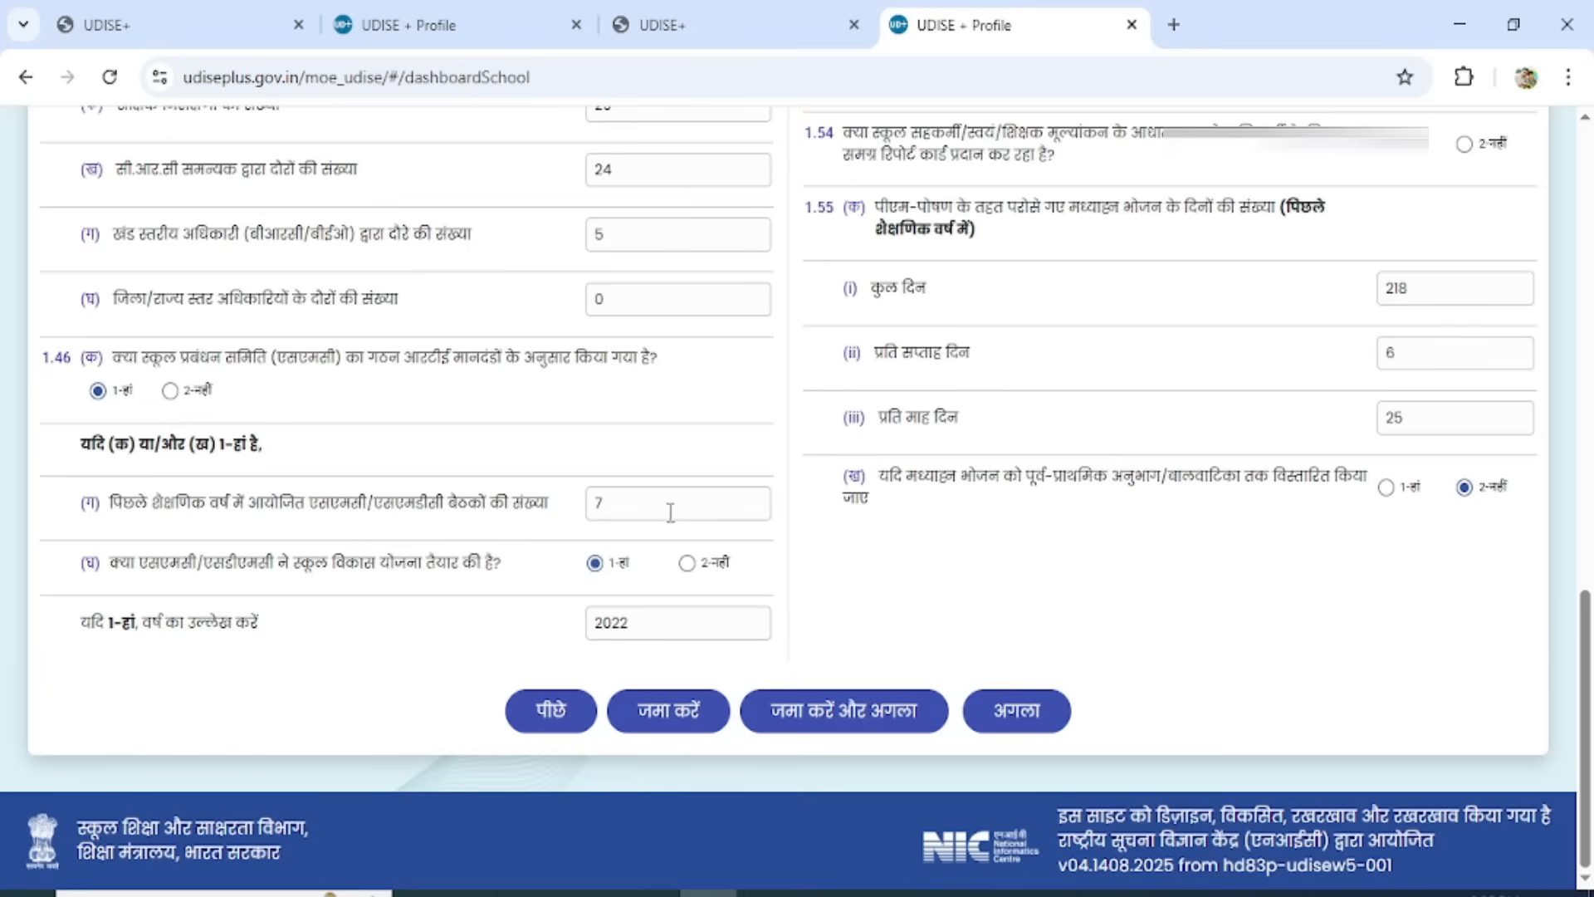
pyautogui.moveTo(669, 508); pyautogui.dragTo(561, 502)
pyautogui.write('12')
pyautogui.click(675, 619)
pyautogui.press('BackSpace')
pyautogui.write('3')
# Try 1 - Yes for question 1.47 (c) on the parent-teacher association and return the answer to 2 - No.
pyautogui.moveTo(1585, 639); pyautogui.dragTo(1591, 200)
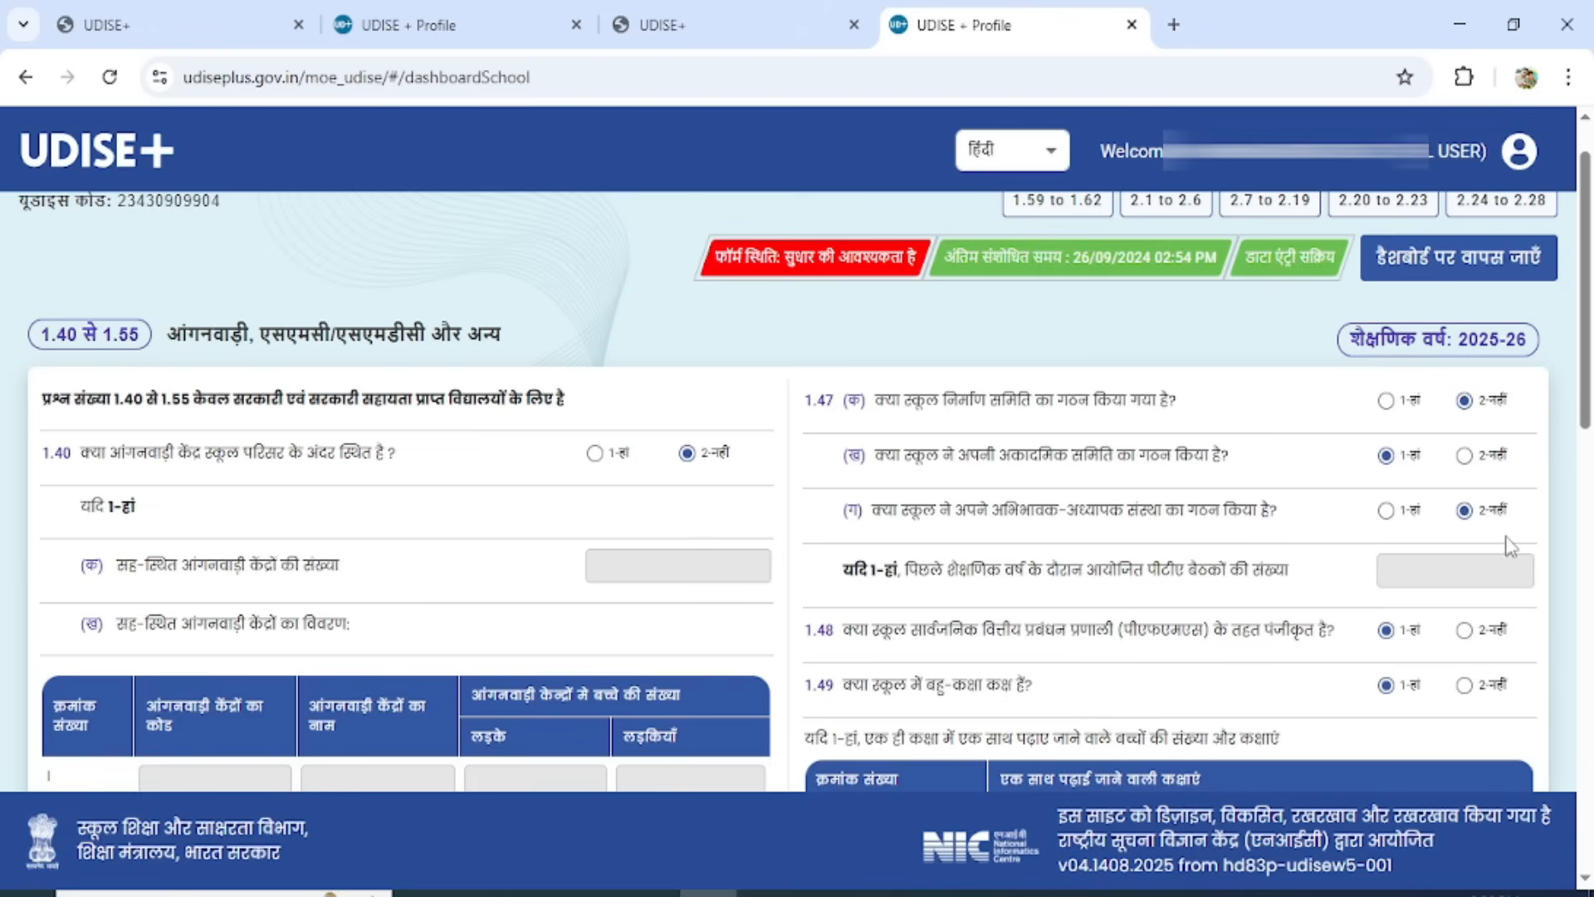
pyautogui.click(1385, 511)
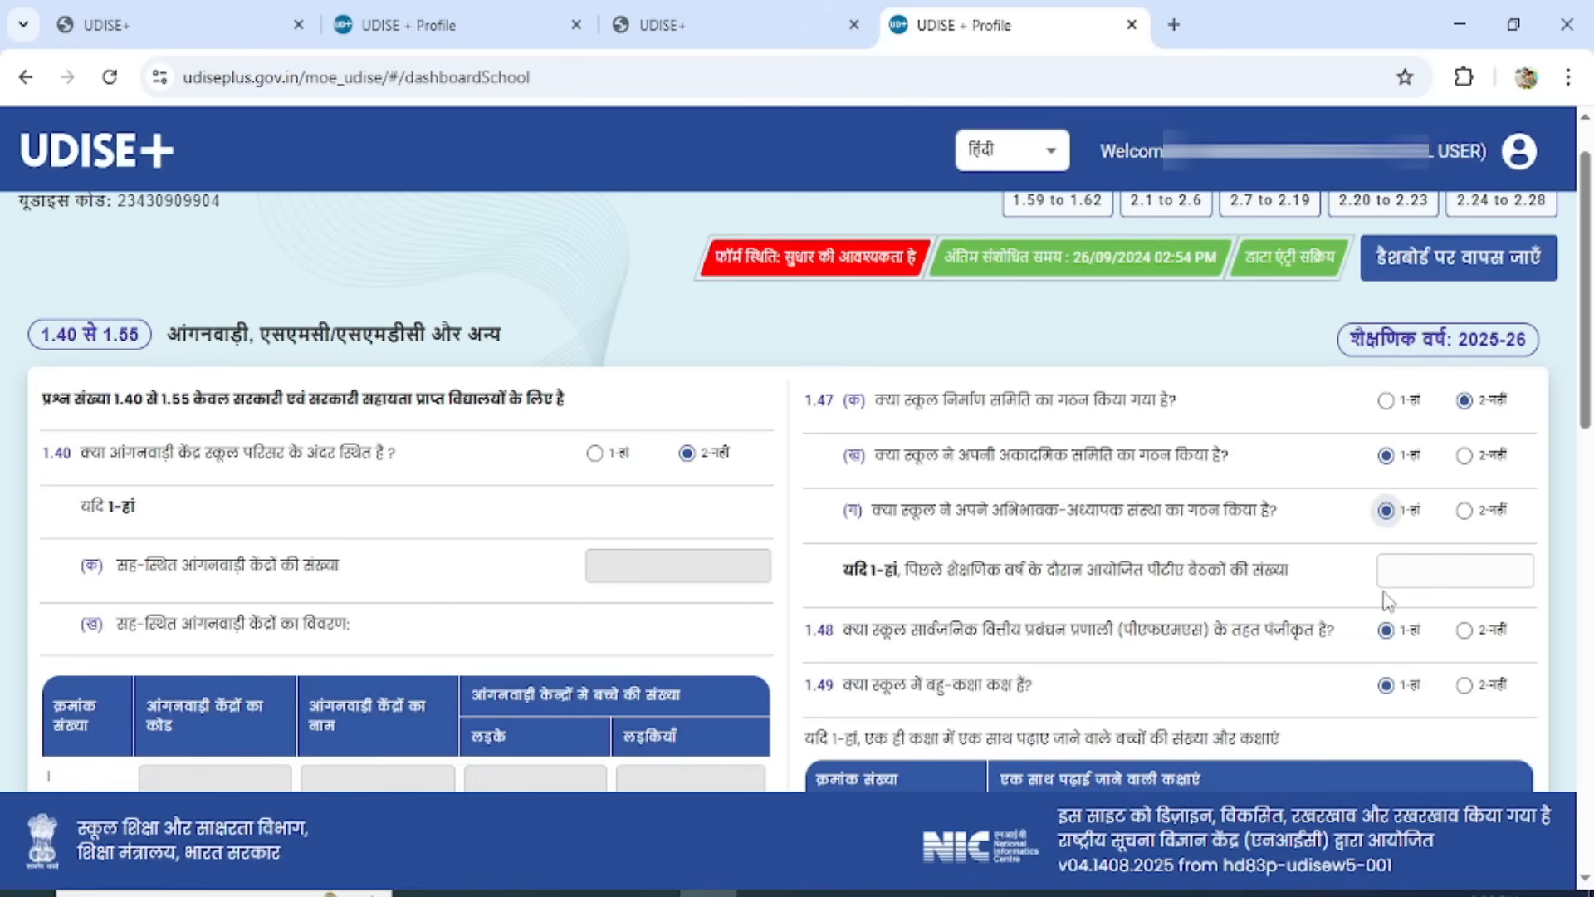
pyautogui.click(1466, 574)
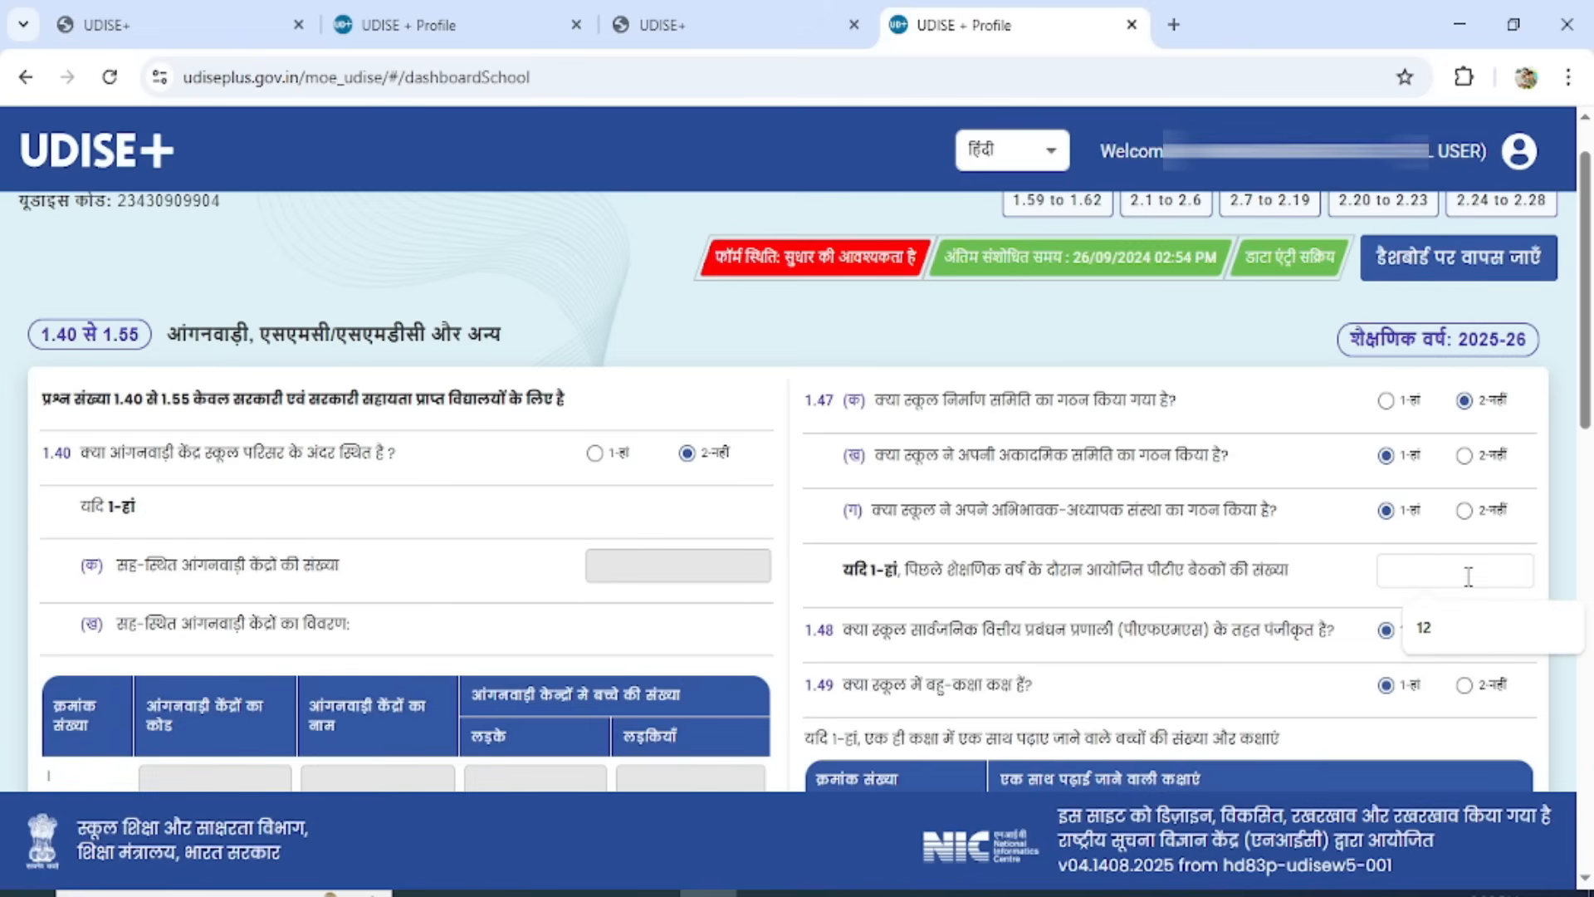
pyautogui.click(1469, 513)
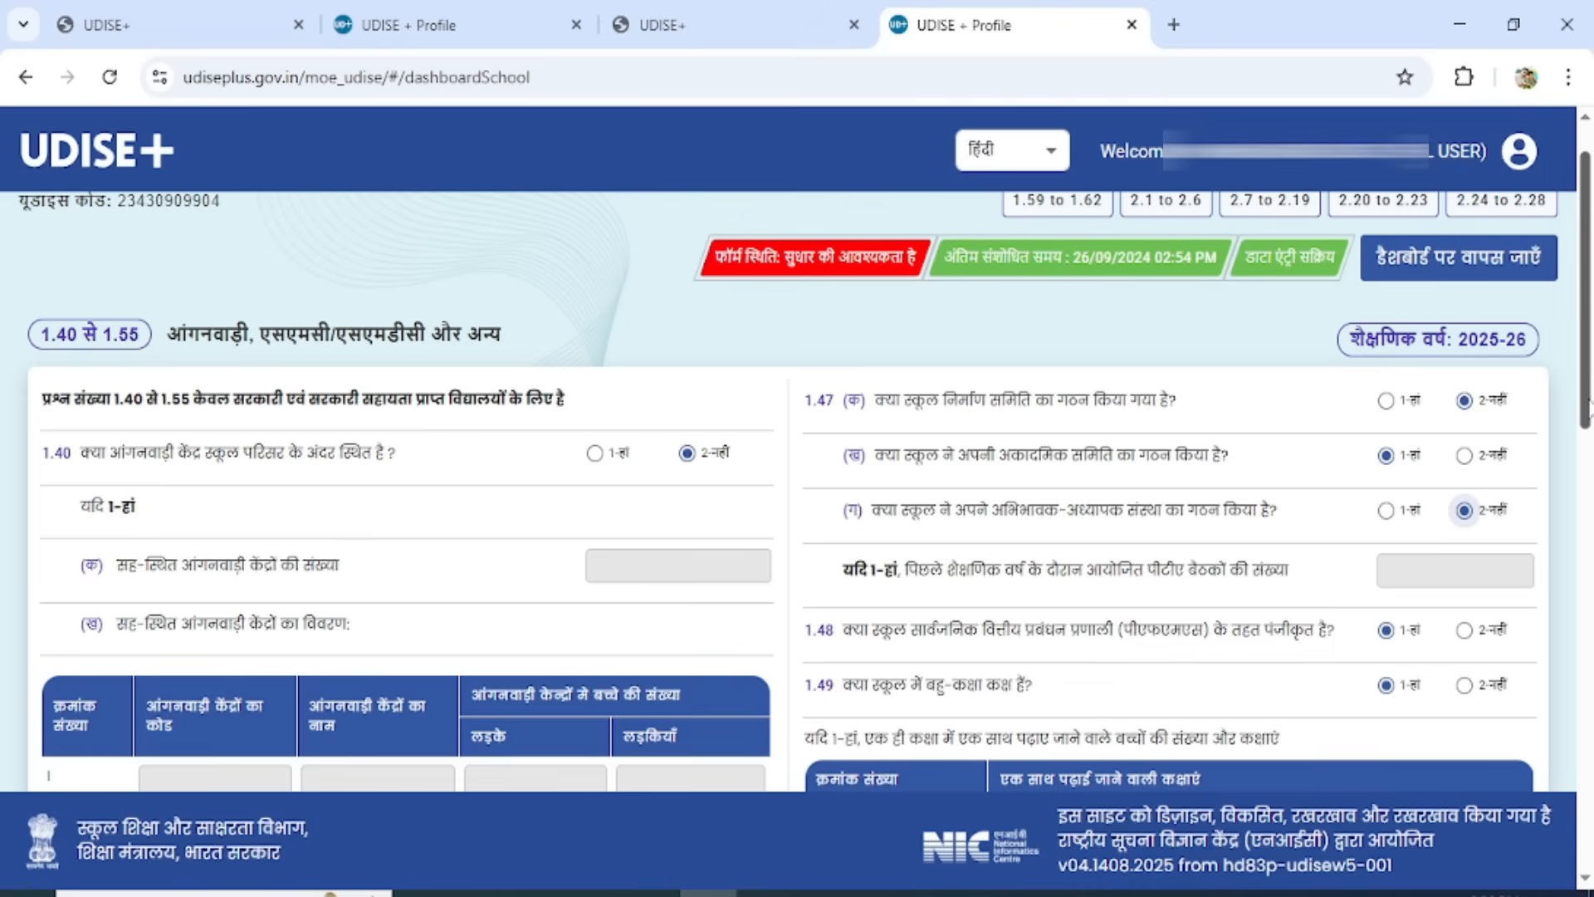
# Check the class selection for the first group taught together under question 1.49 and accept it as it is.
pyautogui.scroll(-5, 1587, 407)
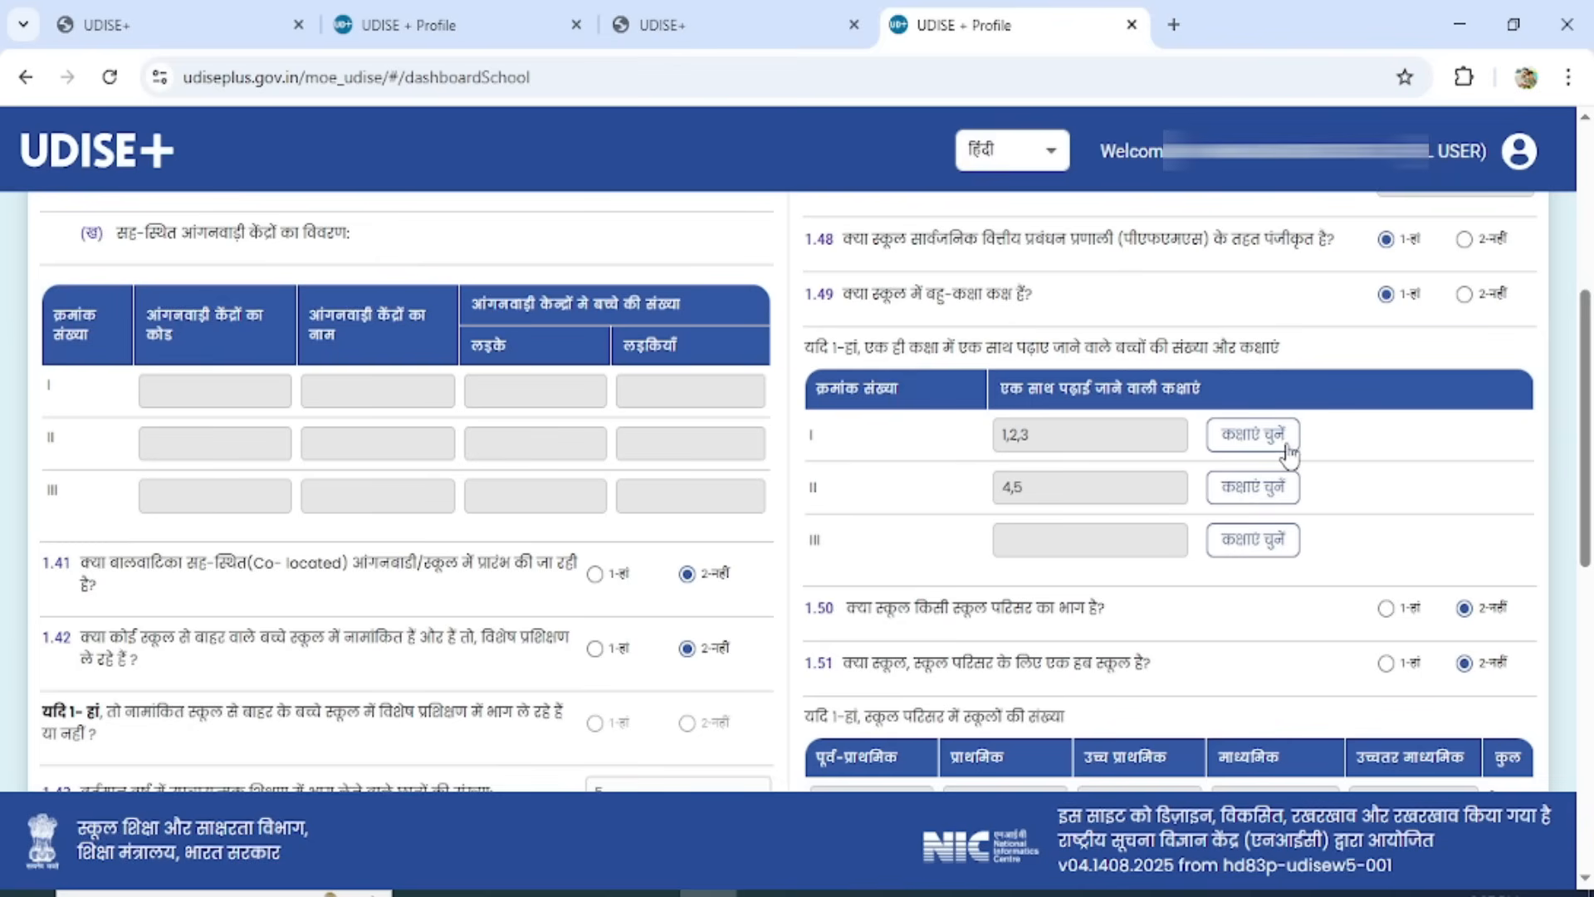
pyautogui.click(1255, 437)
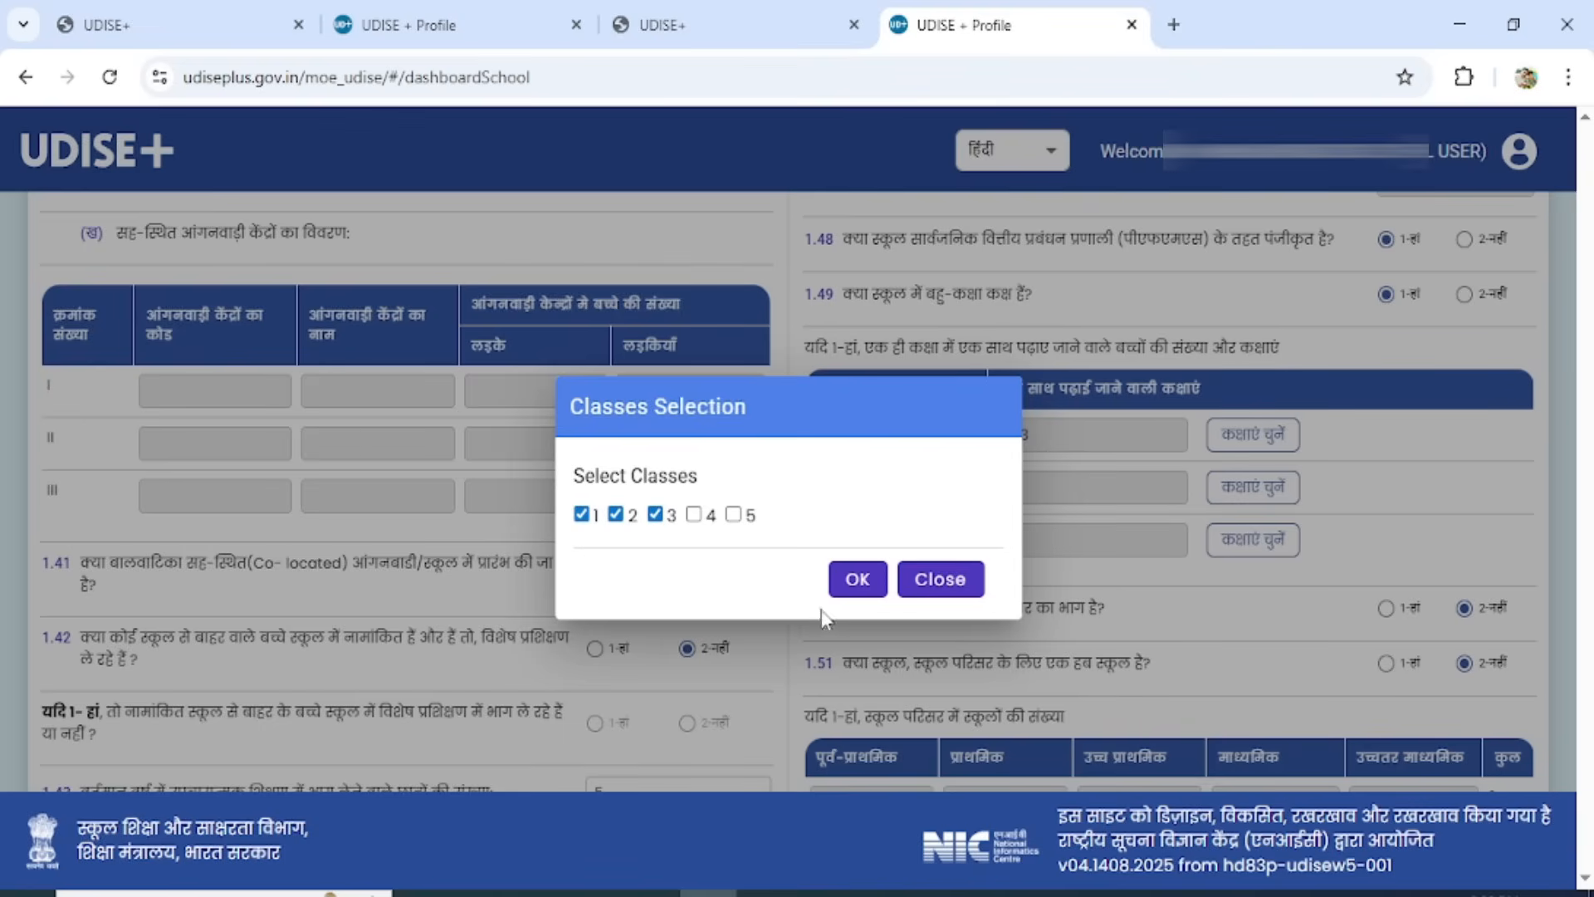
pyautogui.click(854, 581)
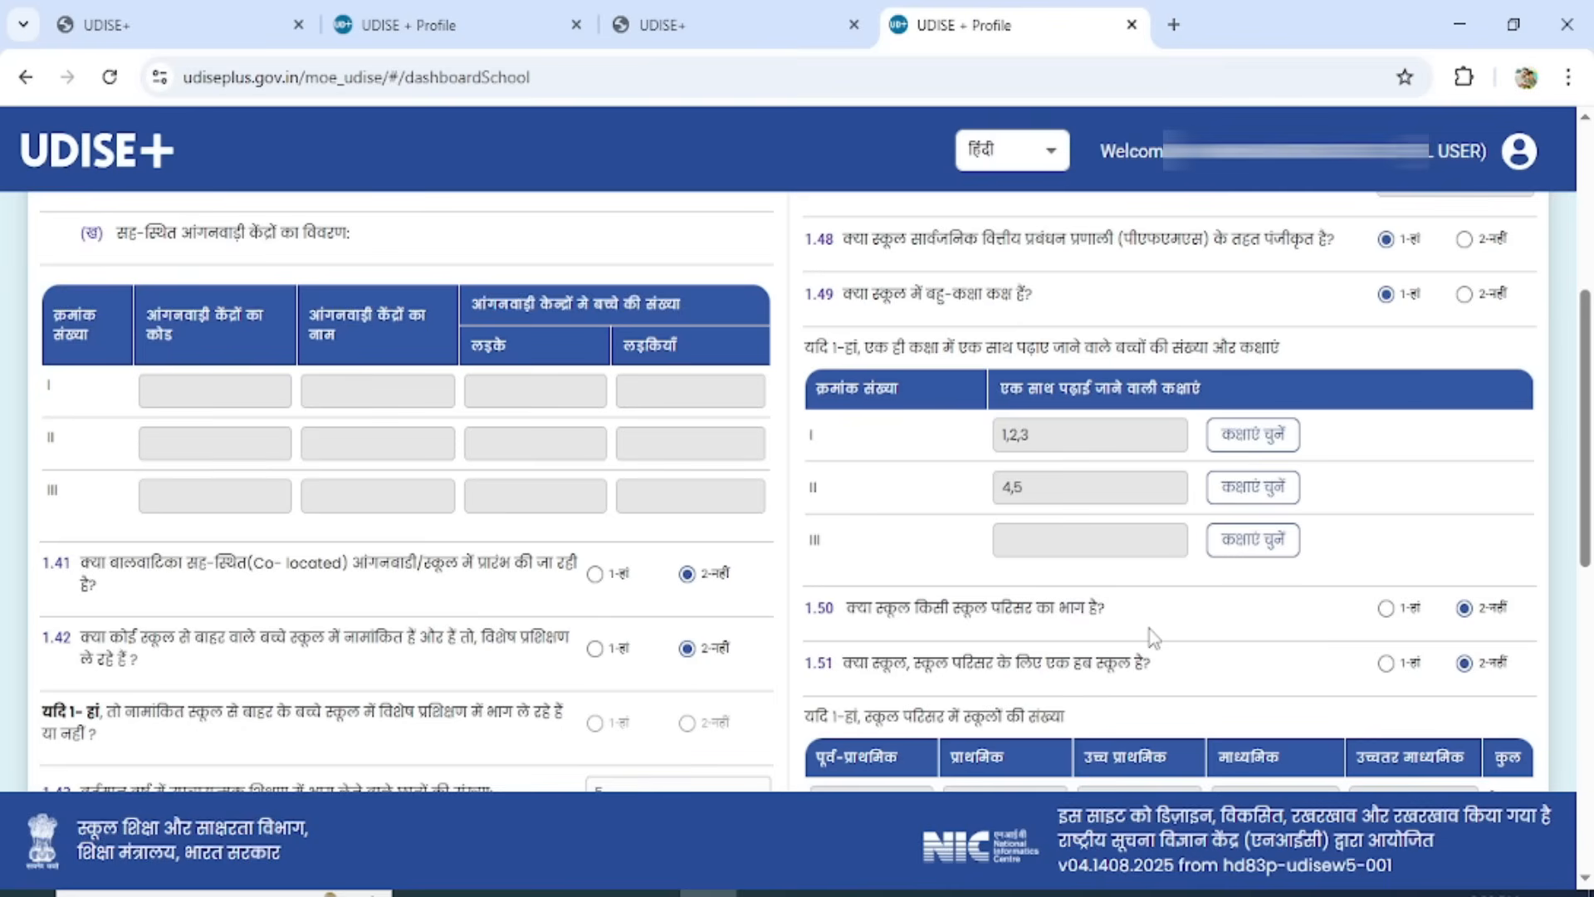
# Answer question 1.50 on belonging to a school complex with 1 - Yes, save form 1.40 to 1.55 and proceed to the next form.
pyautogui.click(1385, 609)
pyautogui.moveTo(1585, 481); pyautogui.dragTo(1588, 644)
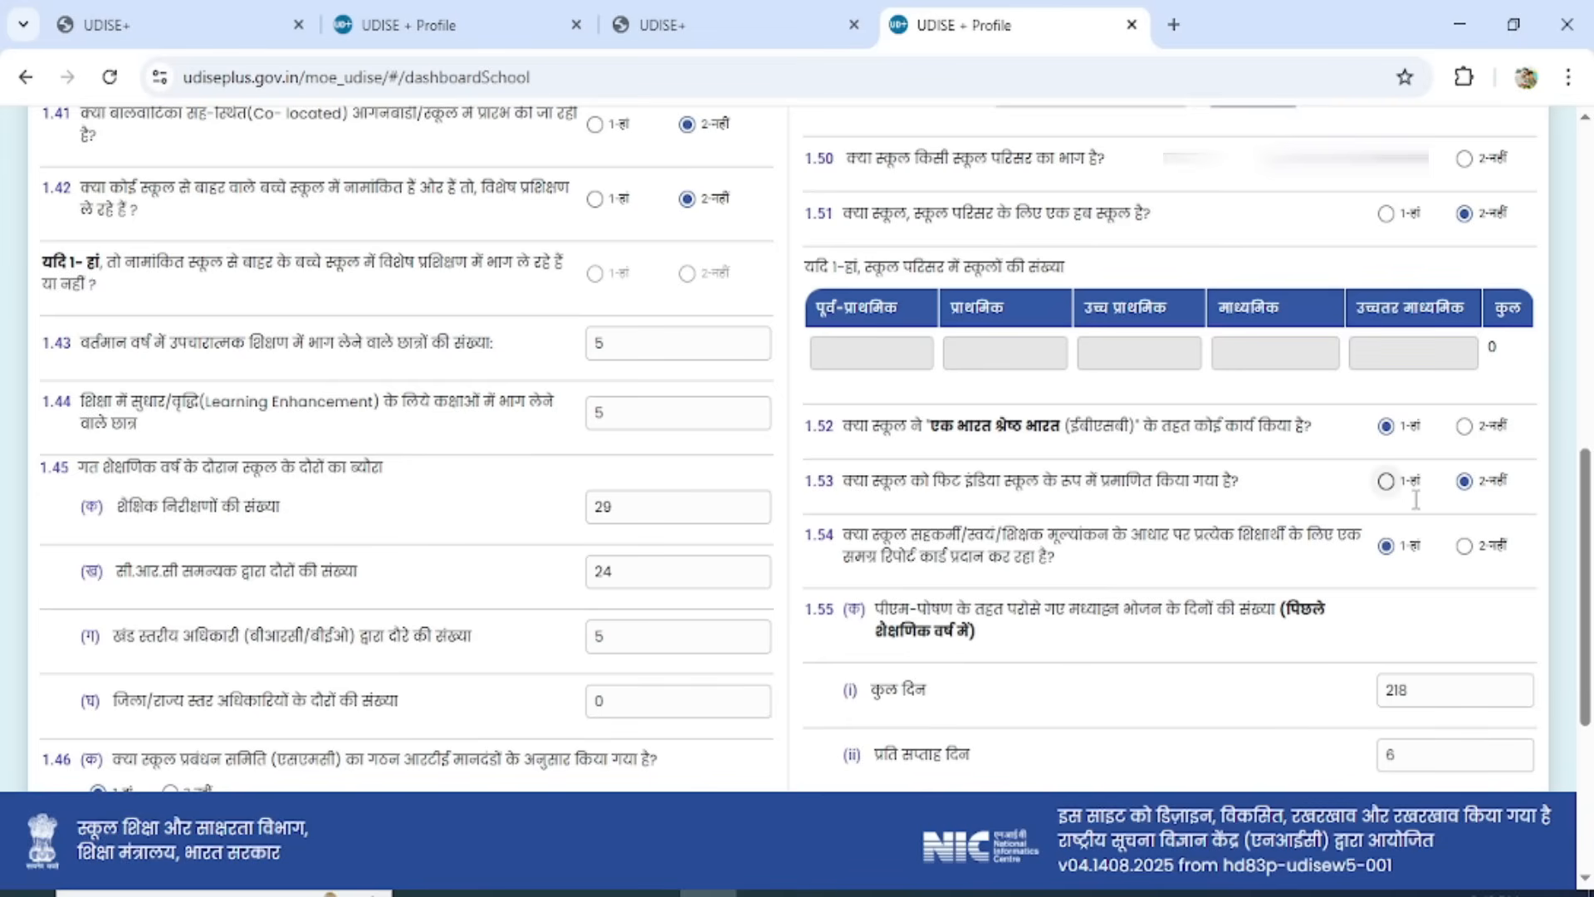
pyautogui.moveTo(1585, 531); pyautogui.dragTo(1584, 640)
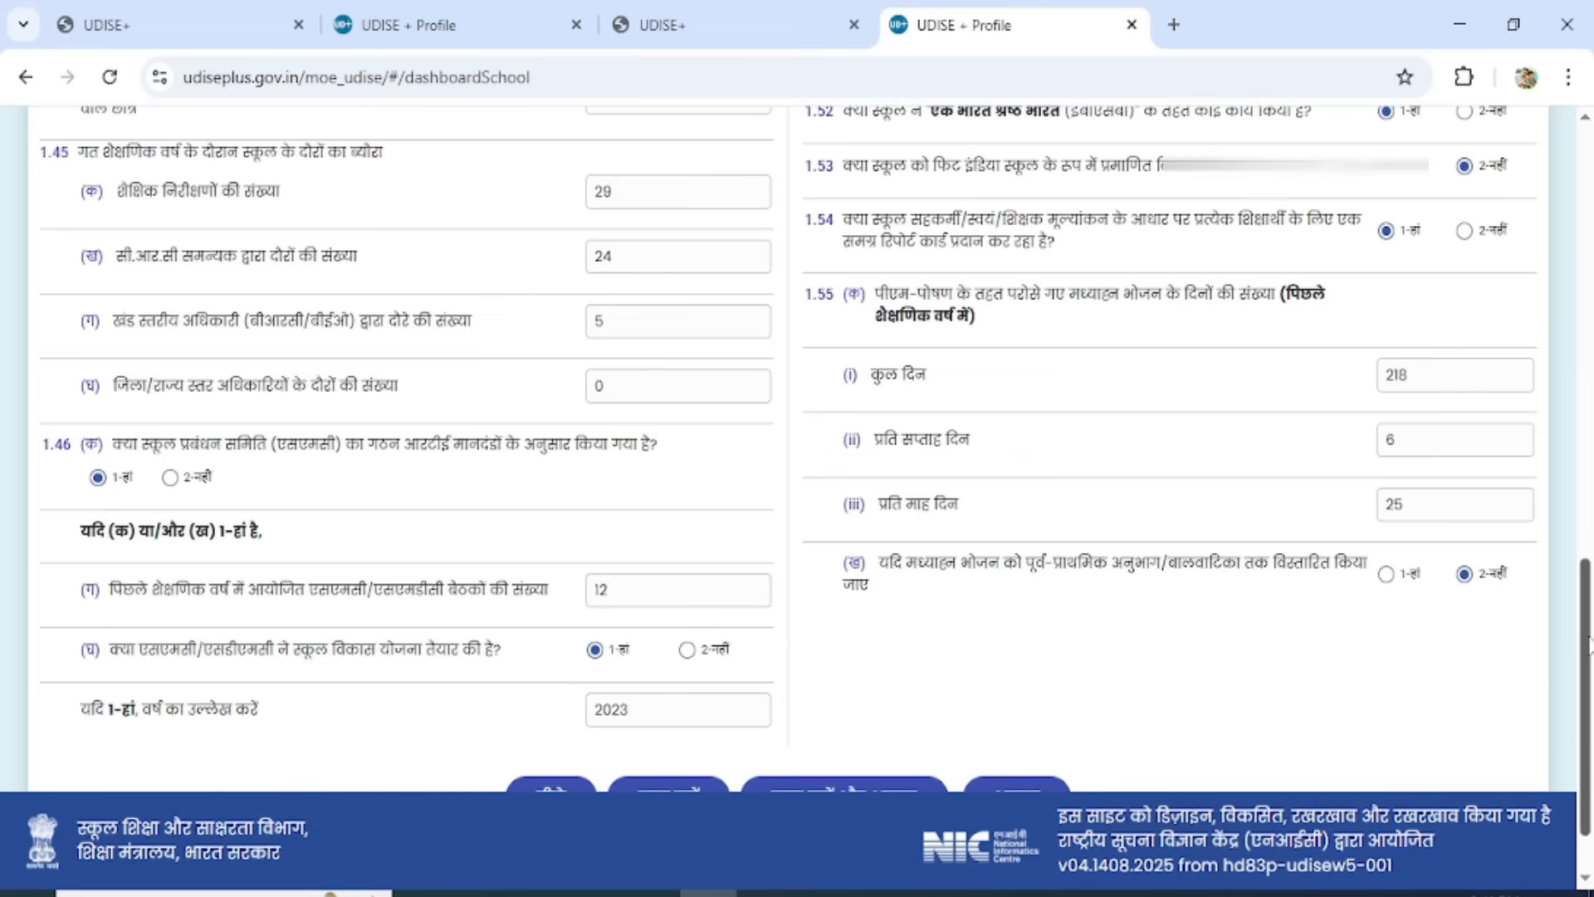
pyautogui.scroll(-2, 1587, 644)
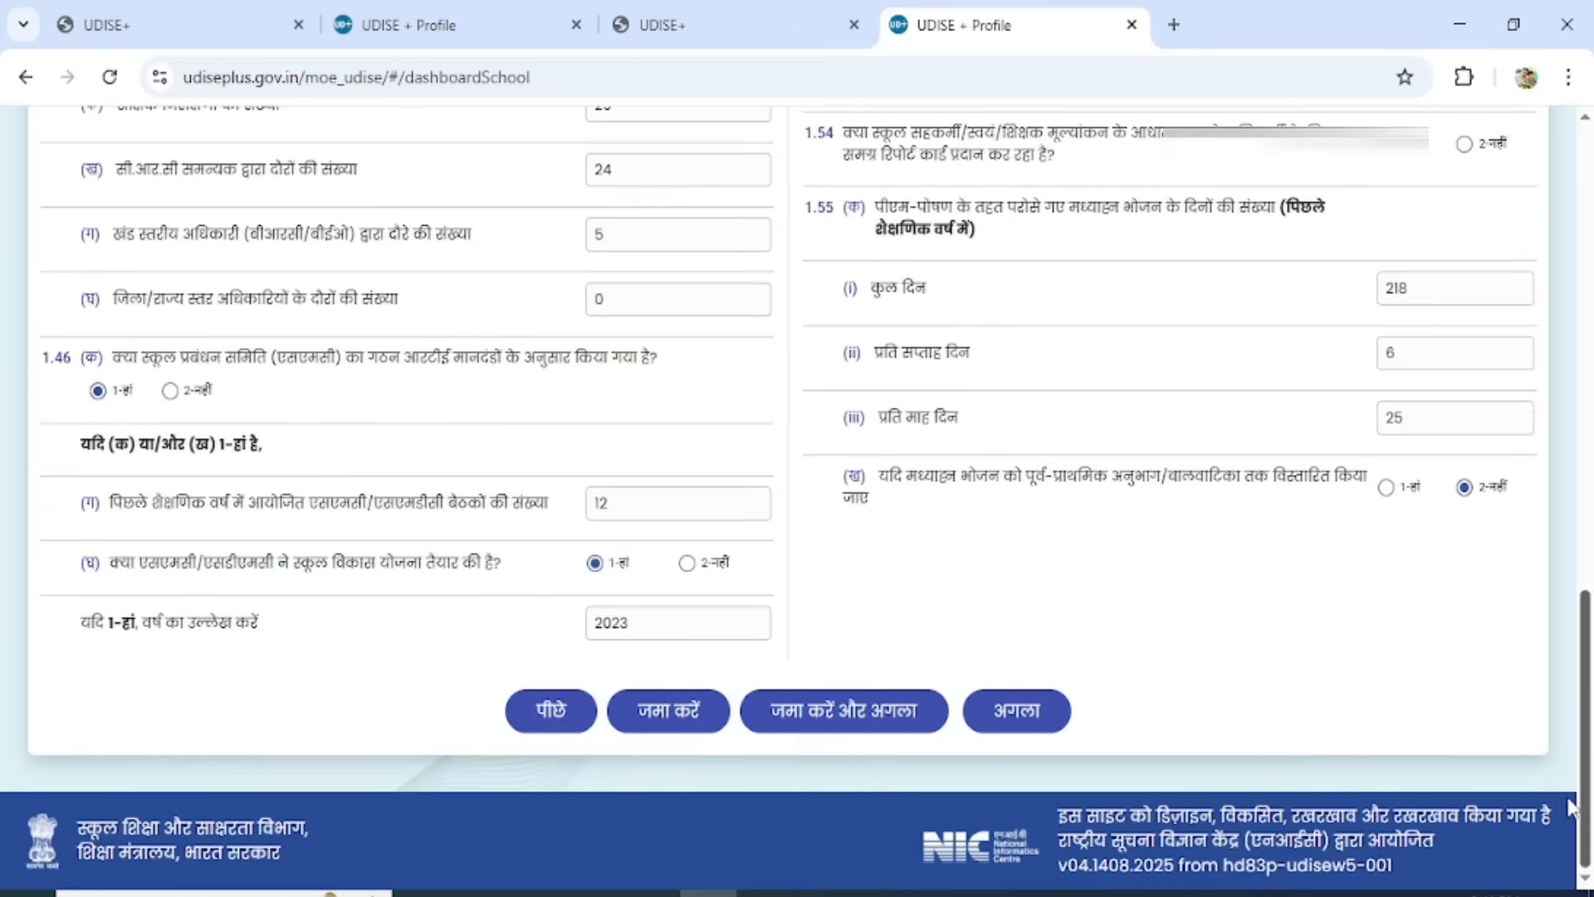
pyautogui.click(811, 719)
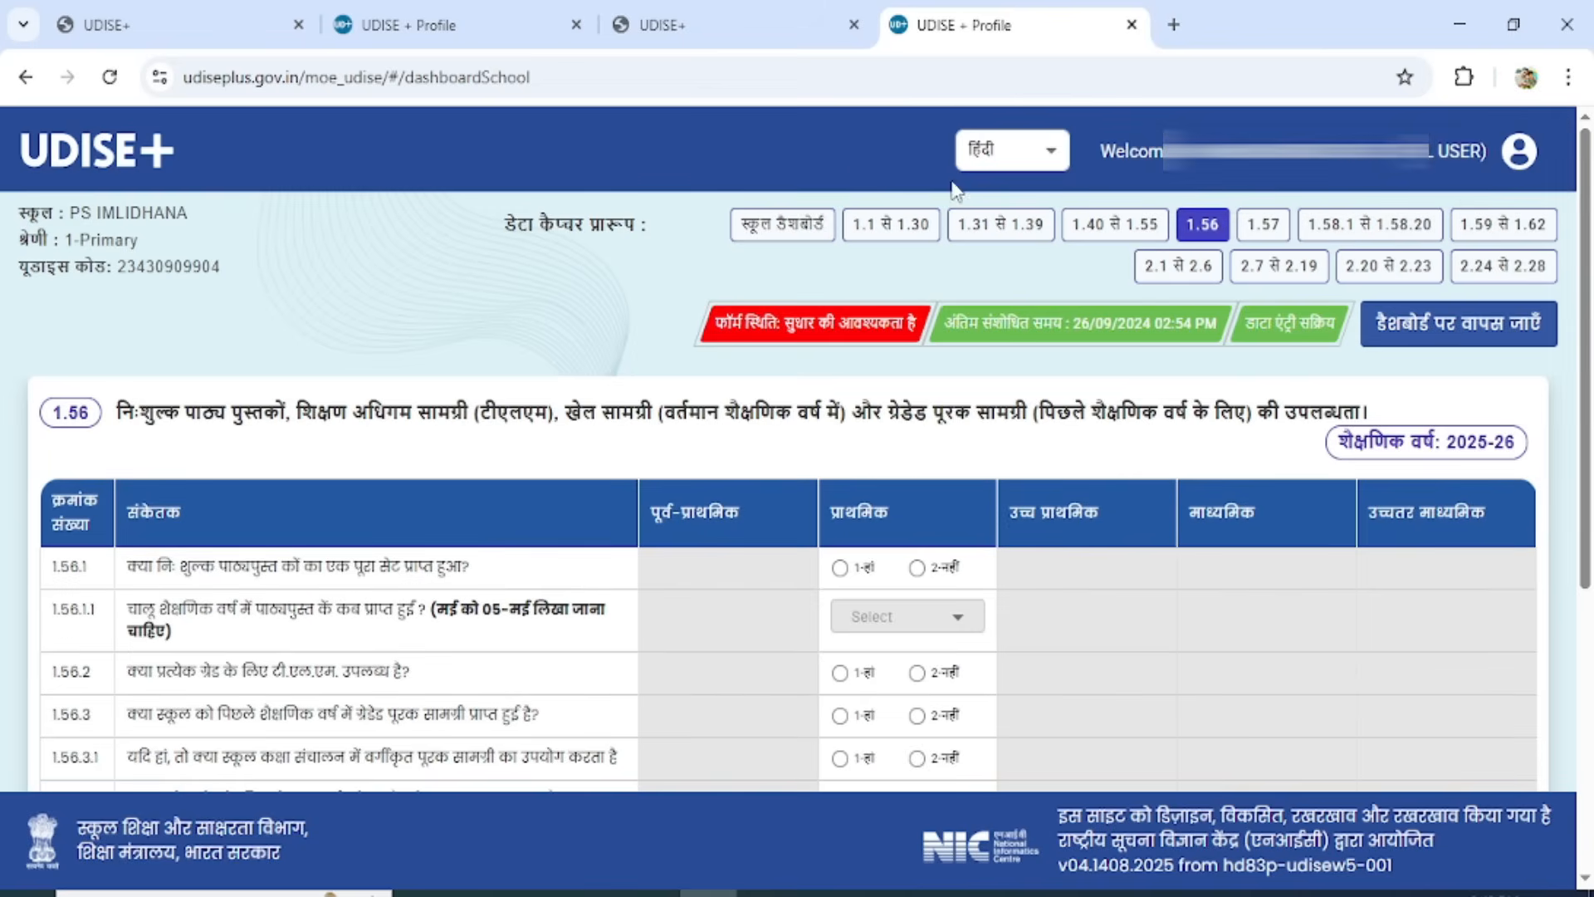
# In form 1.56, answer 1 - Yes to the primary free textbook set question 1.56.1 and choose 6 - June as the month received.
pyautogui.moveTo(1586, 413); pyautogui.dragTo(1588, 577)
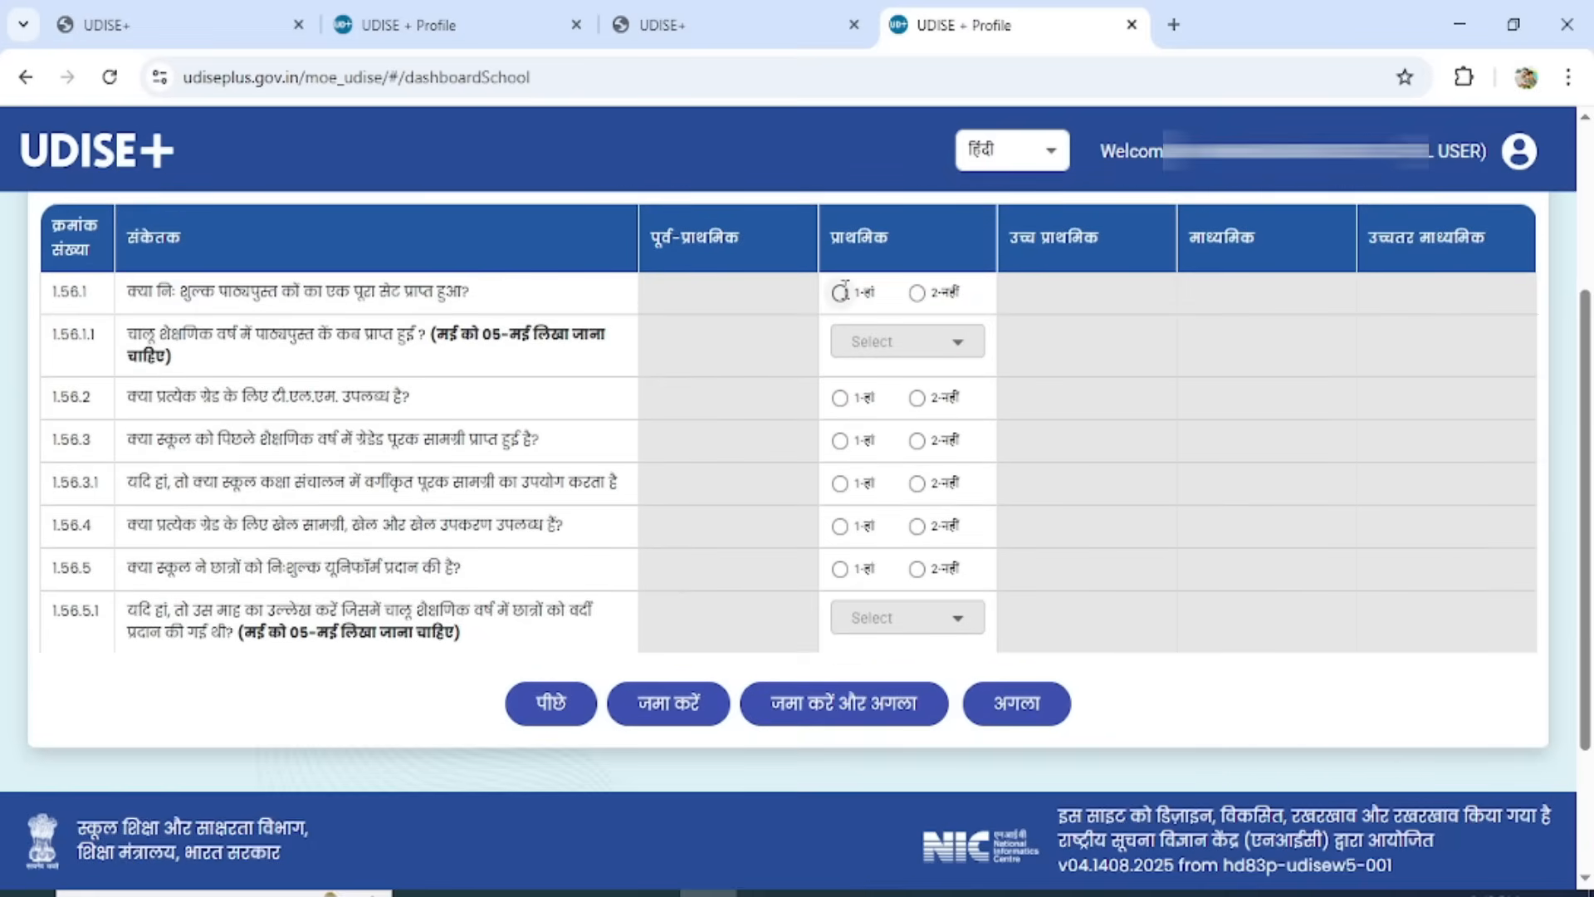
pyautogui.click(840, 291)
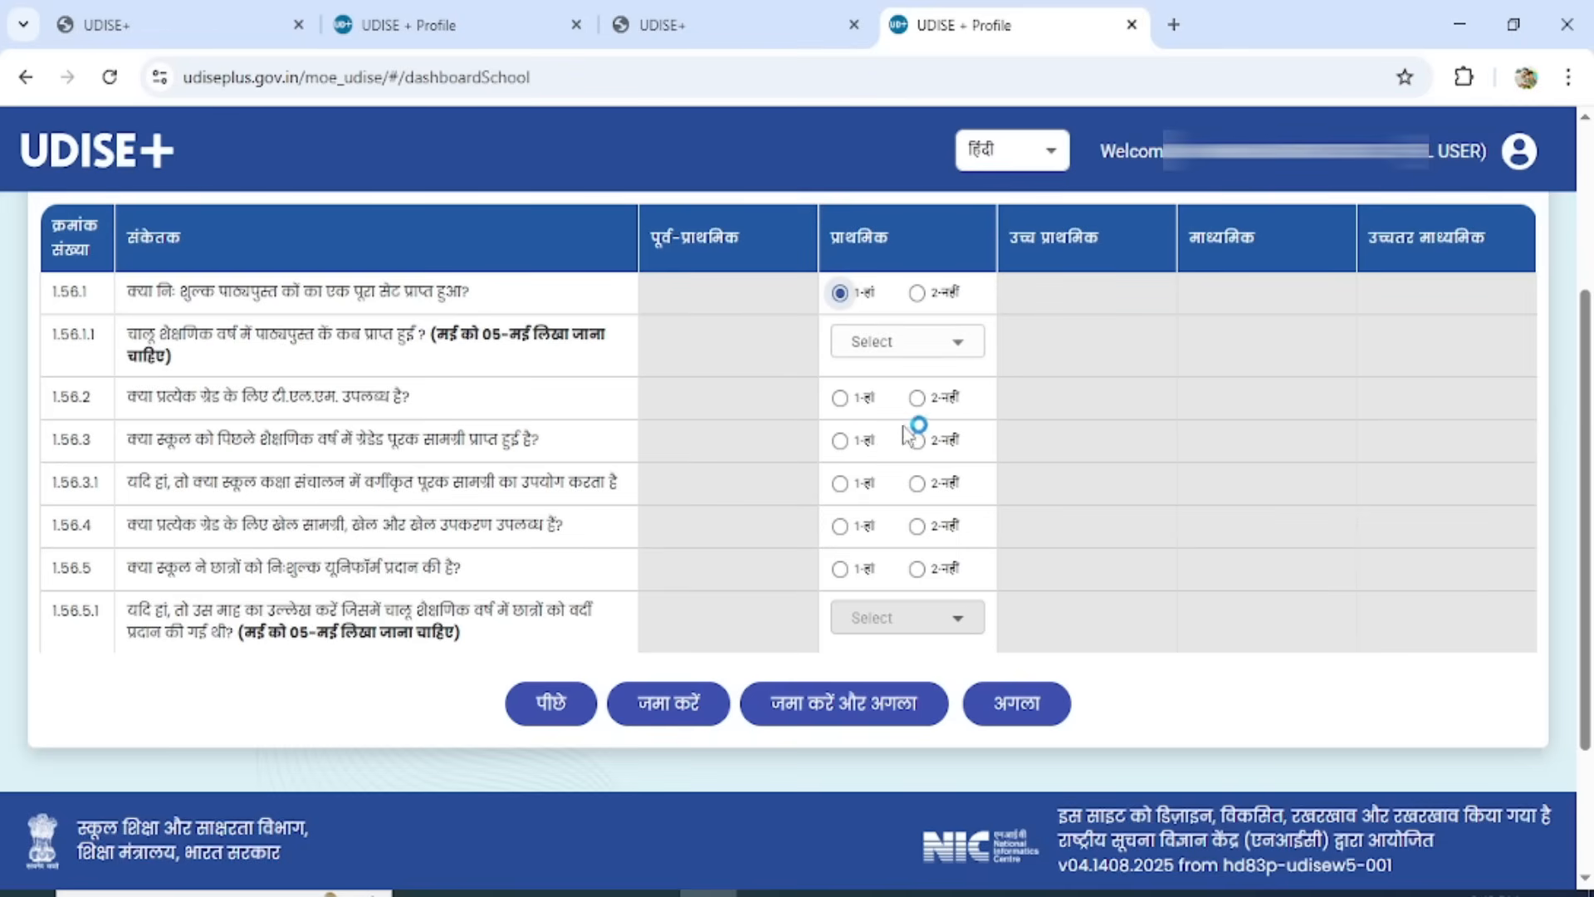
pyautogui.click(918, 349)
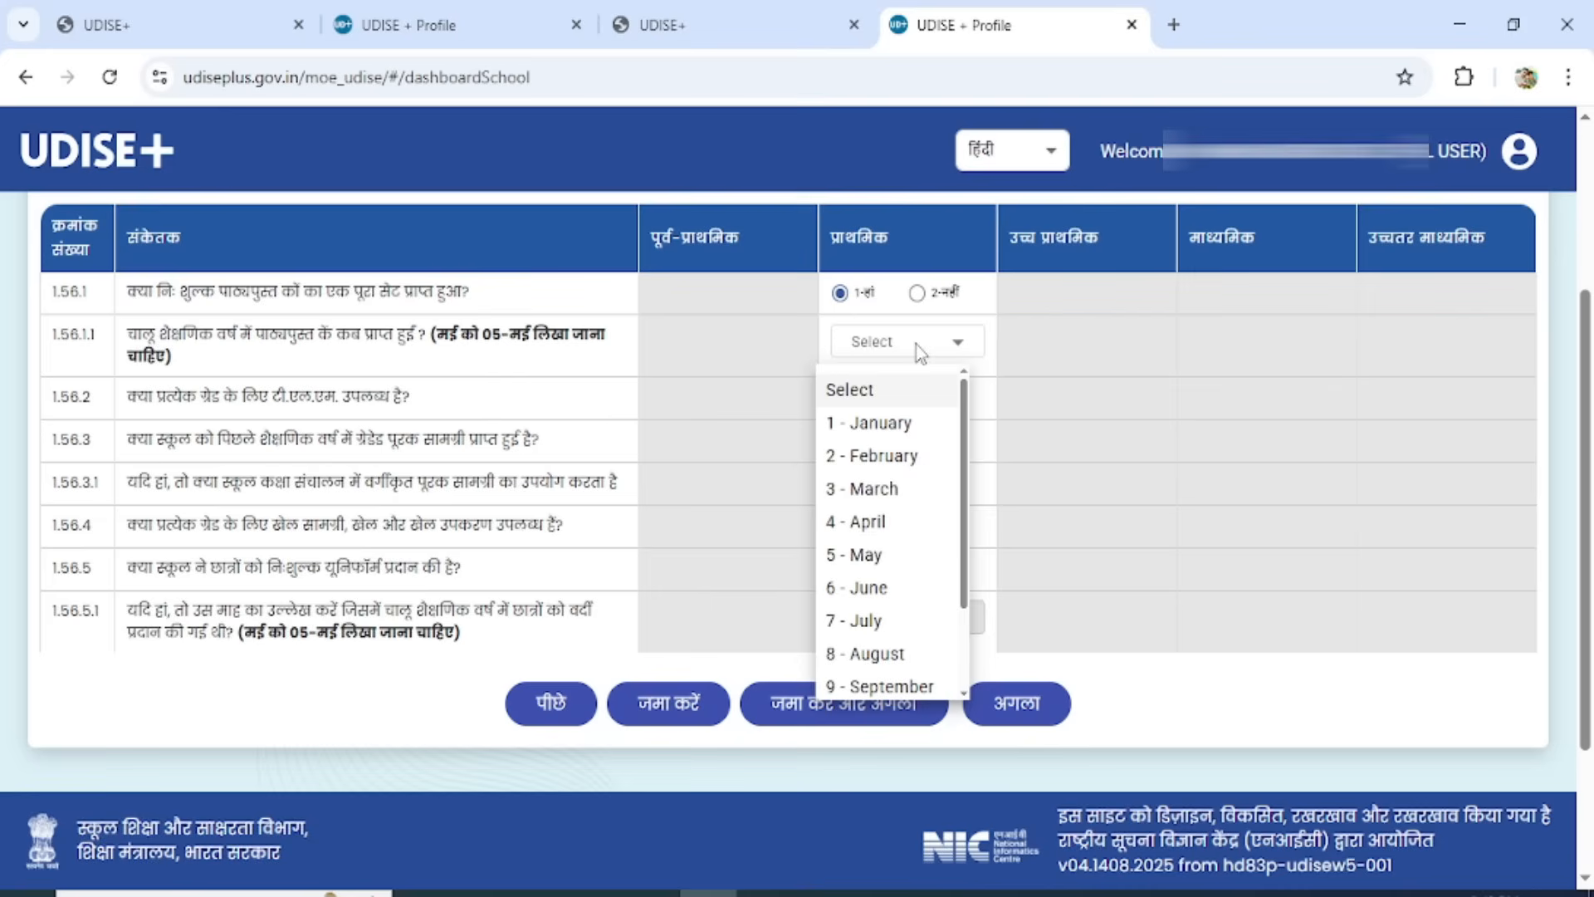
pyautogui.click(880, 591)
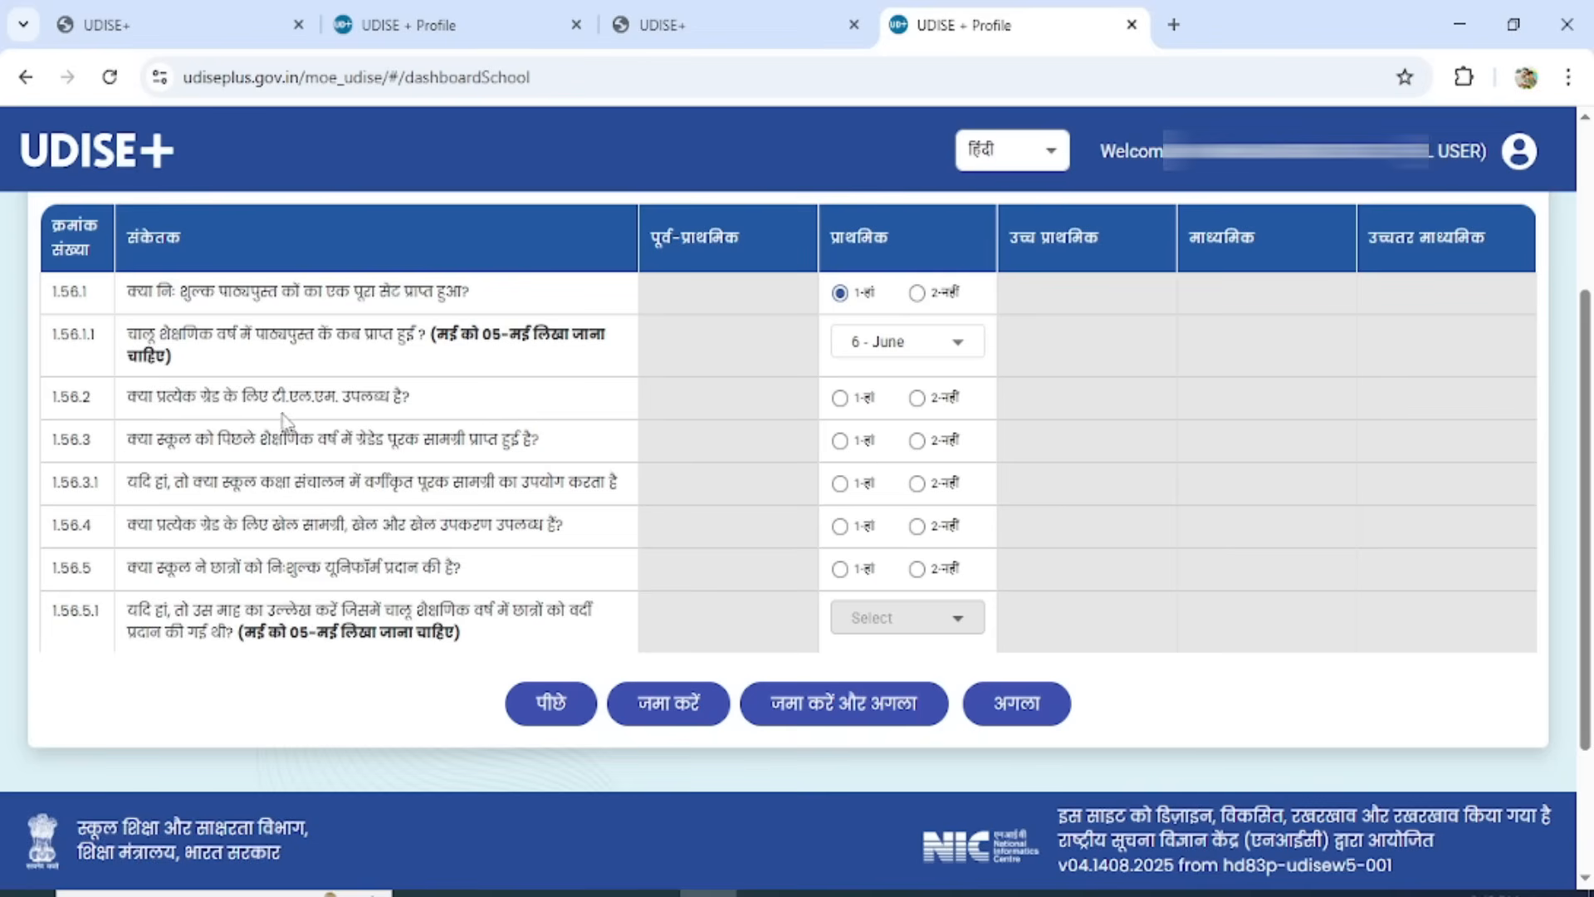
# Answer 1 - Yes for primary to questions 1.56.2, 1.56.3, 1.56.3.1 and 1.56.4 on TLM, graded supplementary material and sports equipment.
pyautogui.click(846, 398)
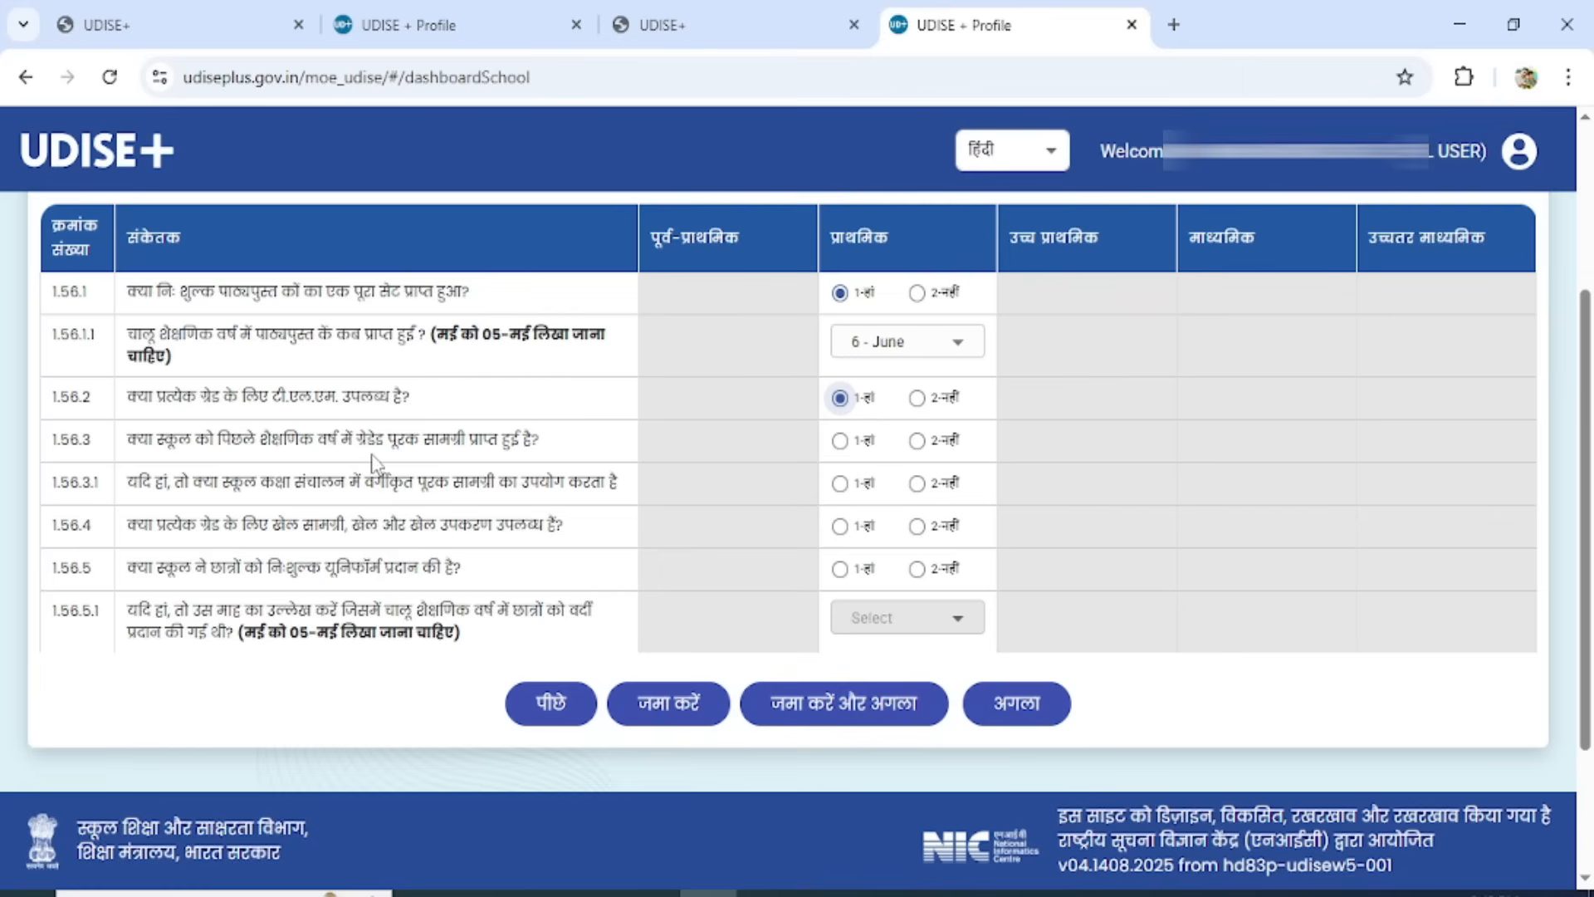
pyautogui.click(841, 440)
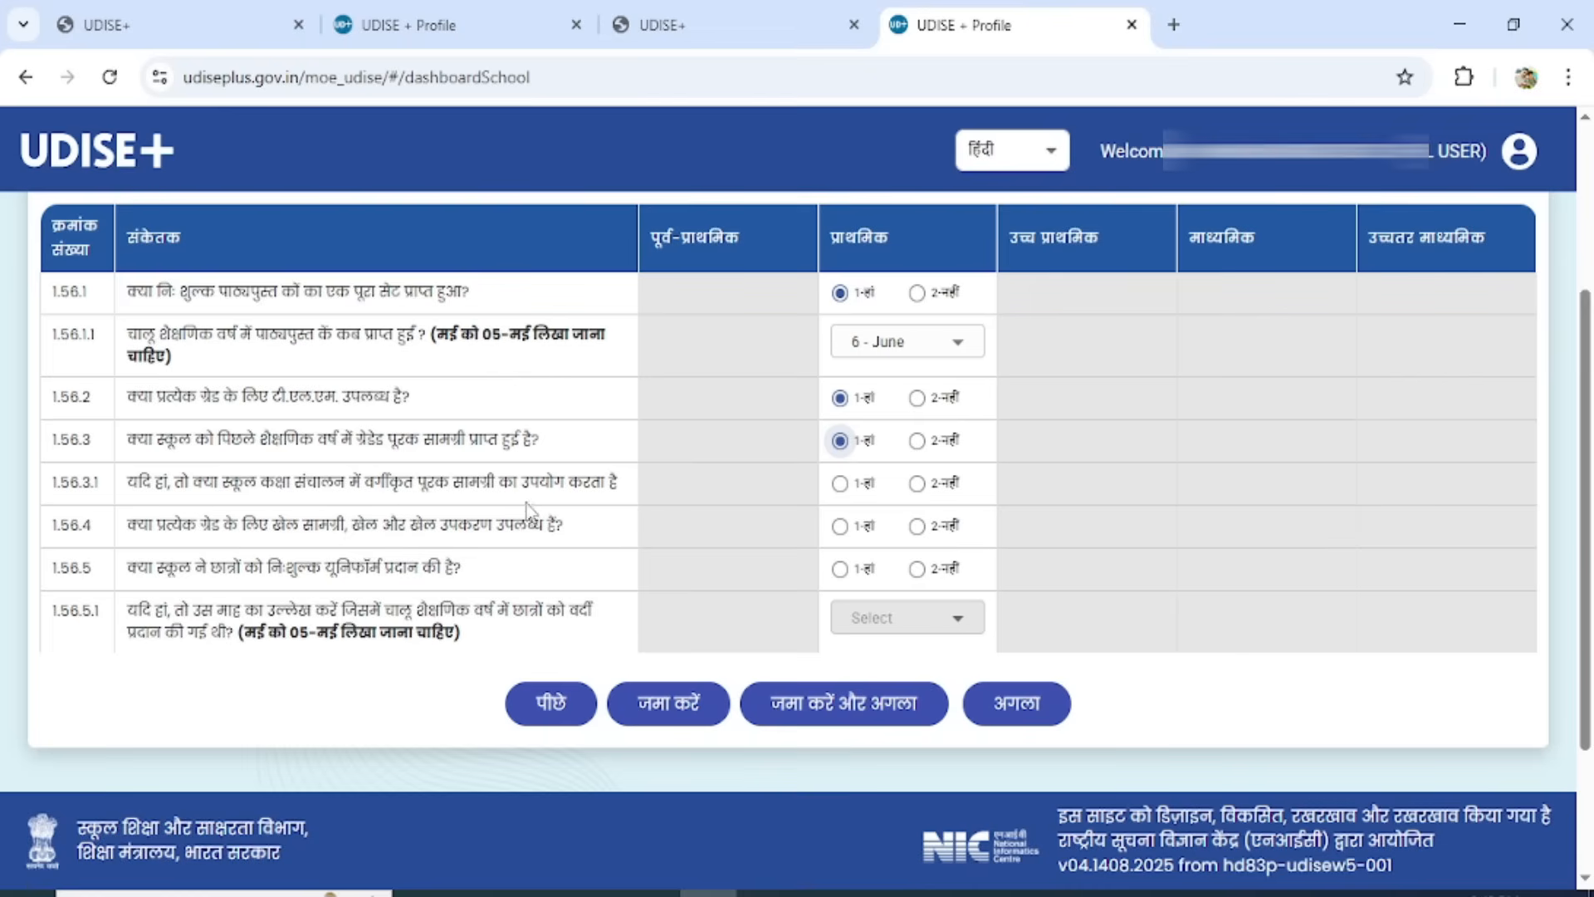
pyautogui.click(840, 483)
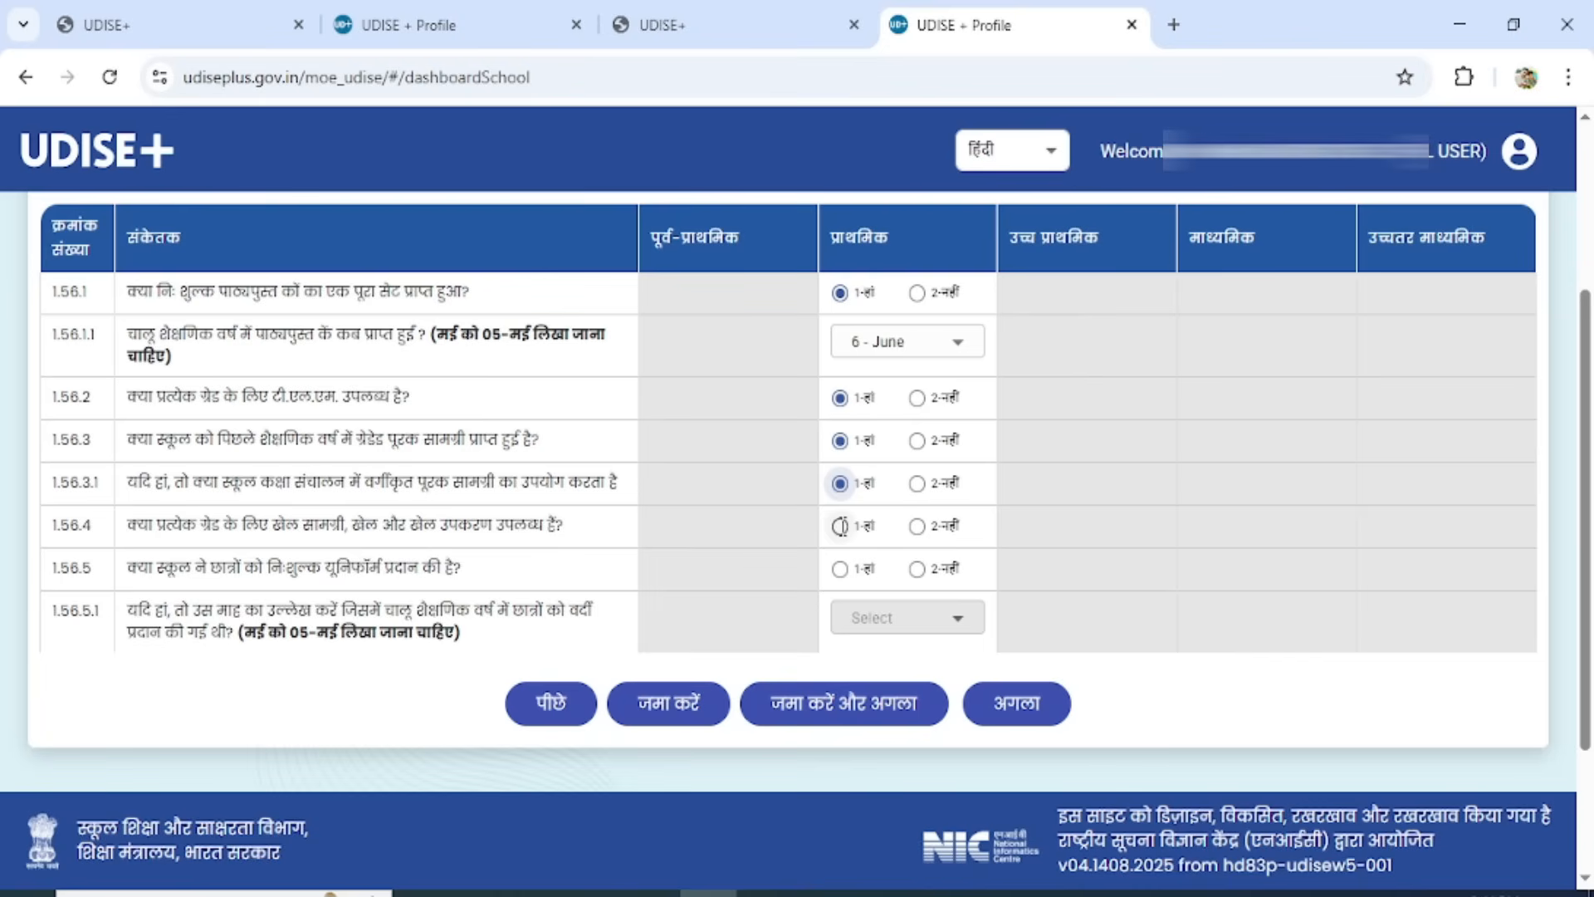
pyautogui.click(840, 526)
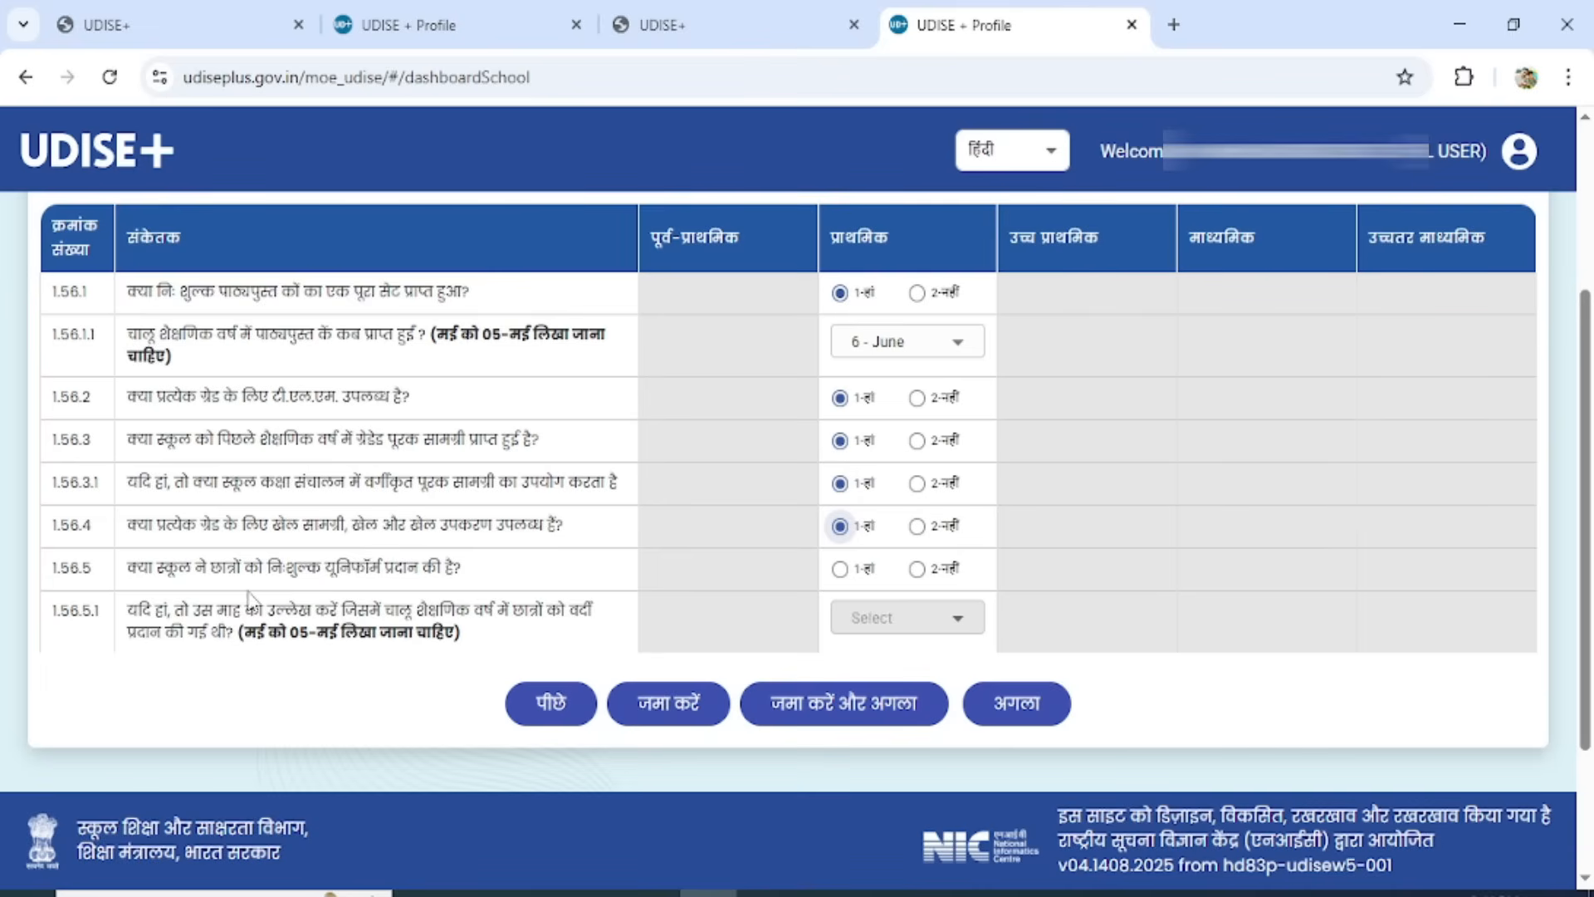
# Try 1 - Yes for the free uniform question 1.56.5 with 8 - August as the month provided in 1.56.5.1.
pyautogui.click(839, 569)
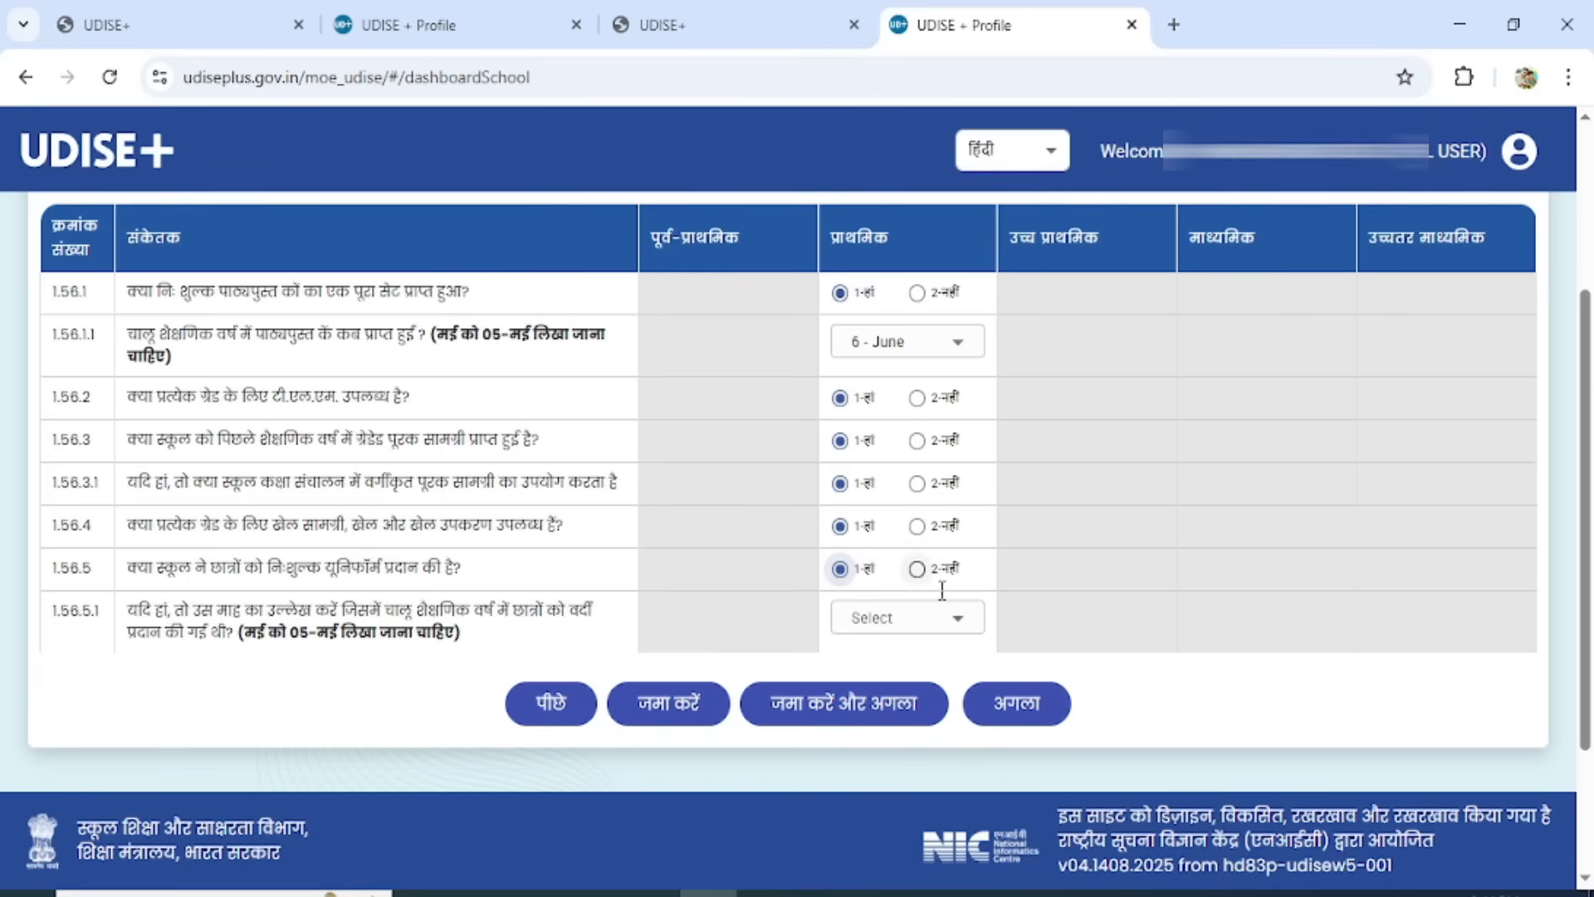
pyautogui.click(916, 569)
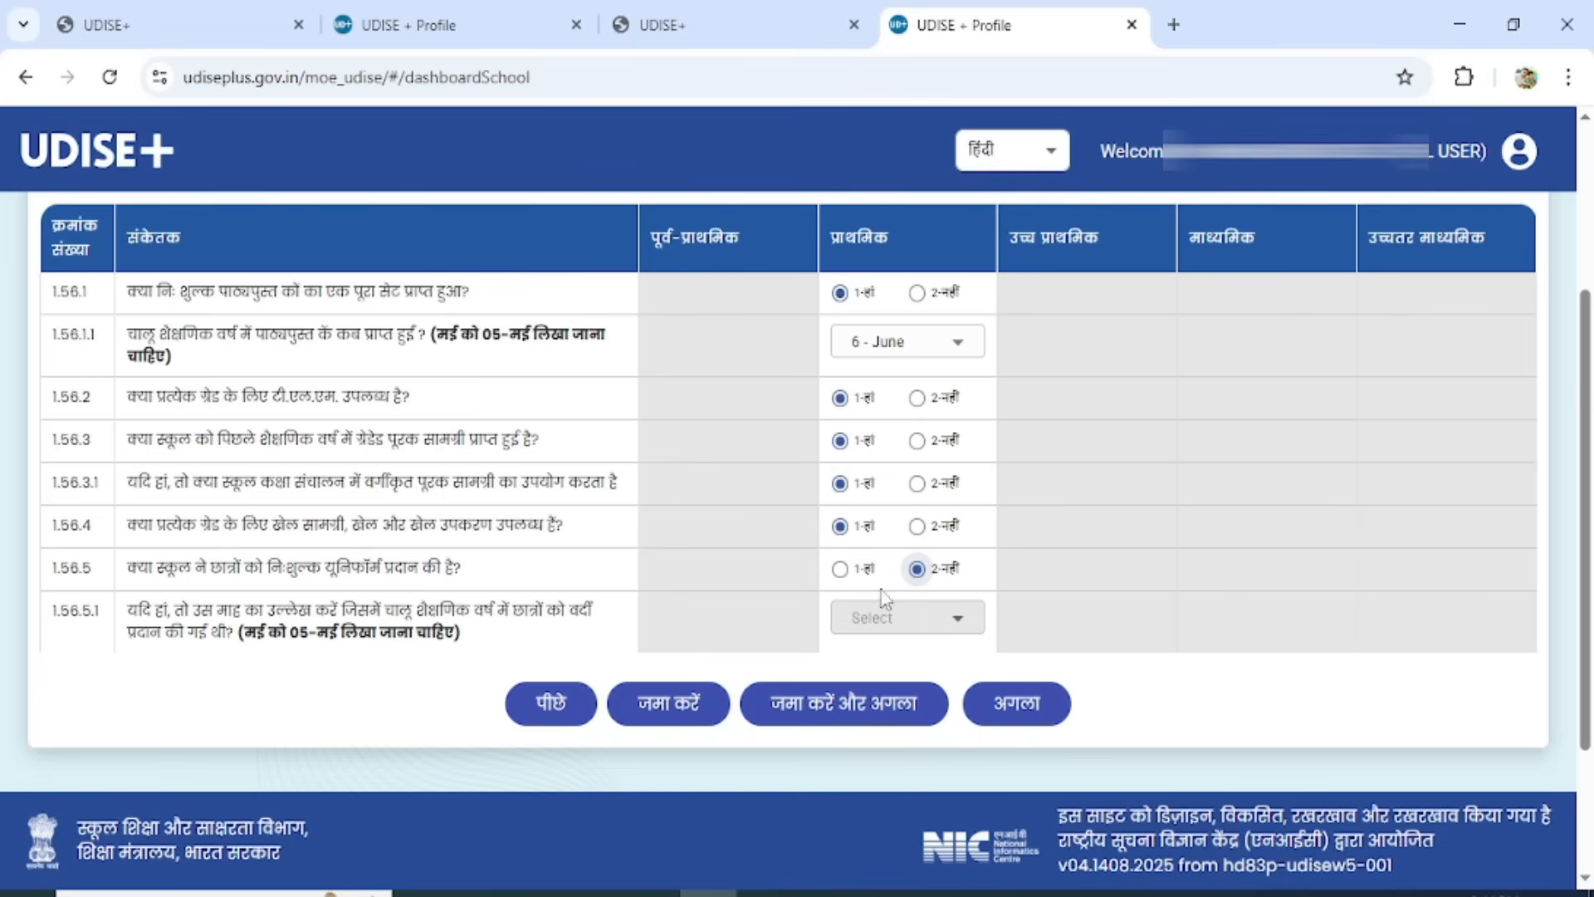
pyautogui.click(840, 568)
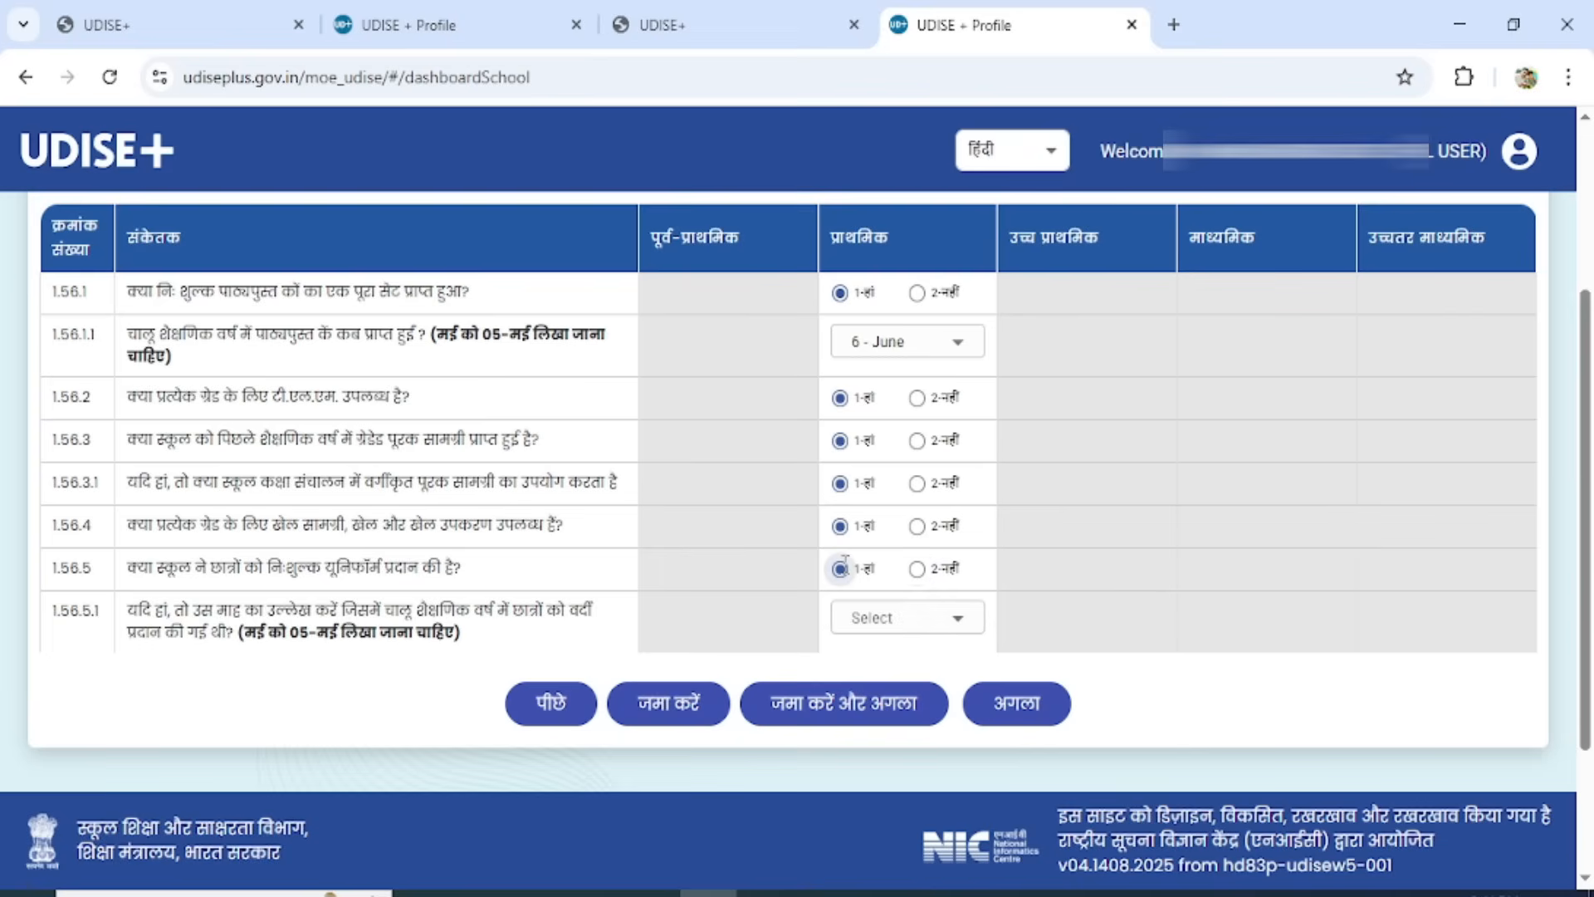
pyautogui.click(919, 631)
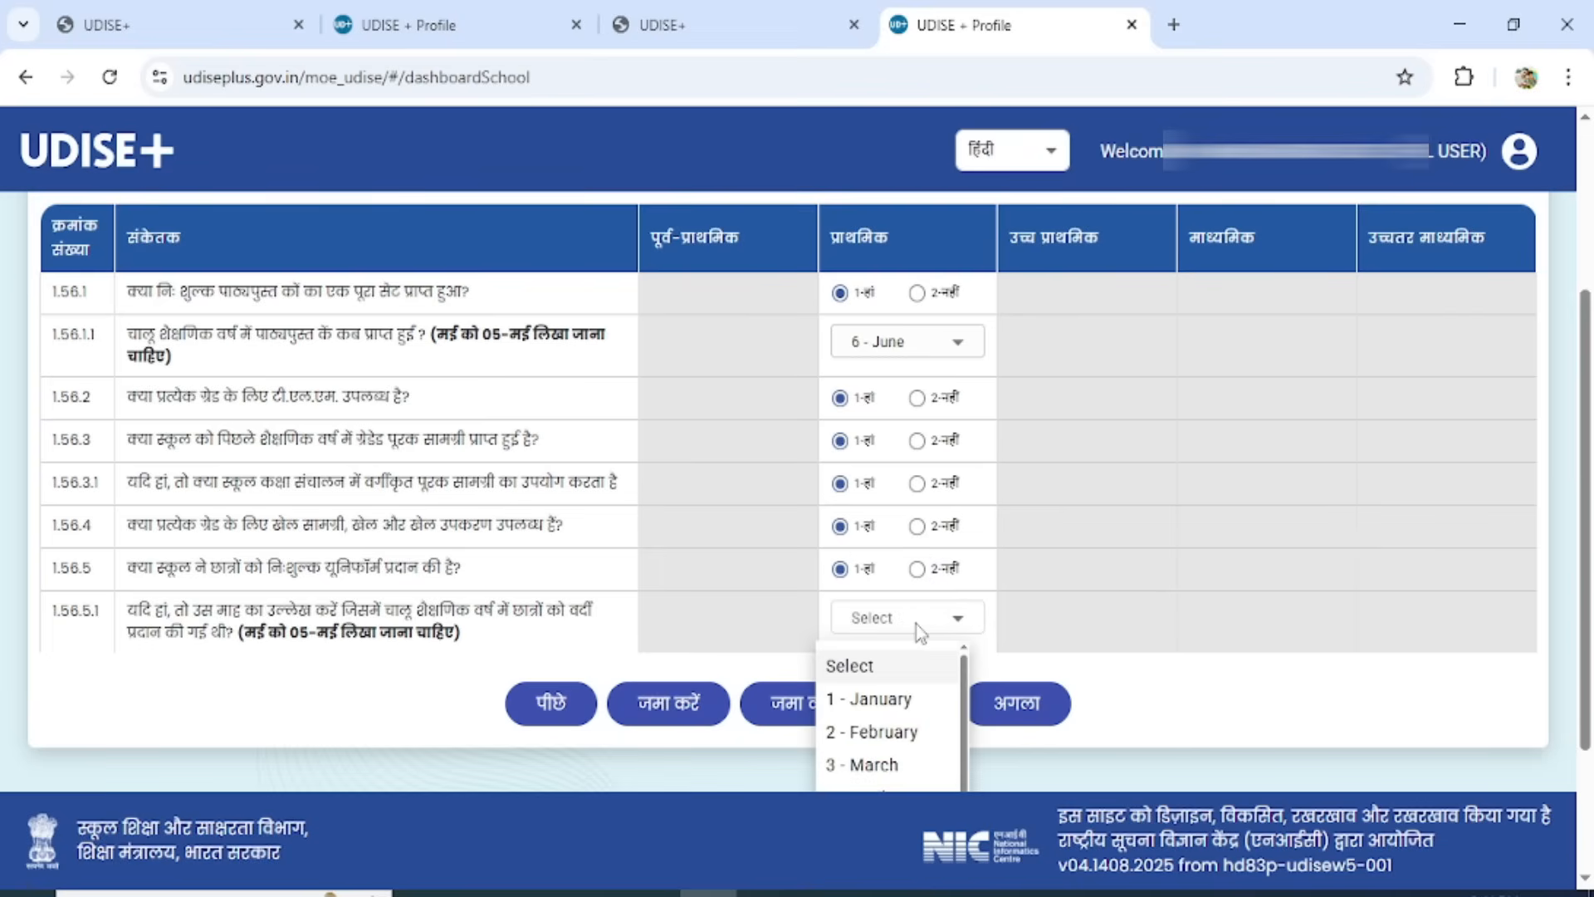
pyautogui.moveTo(1587, 548); pyautogui.dragTo(1590, 664)
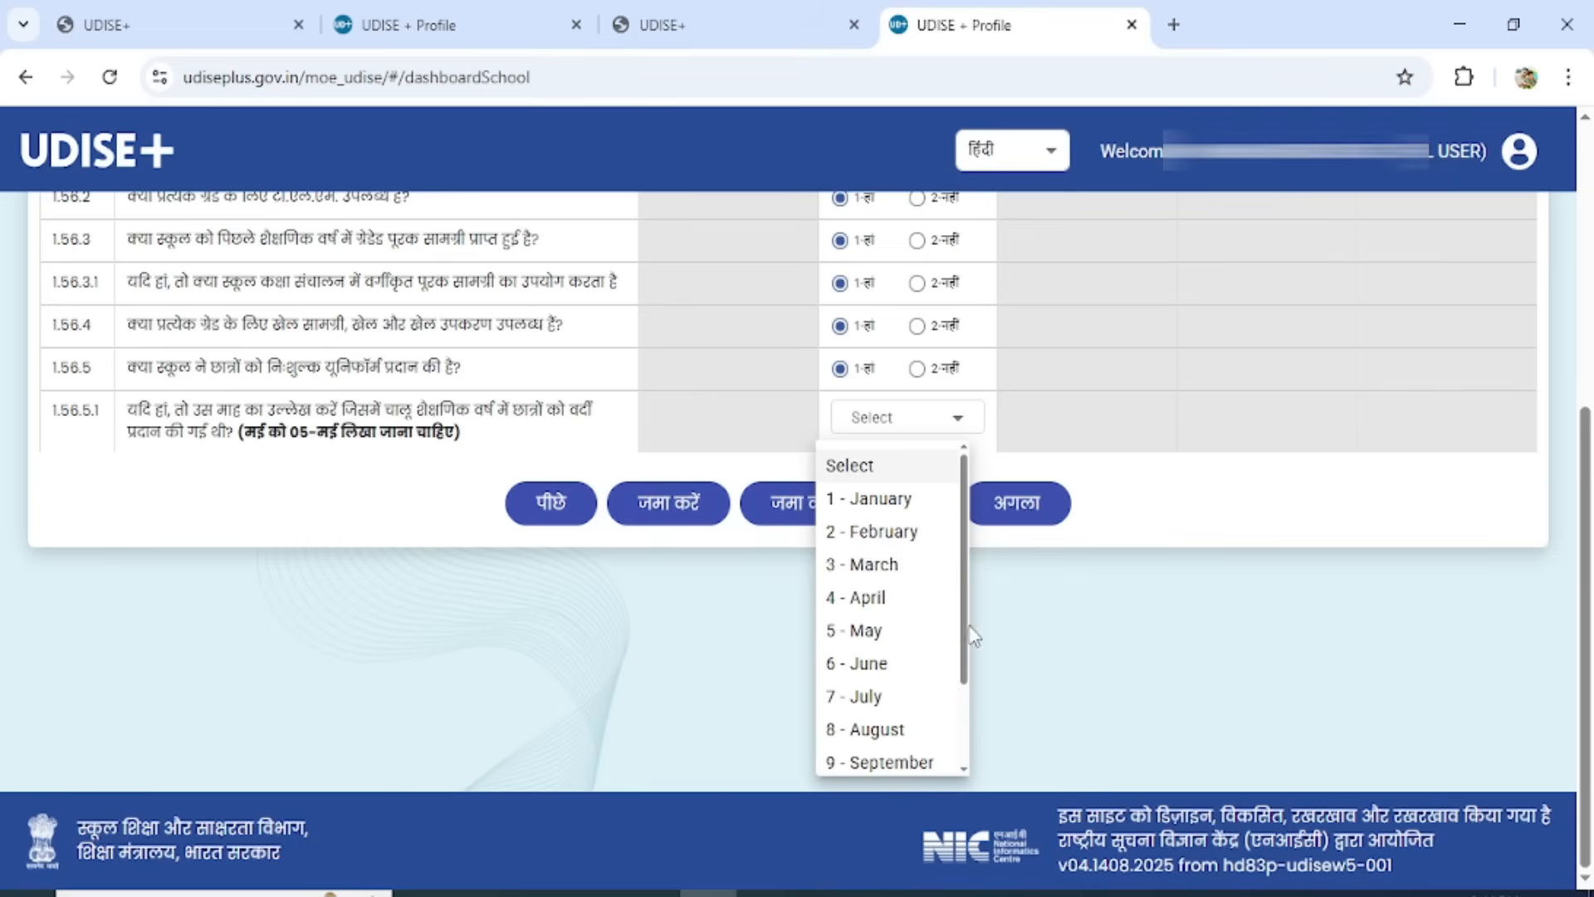
pyautogui.moveTo(963, 619); pyautogui.dragTo(954, 661)
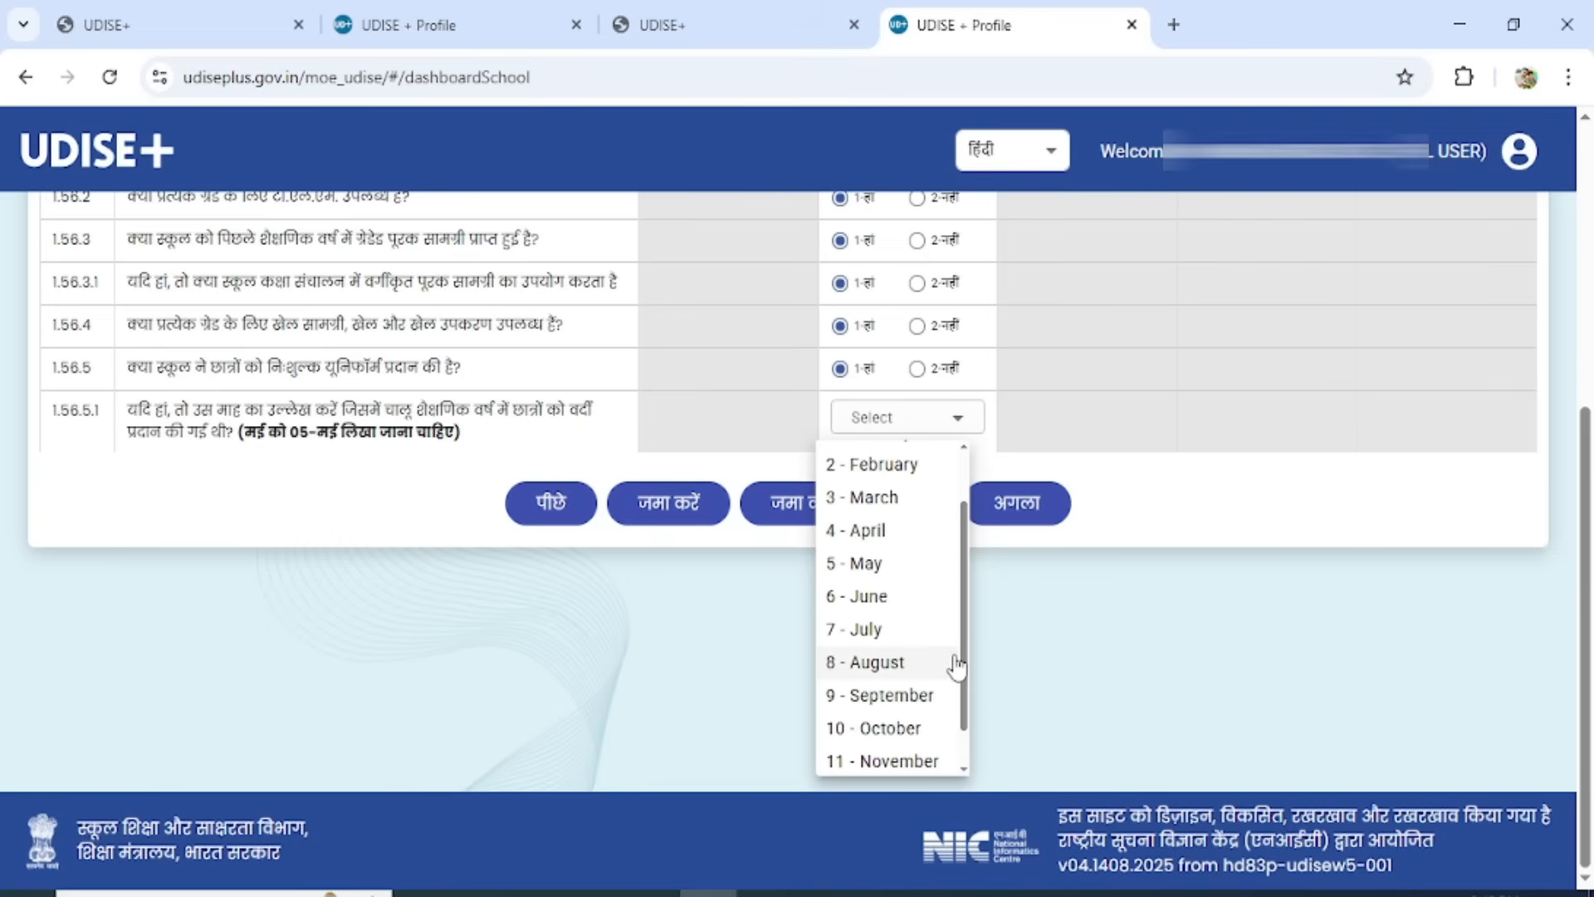
pyautogui.click(881, 664)
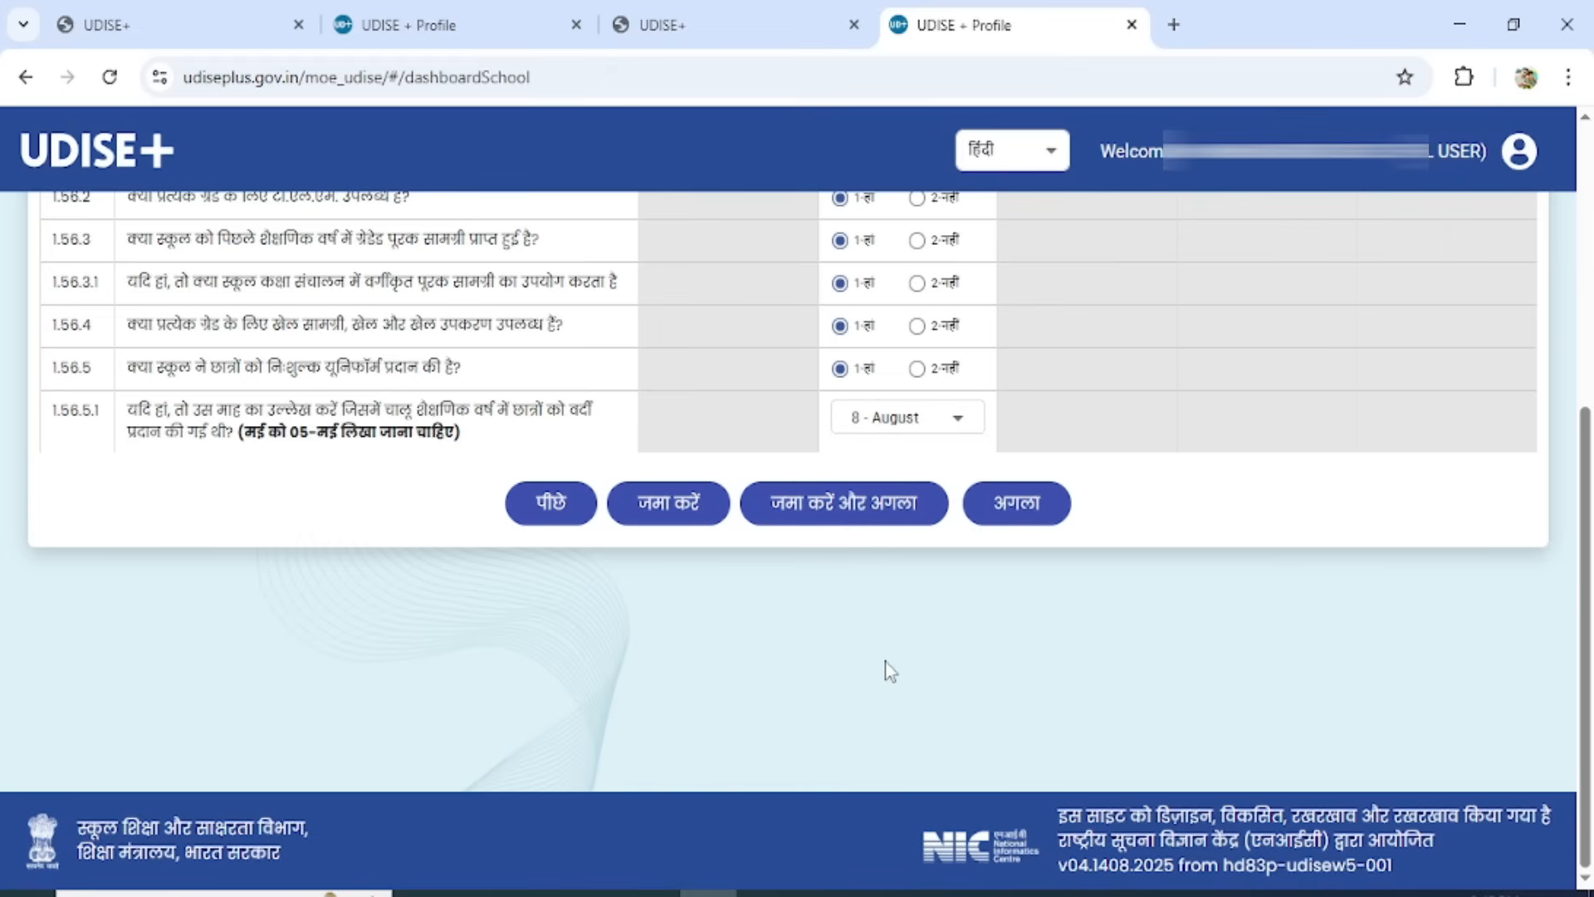
# Answer the primary free uniform question 1.56.5 with 2 - No.
pyautogui.click(919, 365)
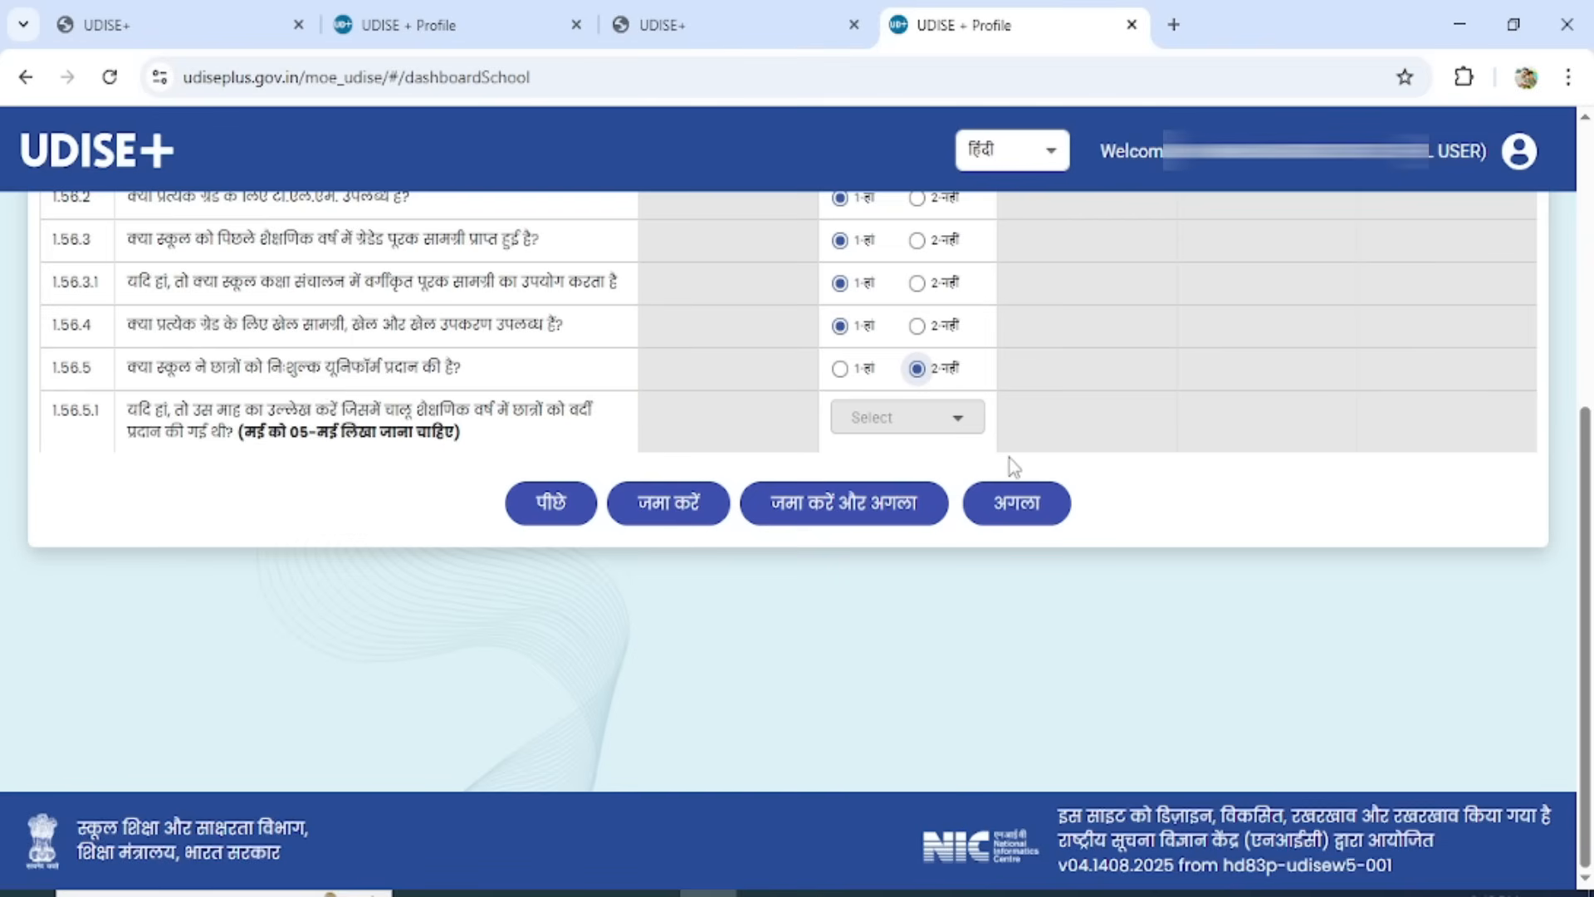
pyautogui.click(841, 369)
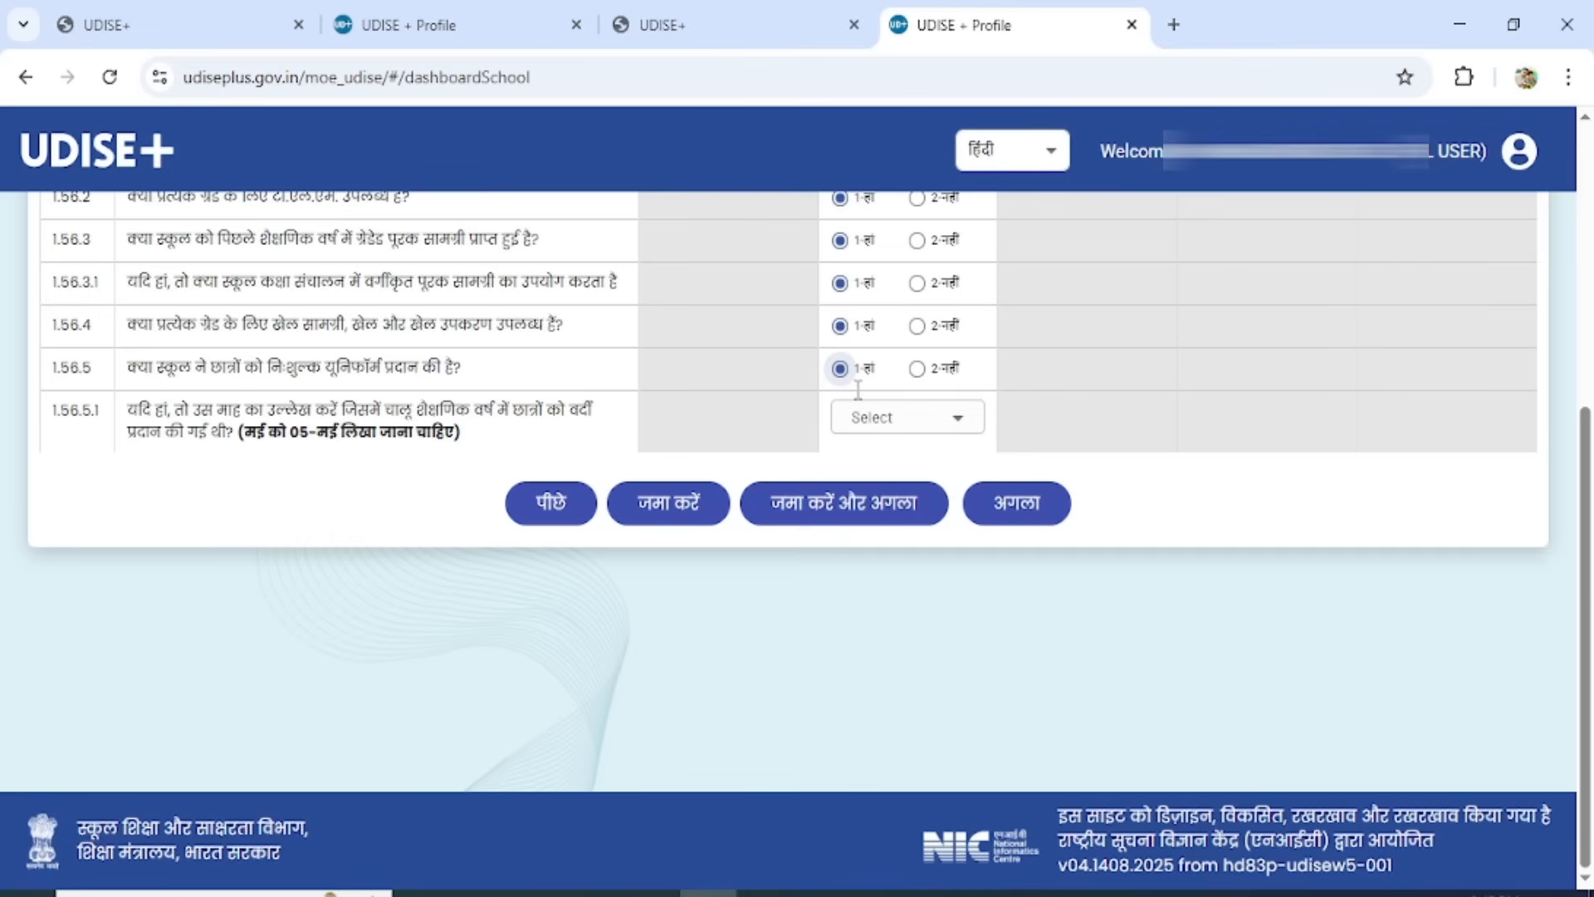
pyautogui.click(923, 431)
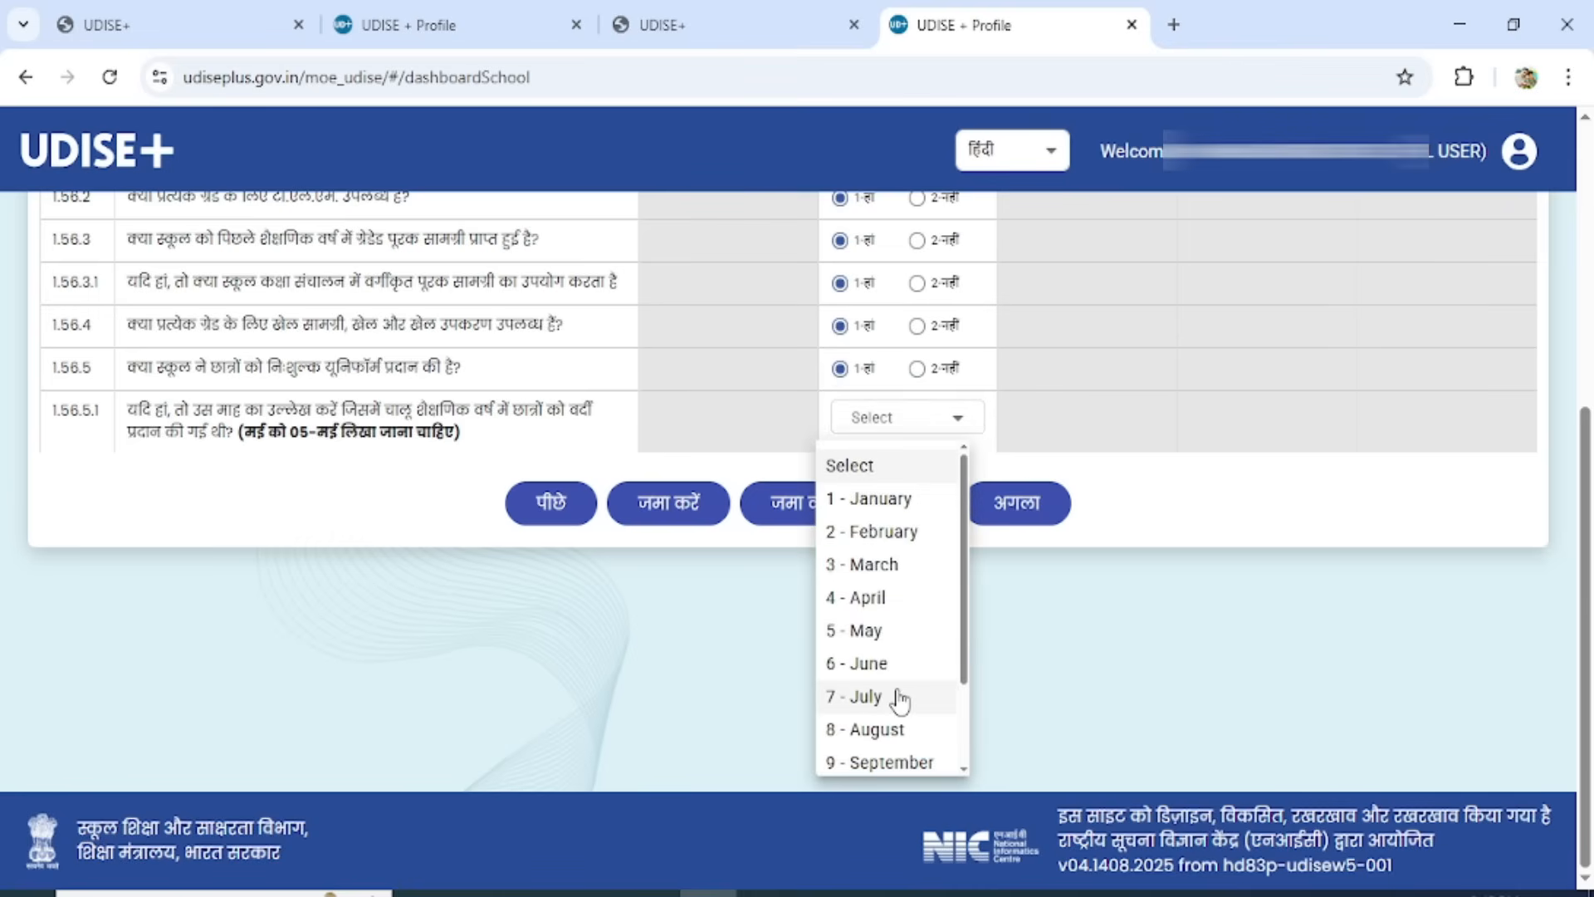
pyautogui.click(1148, 672)
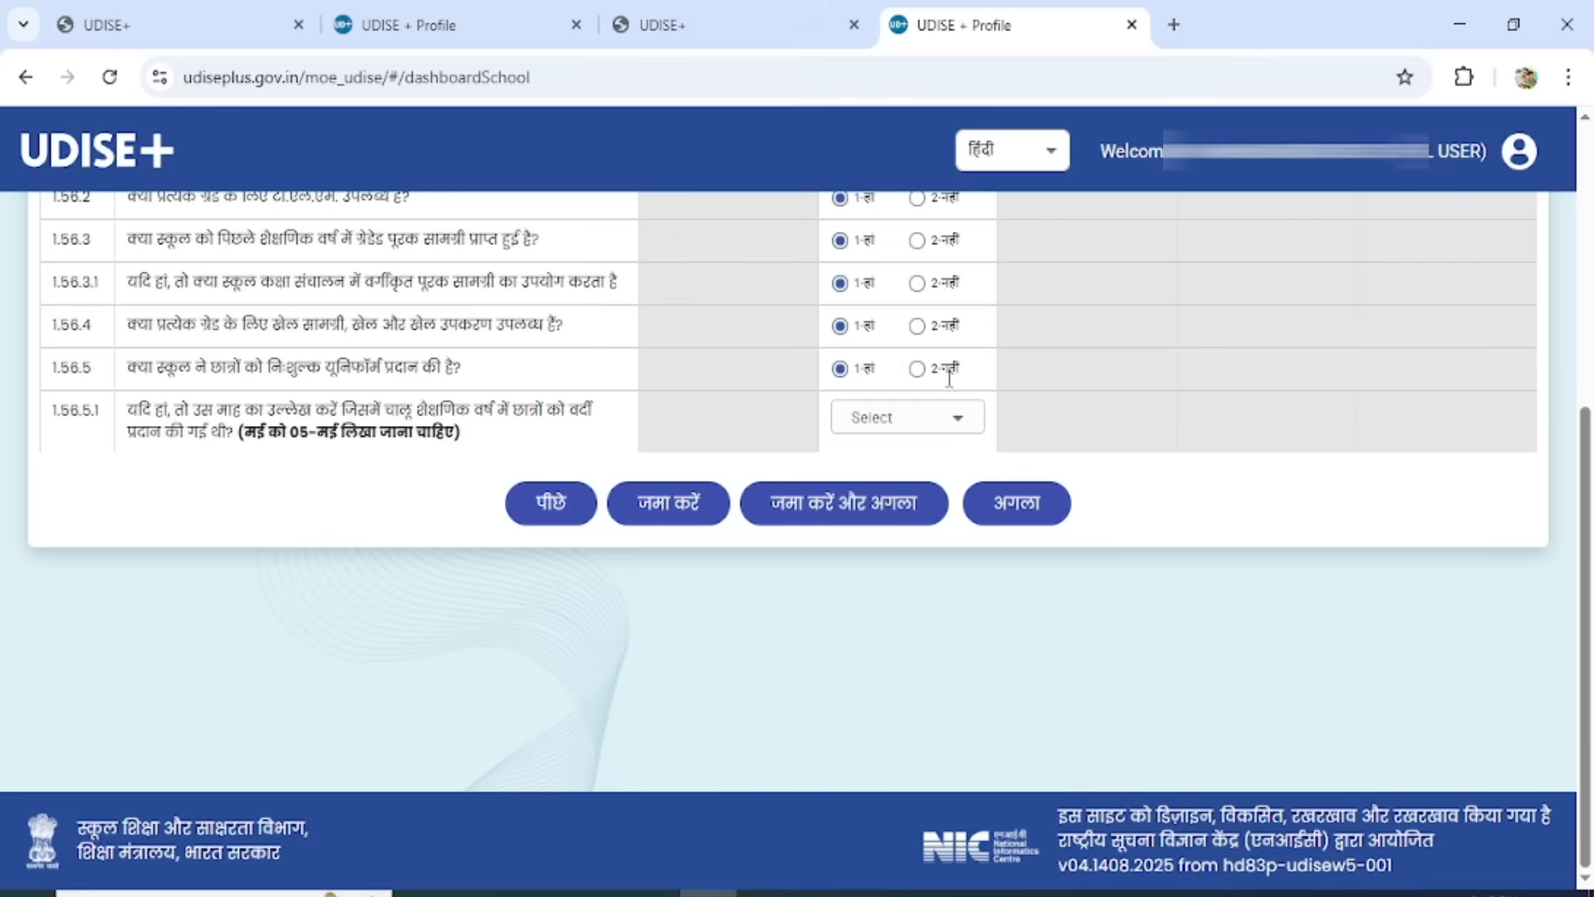
# Answer the primary free uniform question 1.56.5 with 2 - No, save form 1.56 and continue to form 1.57.
pyautogui.click(917, 368)
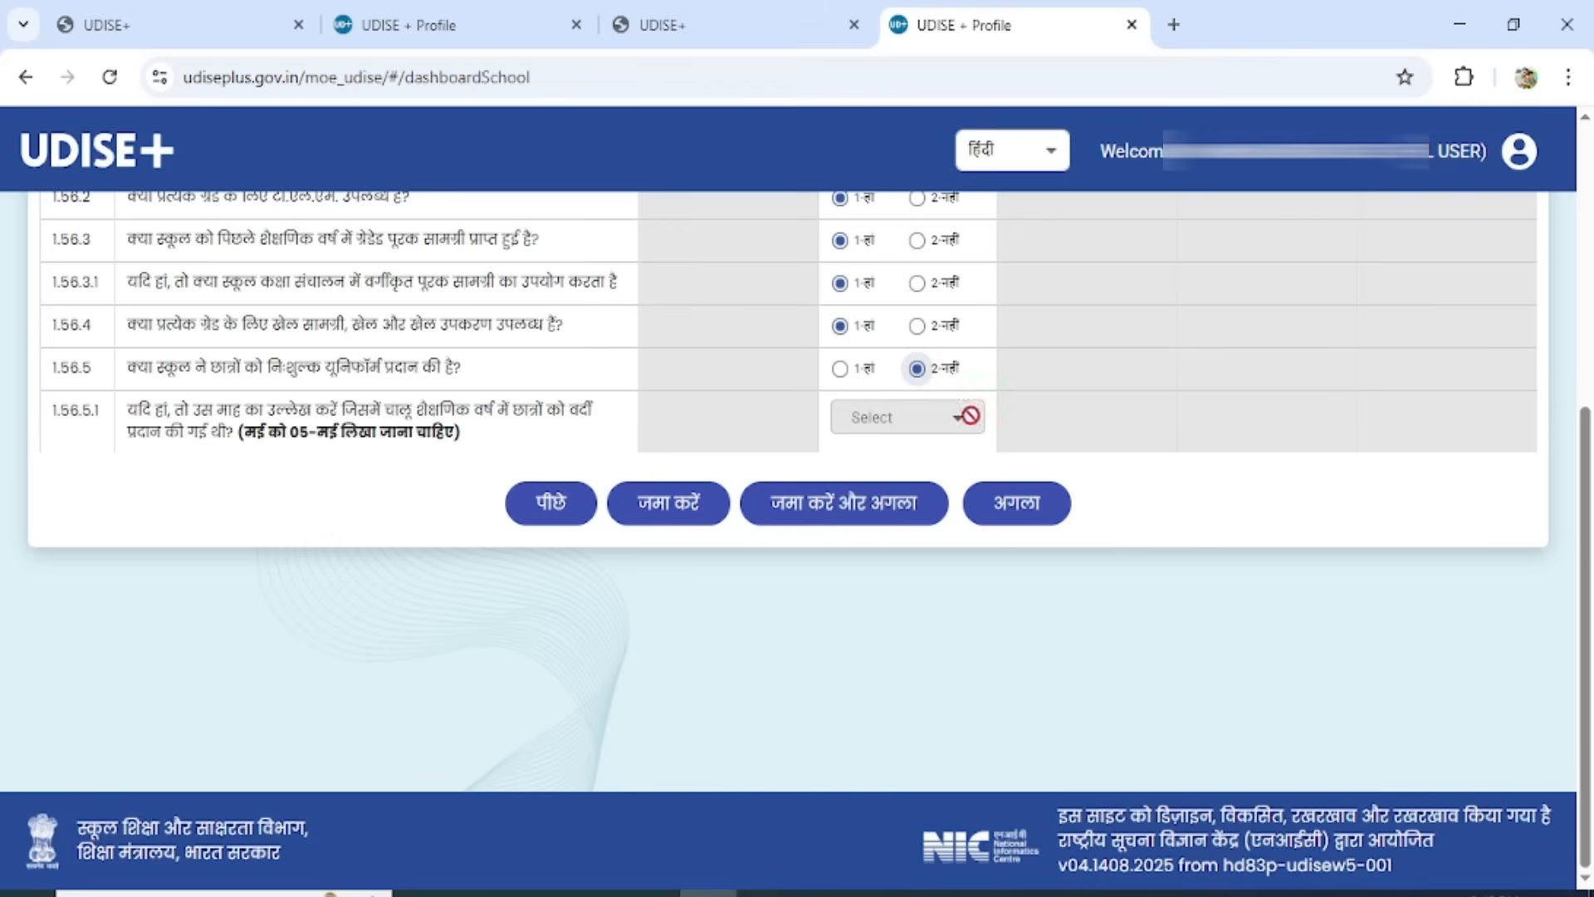
pyautogui.click(819, 516)
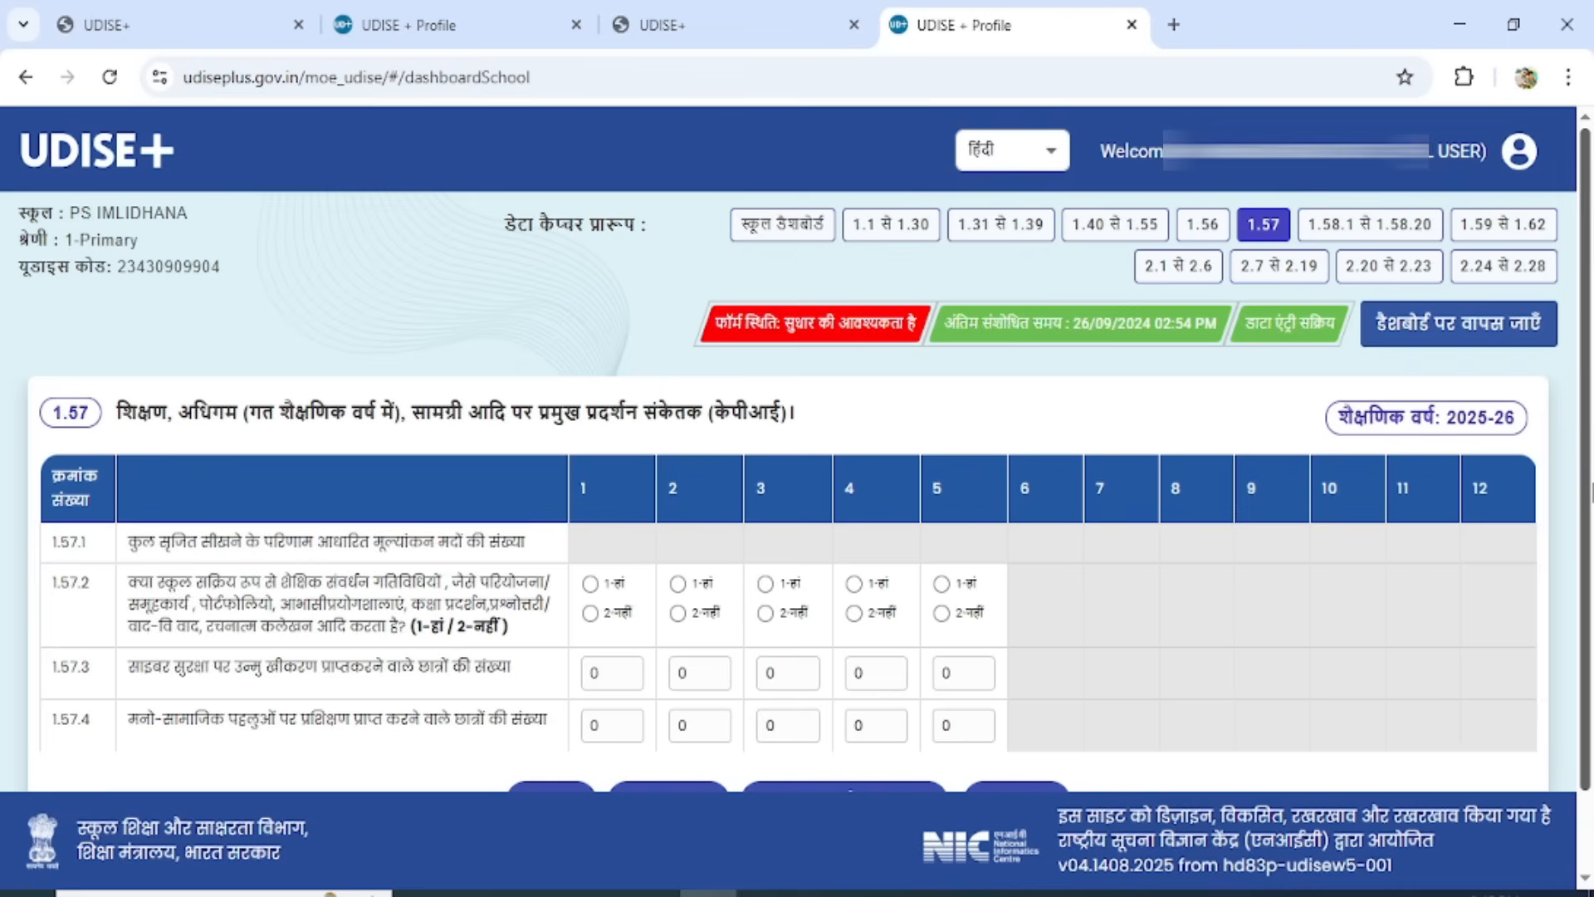
# Answer 1 - Yes for classes 1 to 5 to question 1.57.2 on learning enhancement activities.
pyautogui.scroll(-2, 1587, 486)
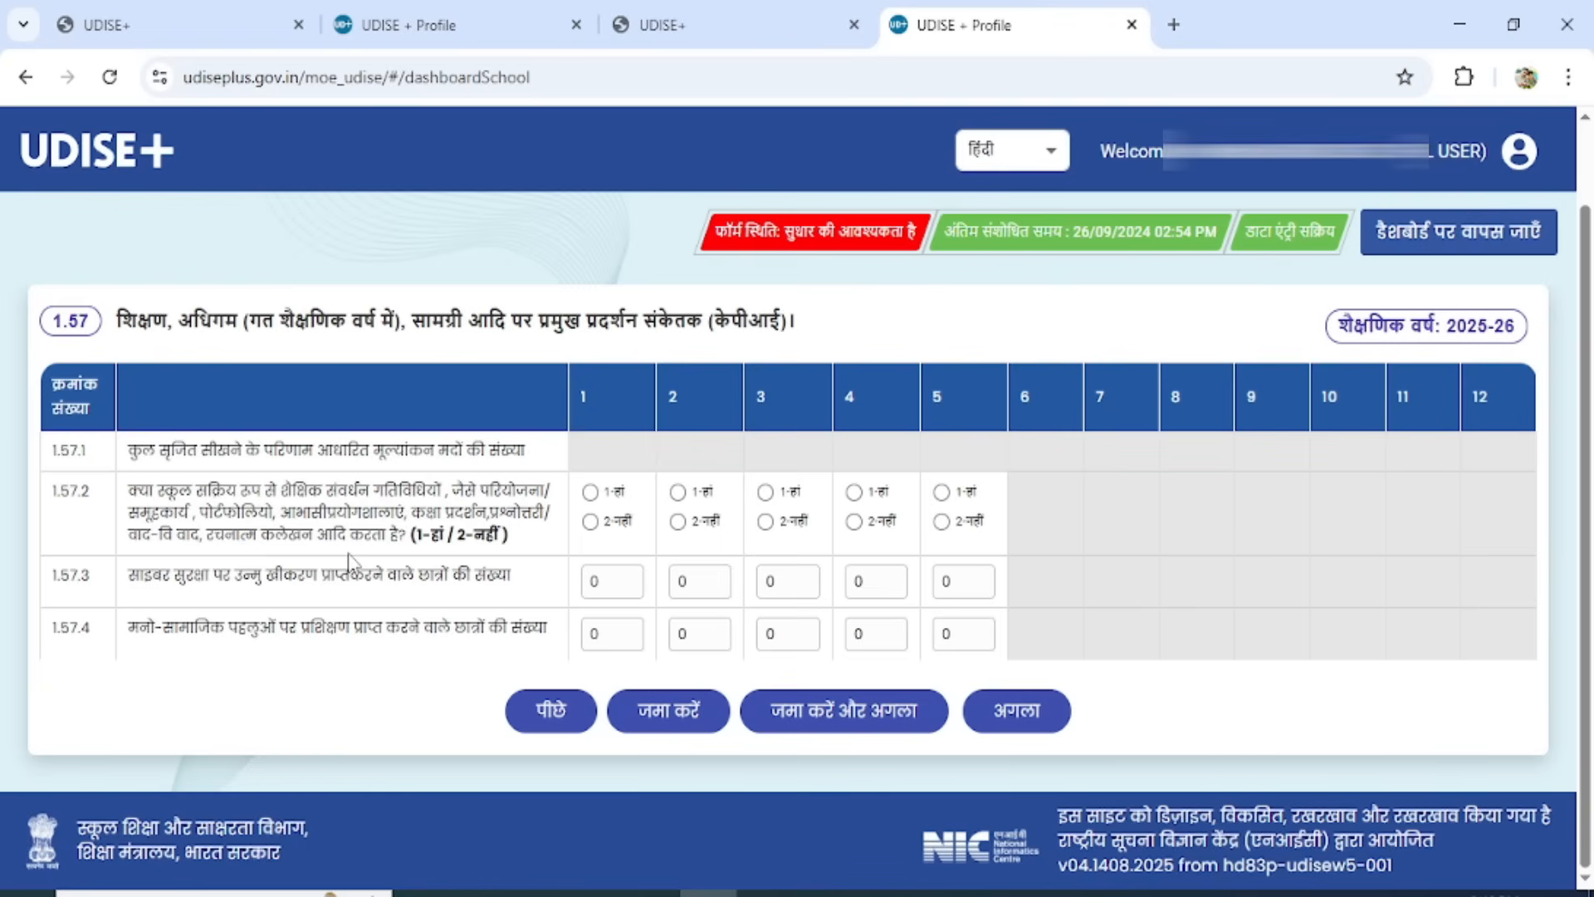
pyautogui.click(590, 492)
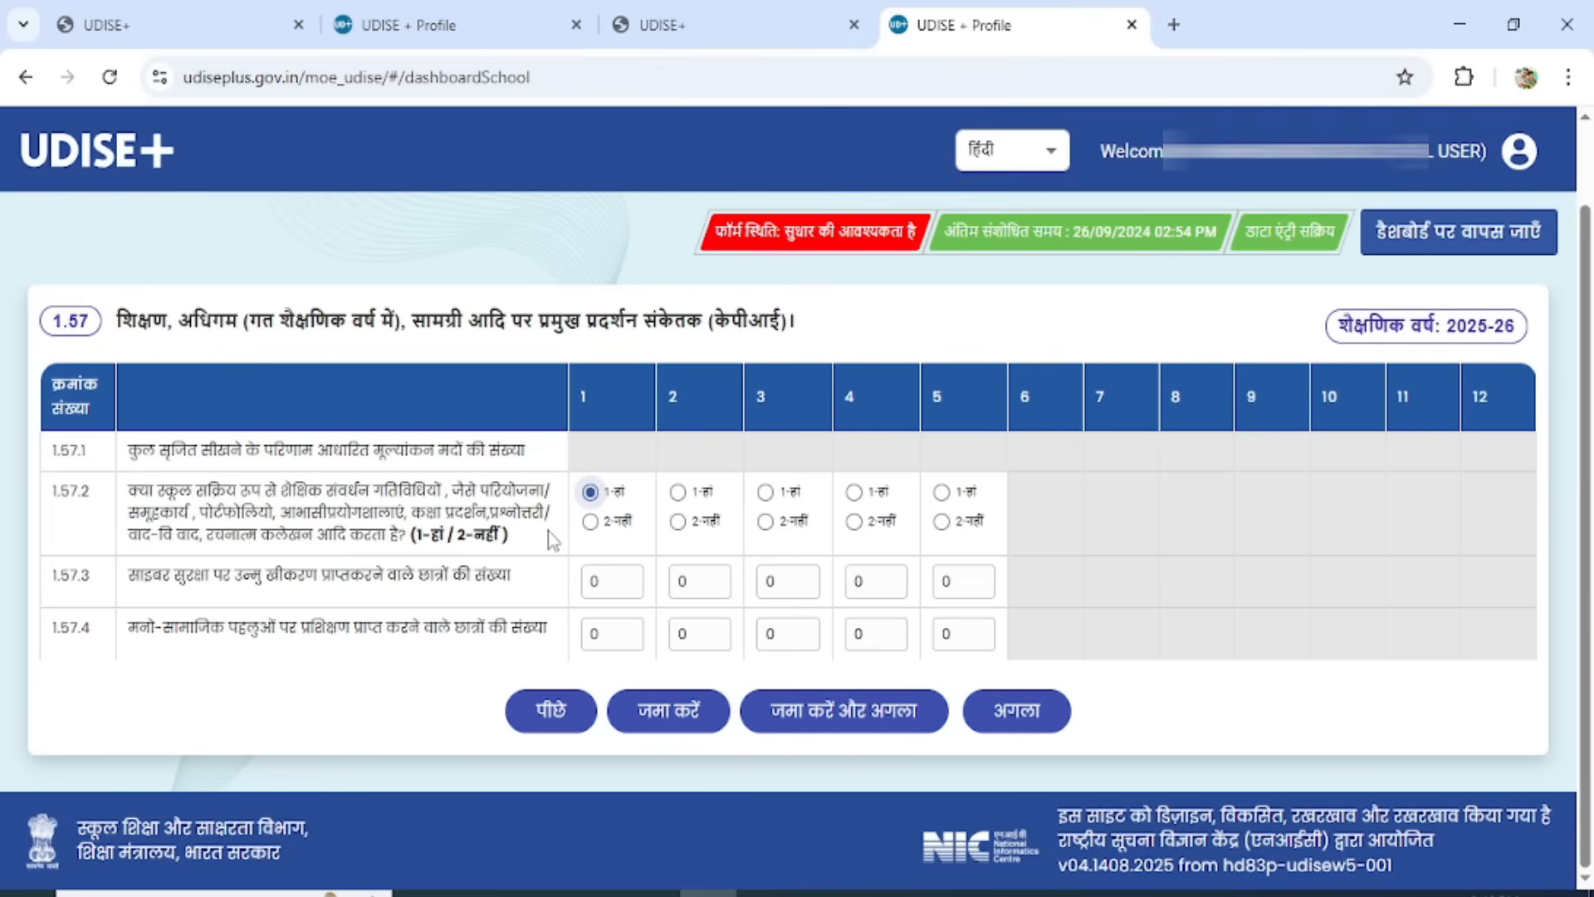
pyautogui.click(677, 491)
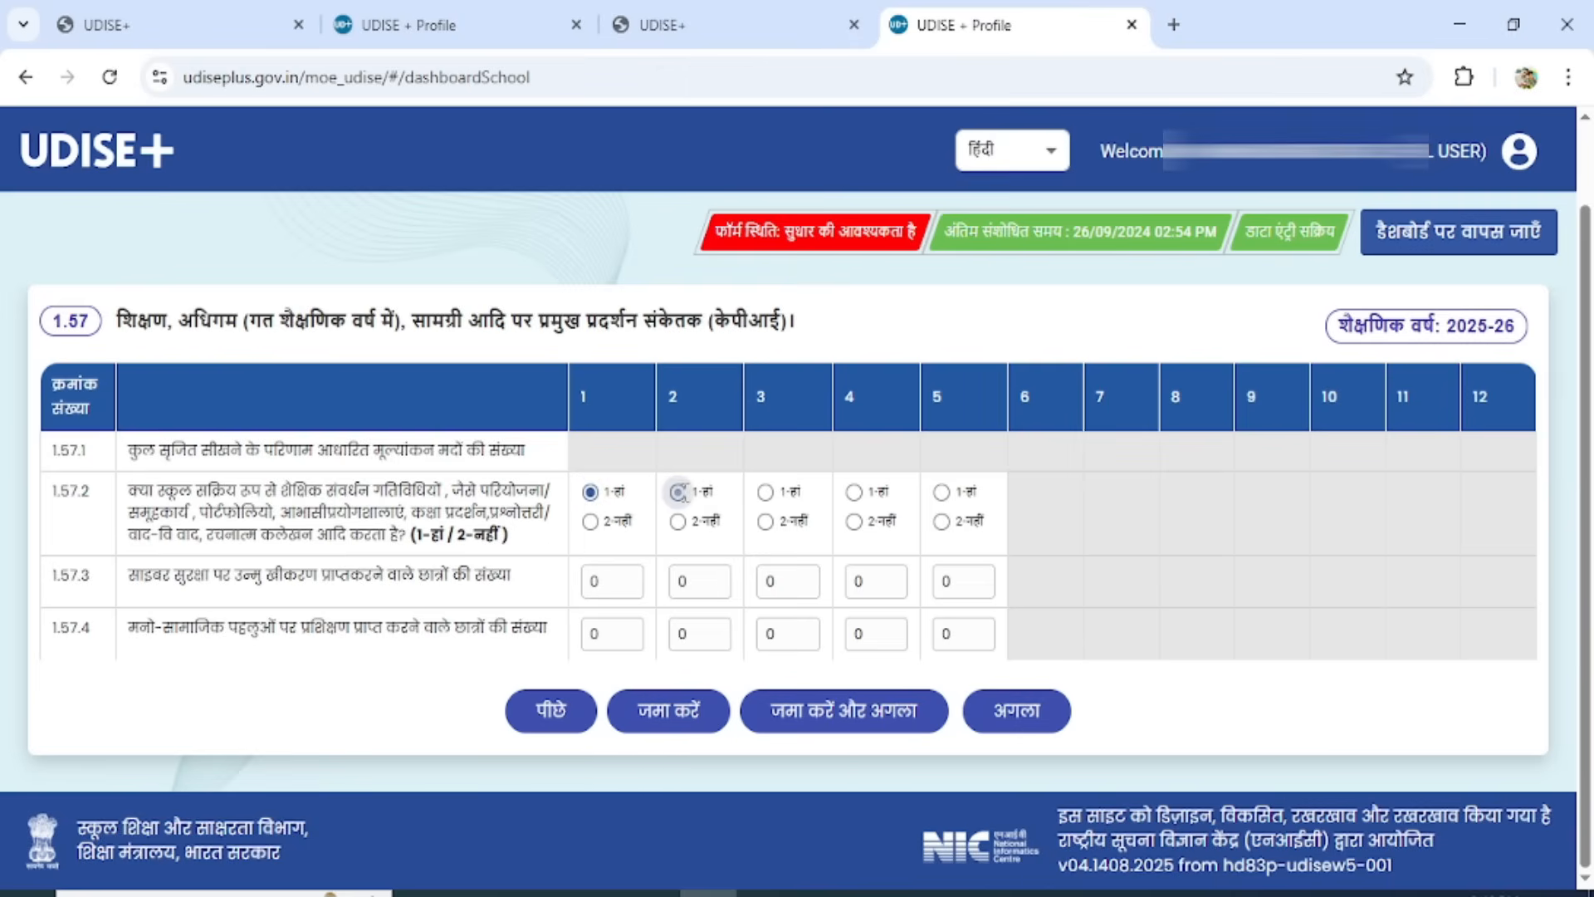
pyautogui.click(764, 492)
pyautogui.click(853, 491)
pyautogui.click(941, 492)
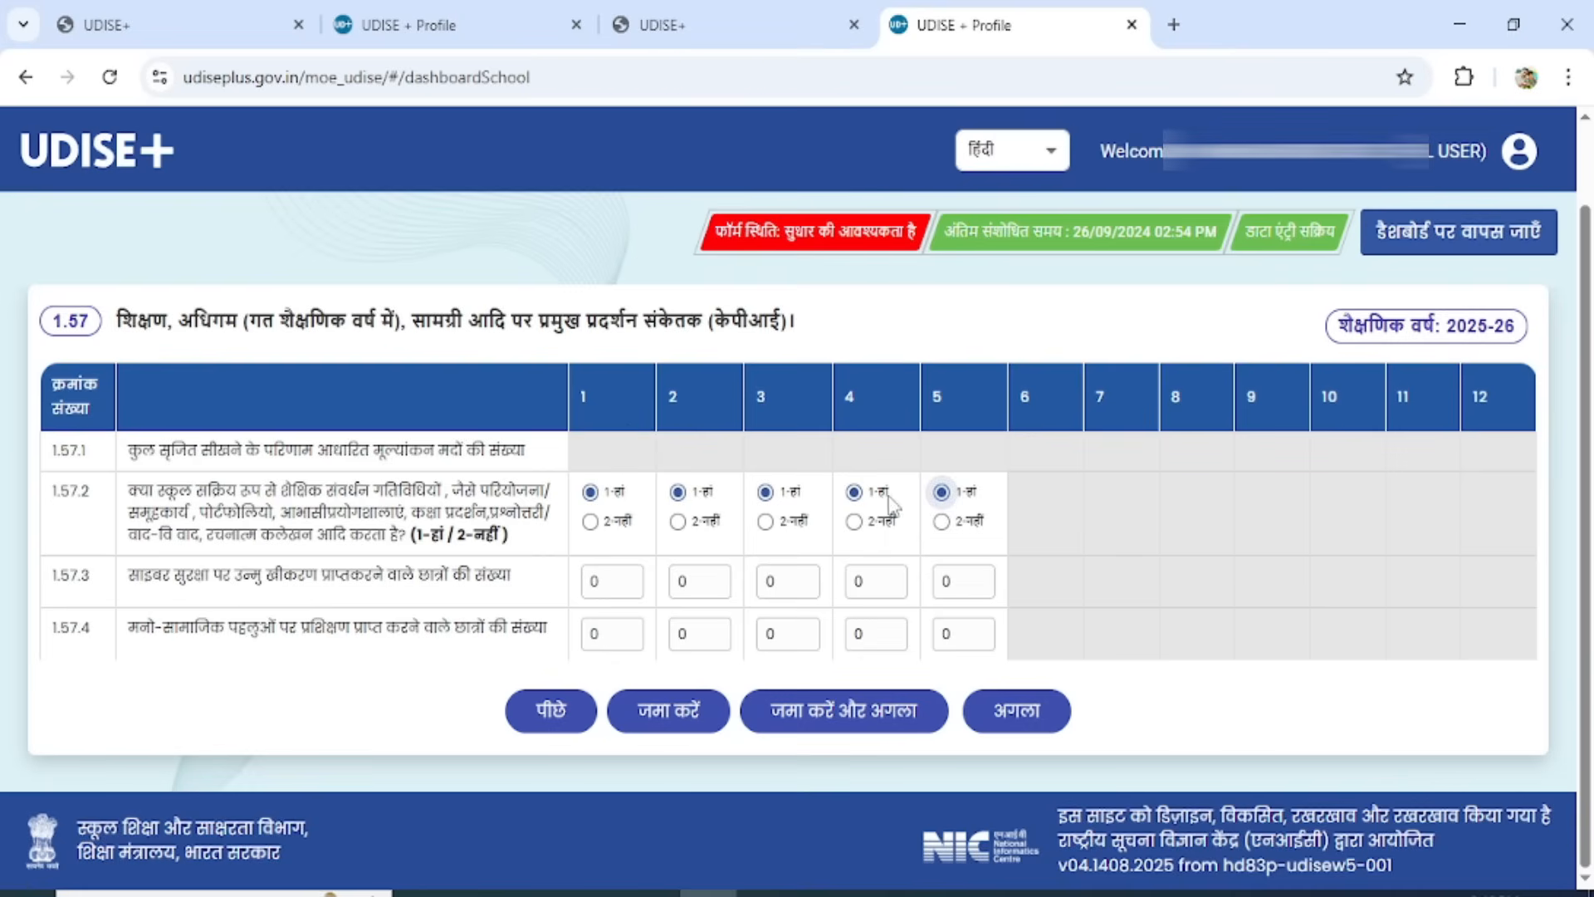
# In 1.57.3, enter 3 students for class 4 and 5 for class 5 as having received cyber safety orientation.
pyautogui.click(885, 580)
pyautogui.moveTo(884, 580); pyautogui.dragTo(834, 590)
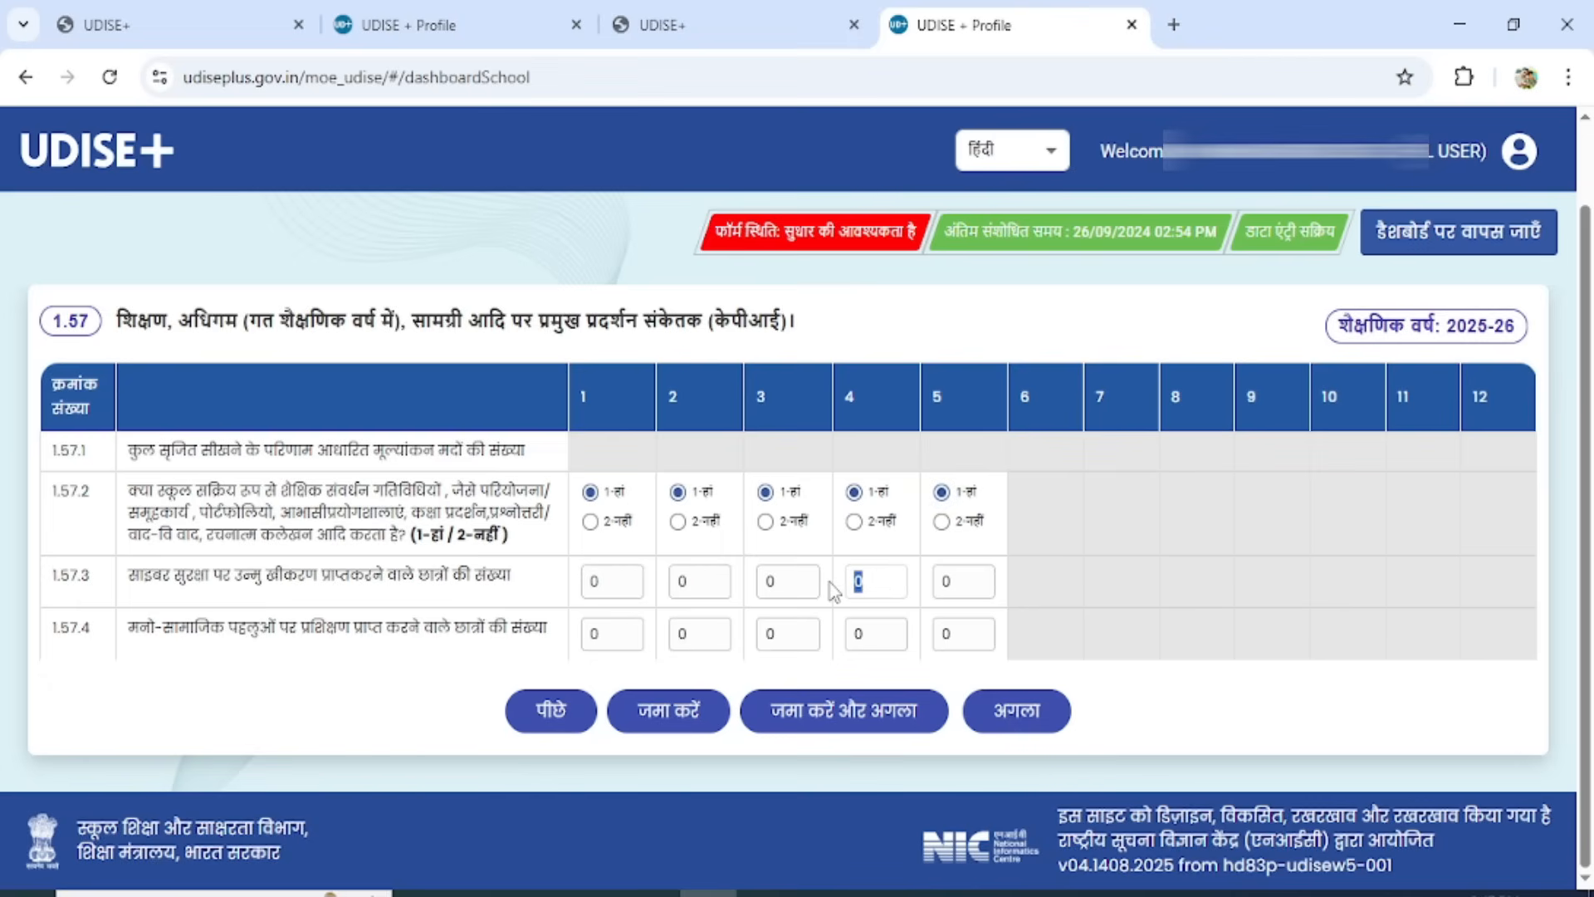
pyautogui.write('3')
pyautogui.press('Tab')
pyautogui.write('5')
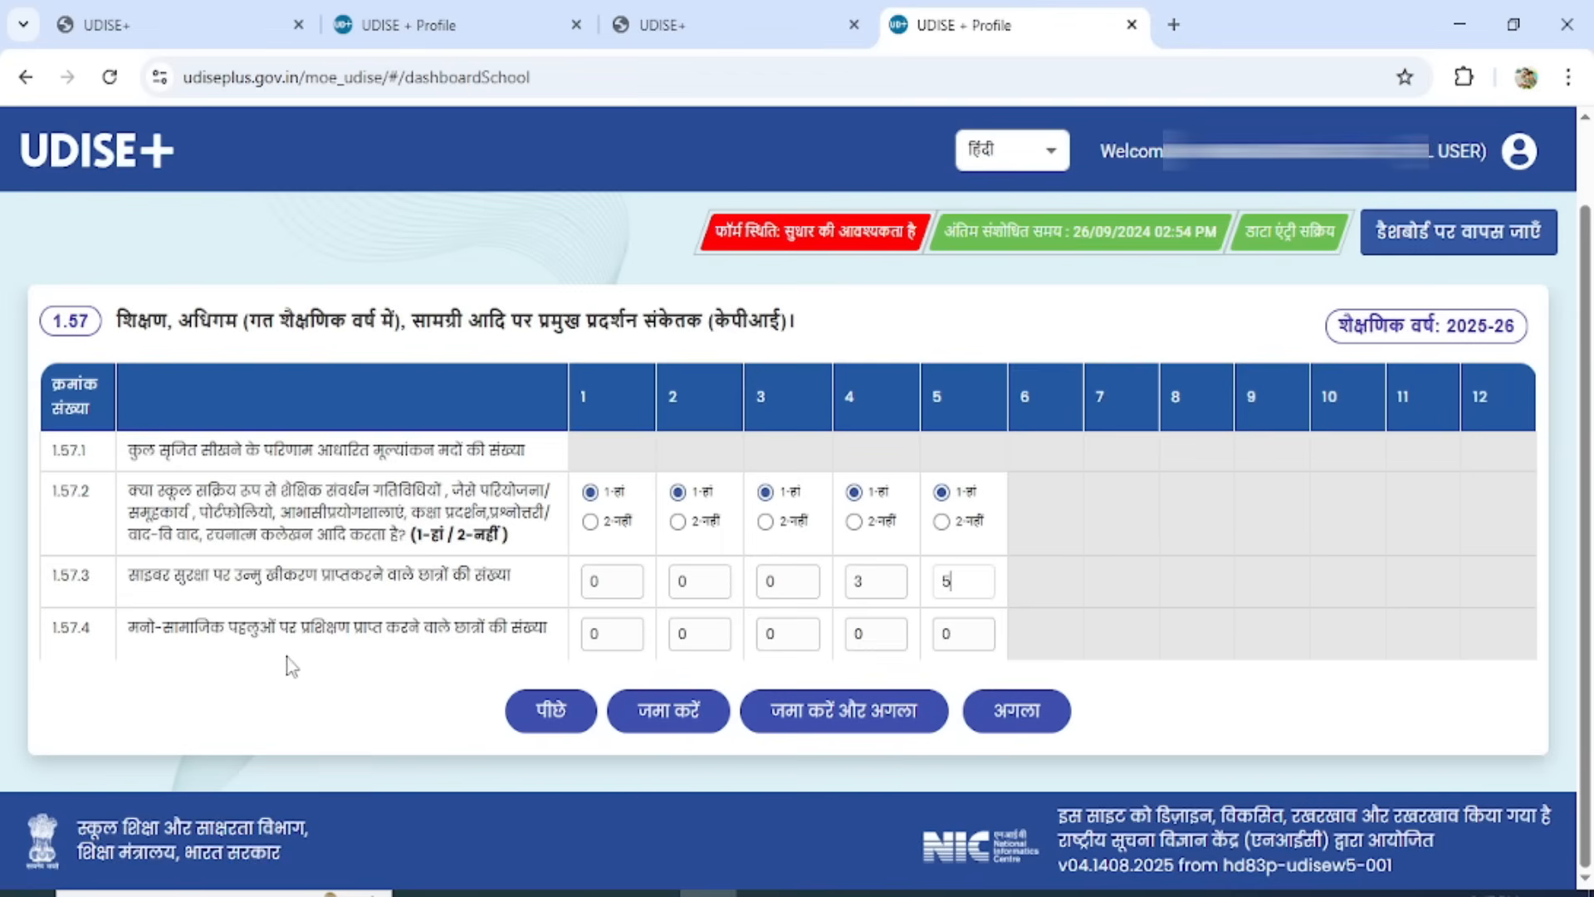
# In 1.57.4, enter 3 students for class 4 and 5 for class 5 for psycho-social training, save and continue to form 1.58.
pyautogui.moveTo(902, 643); pyautogui.dragTo(851, 641)
pyautogui.write('3')
pyautogui.moveTo(973, 636); pyautogui.dragTo(925, 635)
pyautogui.write('5')
pyautogui.click(845, 711)
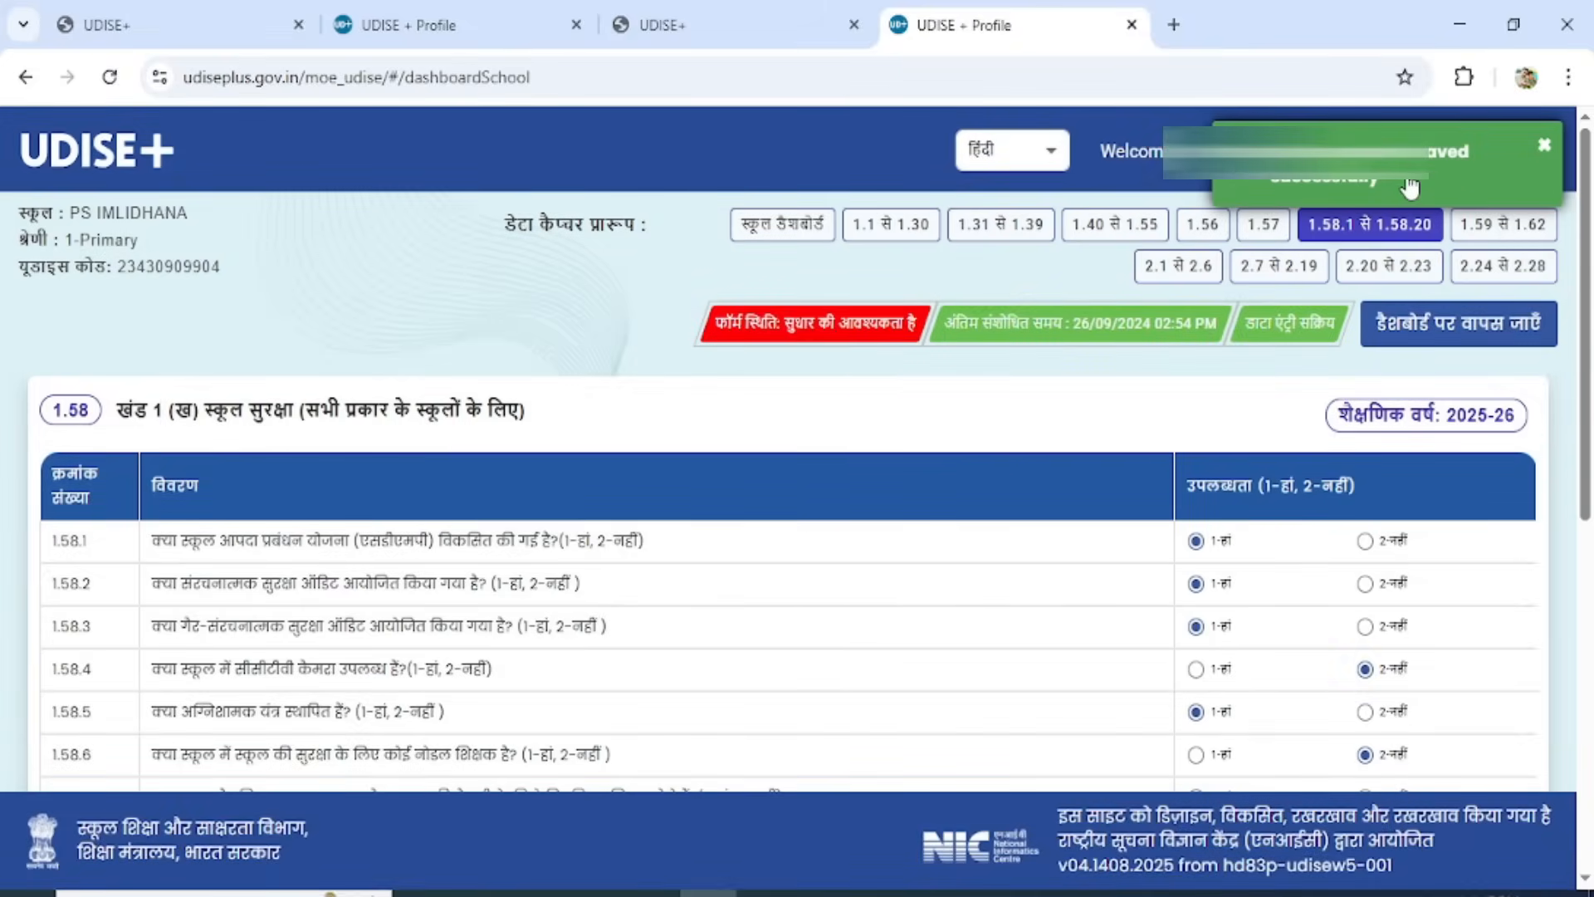
pyautogui.click(1408, 184)
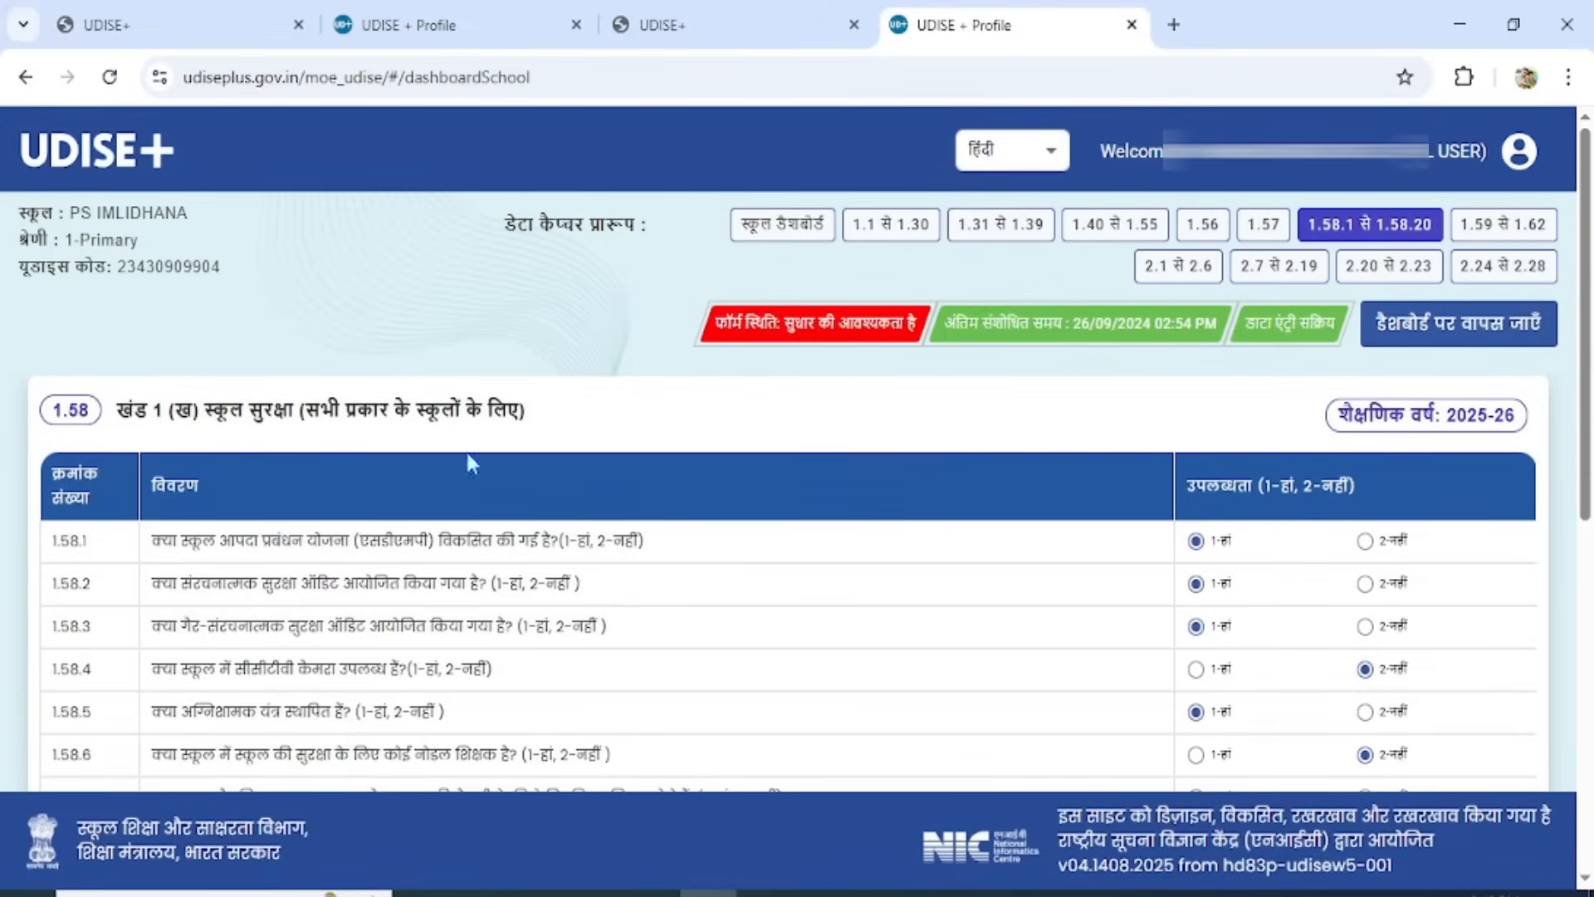
# Review the school safety answers in form 1.58, from question 1.58.1 through 1.58.14.
pyautogui.moveTo(1585, 307); pyautogui.dragTo(1574, 464)
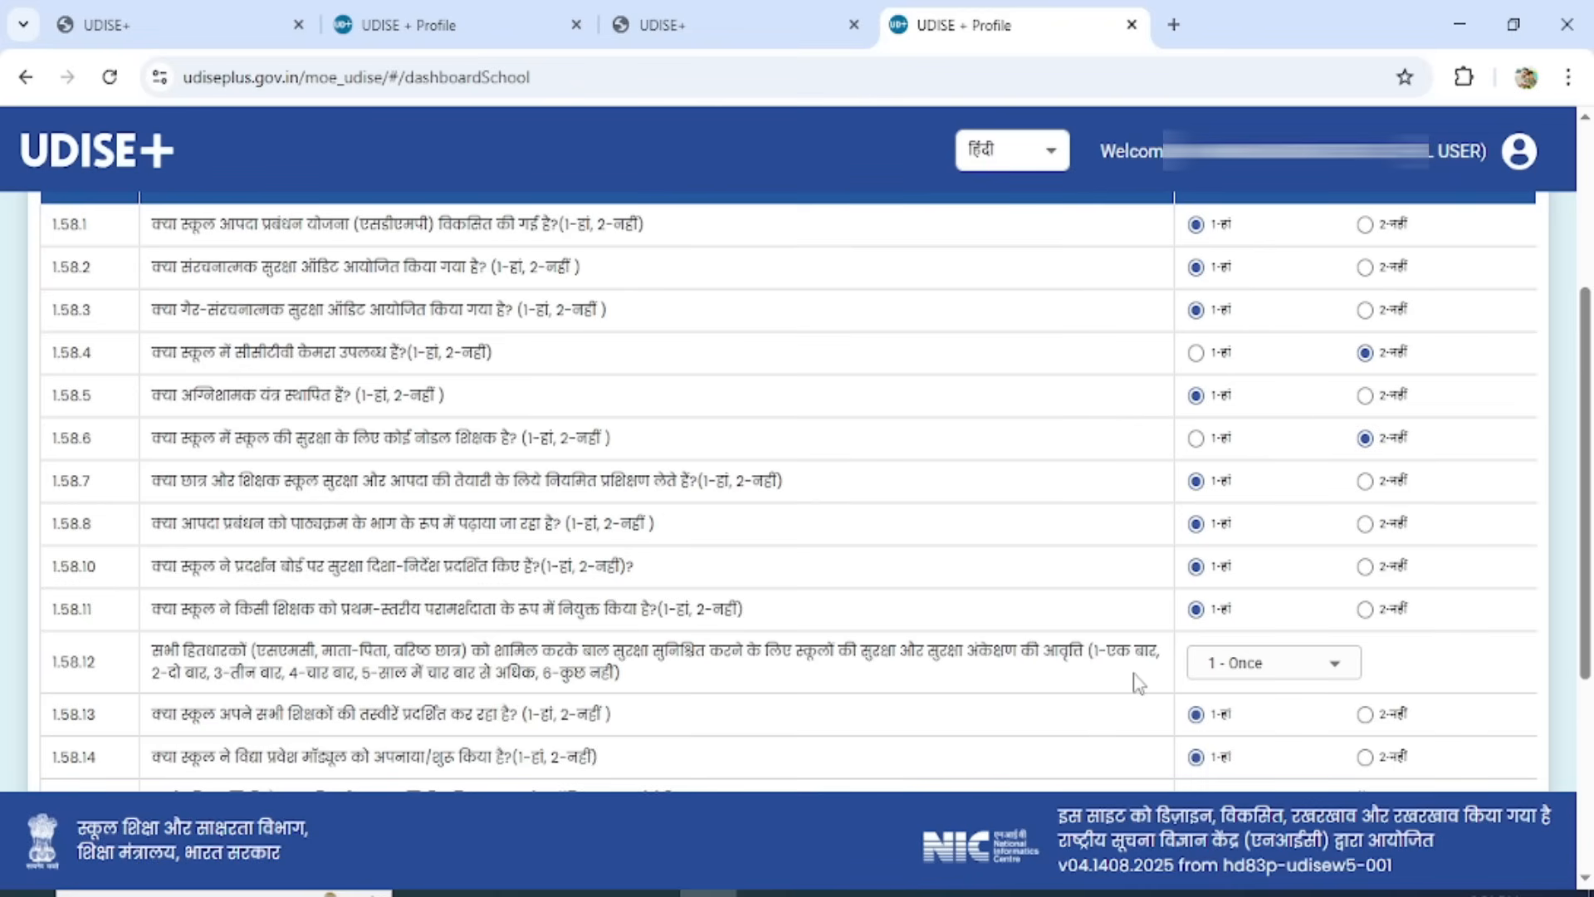
# Set the safety audit frequency in 1.58.12 to 2 - Twice, then save and continue to form 1.59 to 1.62.
pyautogui.click(1318, 671)
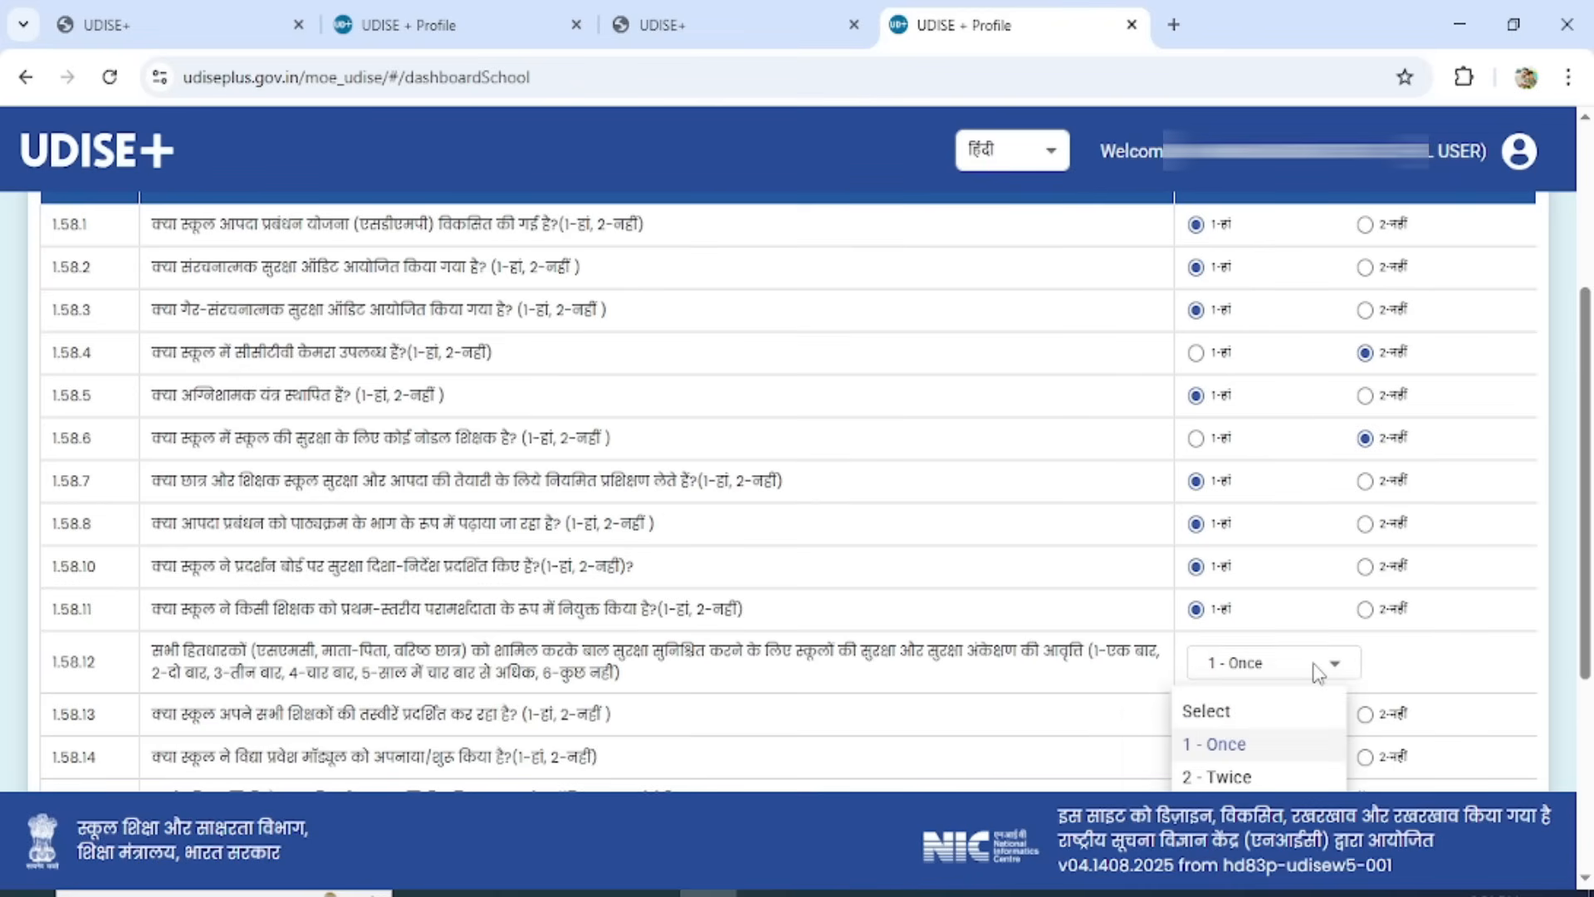
pyautogui.click(1242, 776)
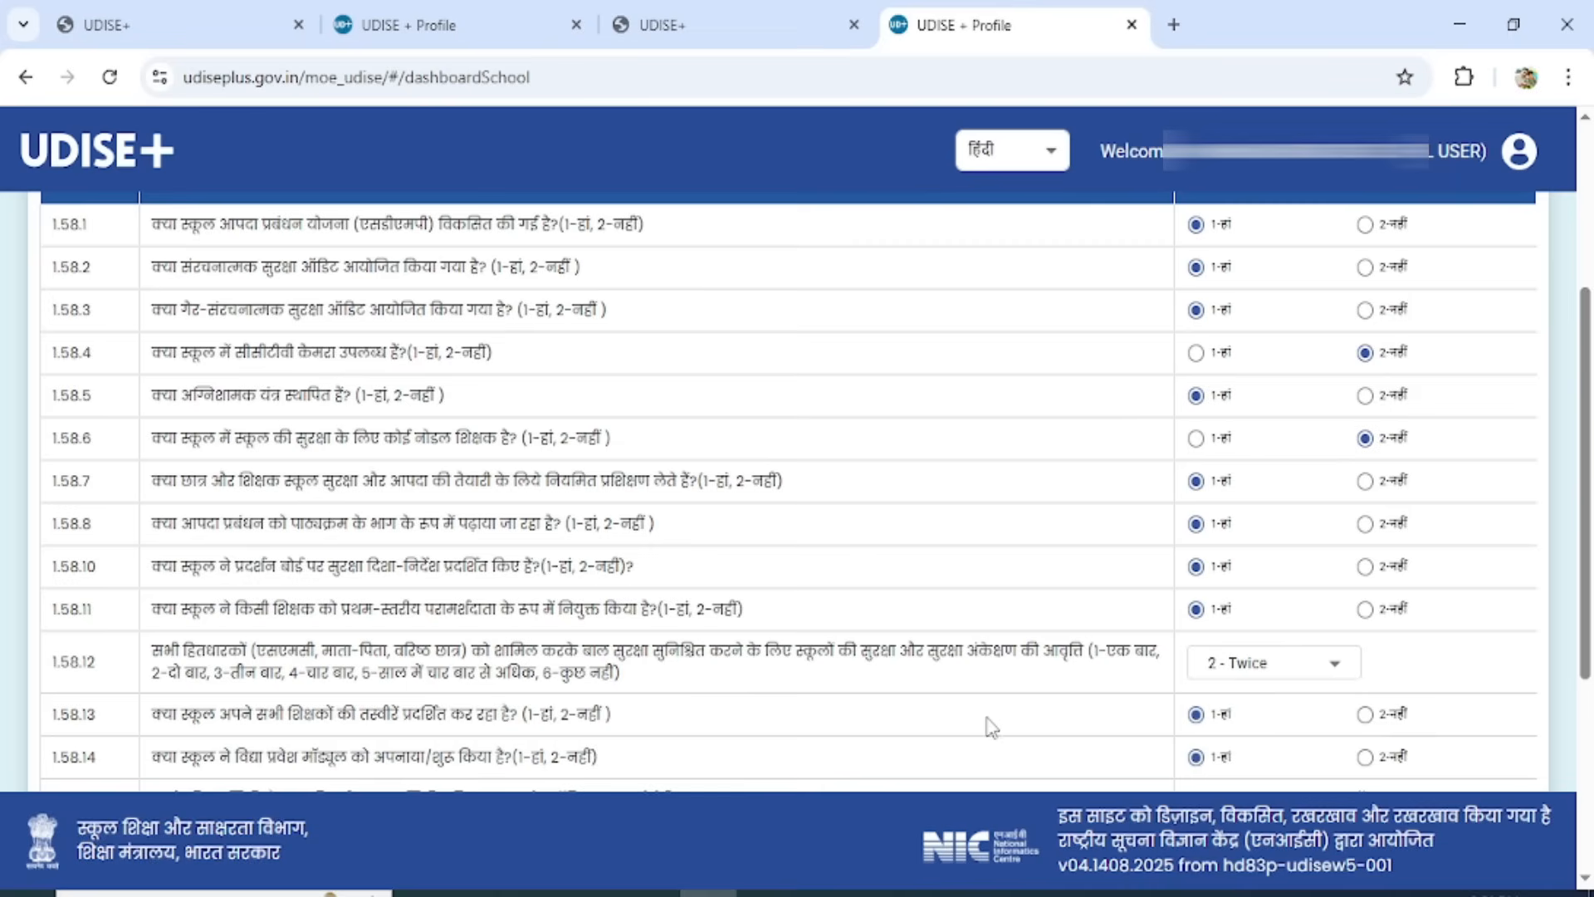
pyautogui.scroll(-2, 985, 725)
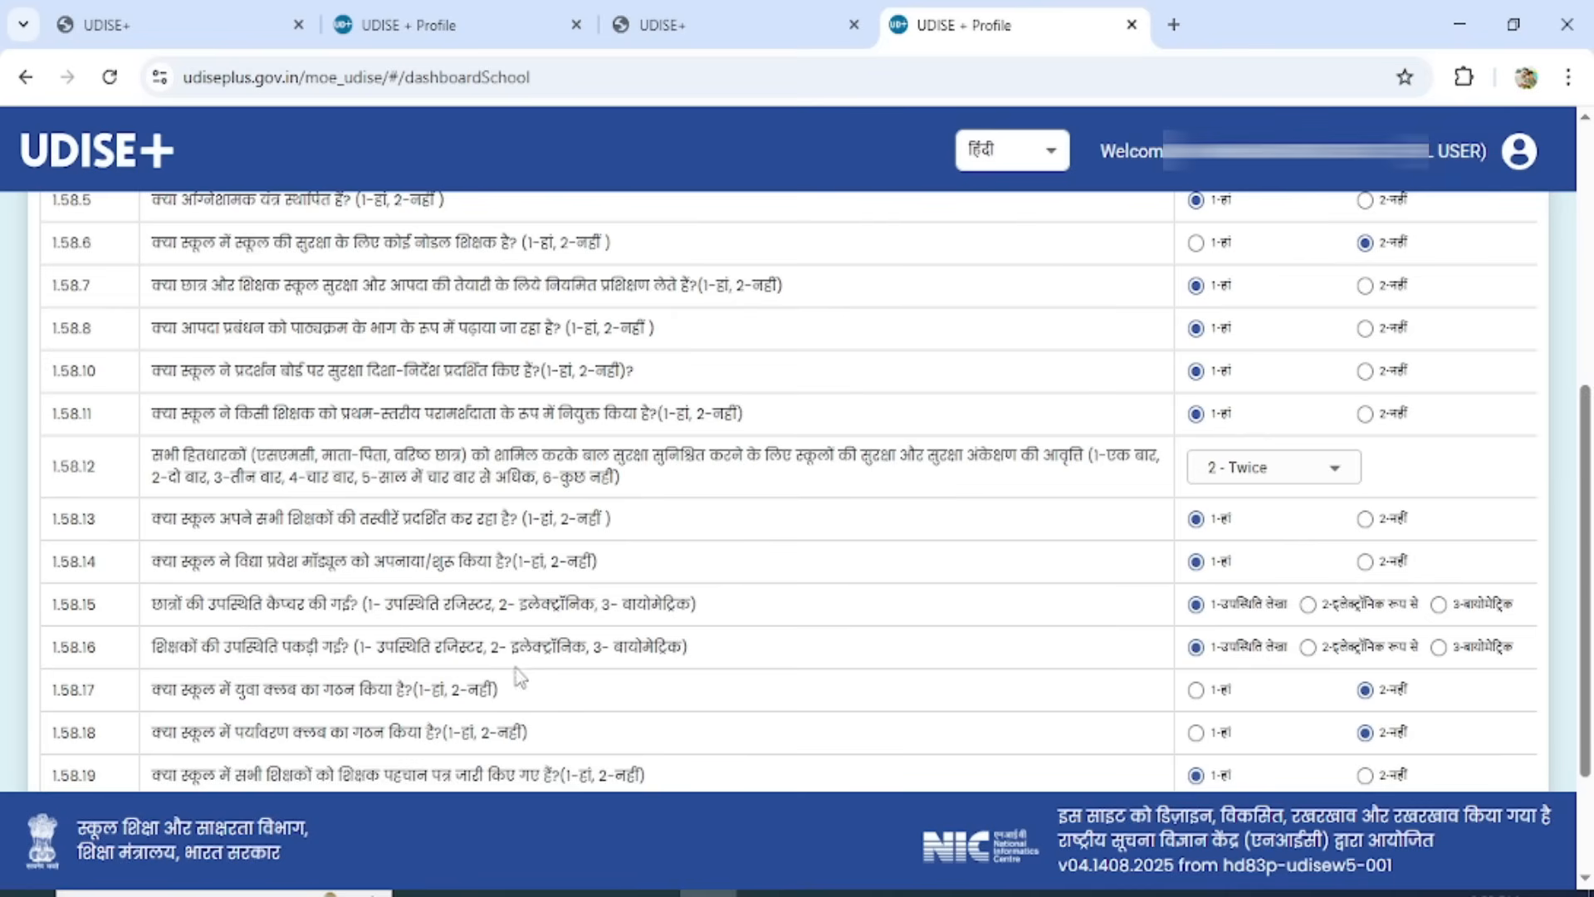
pyautogui.scroll(-3, 1586, 432)
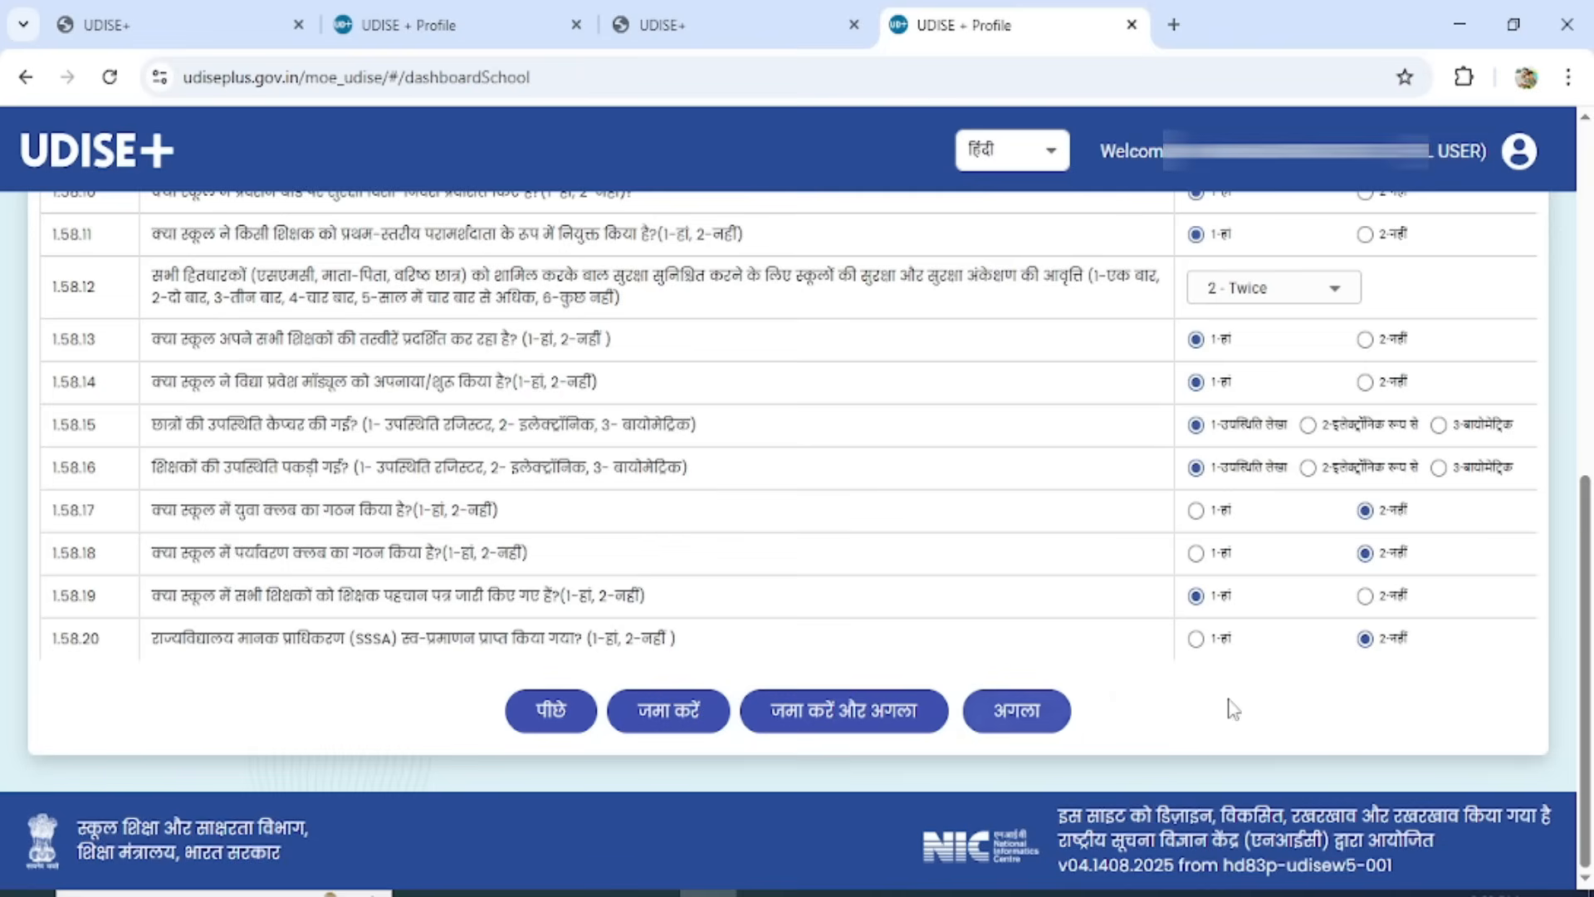
pyautogui.click(845, 710)
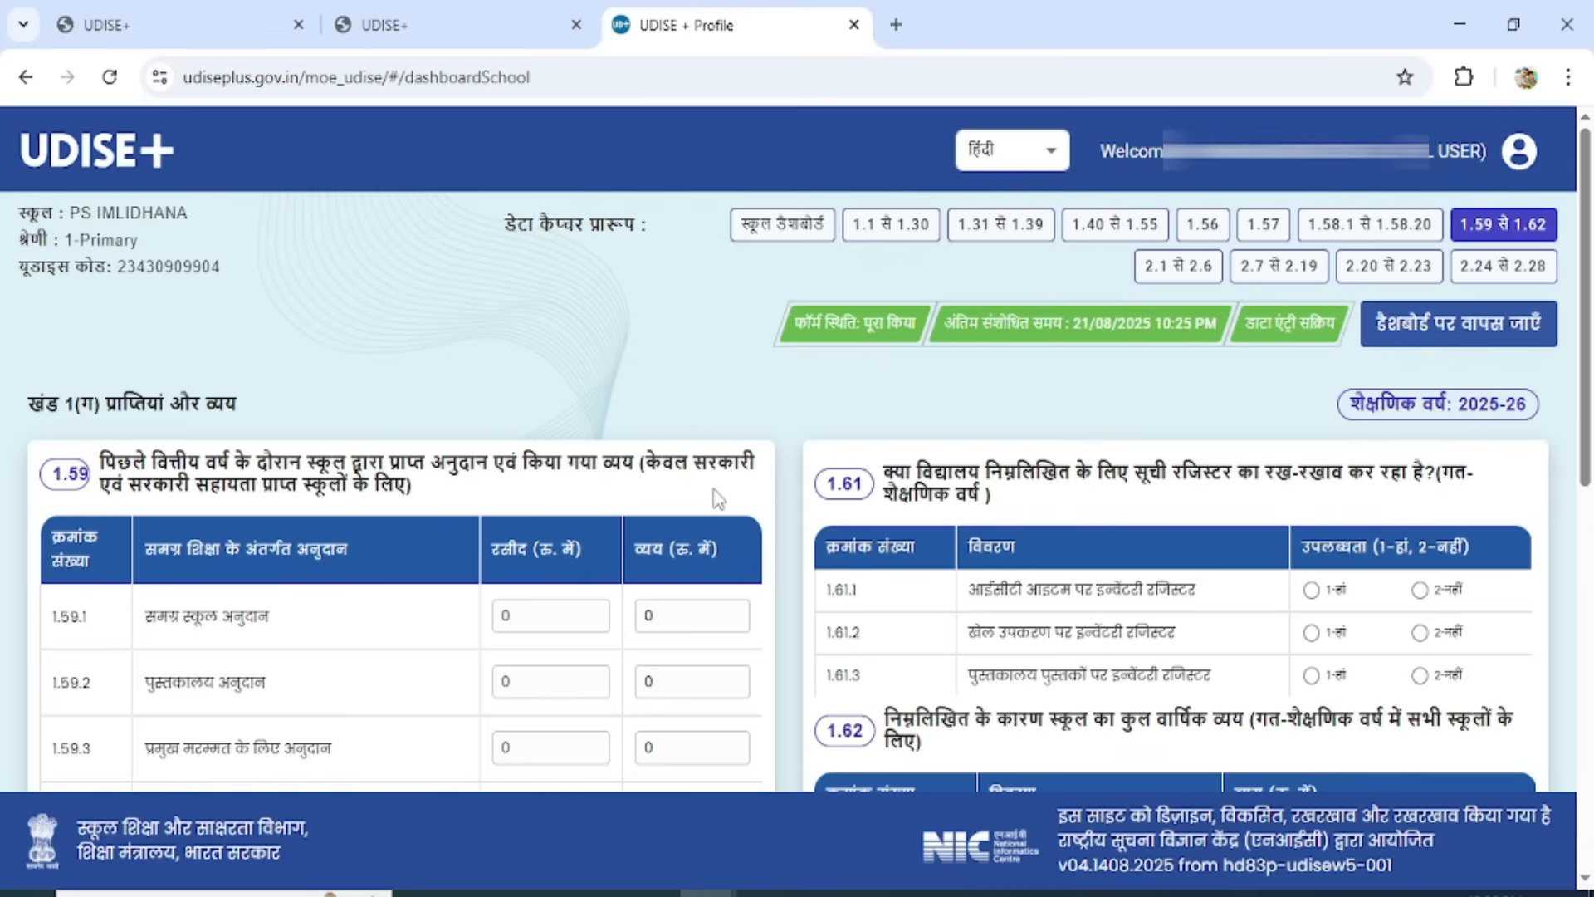
# Enter 11000 as both the receipt and the expenditure for the composite school grant in 1.59.1.
pyautogui.scroll(-3, 1585, 382)
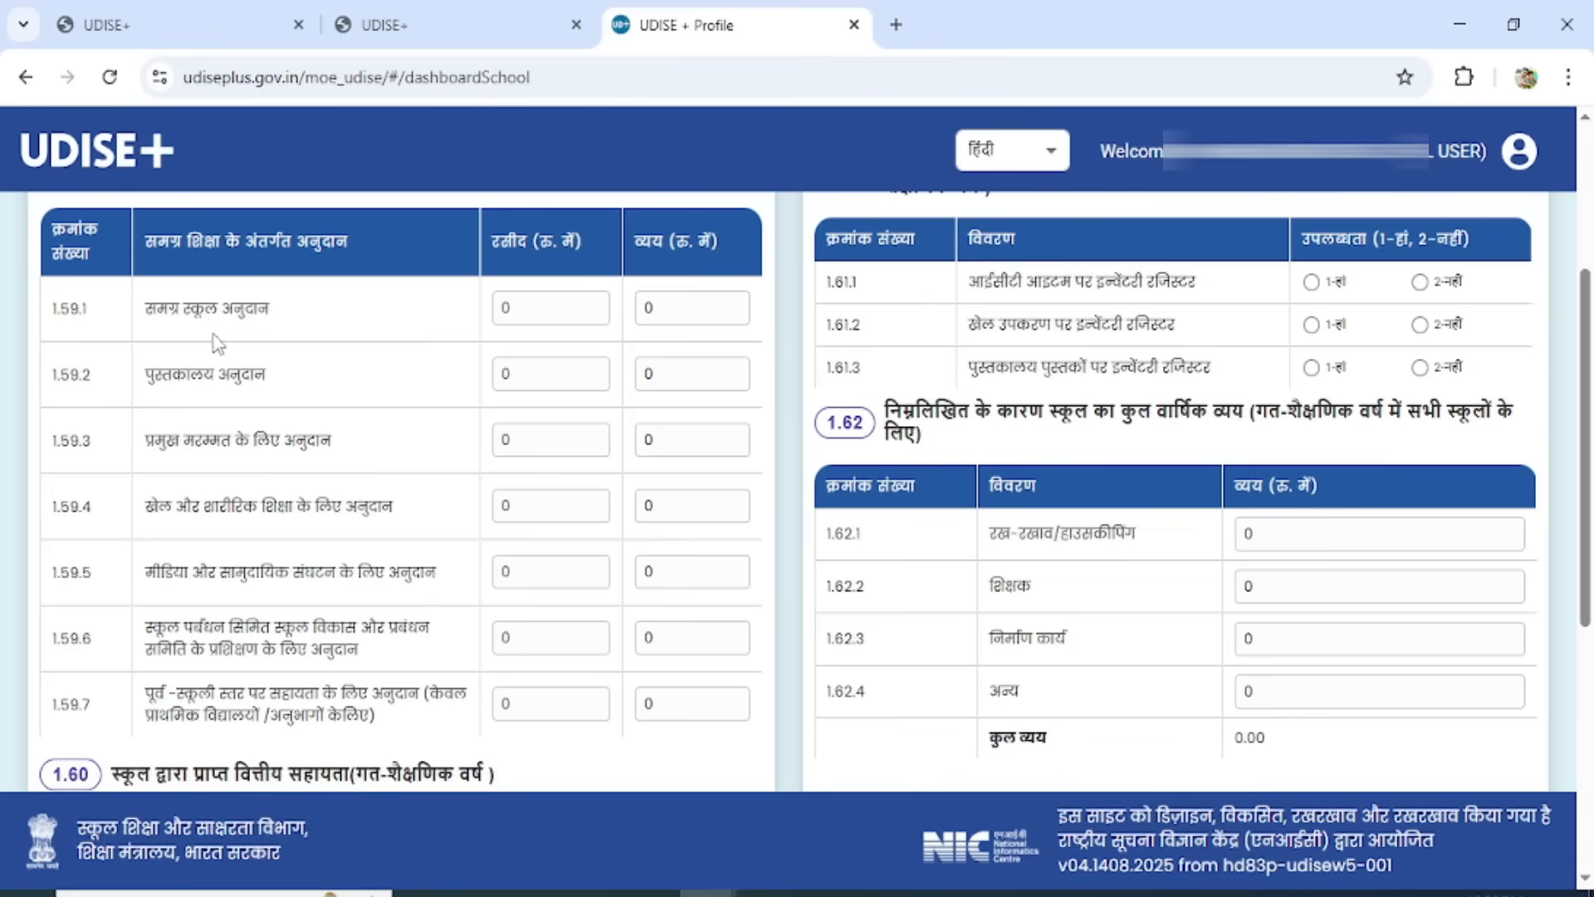
pyautogui.doubleClick(555, 314)
pyautogui.write('11000')
pyautogui.doubleClick(708, 313)
pyautogui.write('11000')
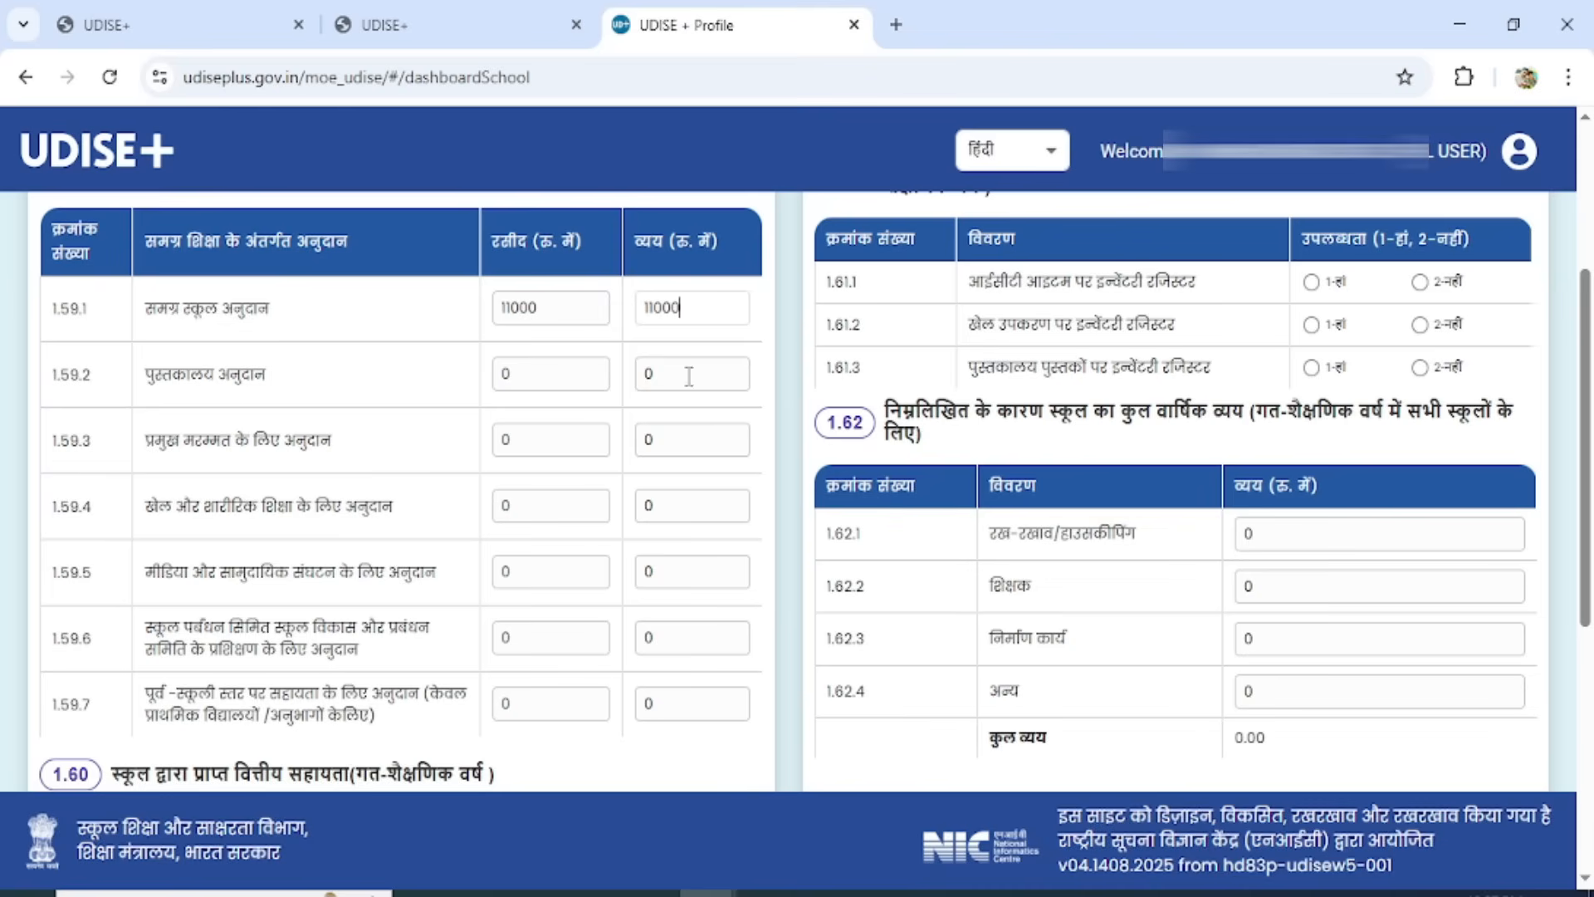
# Answer 2 - No for financial assistance from all four sources in 1.60, from NGOs through others.
pyautogui.moveTo(1590, 461); pyautogui.dragTo(1588, 714)
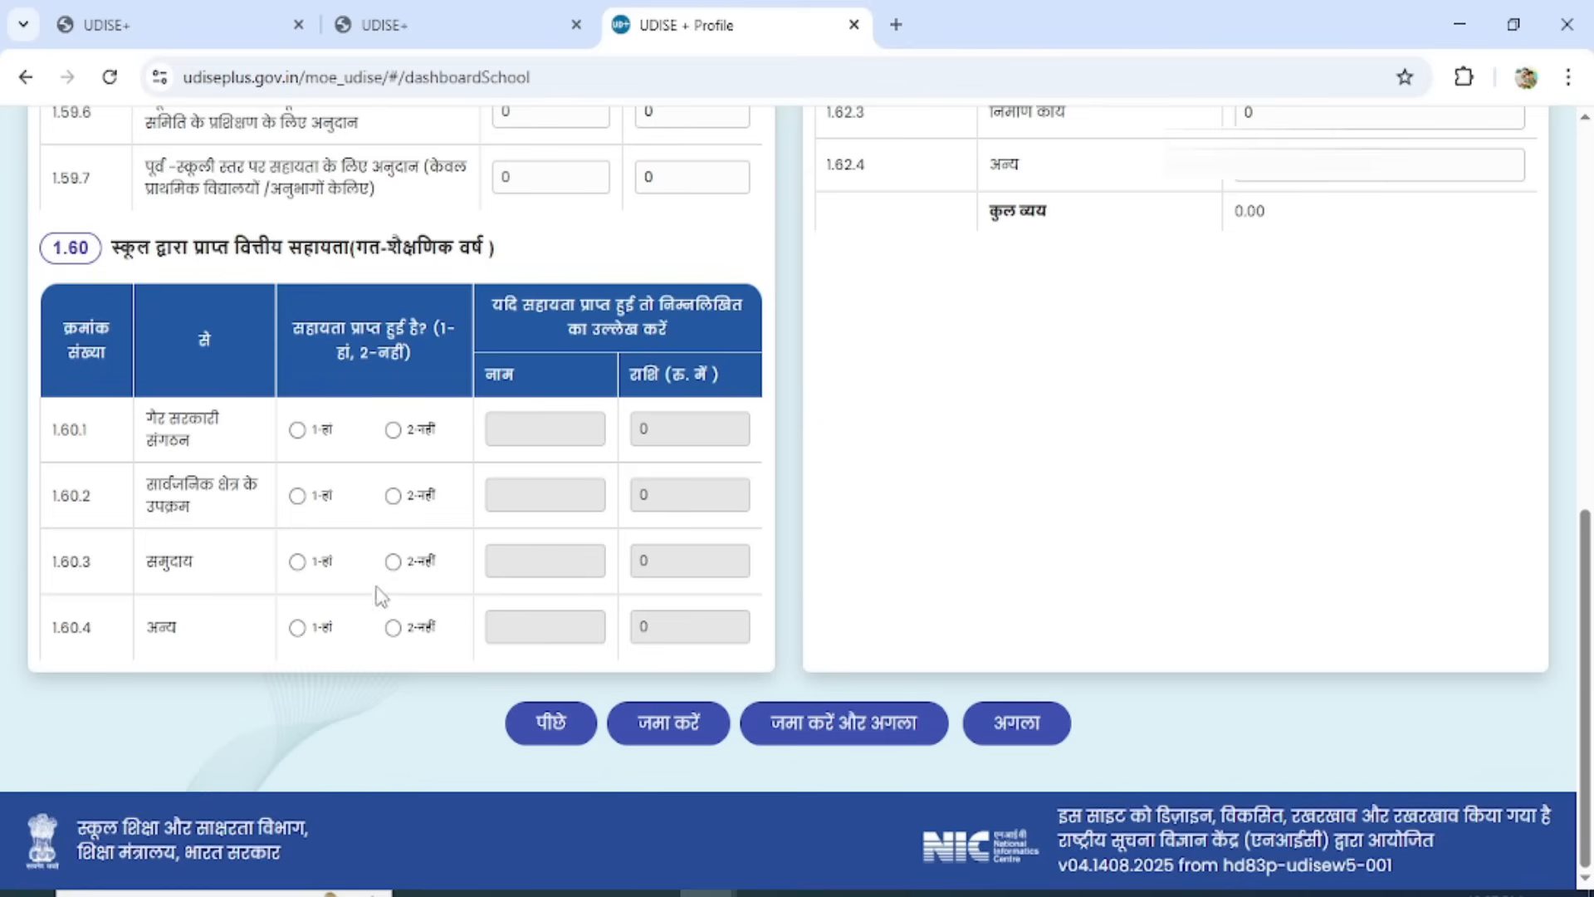
pyautogui.click(297, 495)
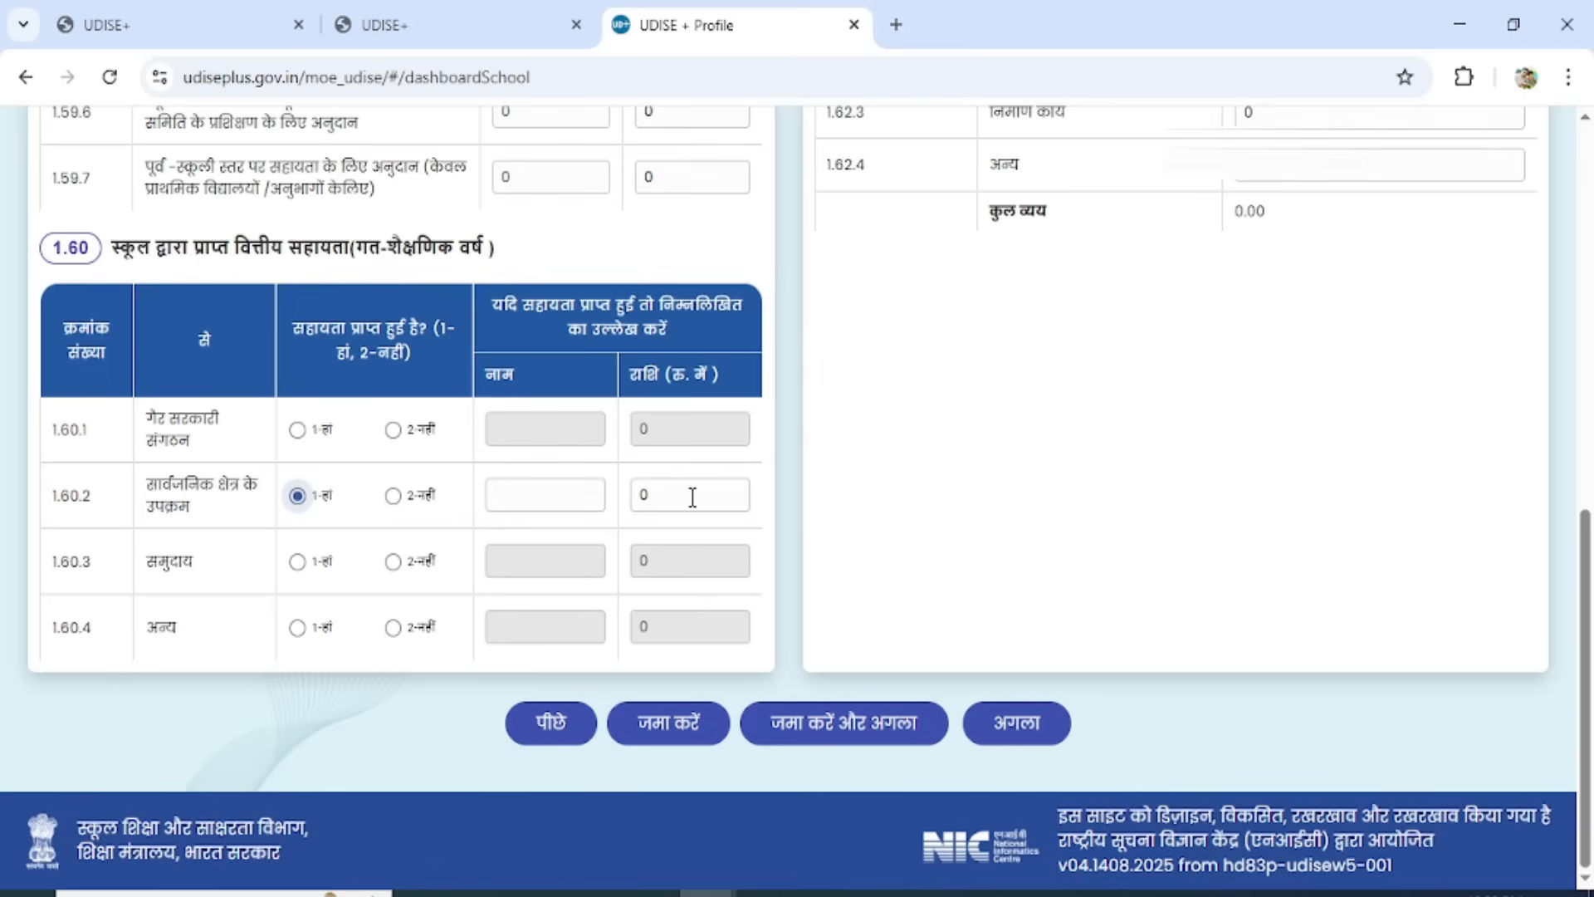
pyautogui.click(394, 496)
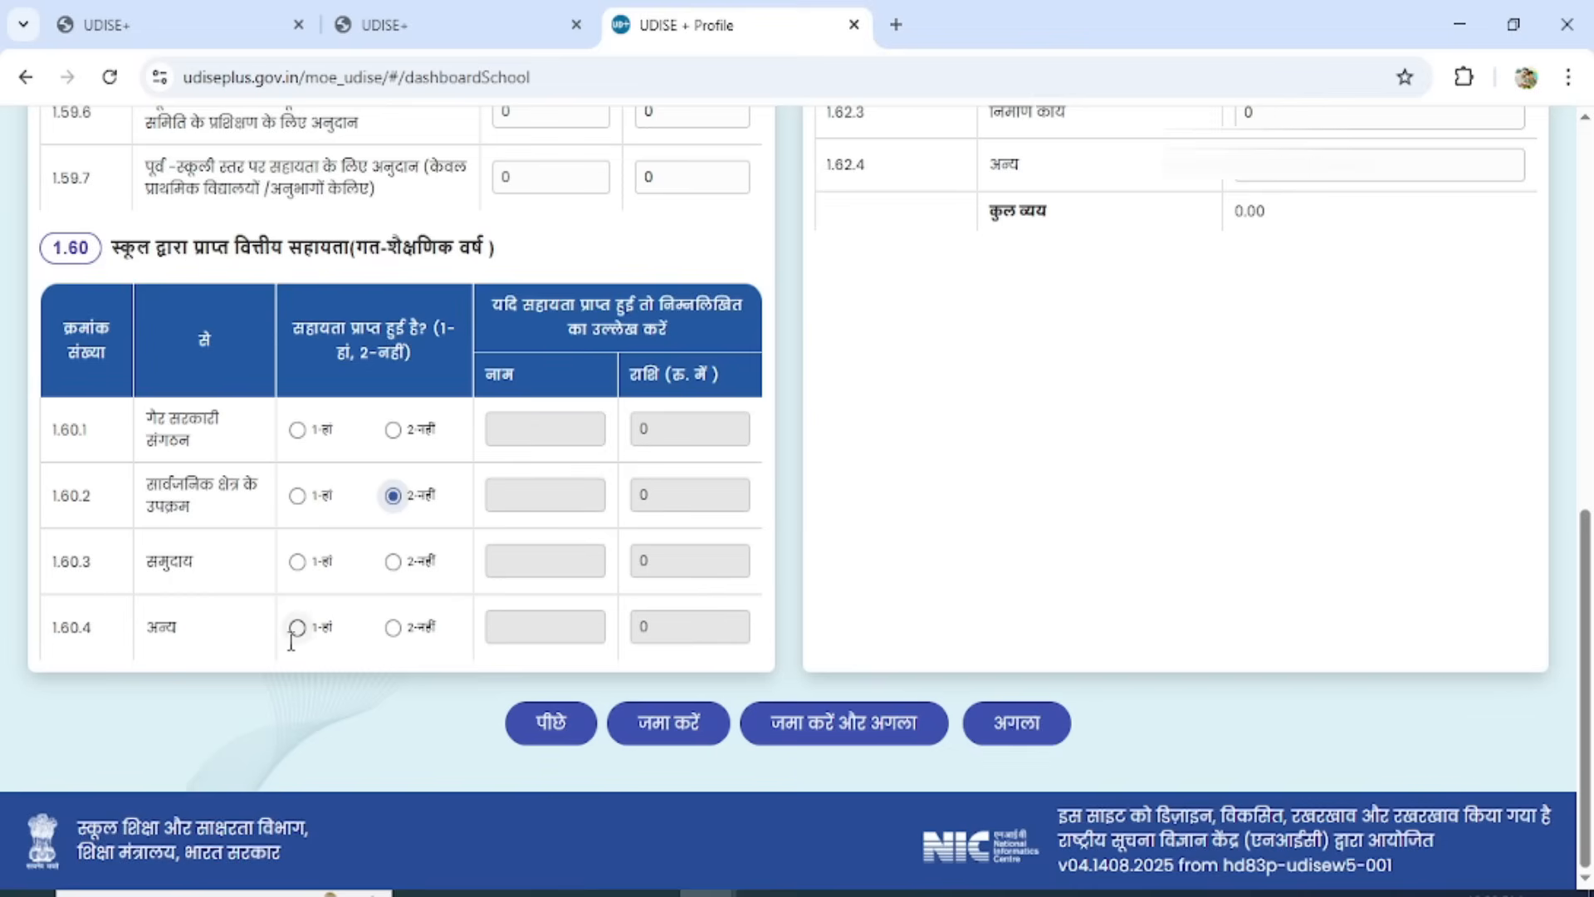
pyautogui.click(393, 430)
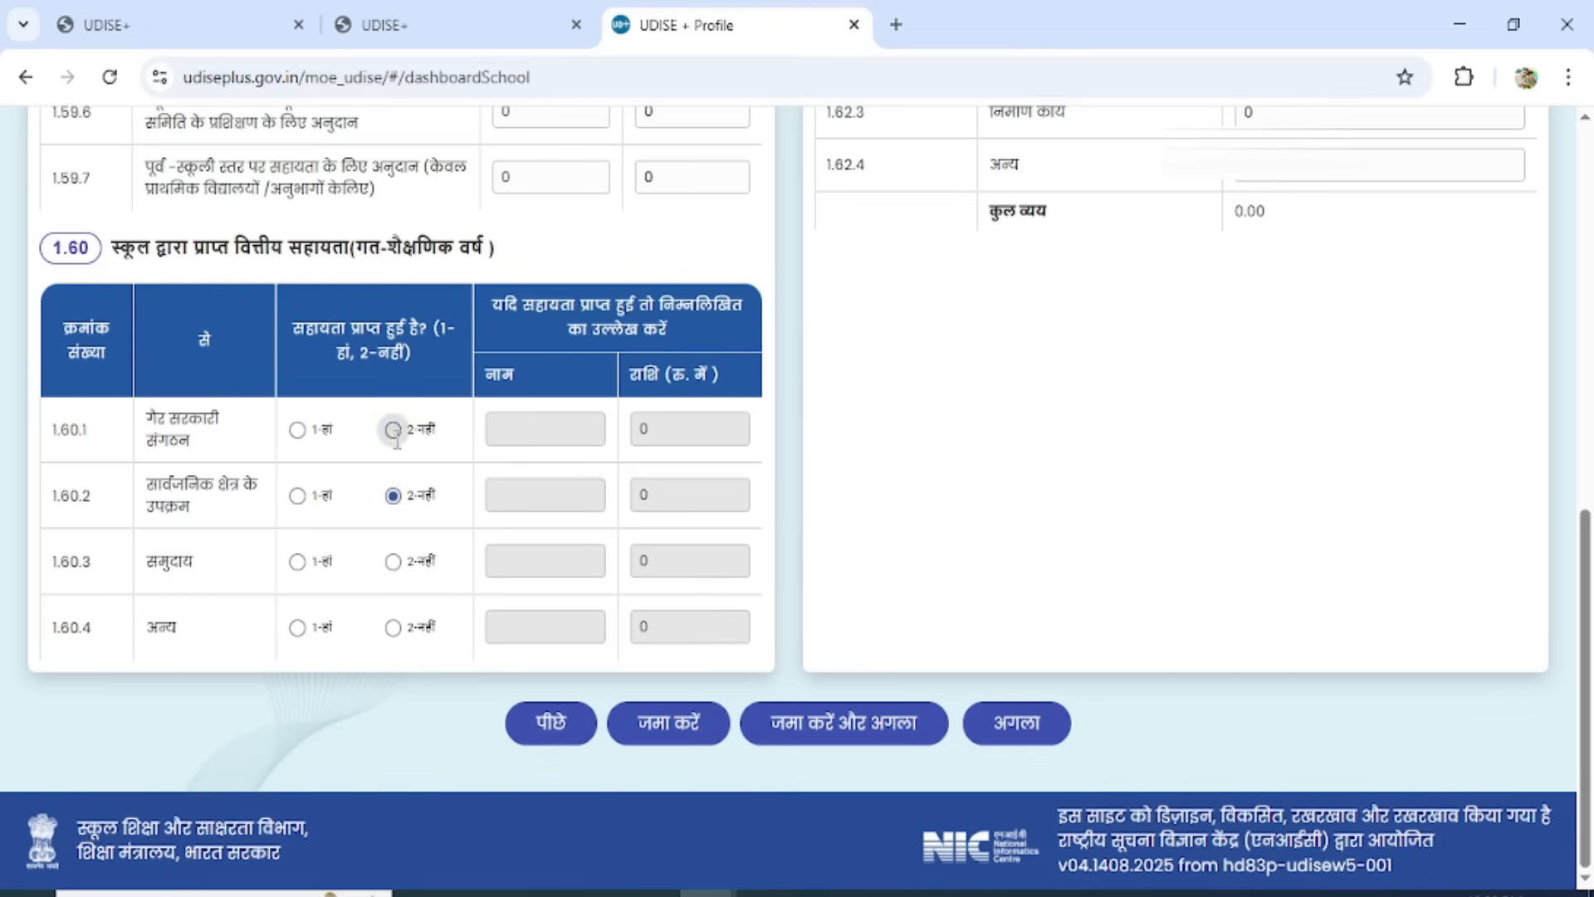
pyautogui.click(393, 562)
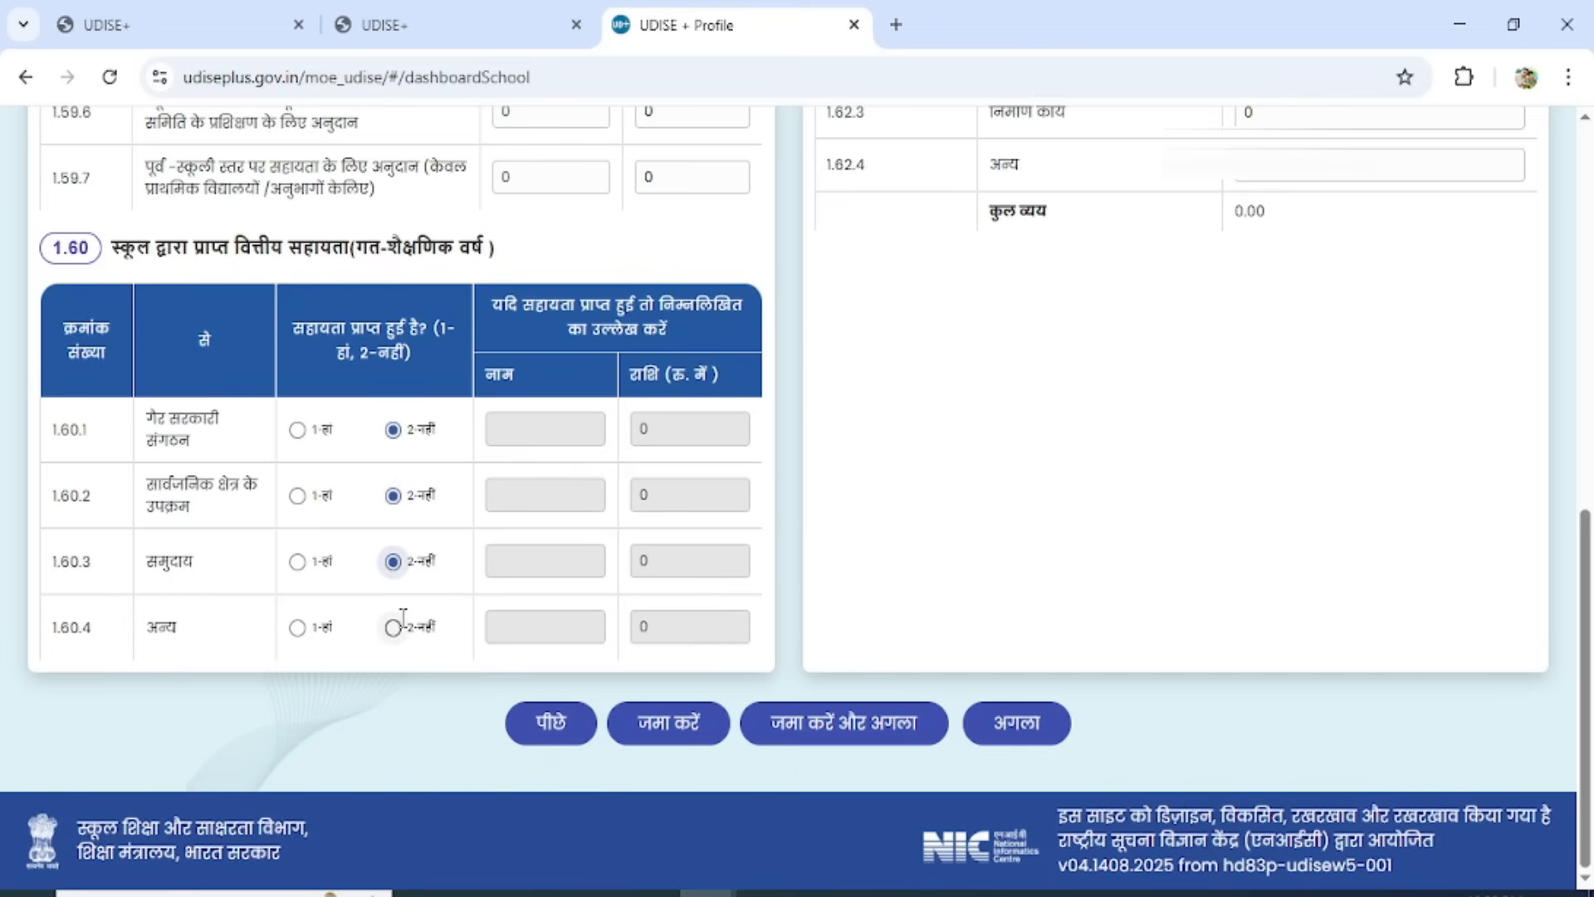
pyautogui.click(393, 628)
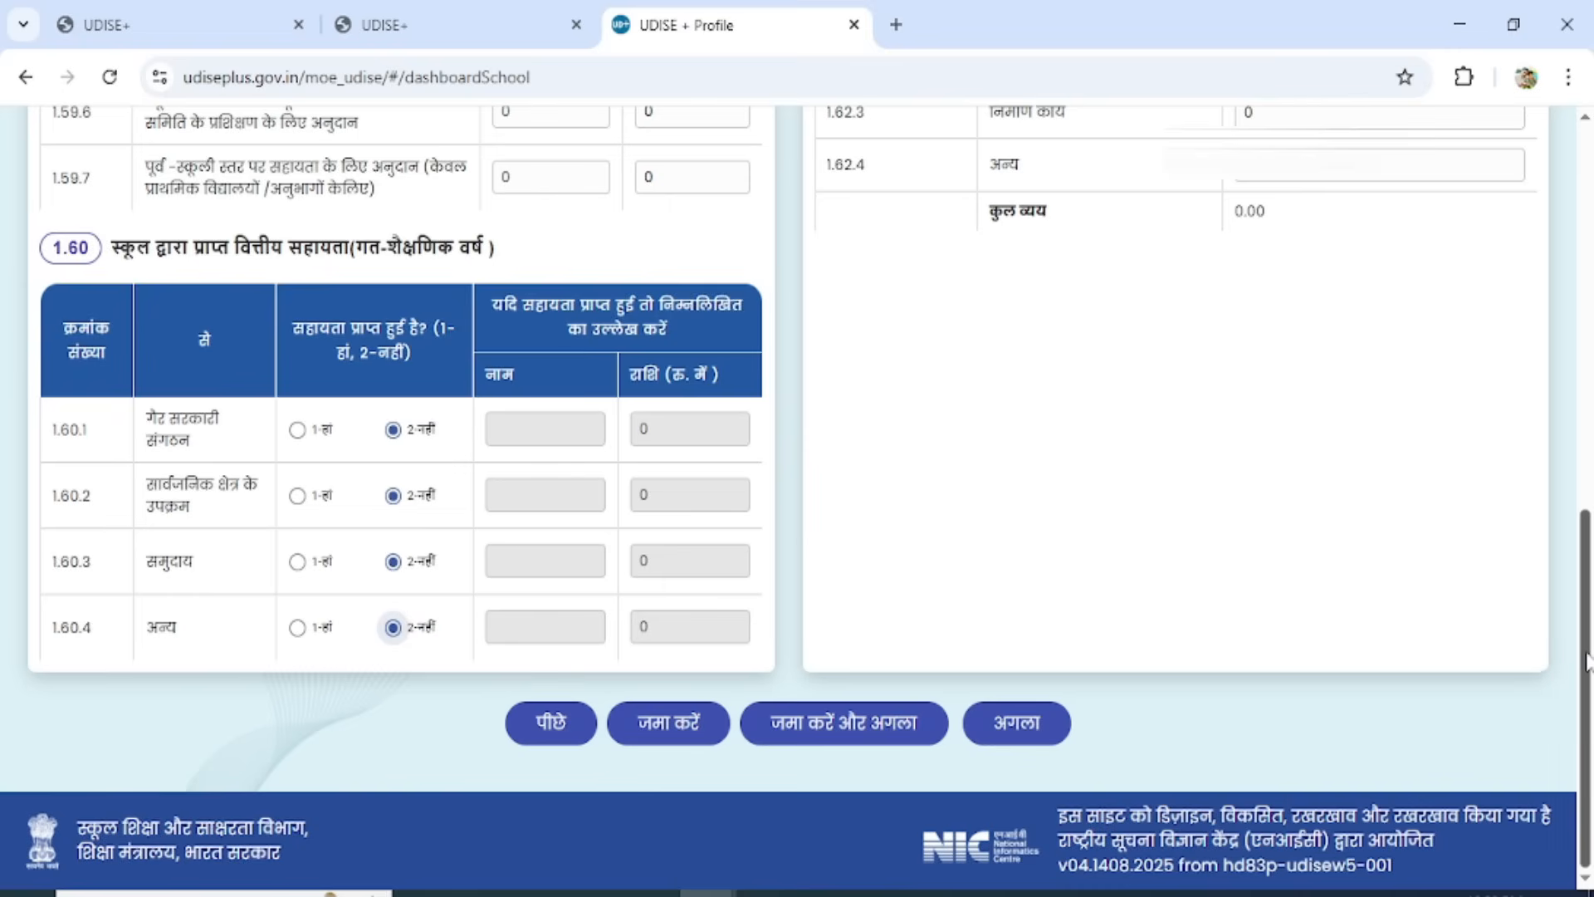
# In 1.61, answer 2 - No for the ICT inventory register and 1 - Yes for the sports and library book registers.
pyautogui.moveTo(1586, 665); pyautogui.dragTo(1588, 353)
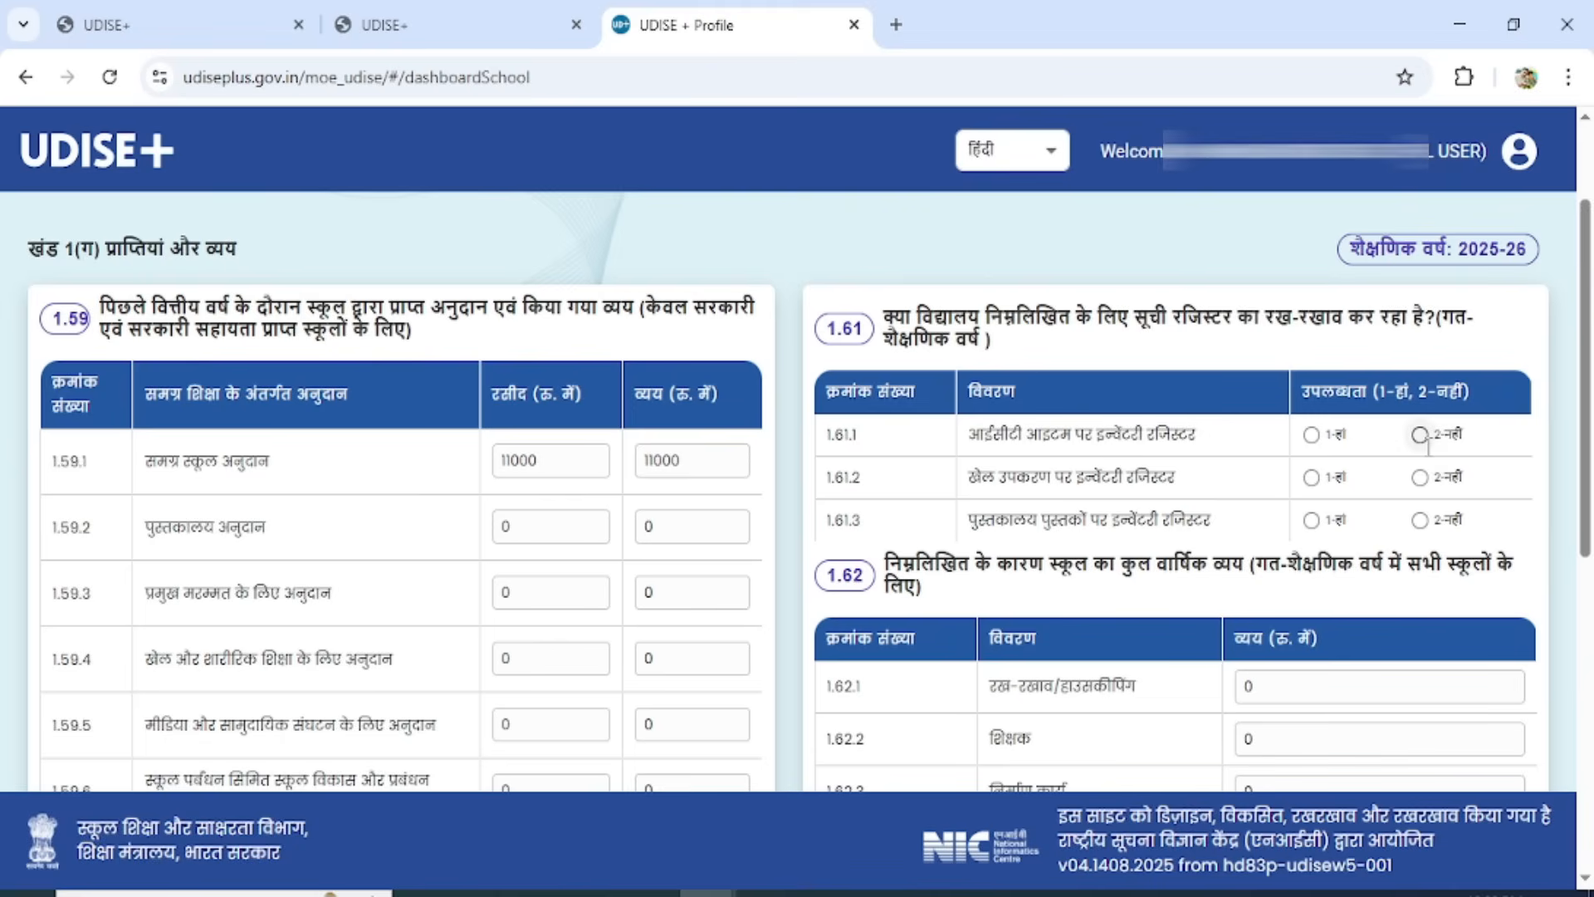
pyautogui.click(1419, 434)
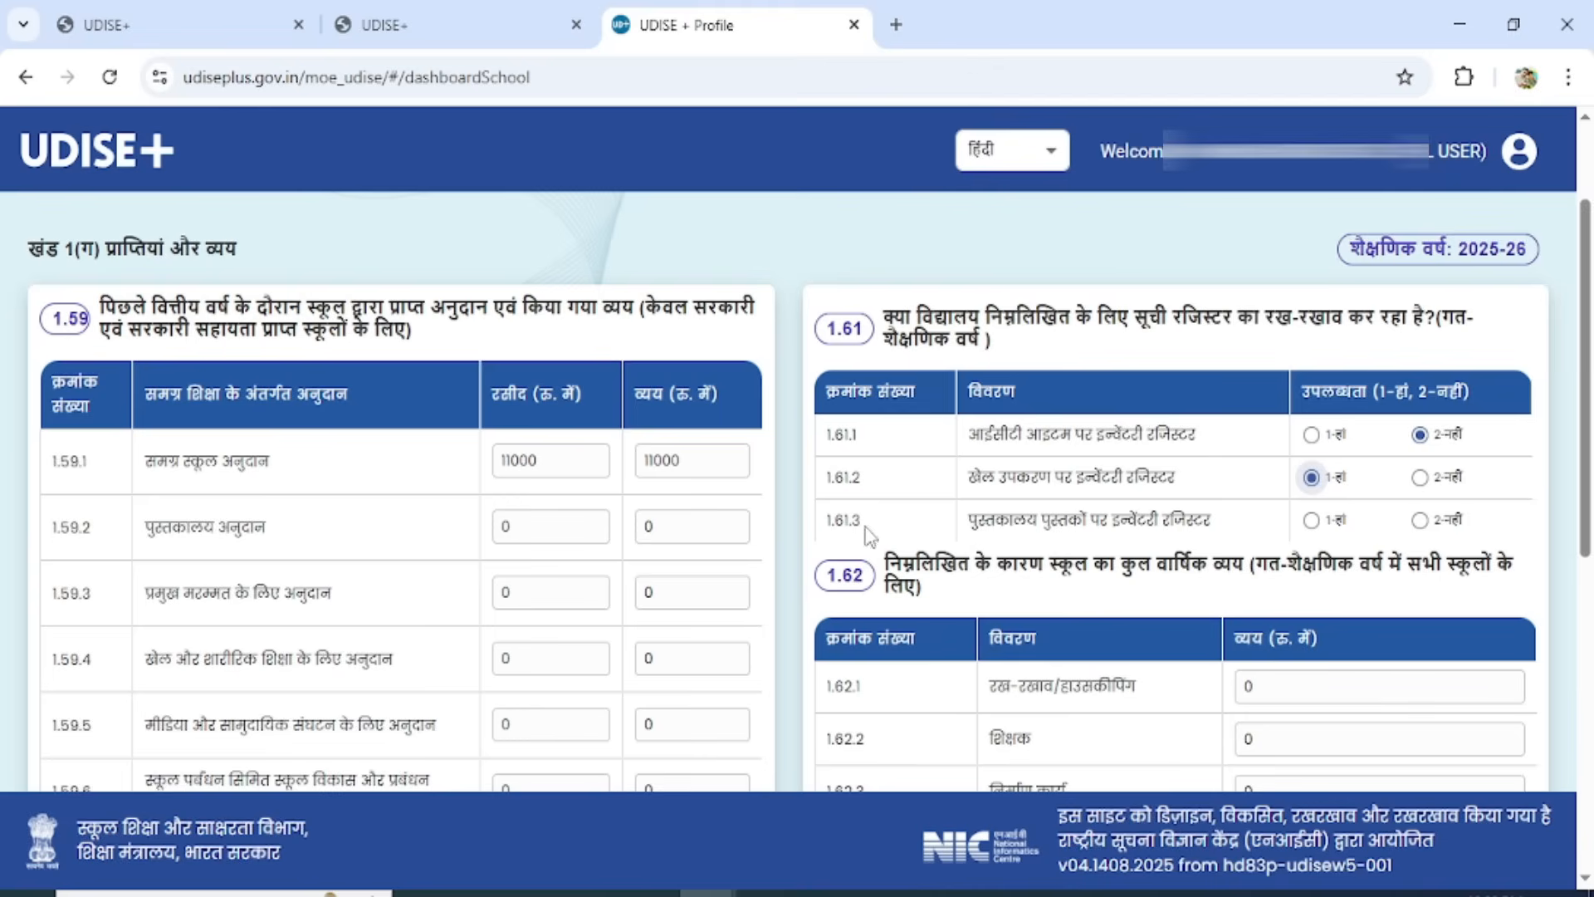
pyautogui.click(1323, 523)
# In 1.62, enter annual expenditure of 9000 for maintenance/housekeeping and 2000 for others, then save and continue to form 2.1 to 2.6.
pyautogui.moveTo(1586, 440); pyautogui.dragTo(1590, 581)
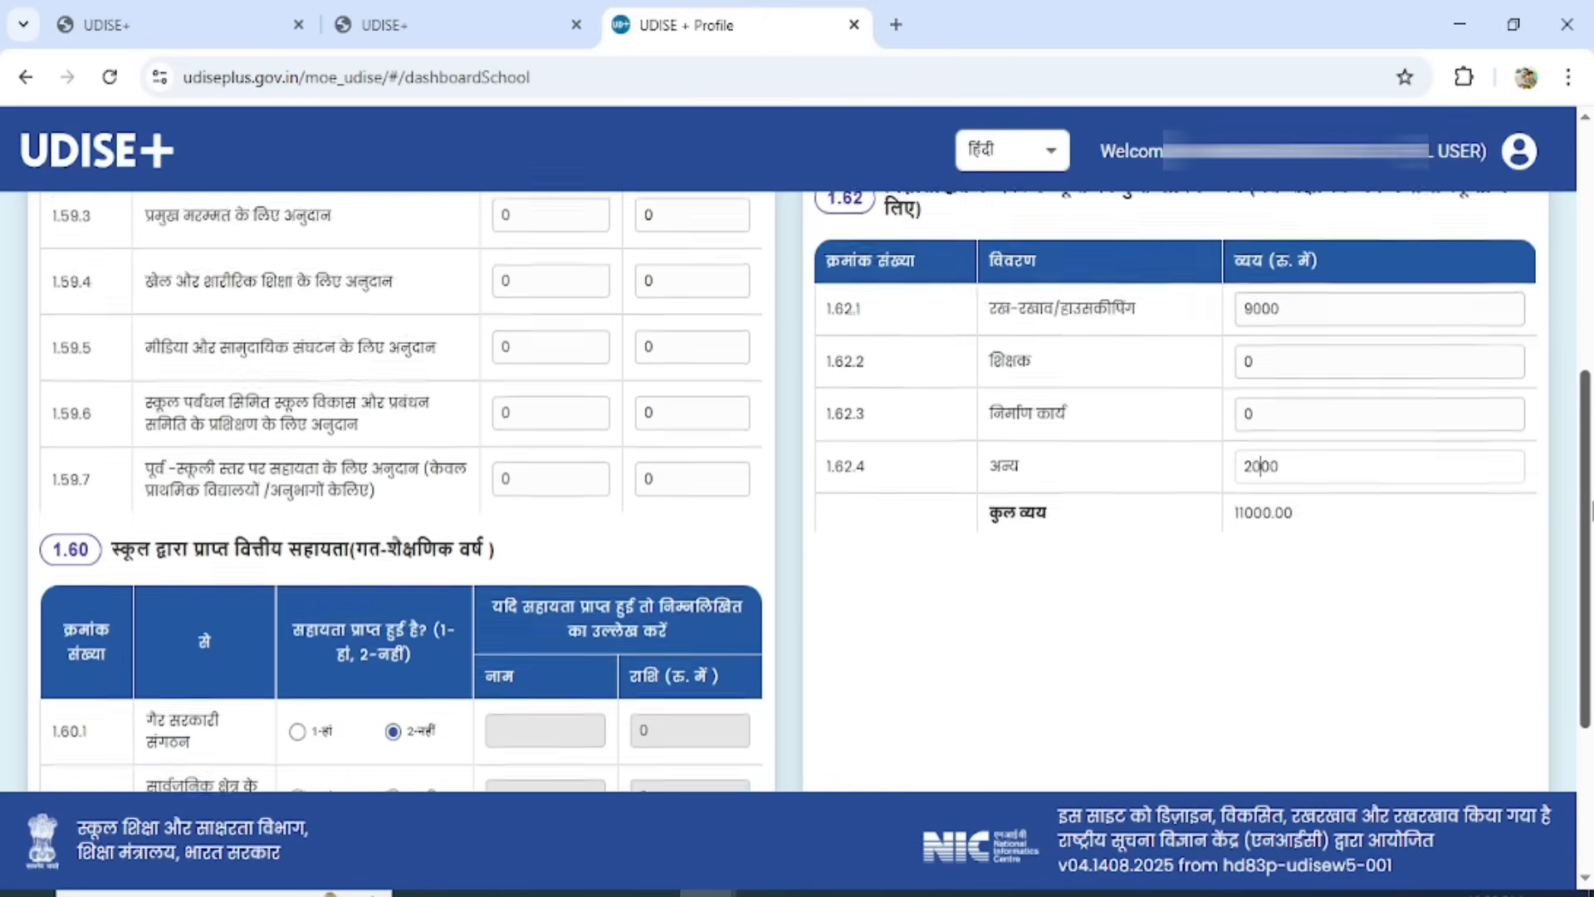
pyautogui.scroll(-4, 948, 696)
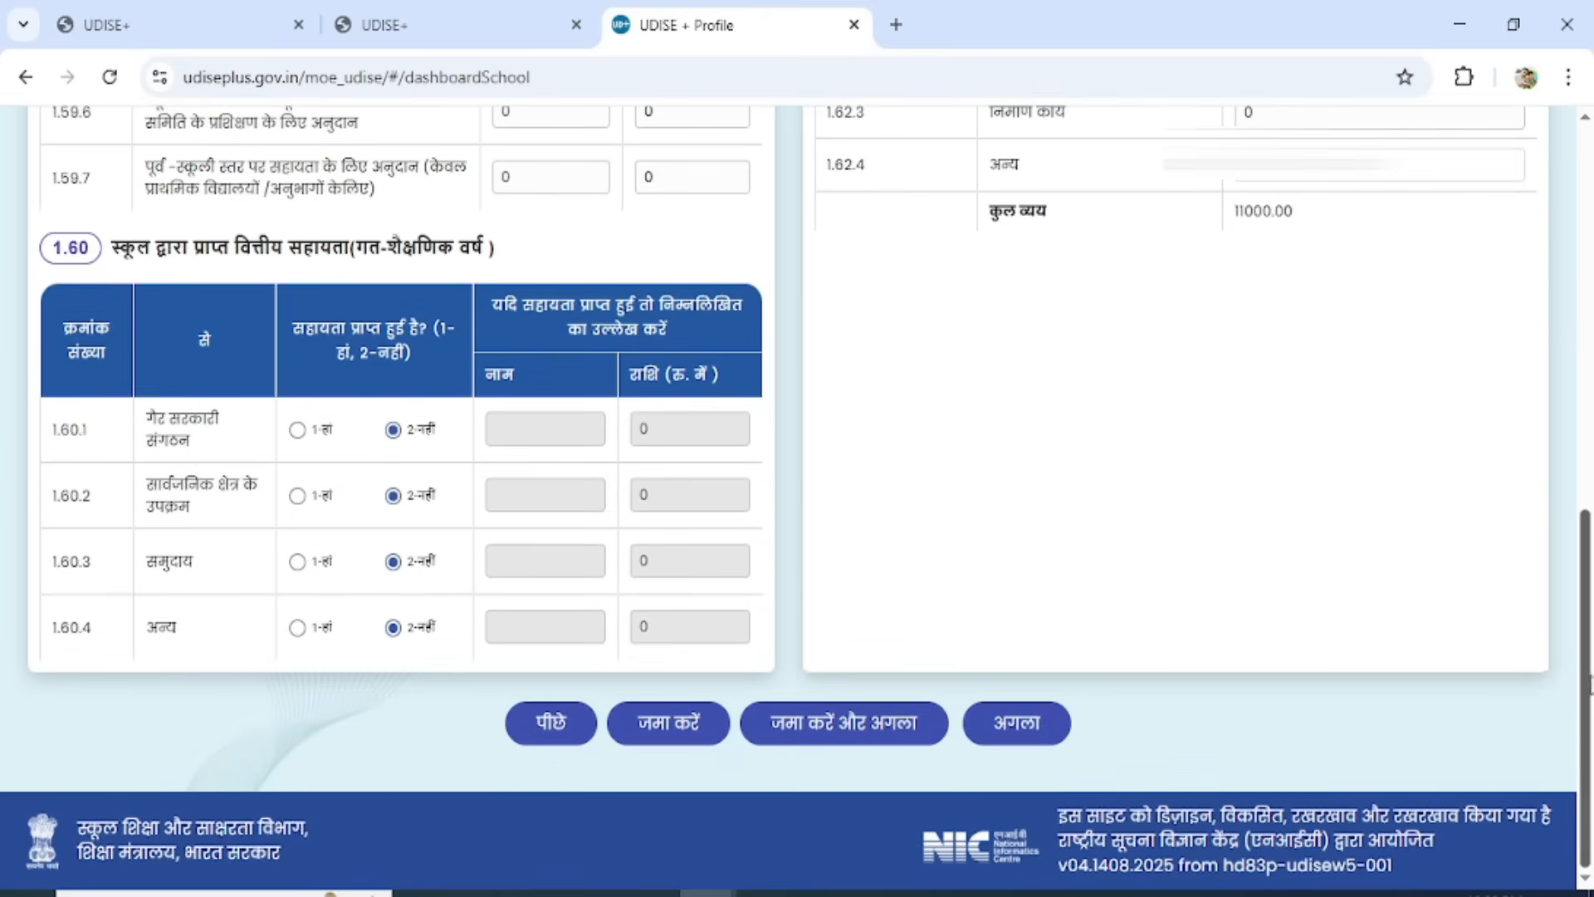
pyautogui.click(848, 723)
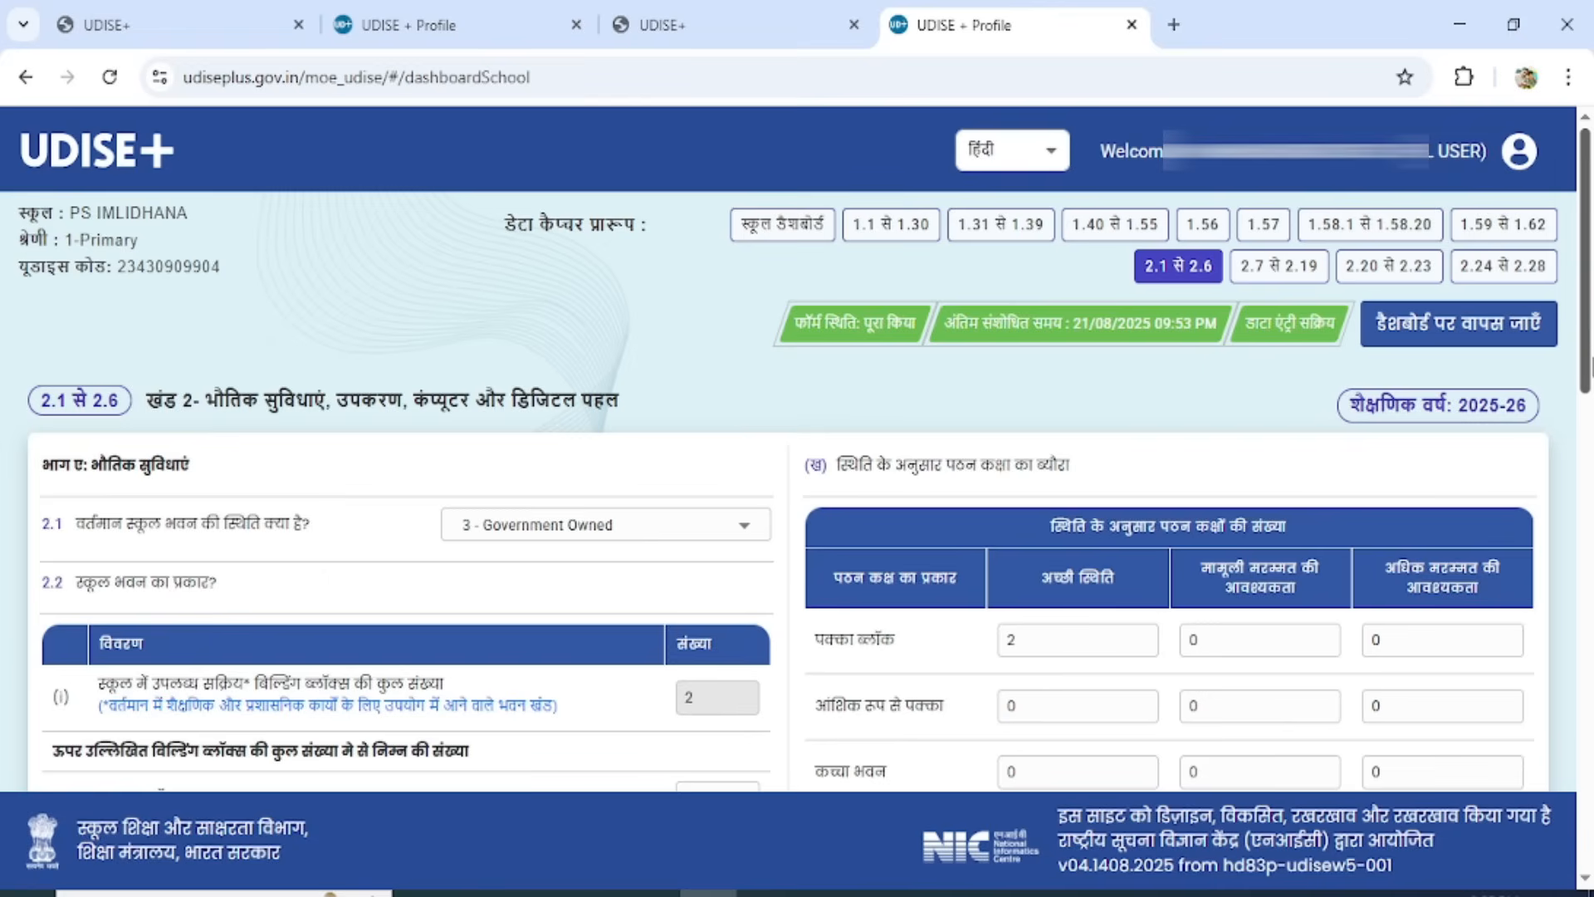
# Select 3 - Government Owned as the school building's current status in 2.1.
pyautogui.moveTo(1590, 324); pyautogui.dragTo(1591, 427)
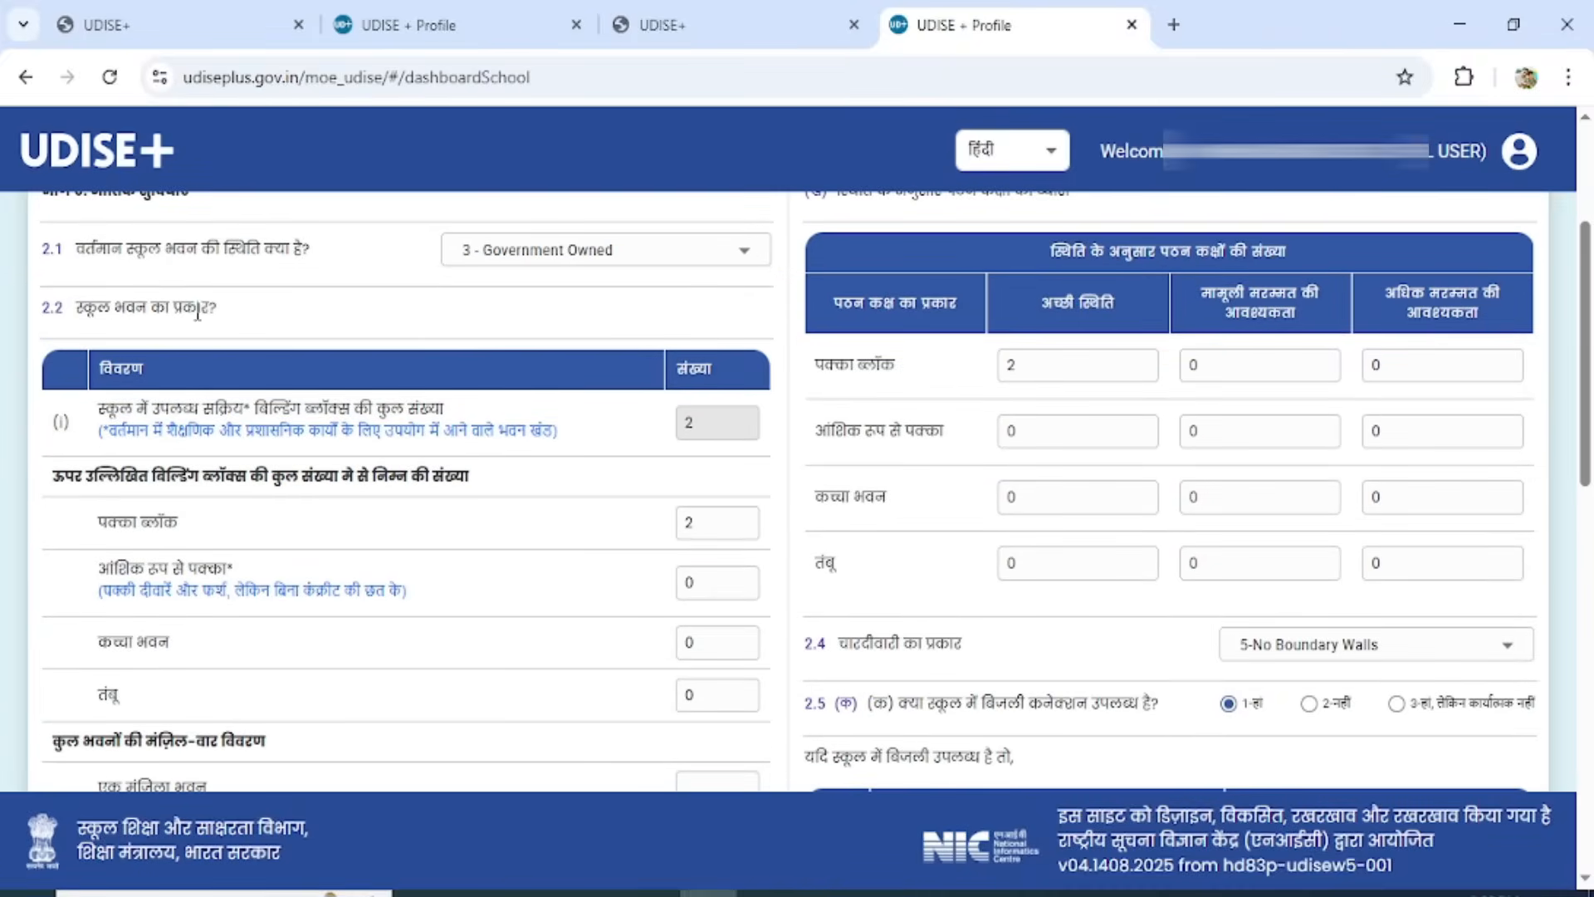
pyautogui.click(672, 258)
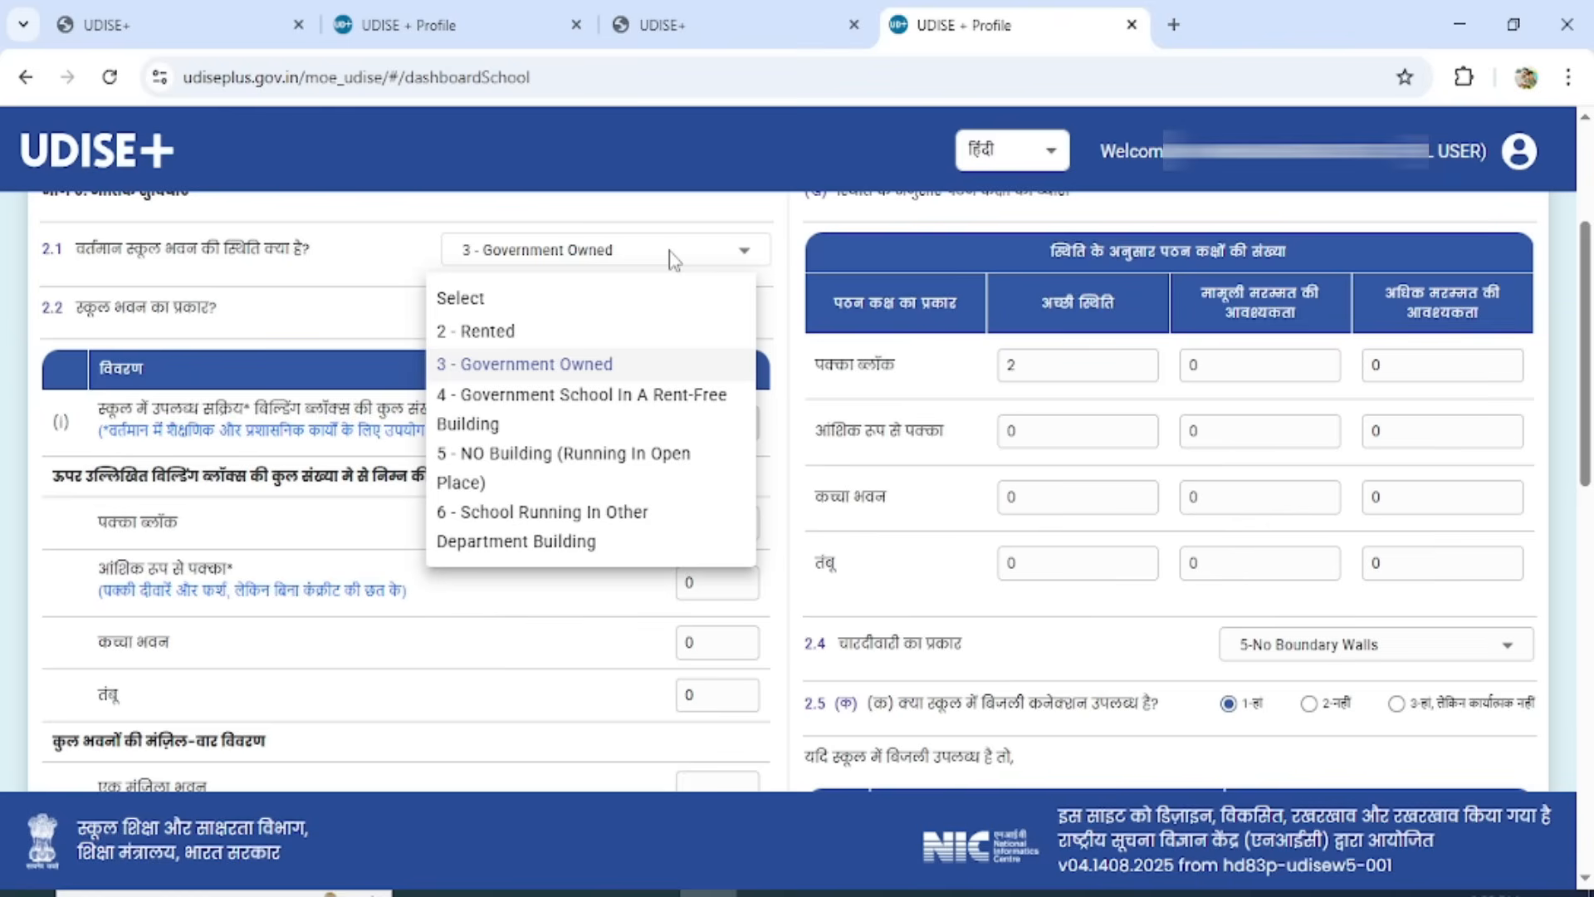
pyautogui.click(494, 373)
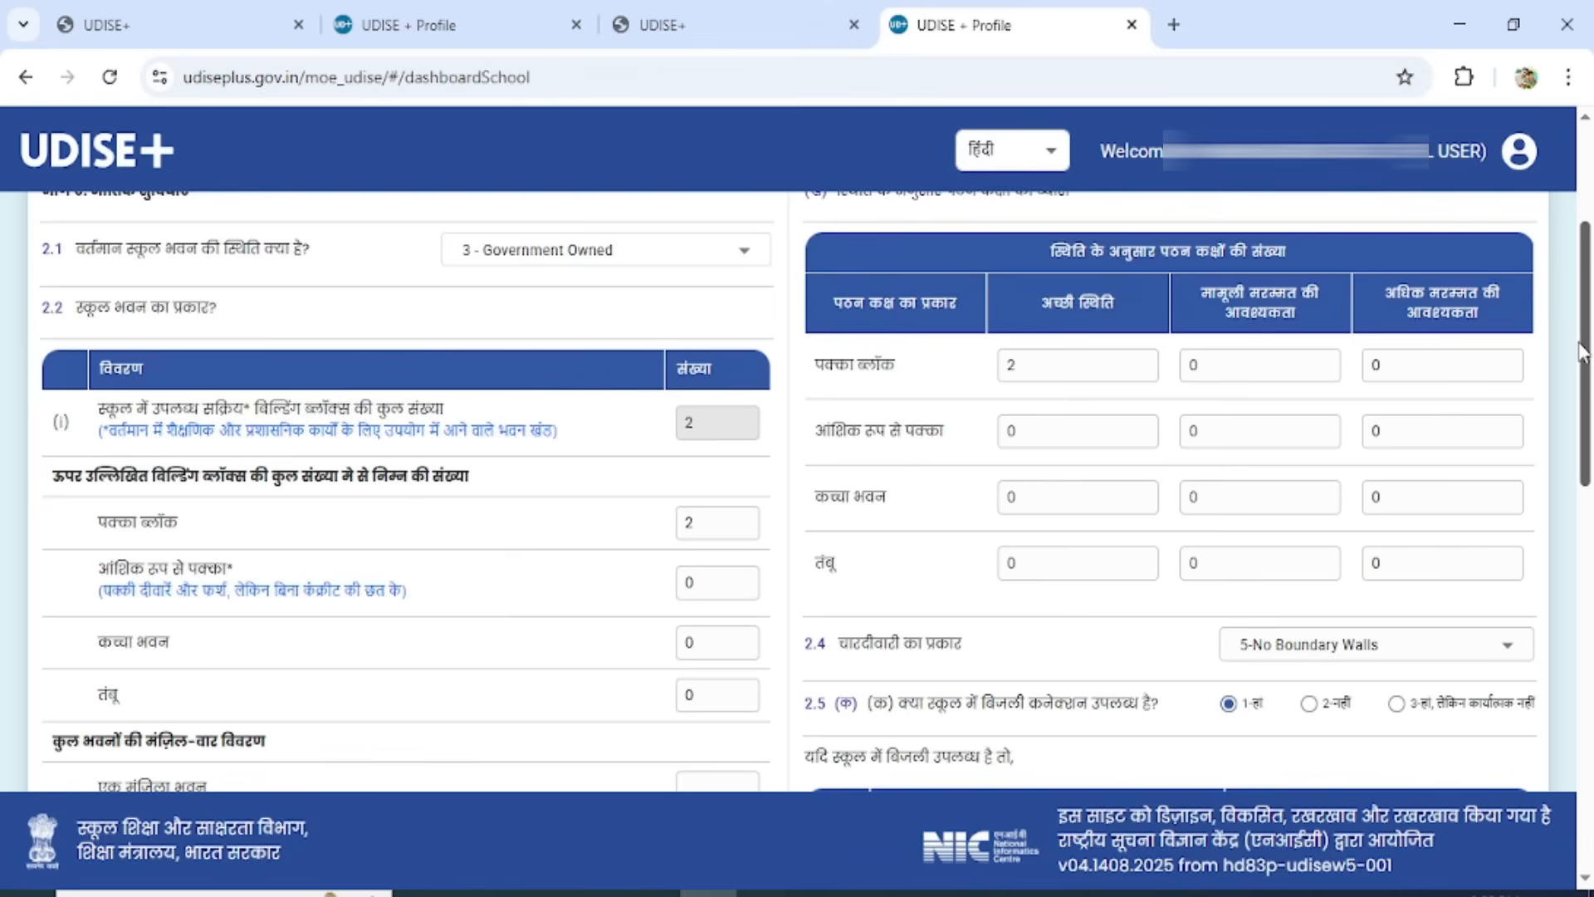
# Set the number of pucca building blocks in 2.2 to 1.
pyautogui.moveTo(1581, 353); pyautogui.dragTo(1579, 390)
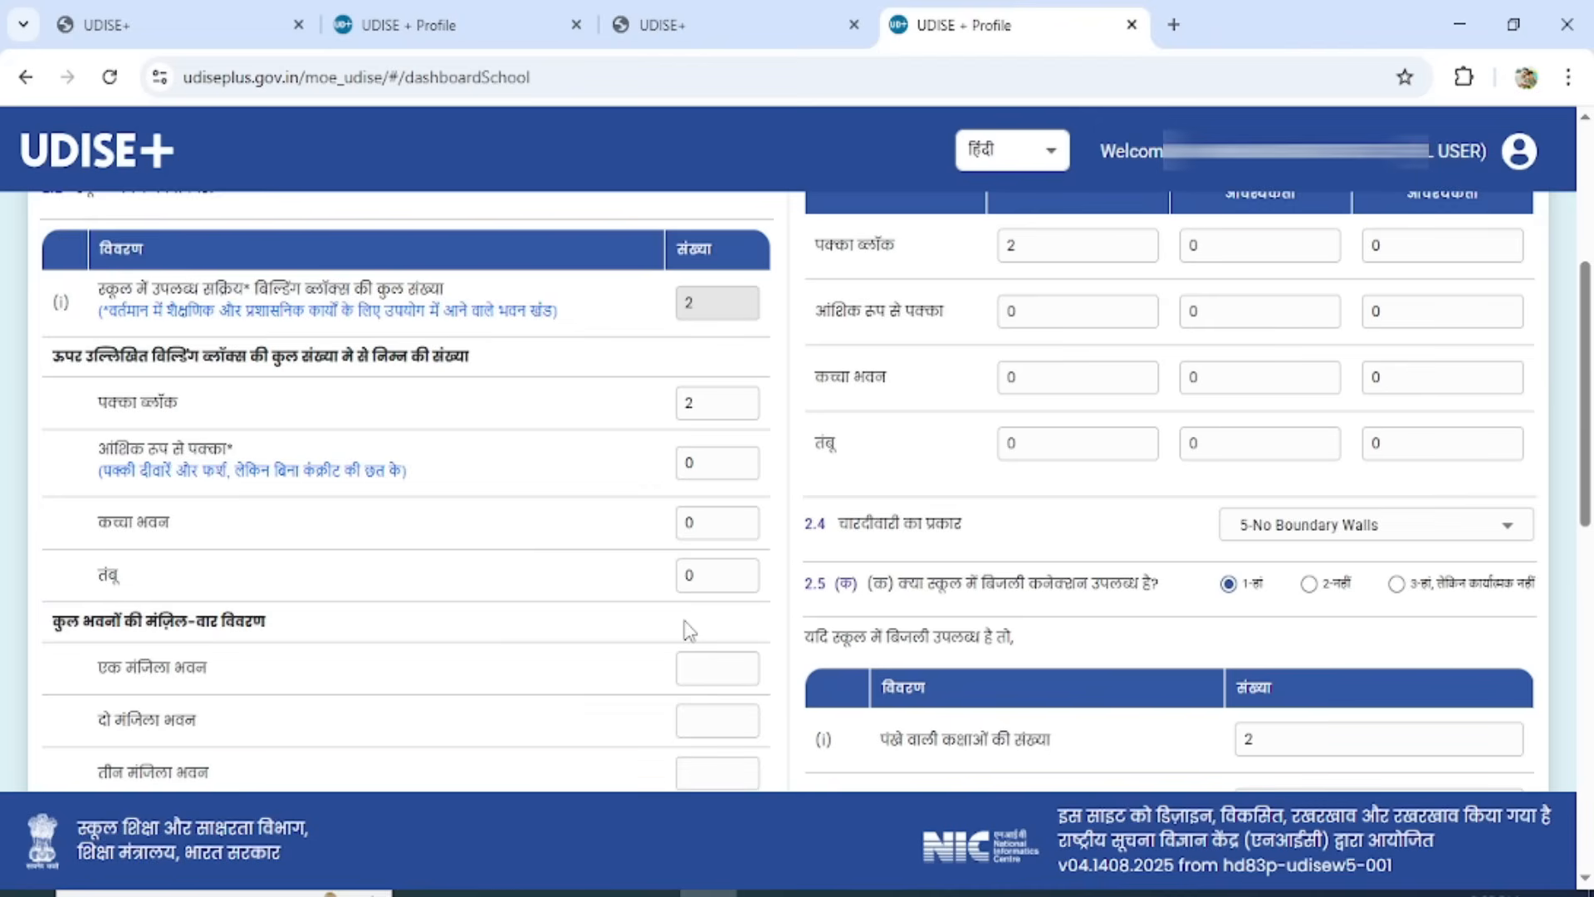
pyautogui.scroll(-1, 689, 631)
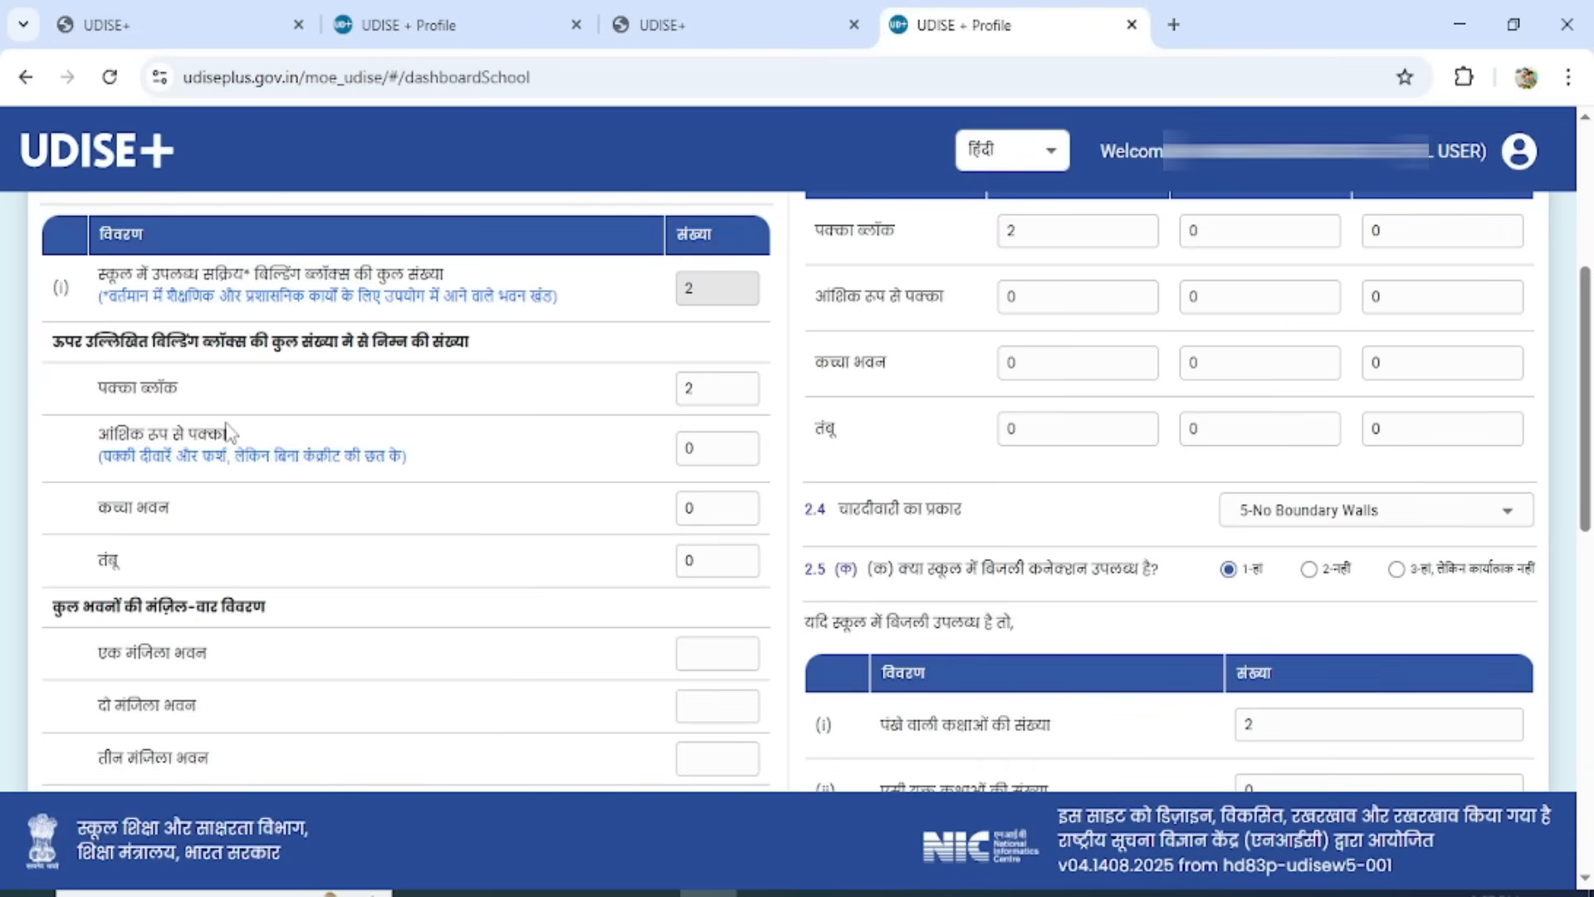
pyautogui.moveTo(712, 395); pyautogui.dragTo(655, 399)
pyautogui.write('1')
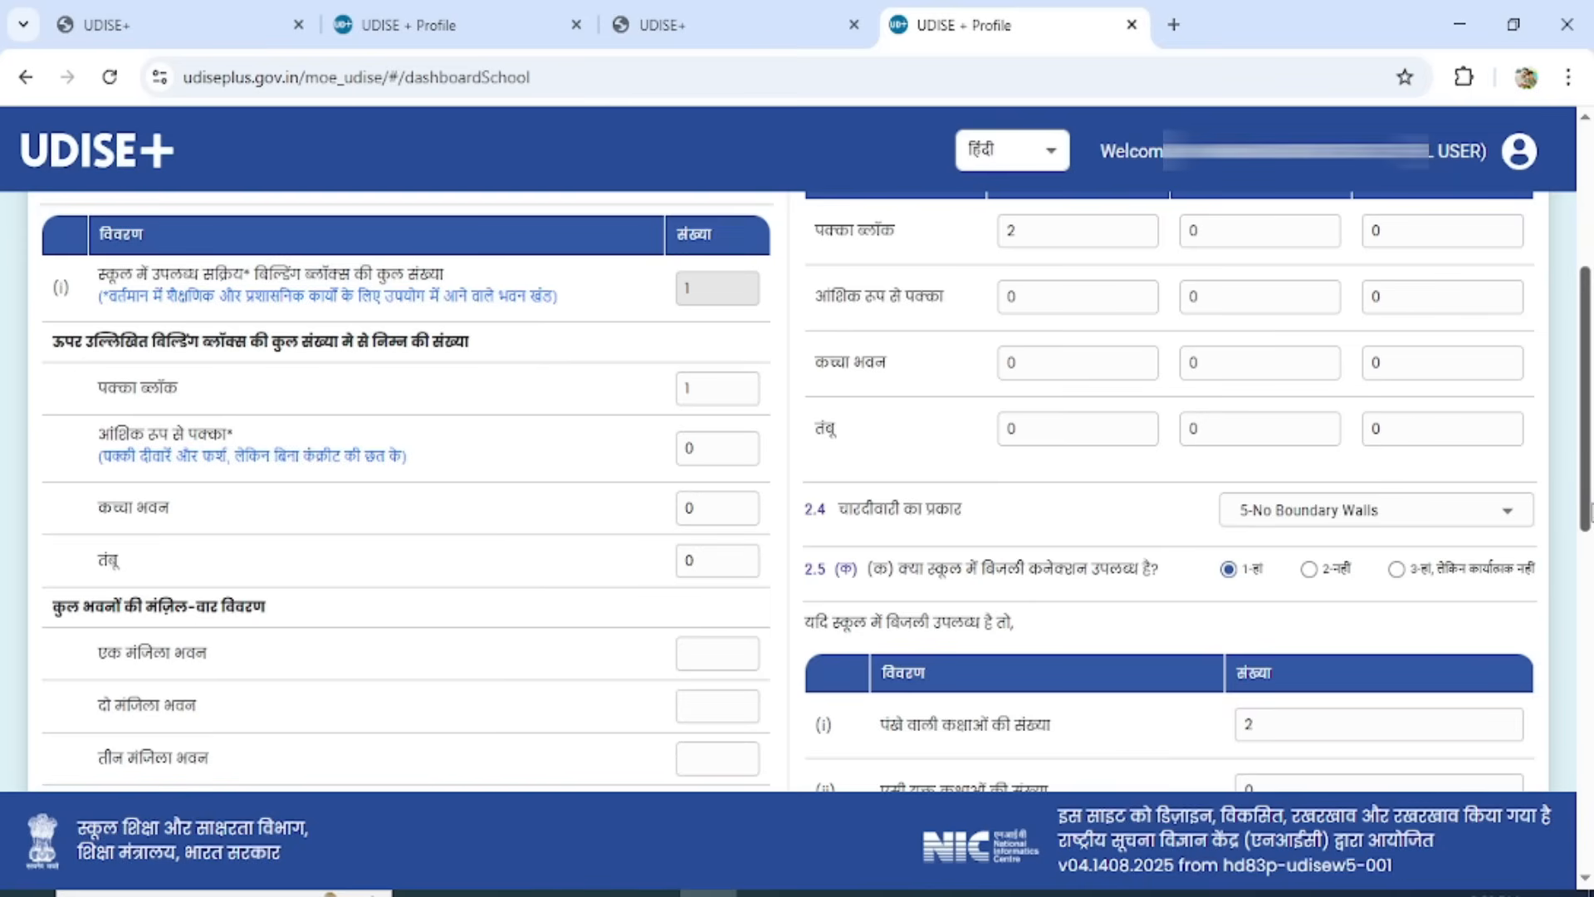
# In the storey-wise building details of 2.2, enter 01 single-storey building and 0 for two-storey, three-storey and multi-storey buildings.
pyautogui.scroll(-1, 1588, 495)
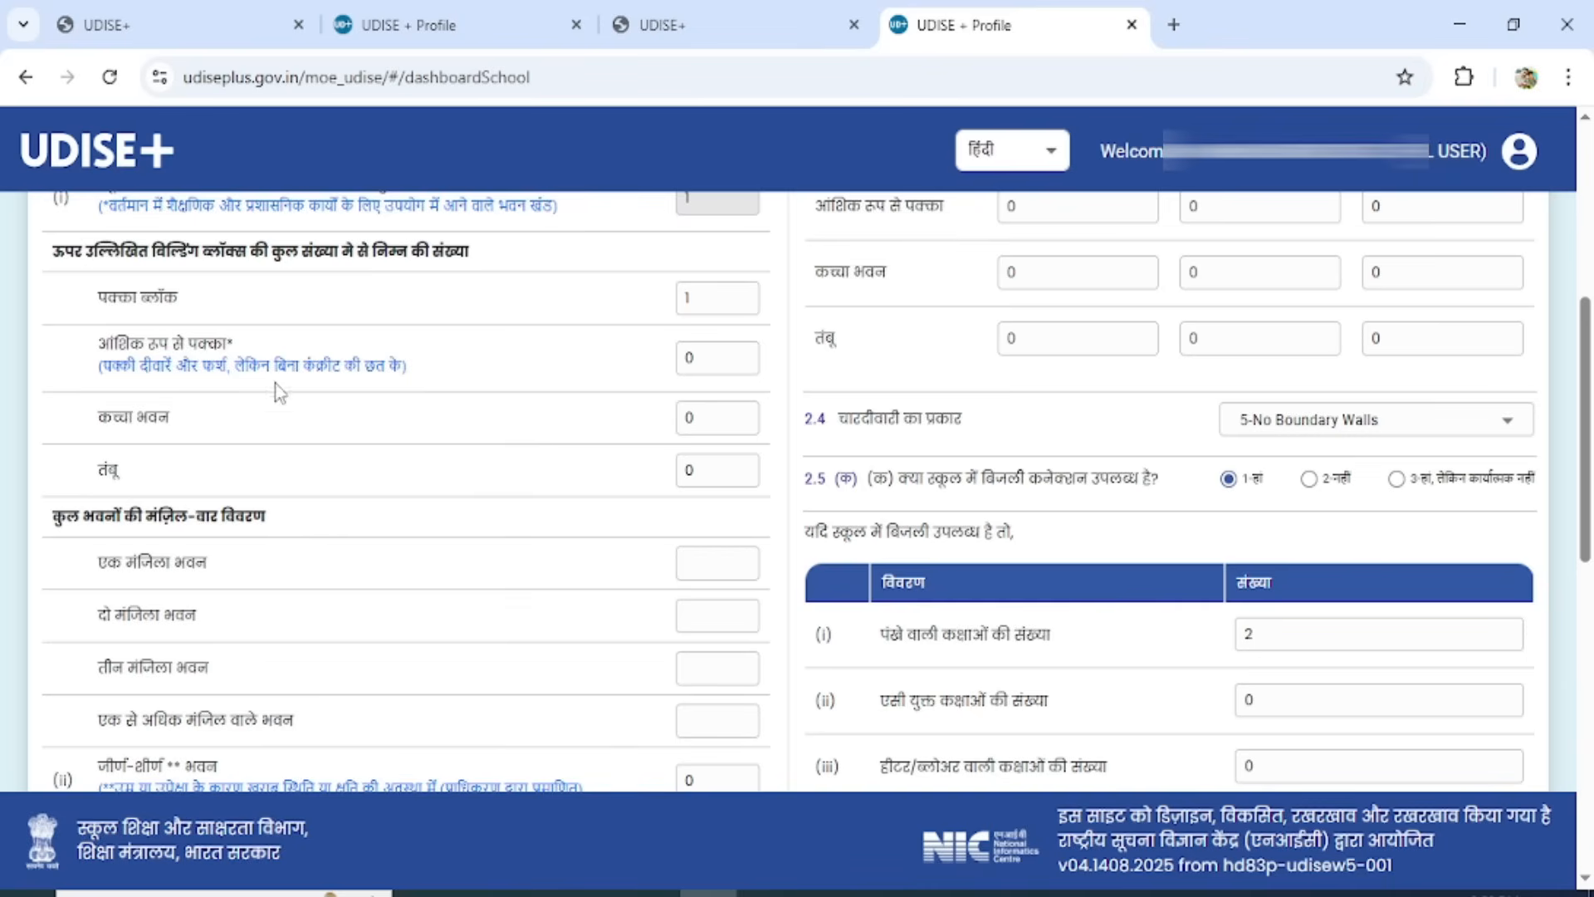
pyautogui.moveTo(1590, 365); pyautogui.dragTo(1587, 451)
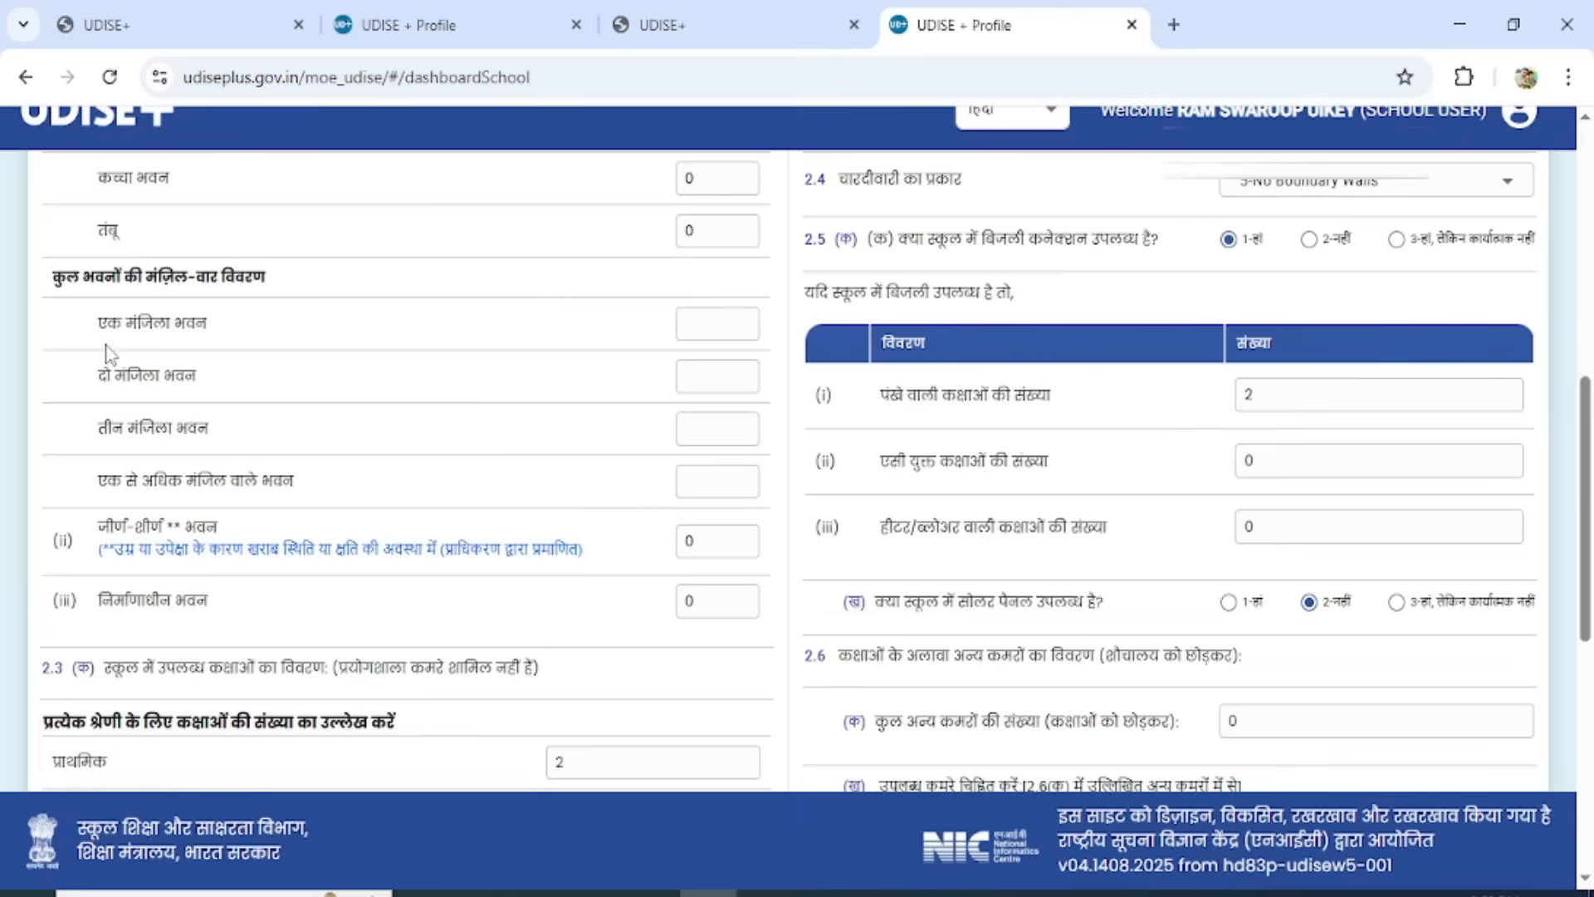
pyautogui.click(737, 336)
pyautogui.write('01')
pyautogui.click(720, 391)
pyautogui.write('0')
pyautogui.click(713, 422)
pyautogui.write('0')
pyautogui.click(709, 482)
pyautogui.write('0')
# Check the classroom counts in 2.3, including rooms not in use, under construction and dilapidated.
pyautogui.scroll(-5, 526, 614)
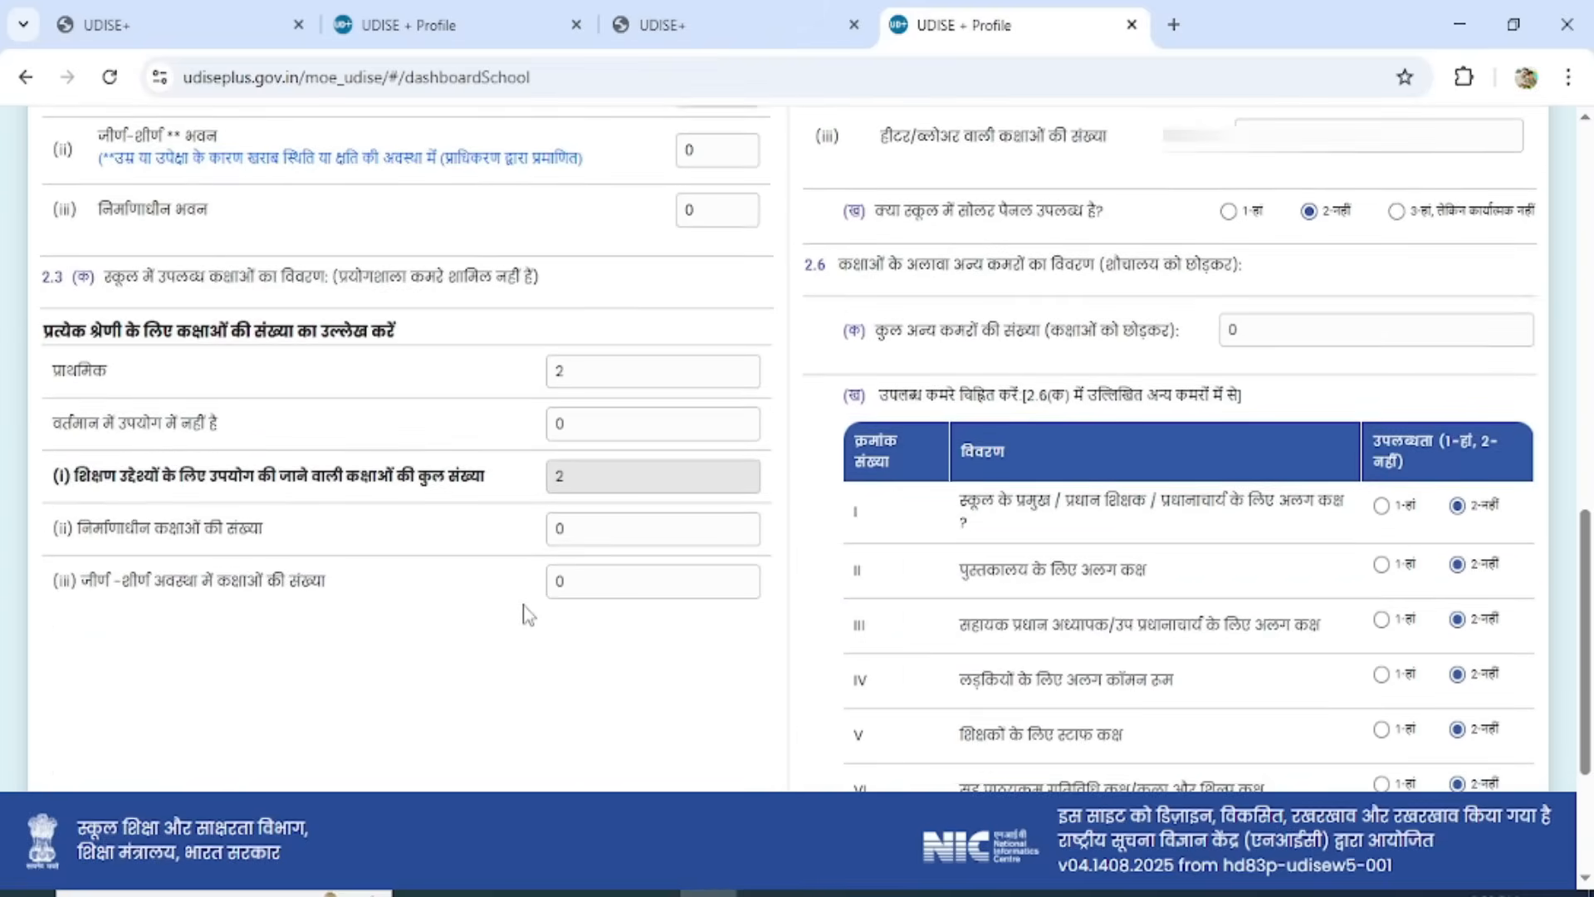
pyautogui.scroll(-2, 526, 614)
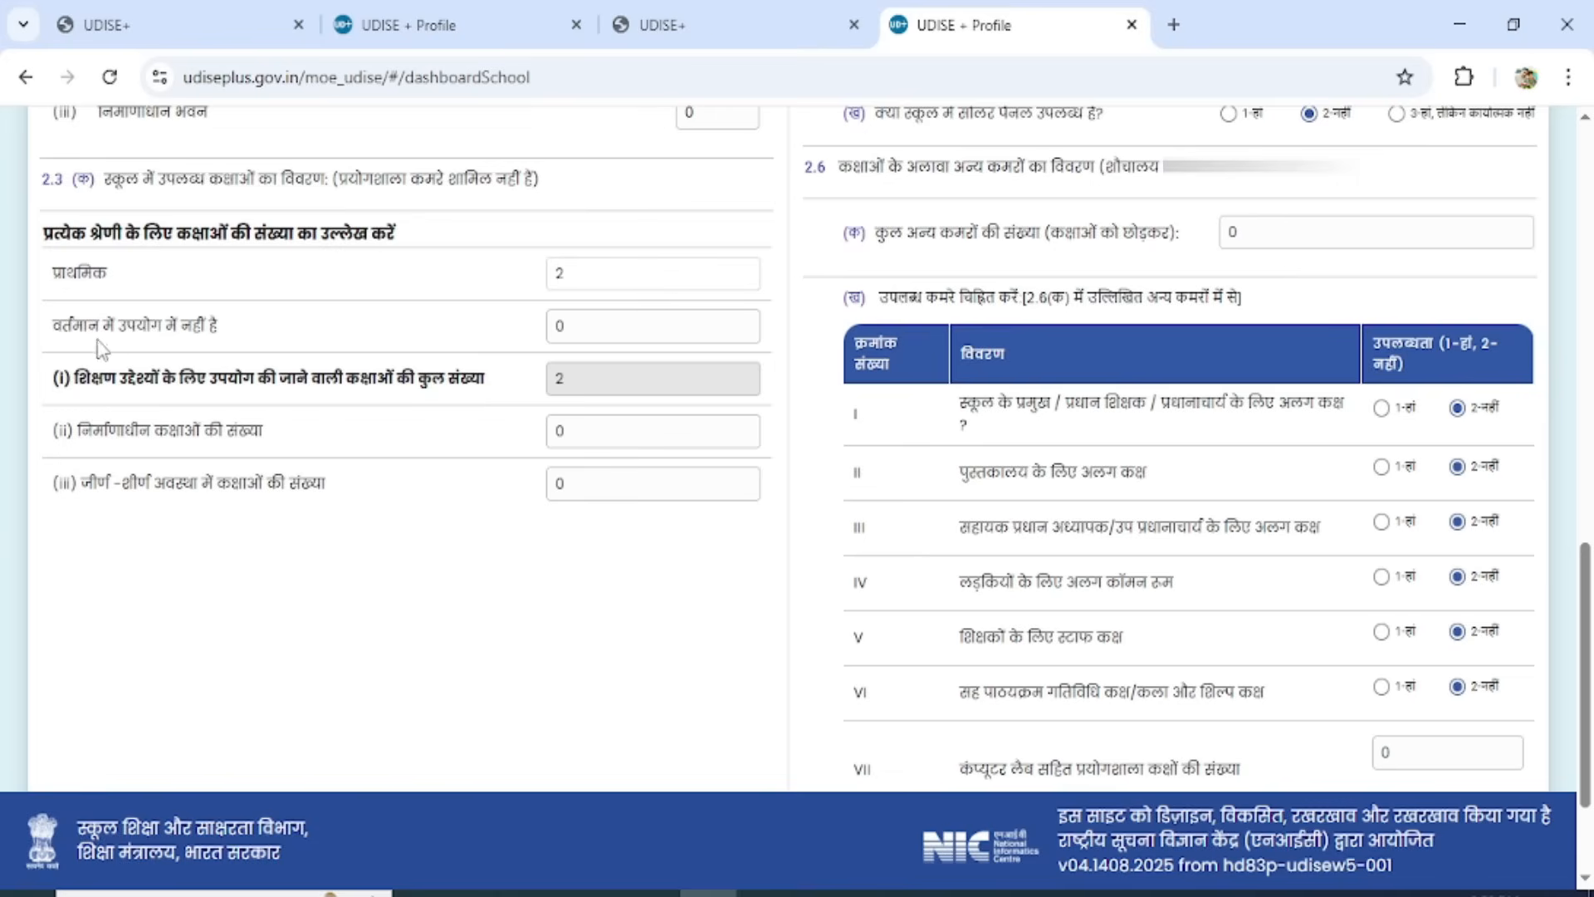
pyautogui.click(620, 336)
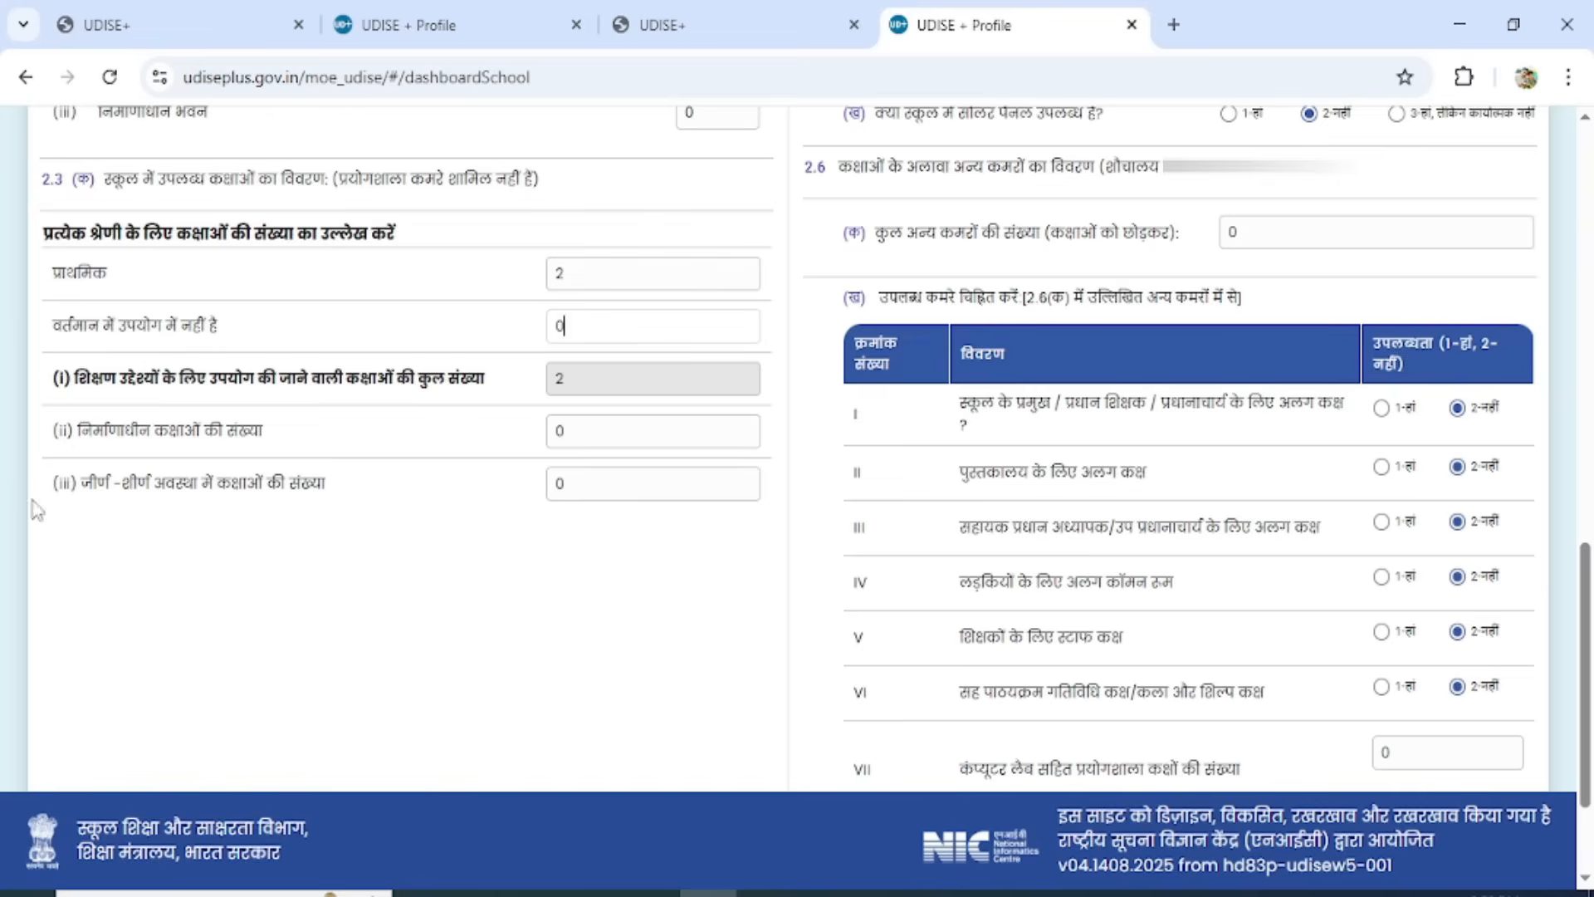
pyautogui.click(644, 442)
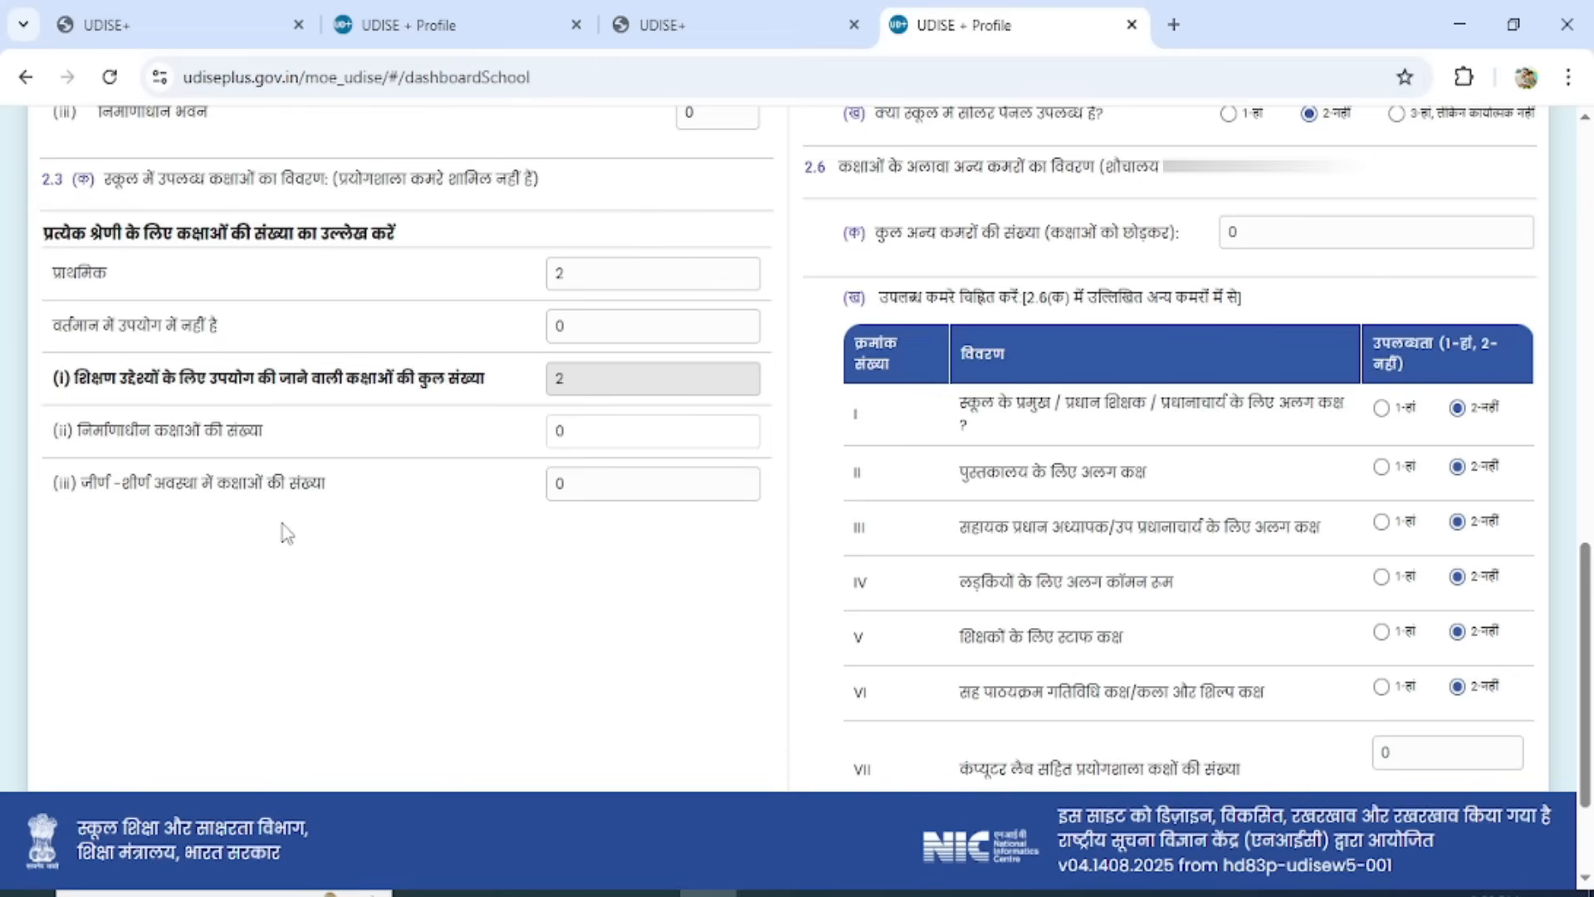
pyautogui.click(622, 497)
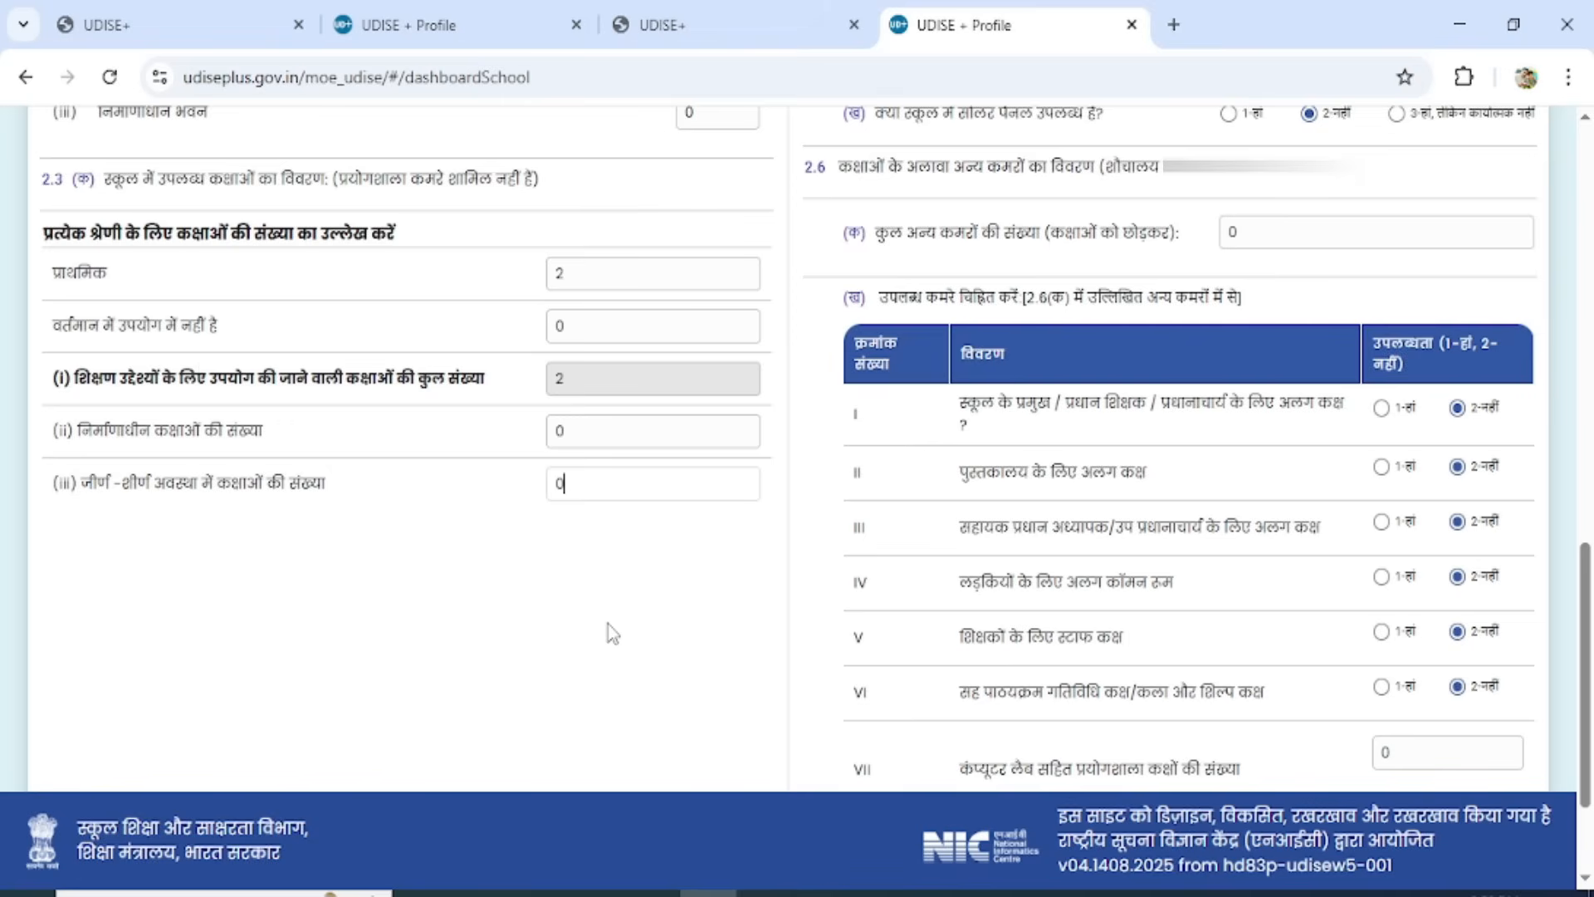
# Select 5-No Boundary Walls as the boundary wall type in 2.4.
pyautogui.moveTo(1586, 713); pyautogui.dragTo(1591, 366)
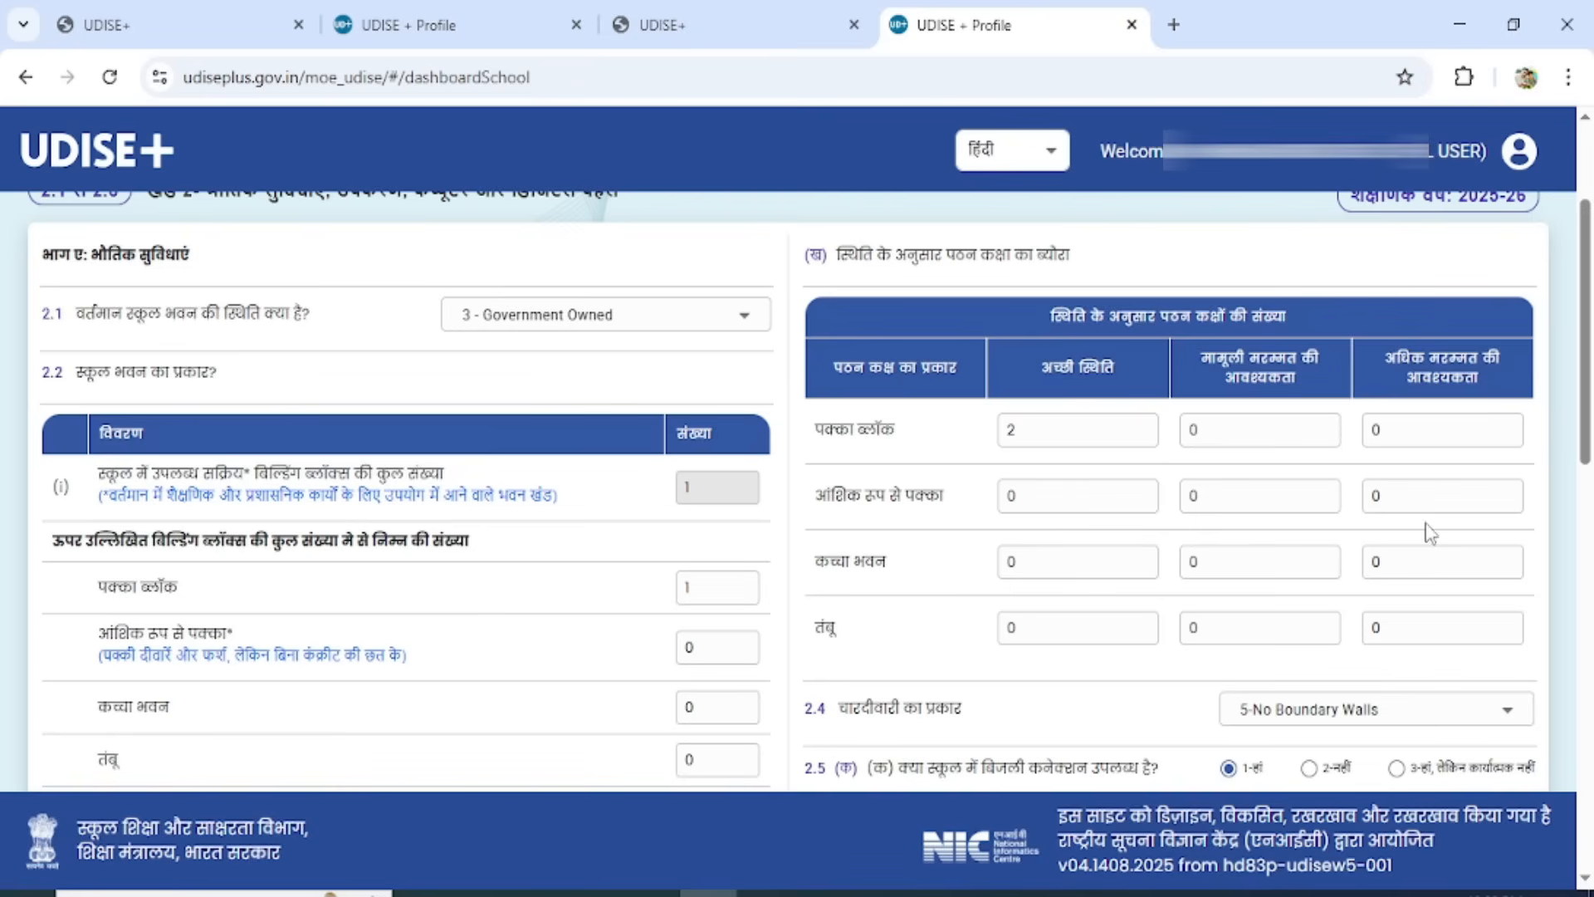
pyautogui.moveTo(1587, 428); pyautogui.dragTo(1586, 579)
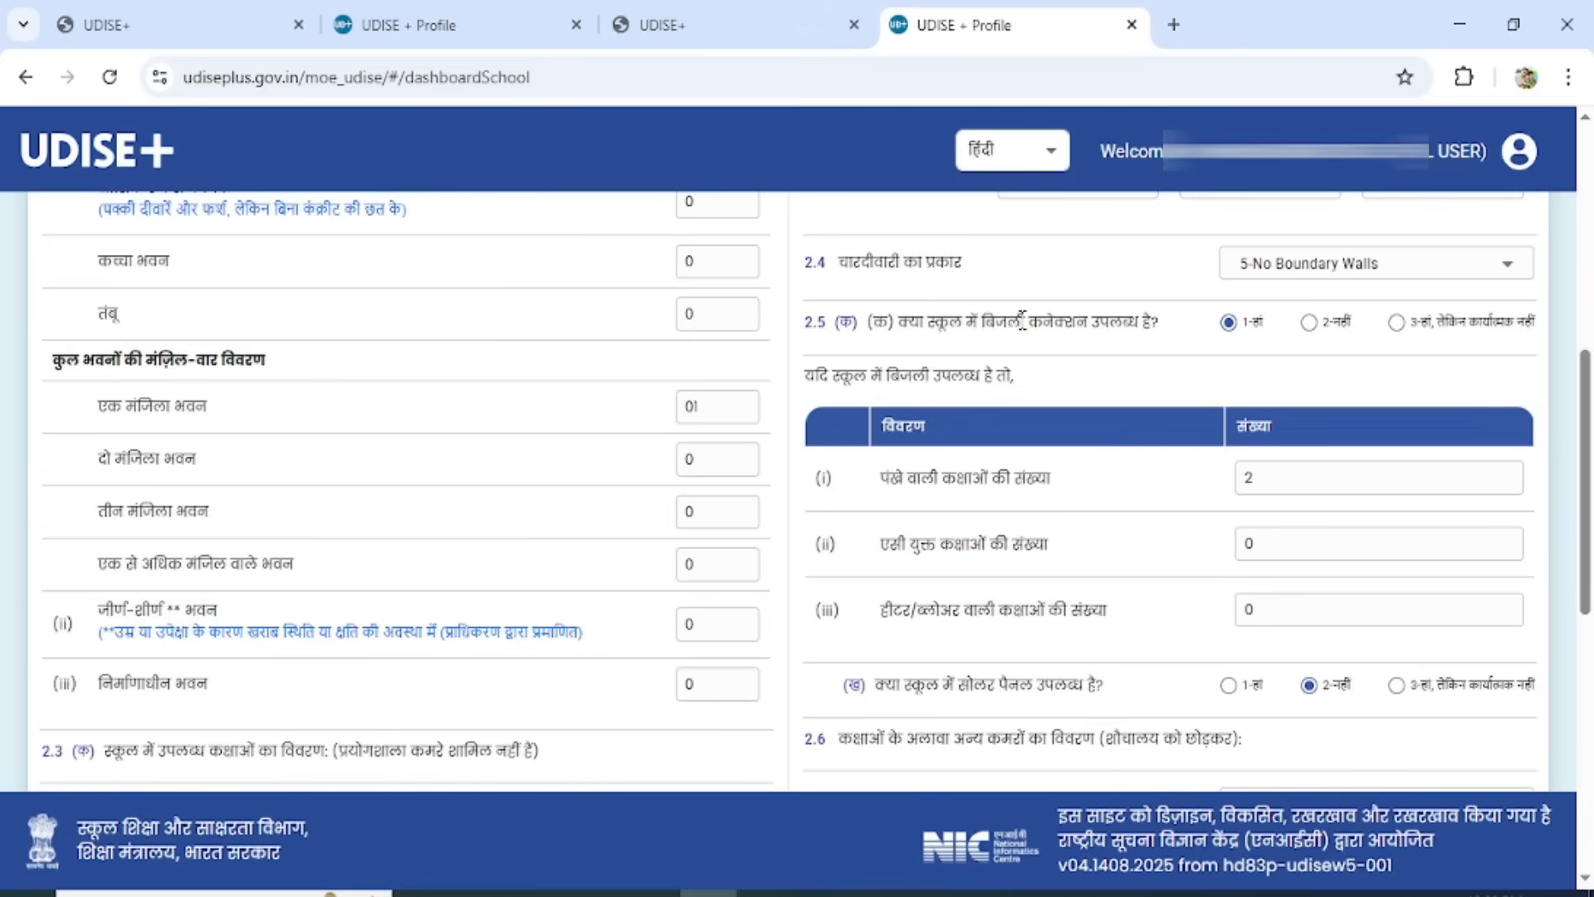
pyautogui.click(1375, 276)
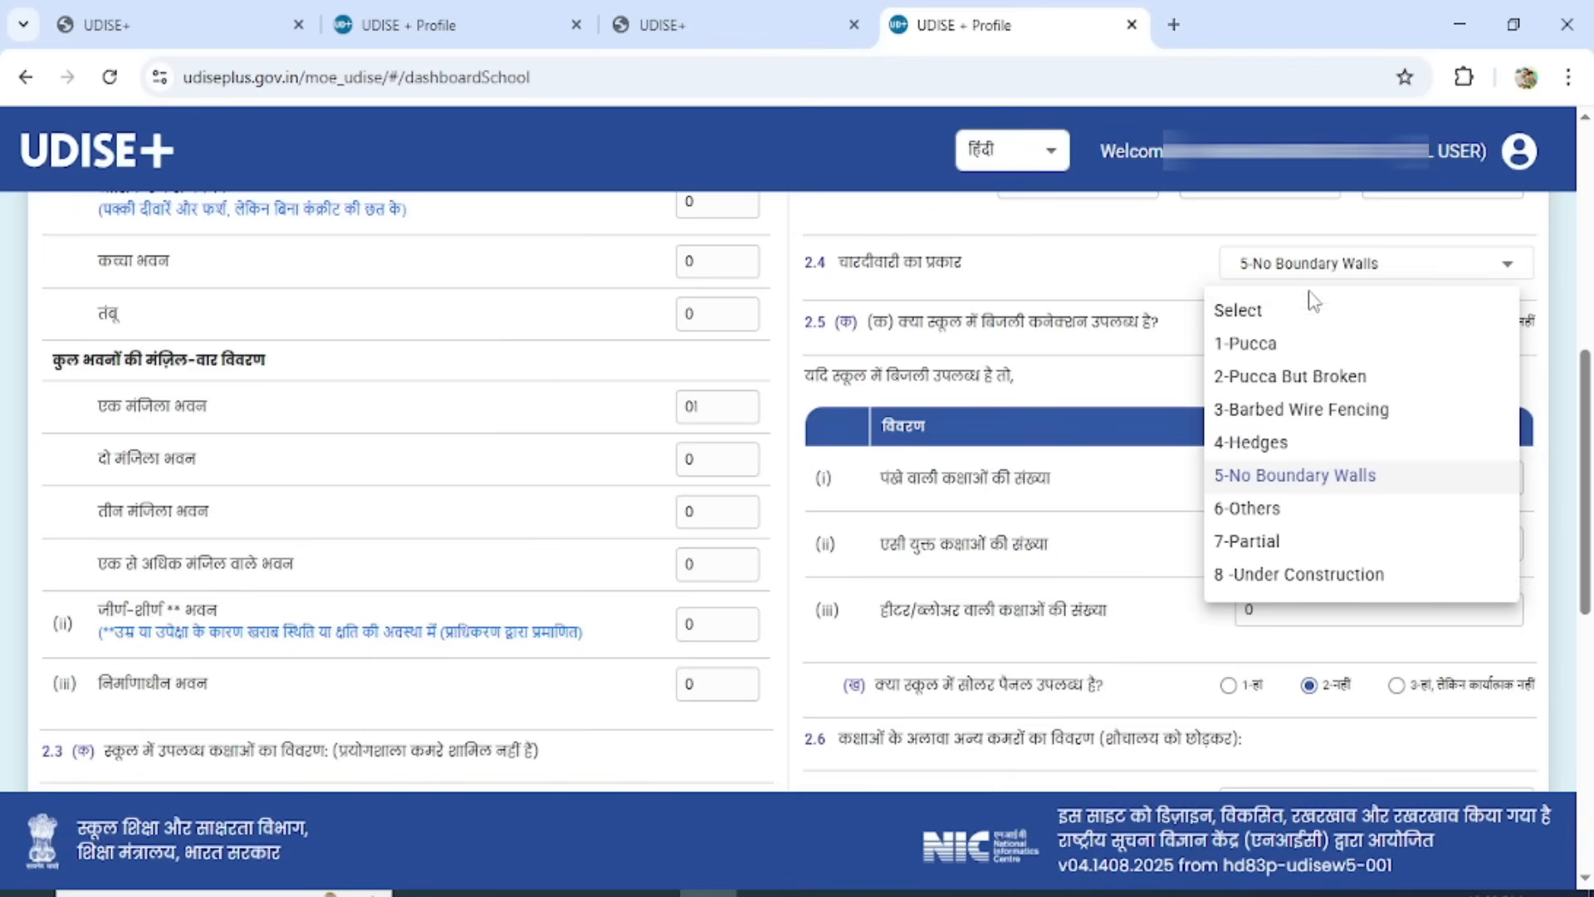
pyautogui.click(1278, 483)
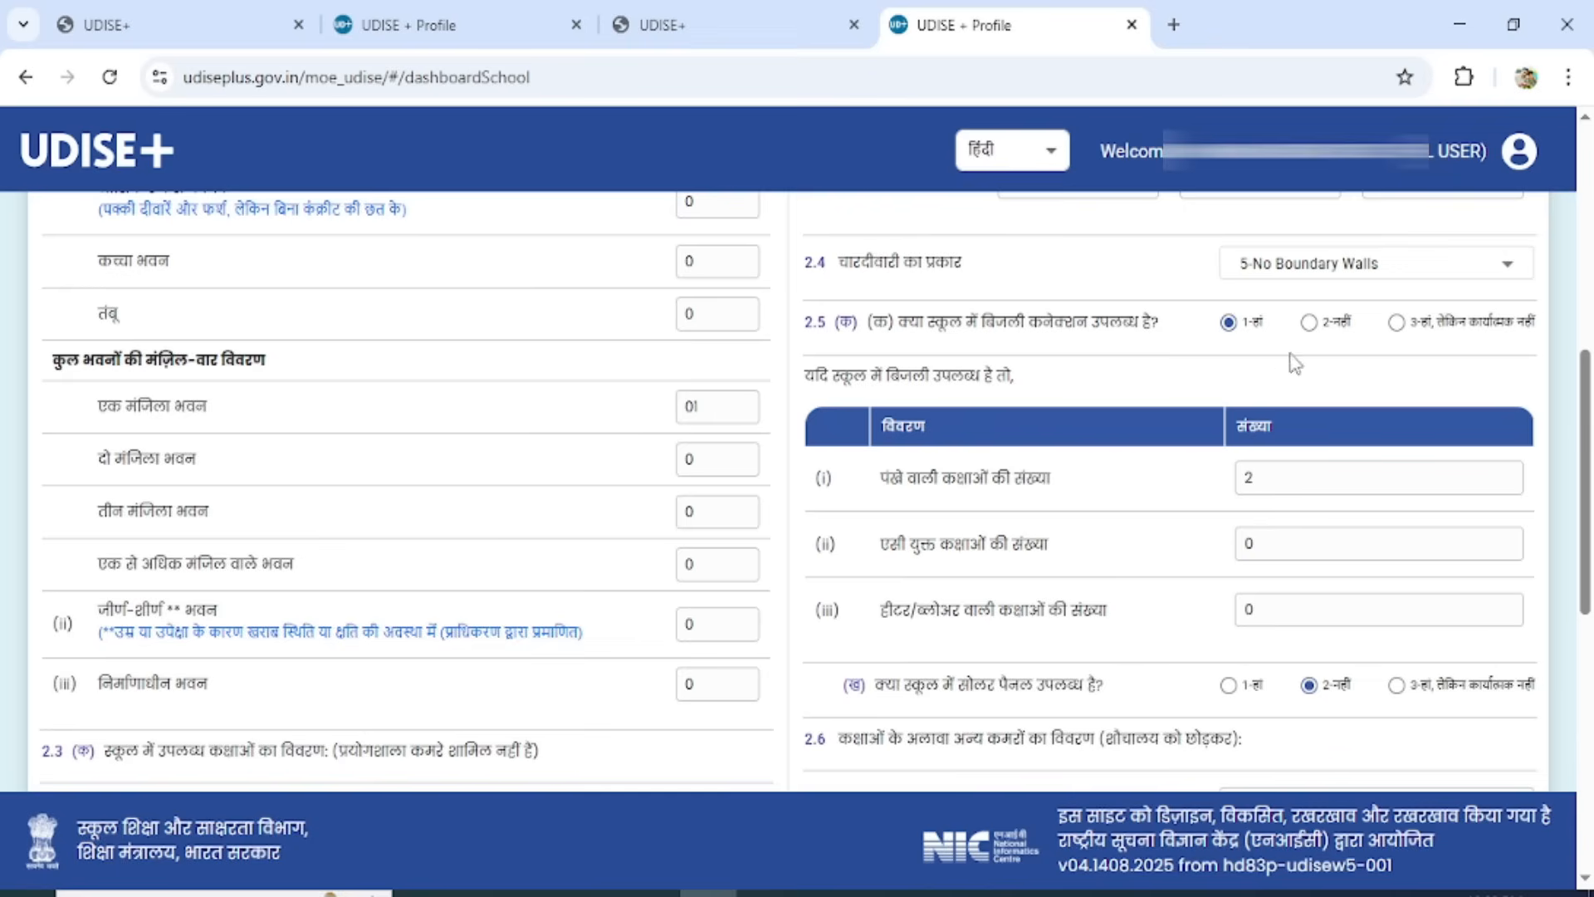
# Review the electricity answers in 2.5 and the other-room answers in 2.6, and save form 2.1 to 2.6, continuing to form 2.7 to 2.19.
pyautogui.moveTo(1581, 403); pyautogui.dragTo(1571, 492)
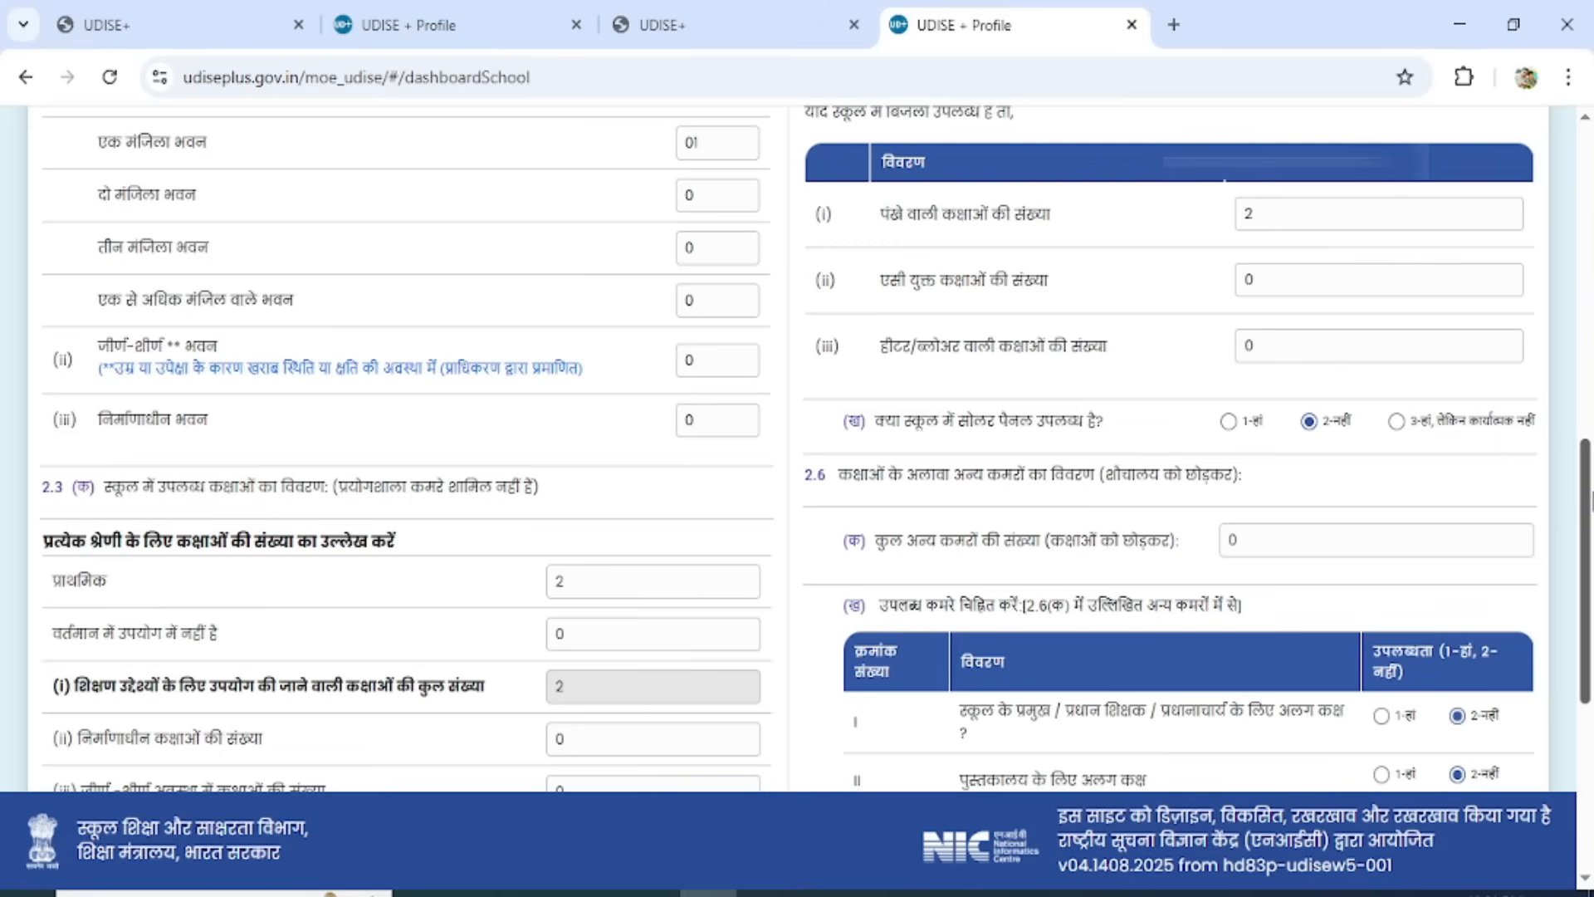
pyautogui.scroll(-3, 1586, 494)
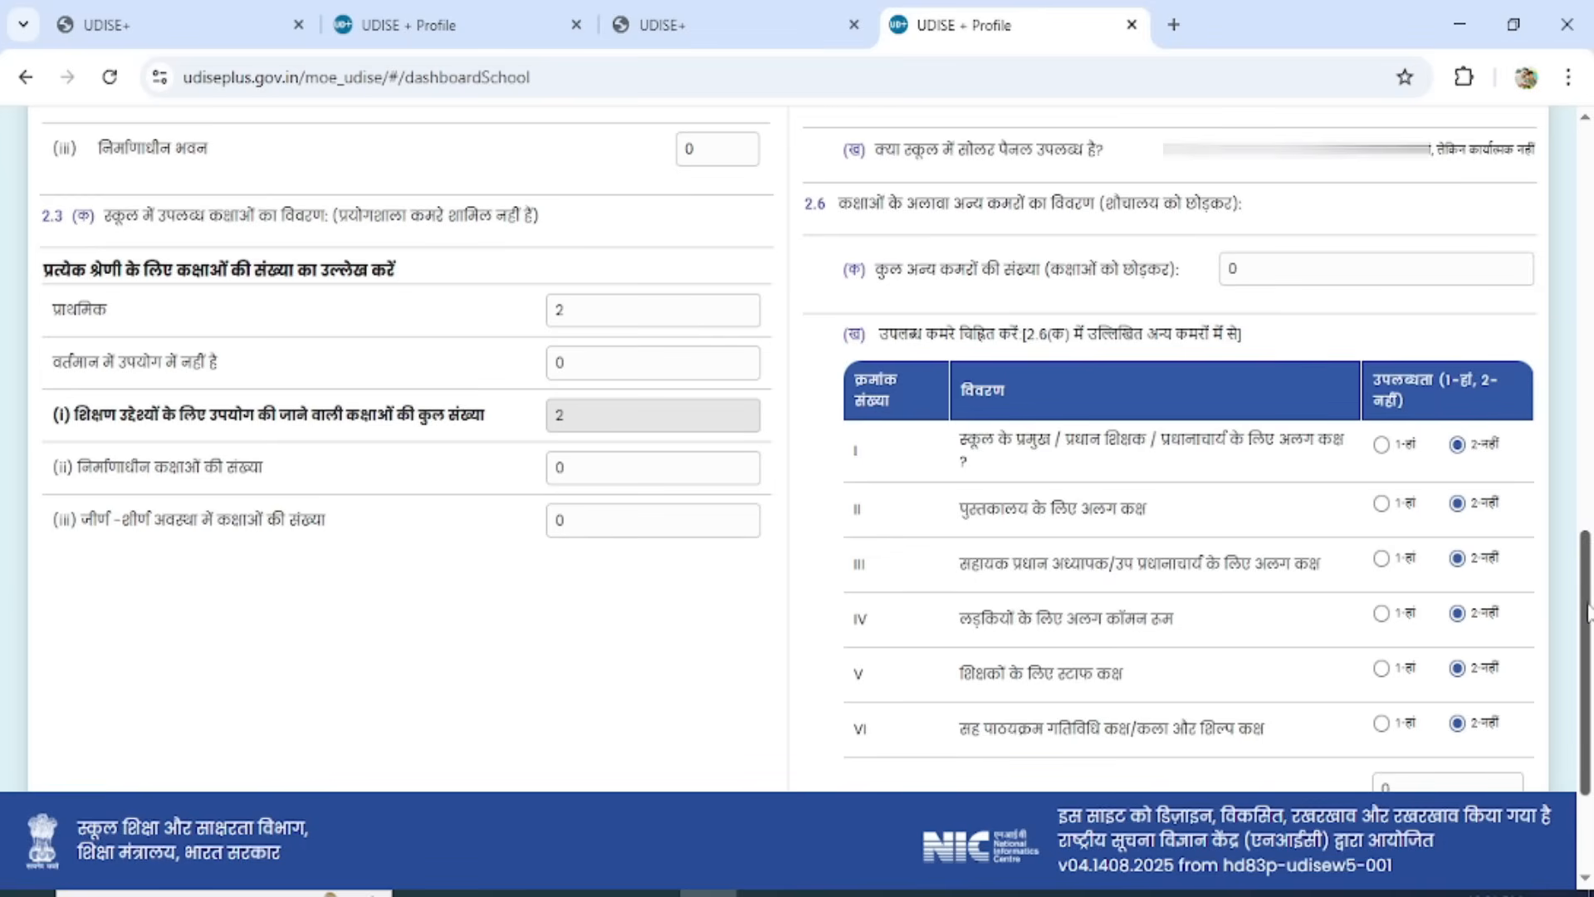
pyautogui.moveTo(1585, 596); pyautogui.dragTo(1586, 633)
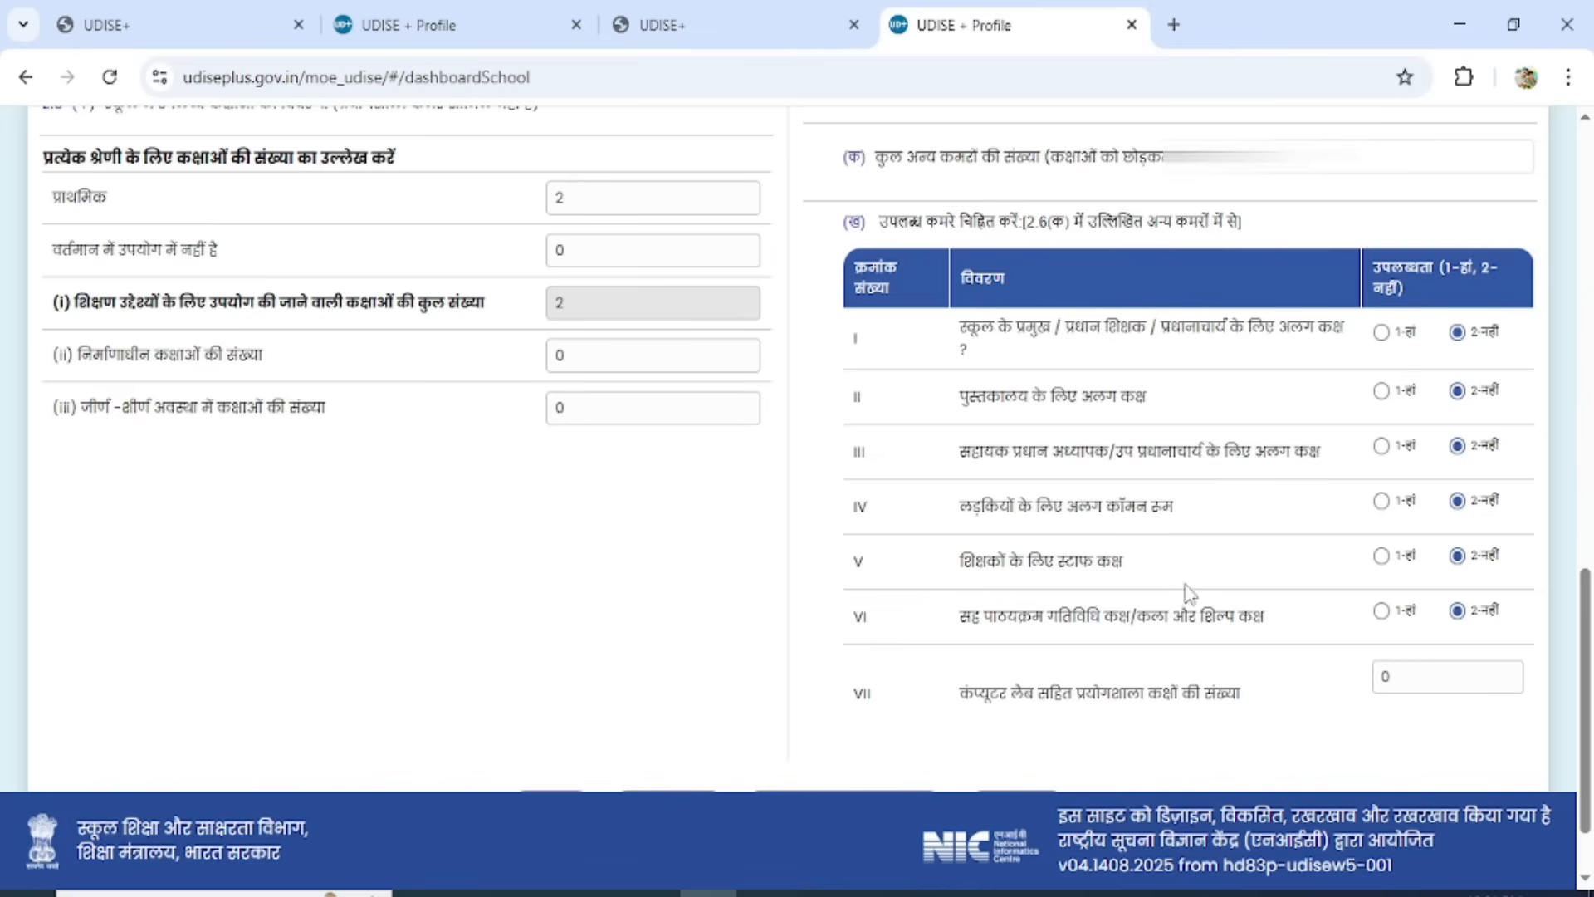
pyautogui.scroll(-1, 1587, 593)
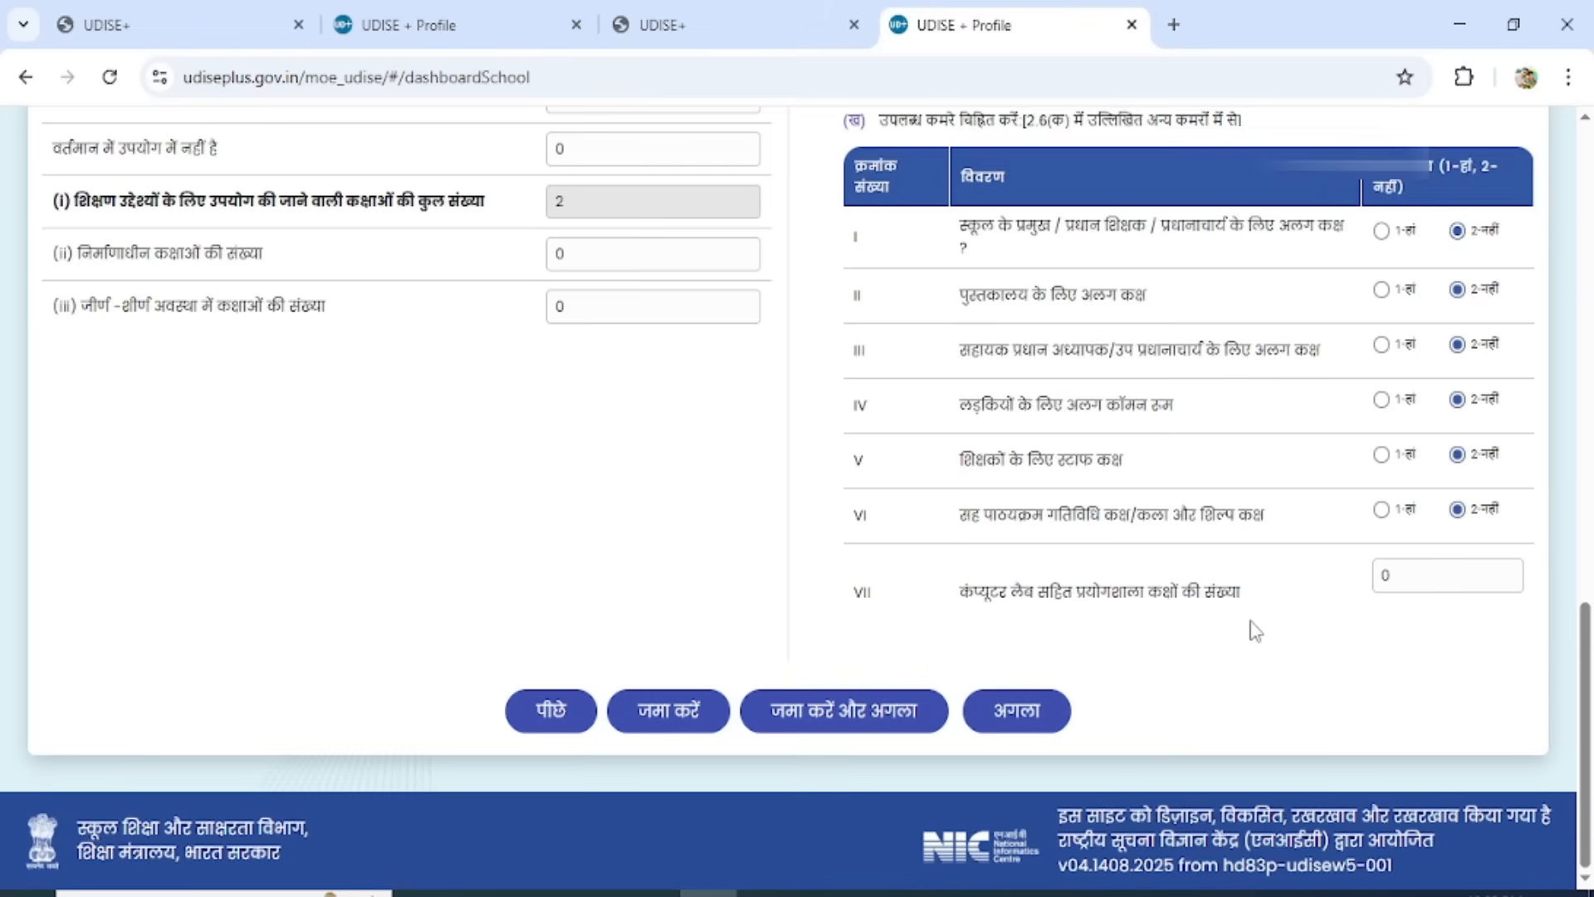
pyautogui.click(1441, 583)
pyautogui.click(822, 723)
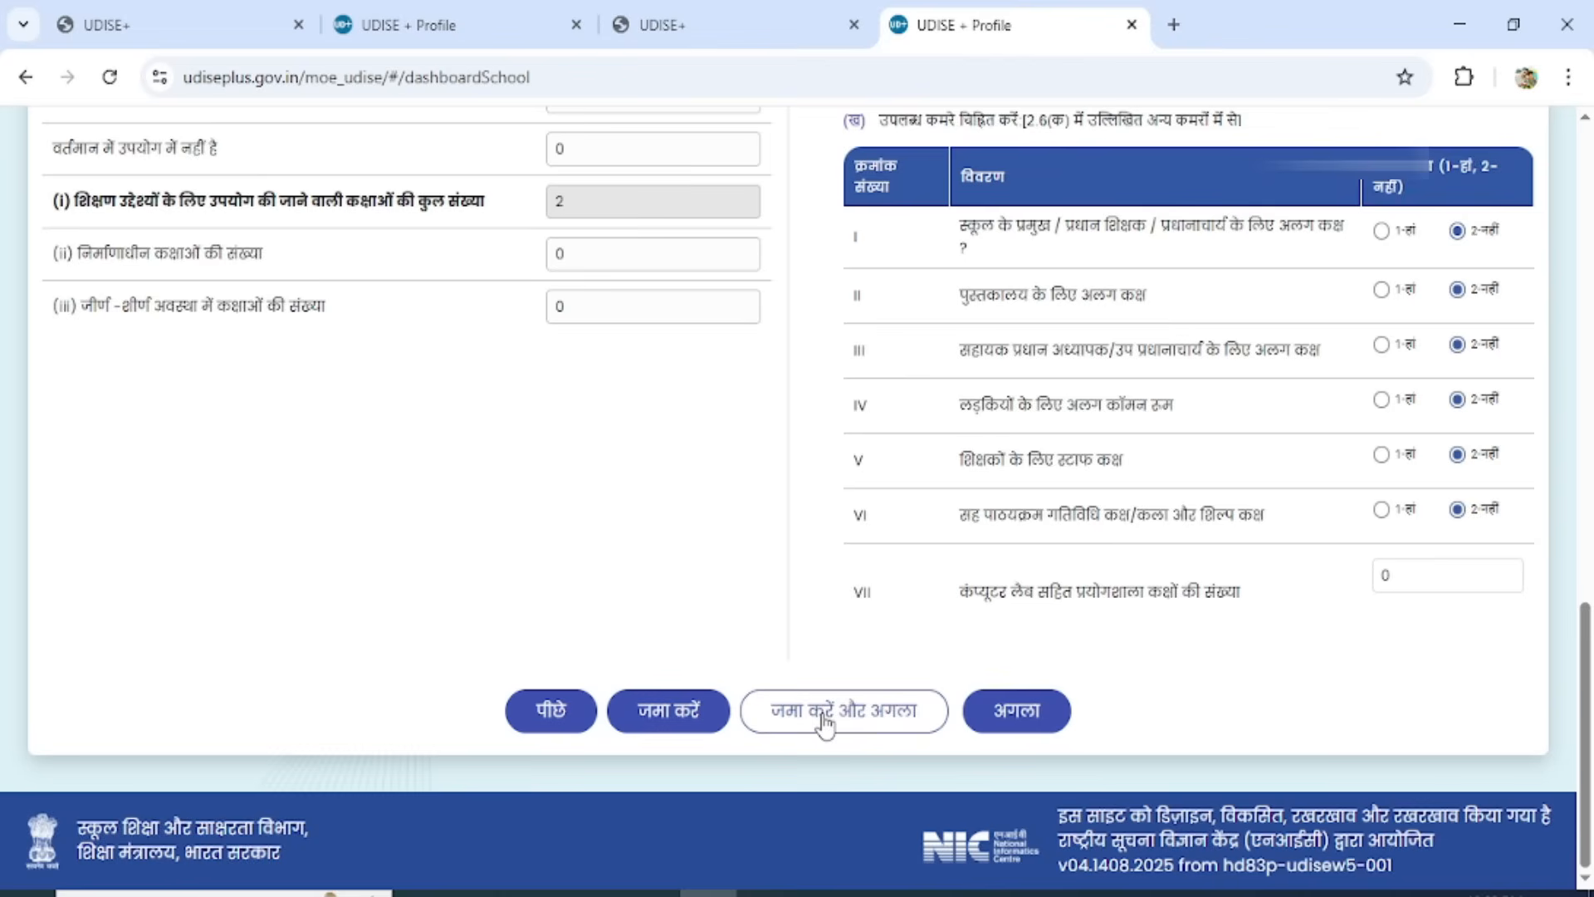
pyautogui.click(824, 712)
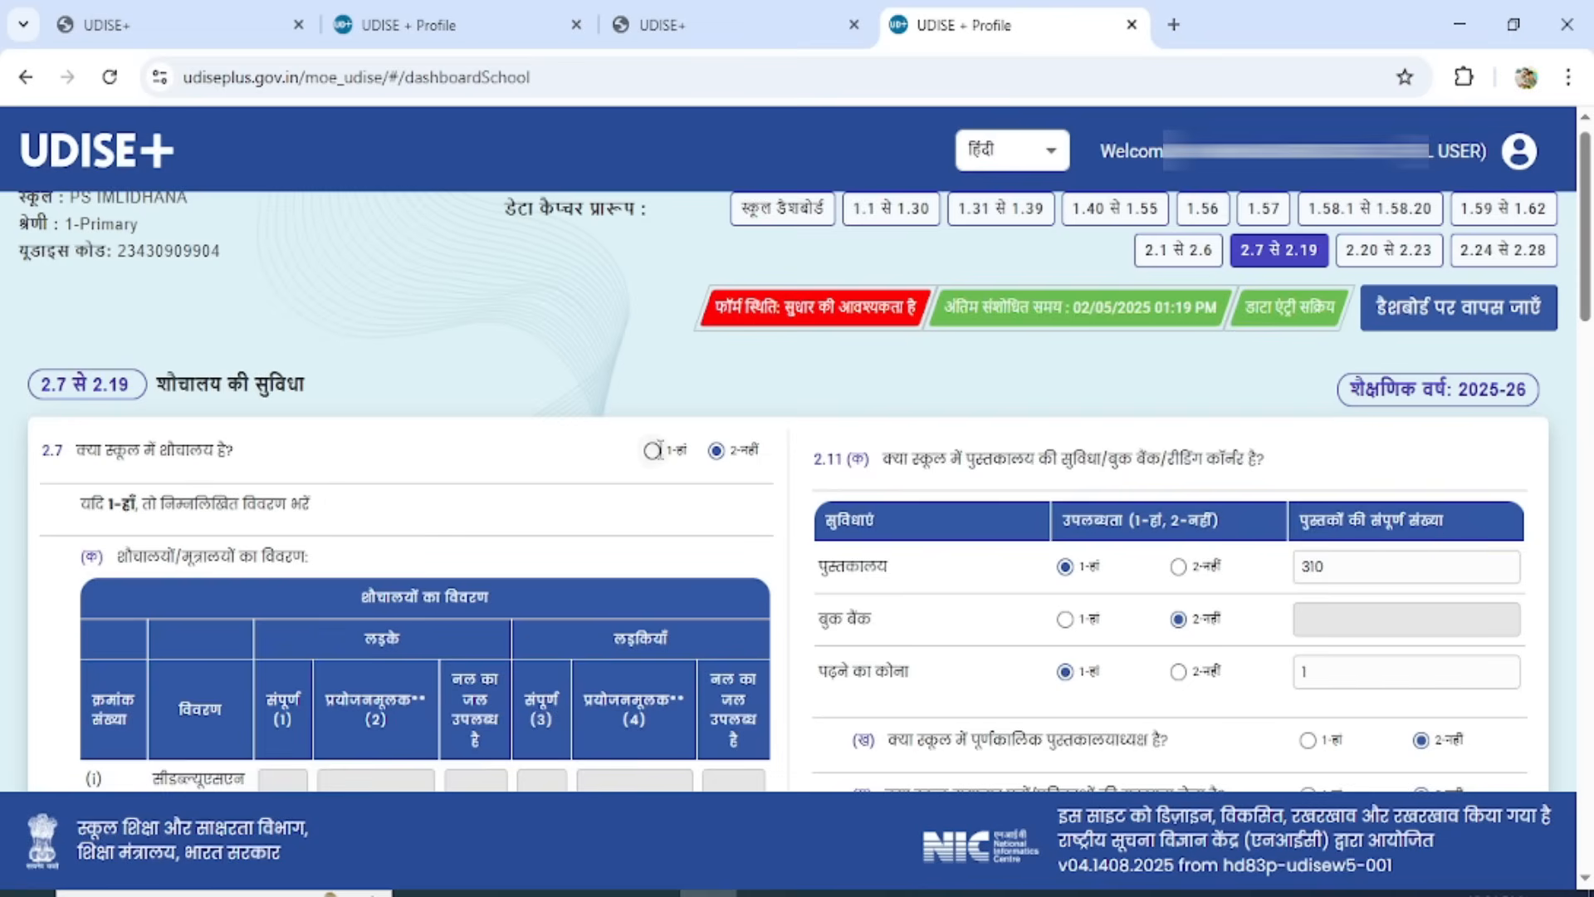
# Answer 1-Yes to toilet availability in 2.7 and enter 1 for boys' total, functional and tap-water toilet seats in row (i).
pyautogui.click(652, 449)
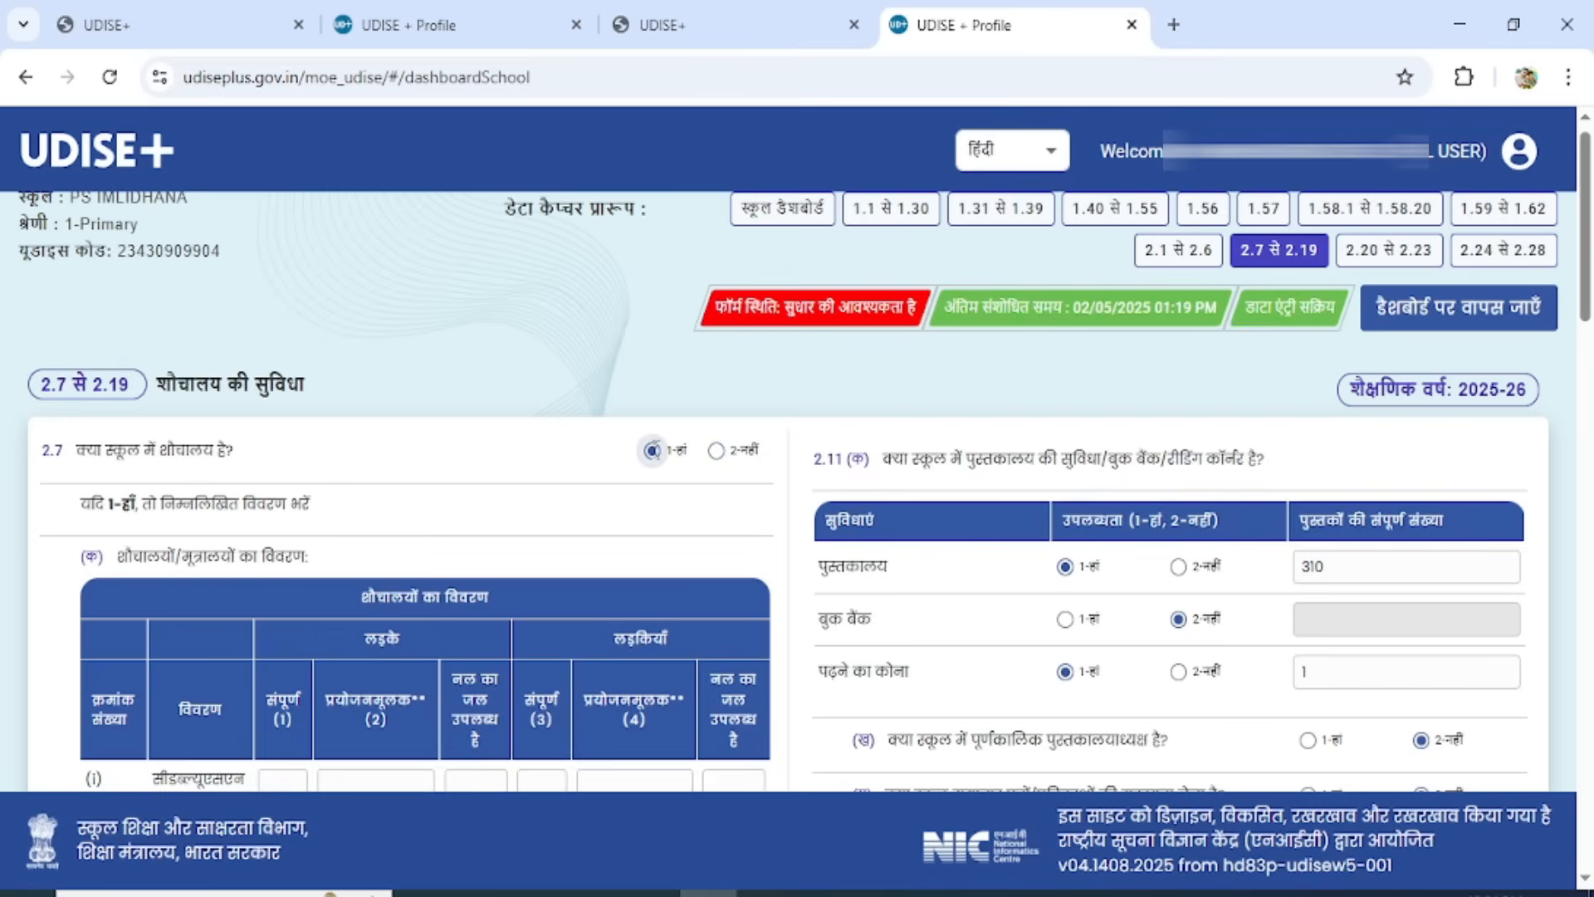
pyautogui.scroll(1, 315, 701)
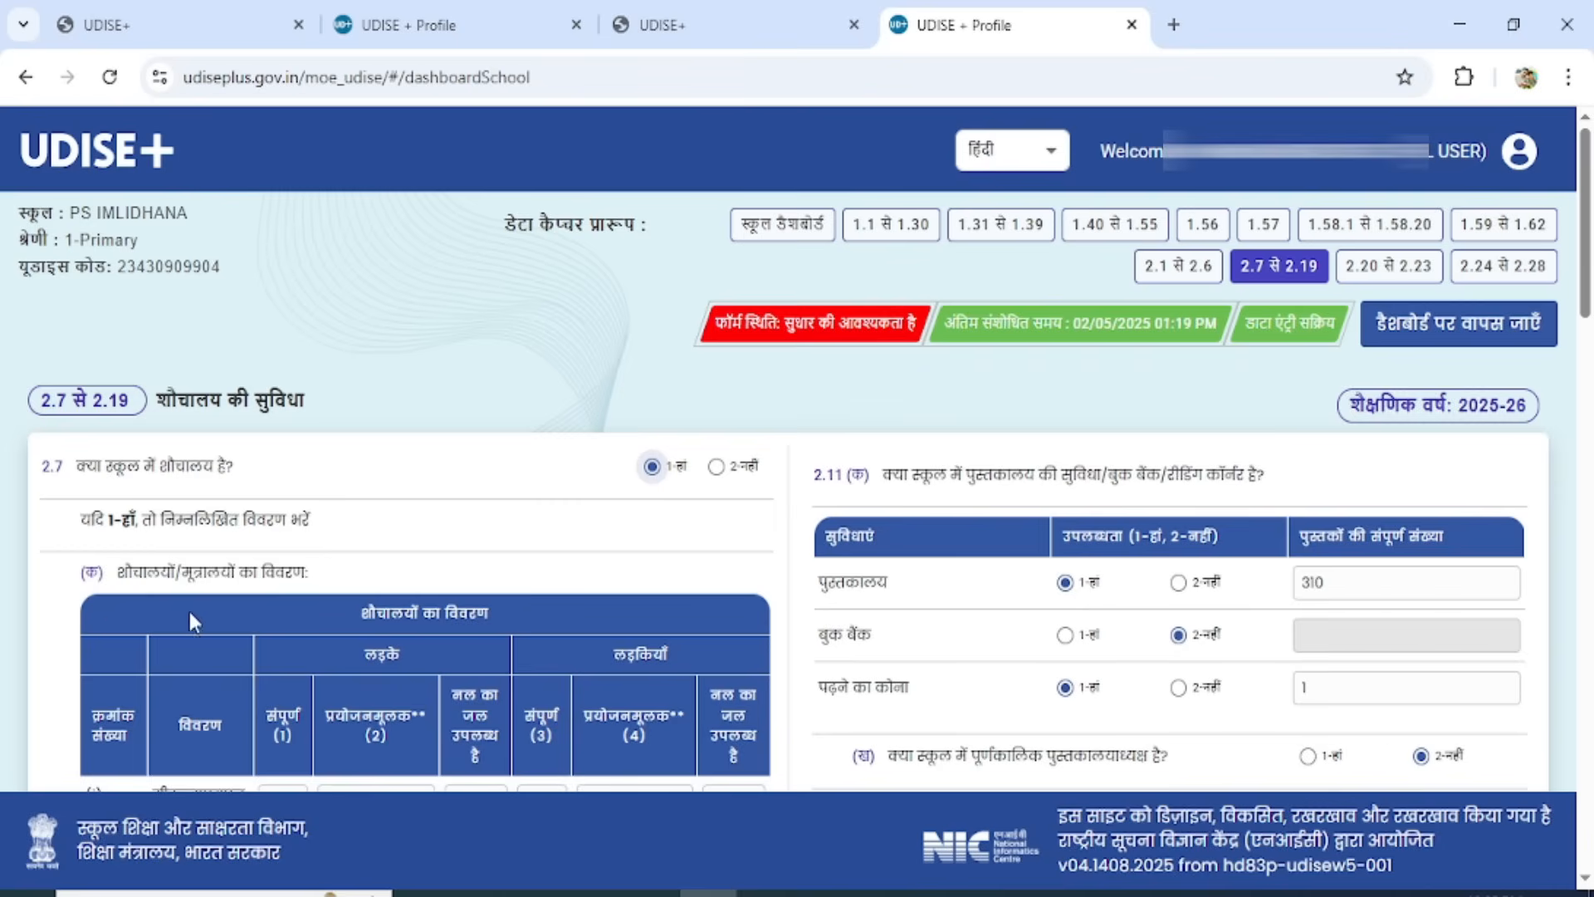
pyautogui.moveTo(1585, 257); pyautogui.dragTo(1585, 345)
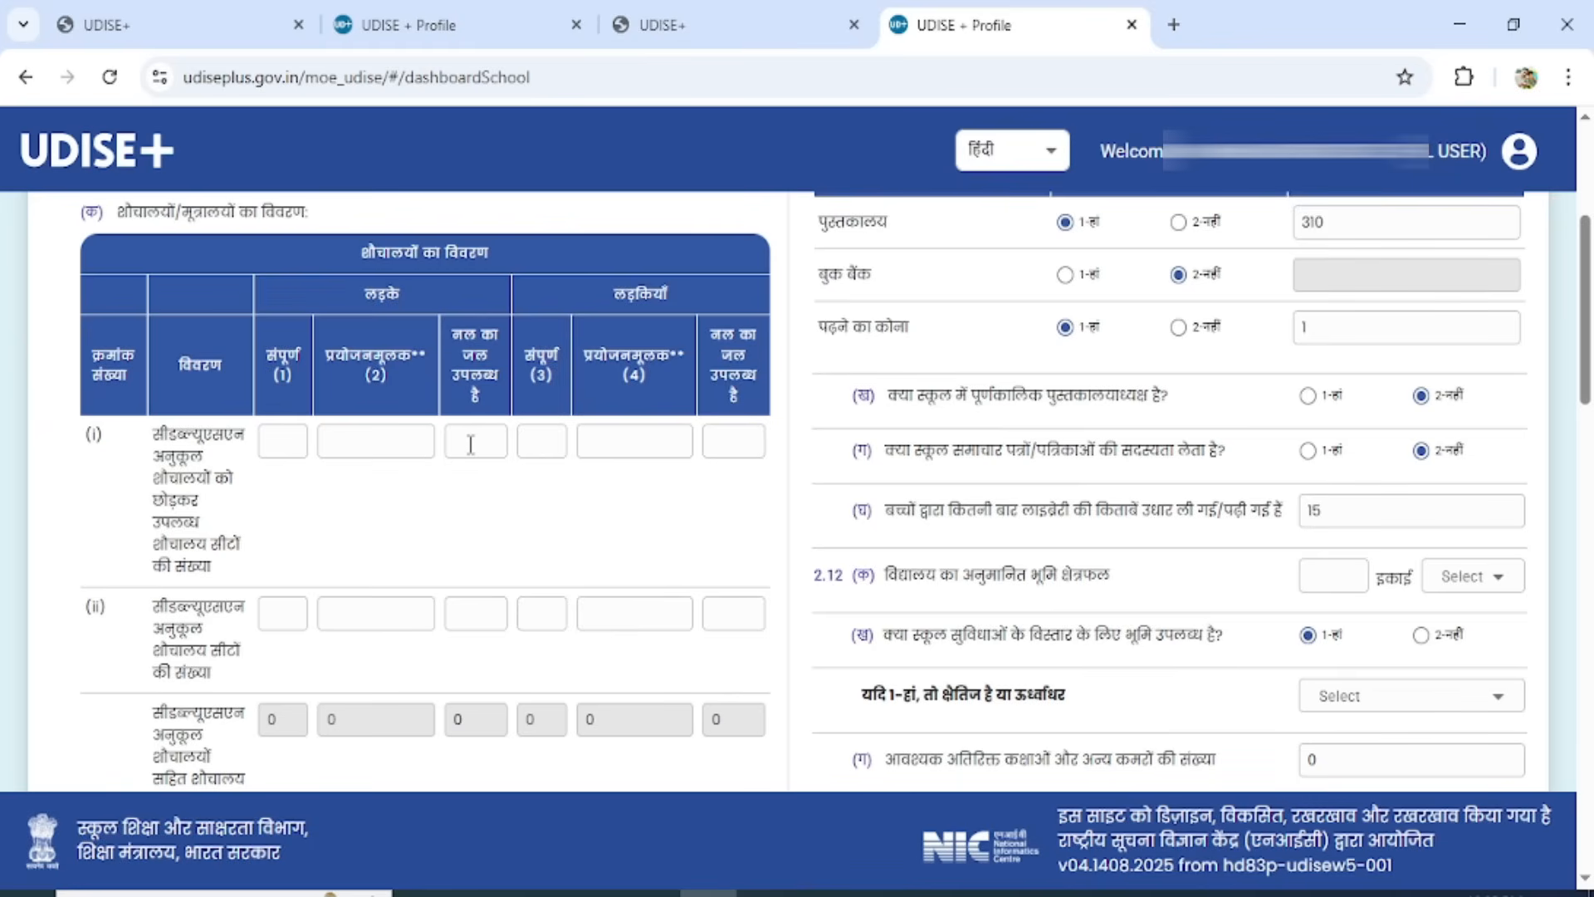
pyautogui.write('1')
pyautogui.click(373, 444)
pyautogui.write('1')
pyautogui.click(477, 452)
pyautogui.write('1')
# Enter 0 for girls' total, functional and tap-water toilet seats in row (i) of 2.7.
pyautogui.click(544, 440)
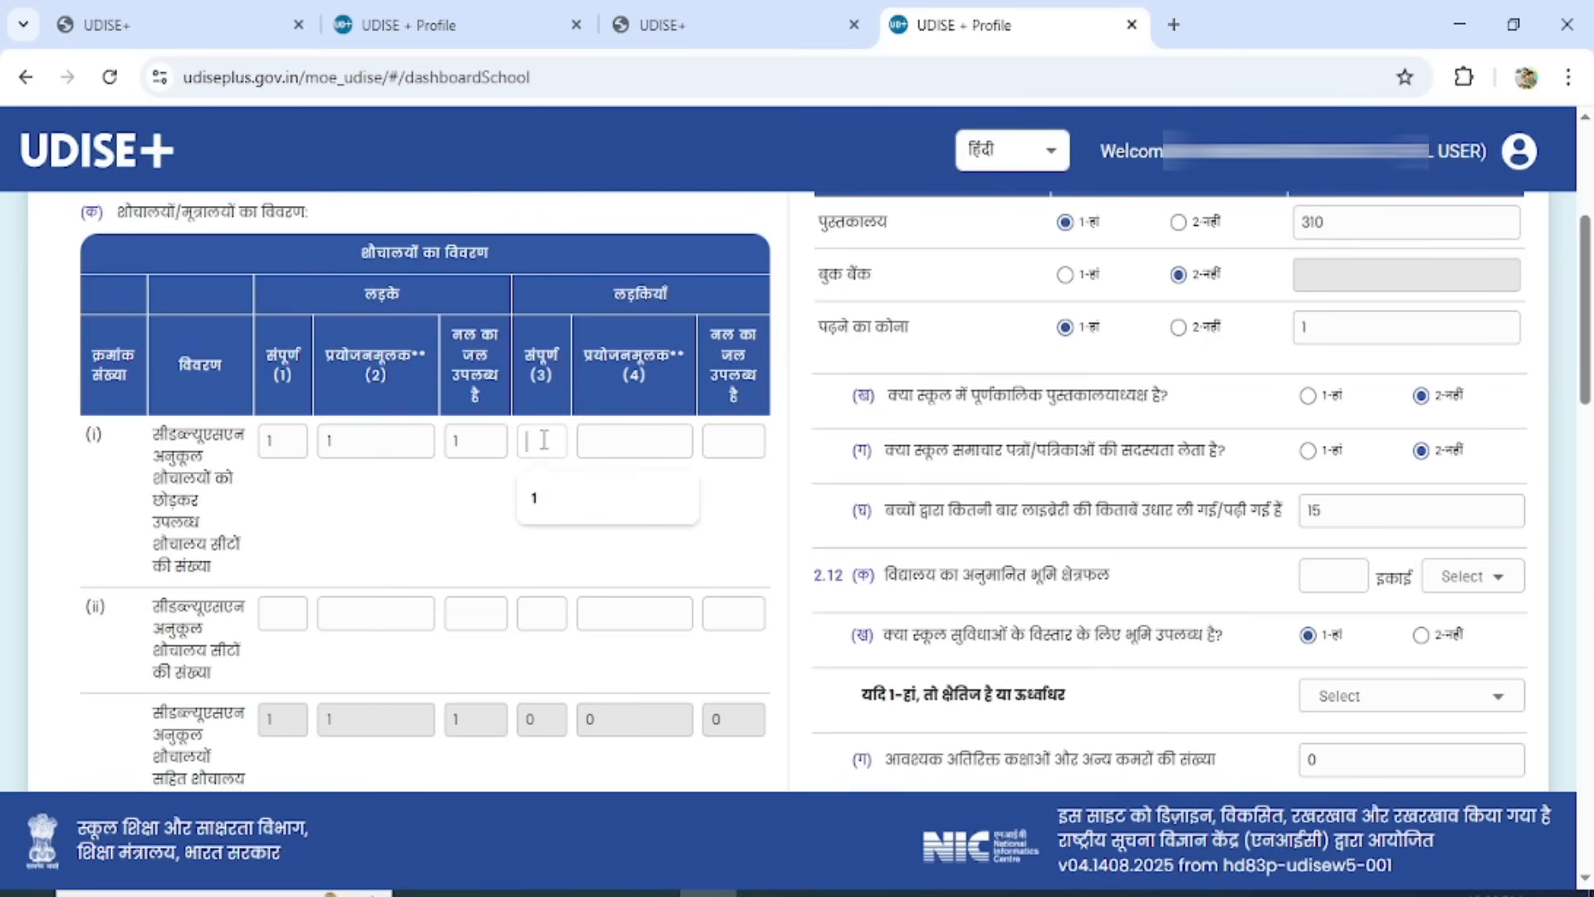
pyautogui.write('1')
pyautogui.write('0')
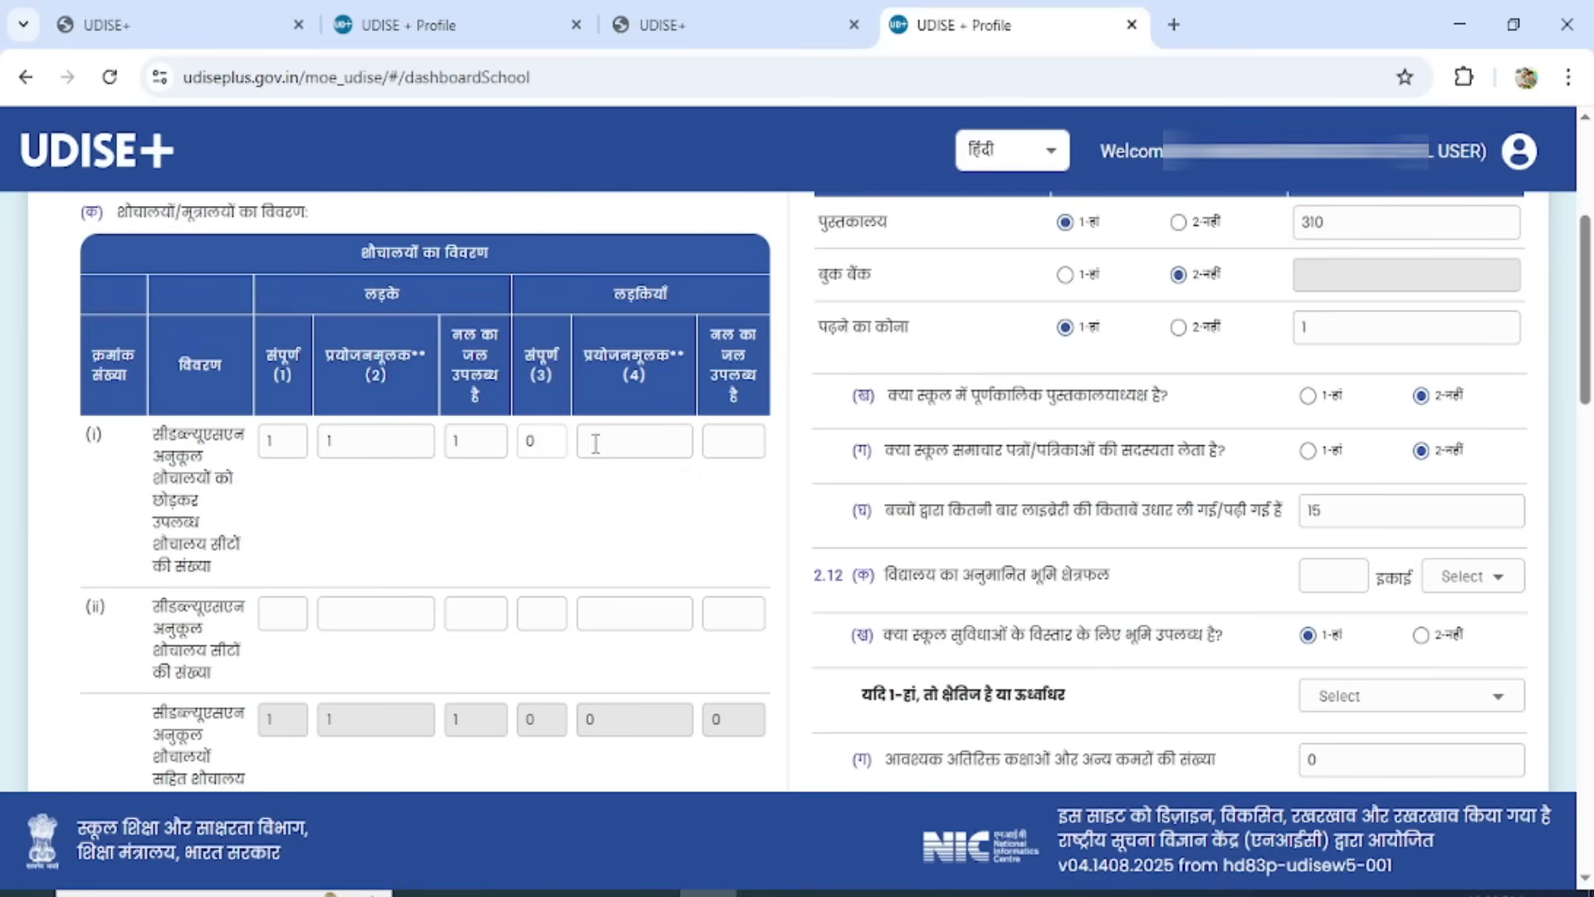
pyautogui.click(626, 441)
pyautogui.write('0')
pyautogui.click(722, 449)
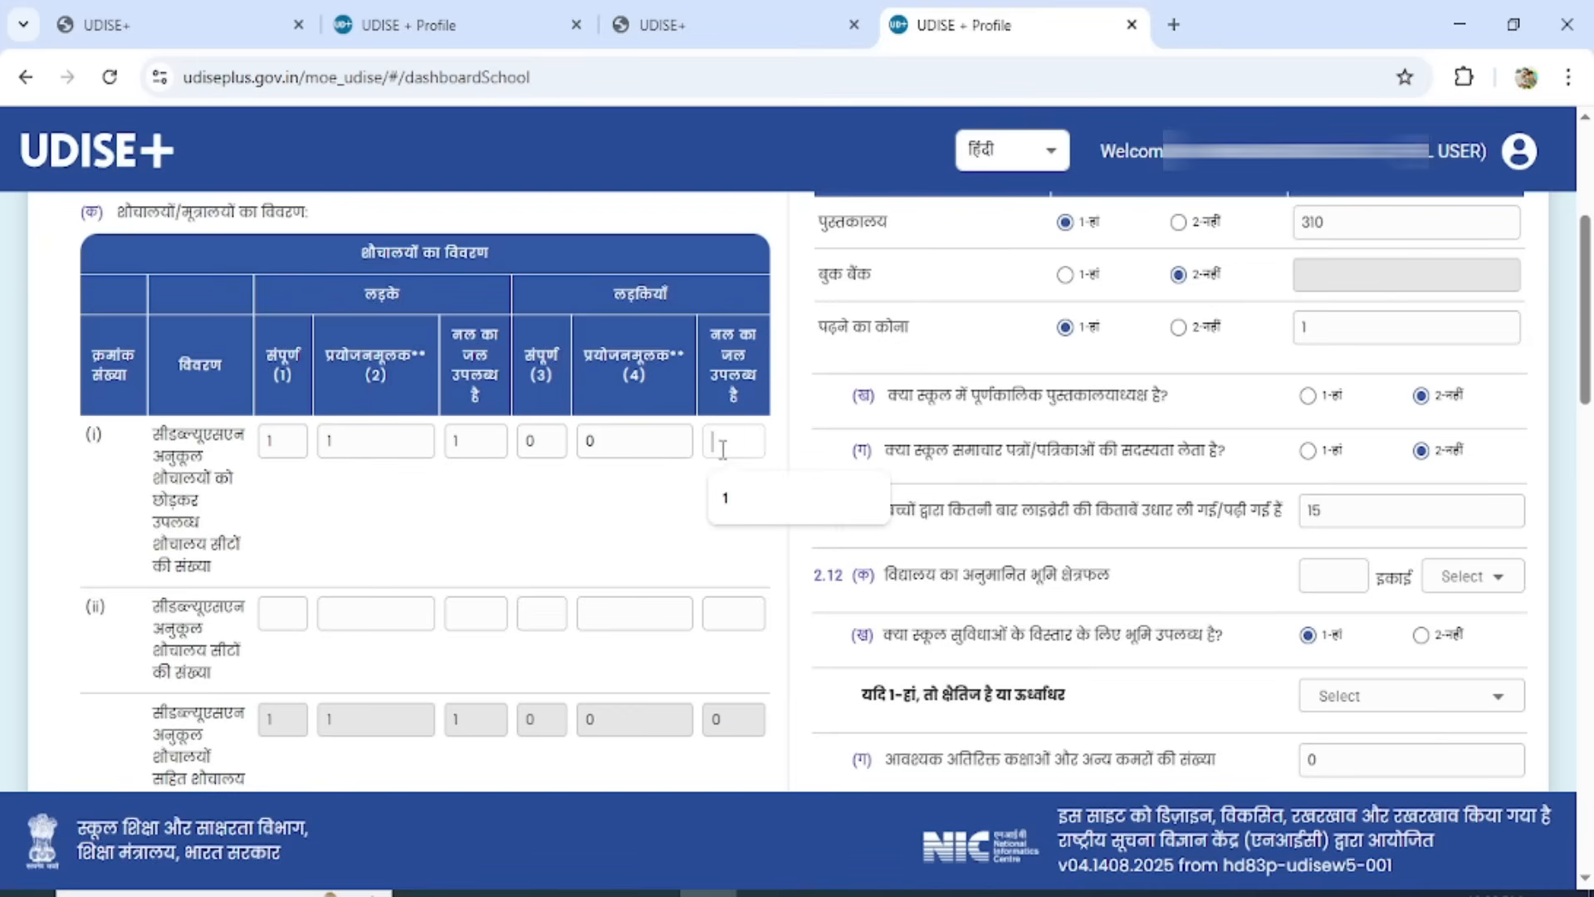
pyautogui.write('0')
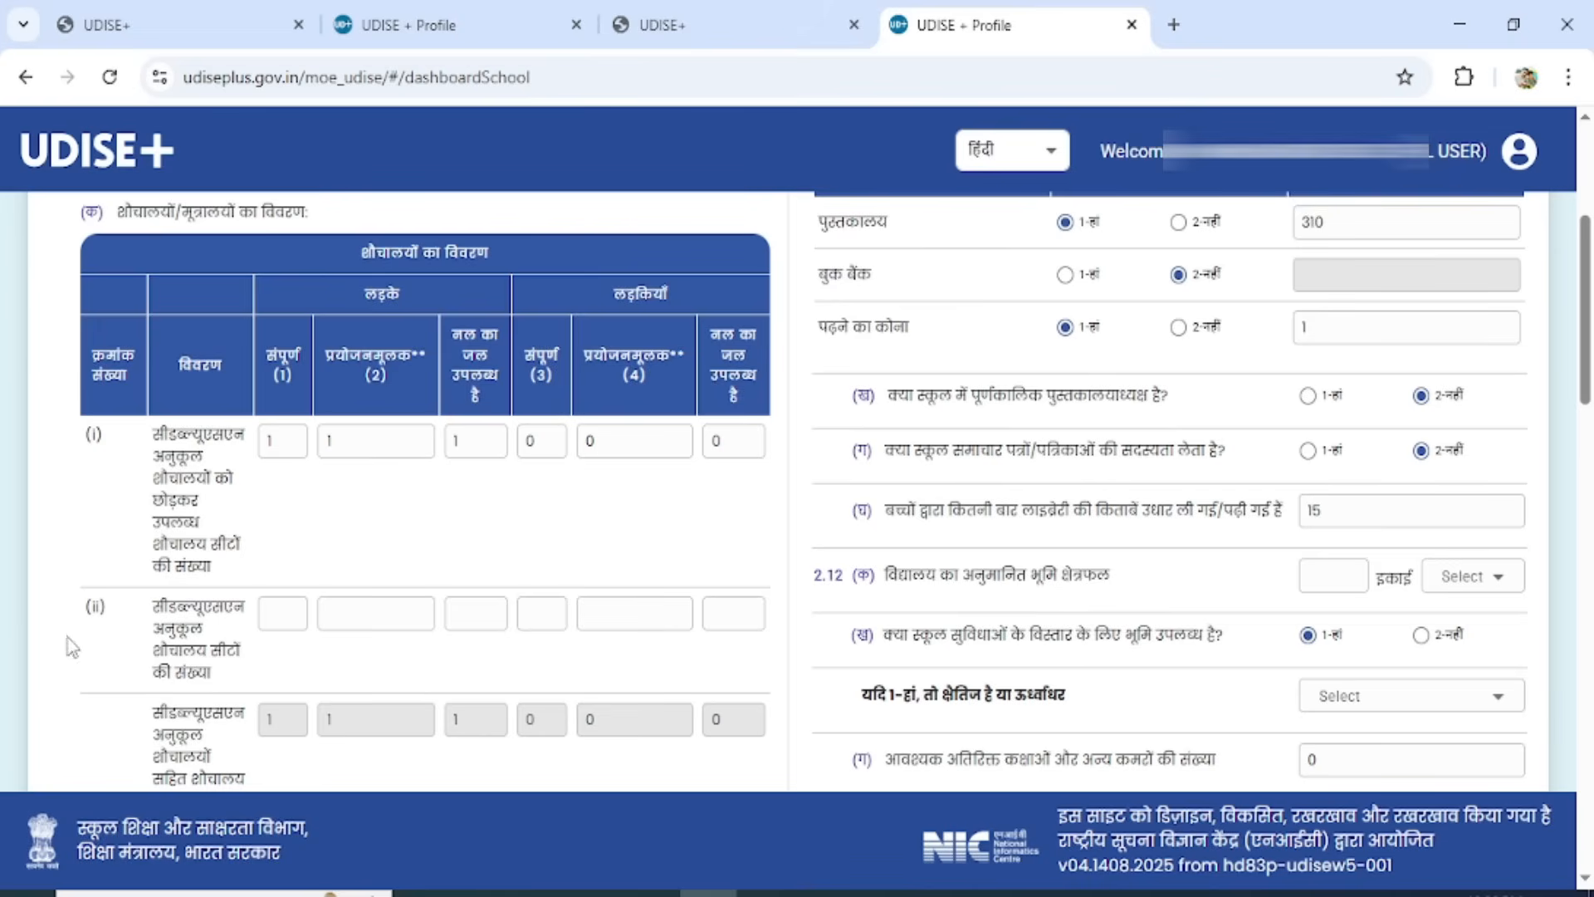
# Enter 0 in all boys' and girls' fields for CWSN-friendly toilet seats in row (ii) of 2.7.
pyautogui.click(277, 615)
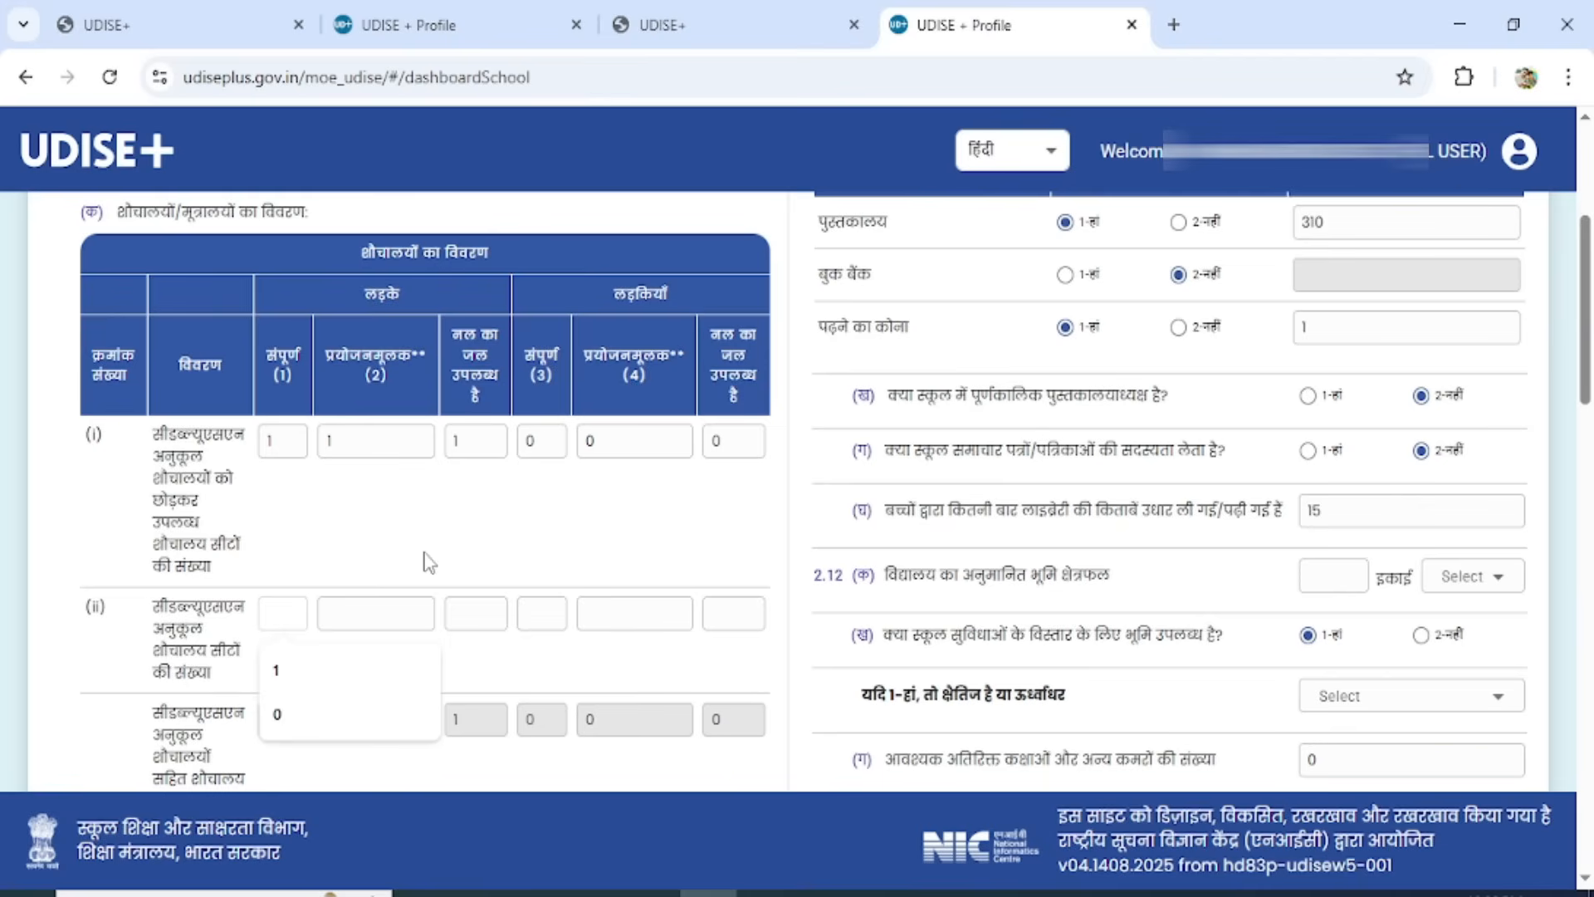
pyautogui.click(295, 612)
pyautogui.write('0')
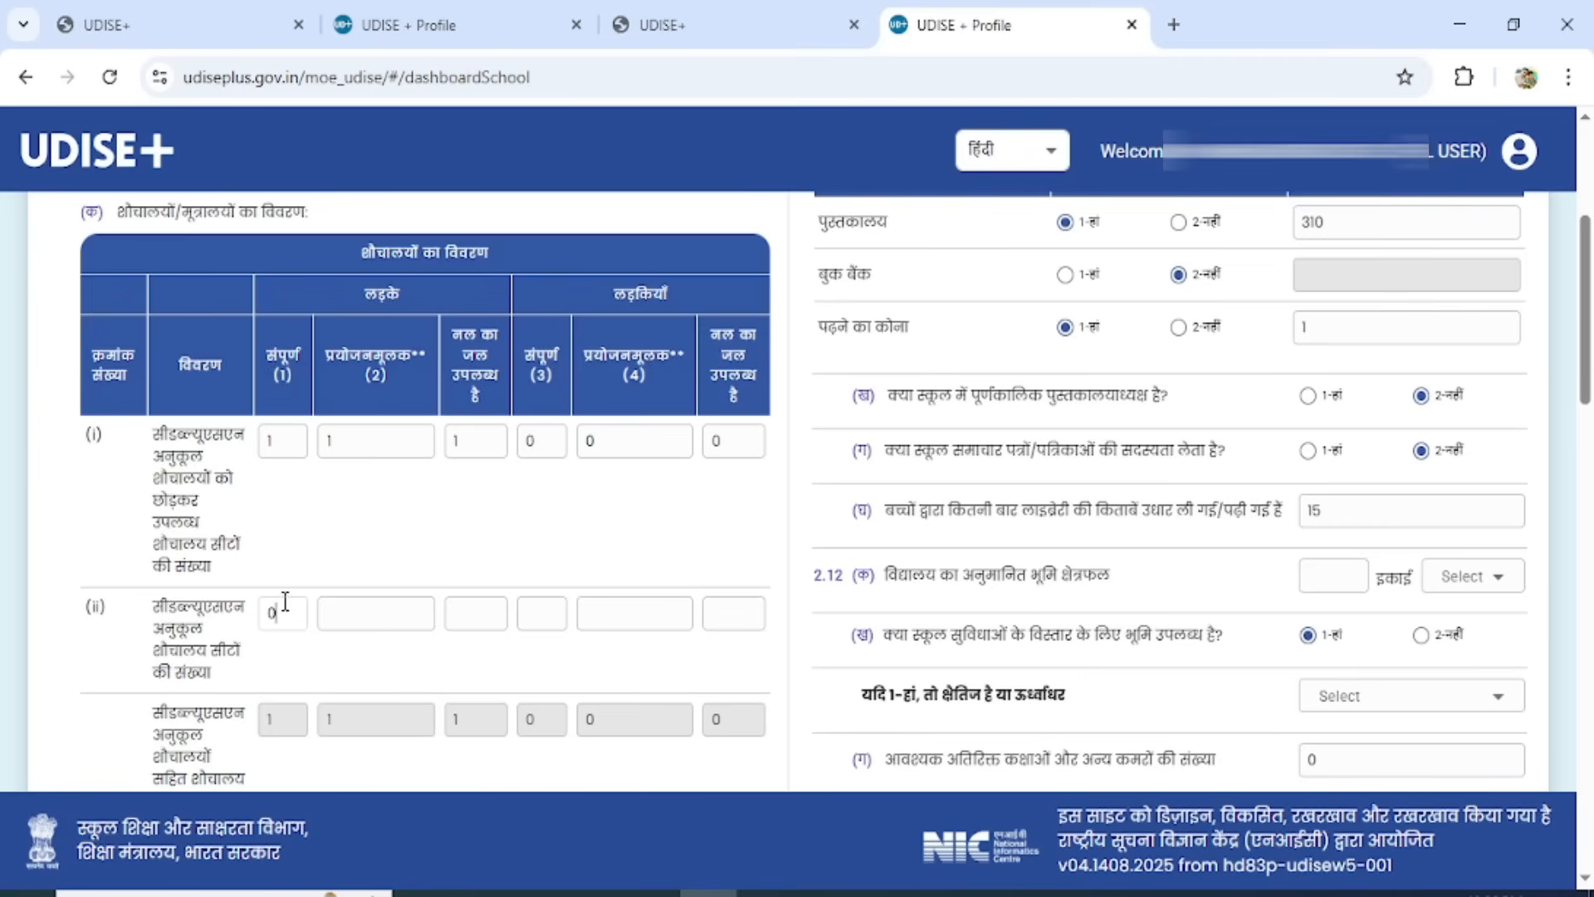
pyautogui.click(371, 618)
pyautogui.write('0')
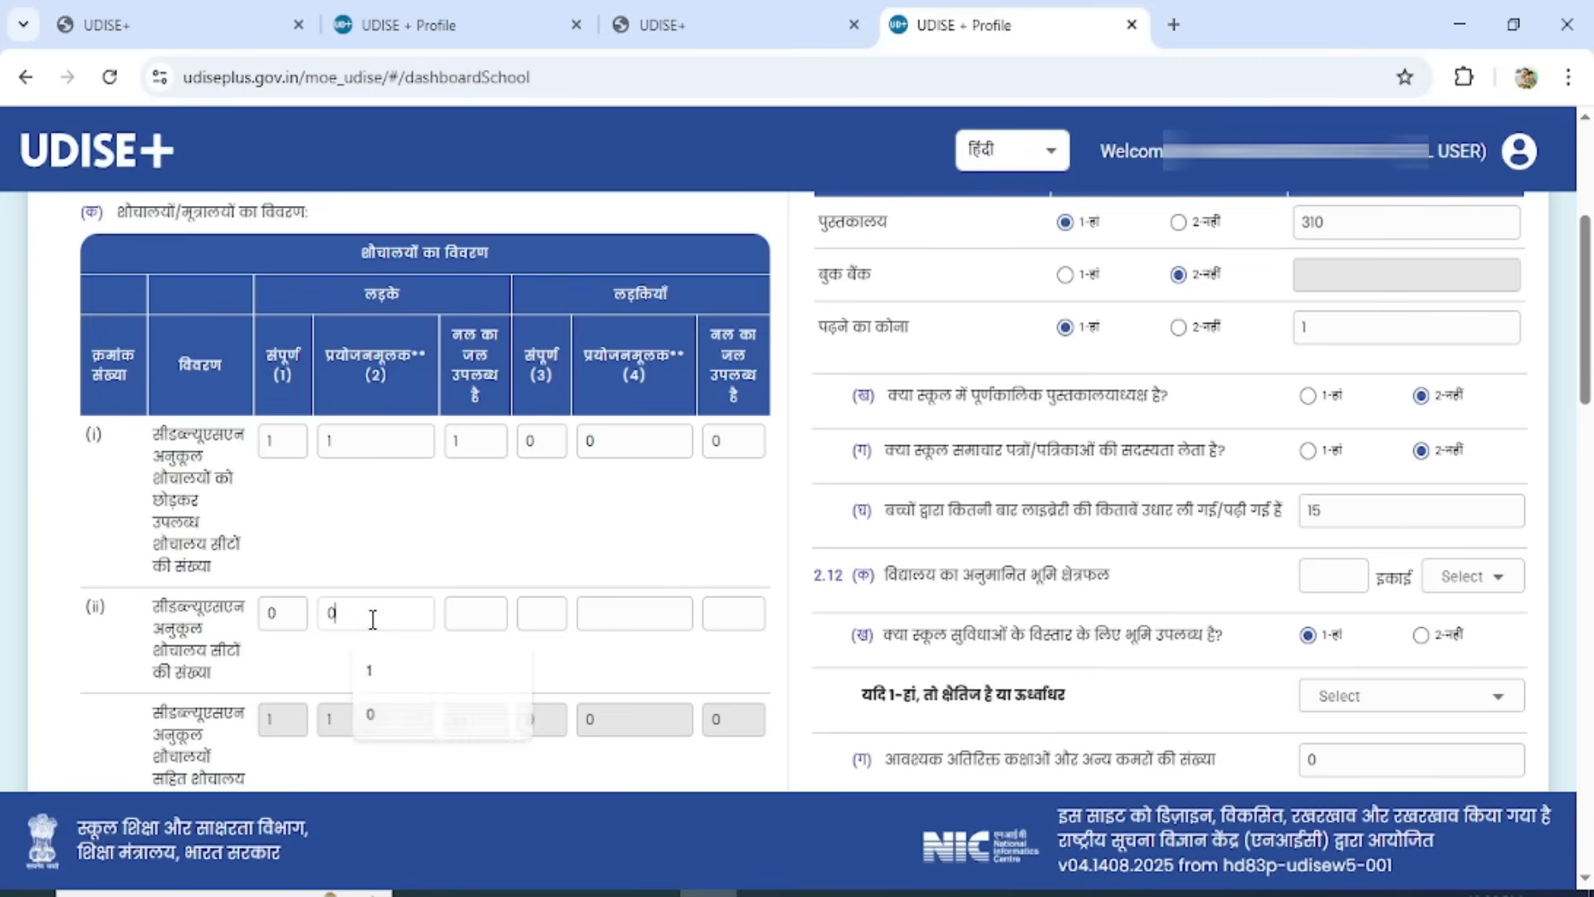
pyautogui.click(476, 621)
pyautogui.write('0')
pyautogui.click(543, 621)
pyautogui.write('0')
pyautogui.click(602, 618)
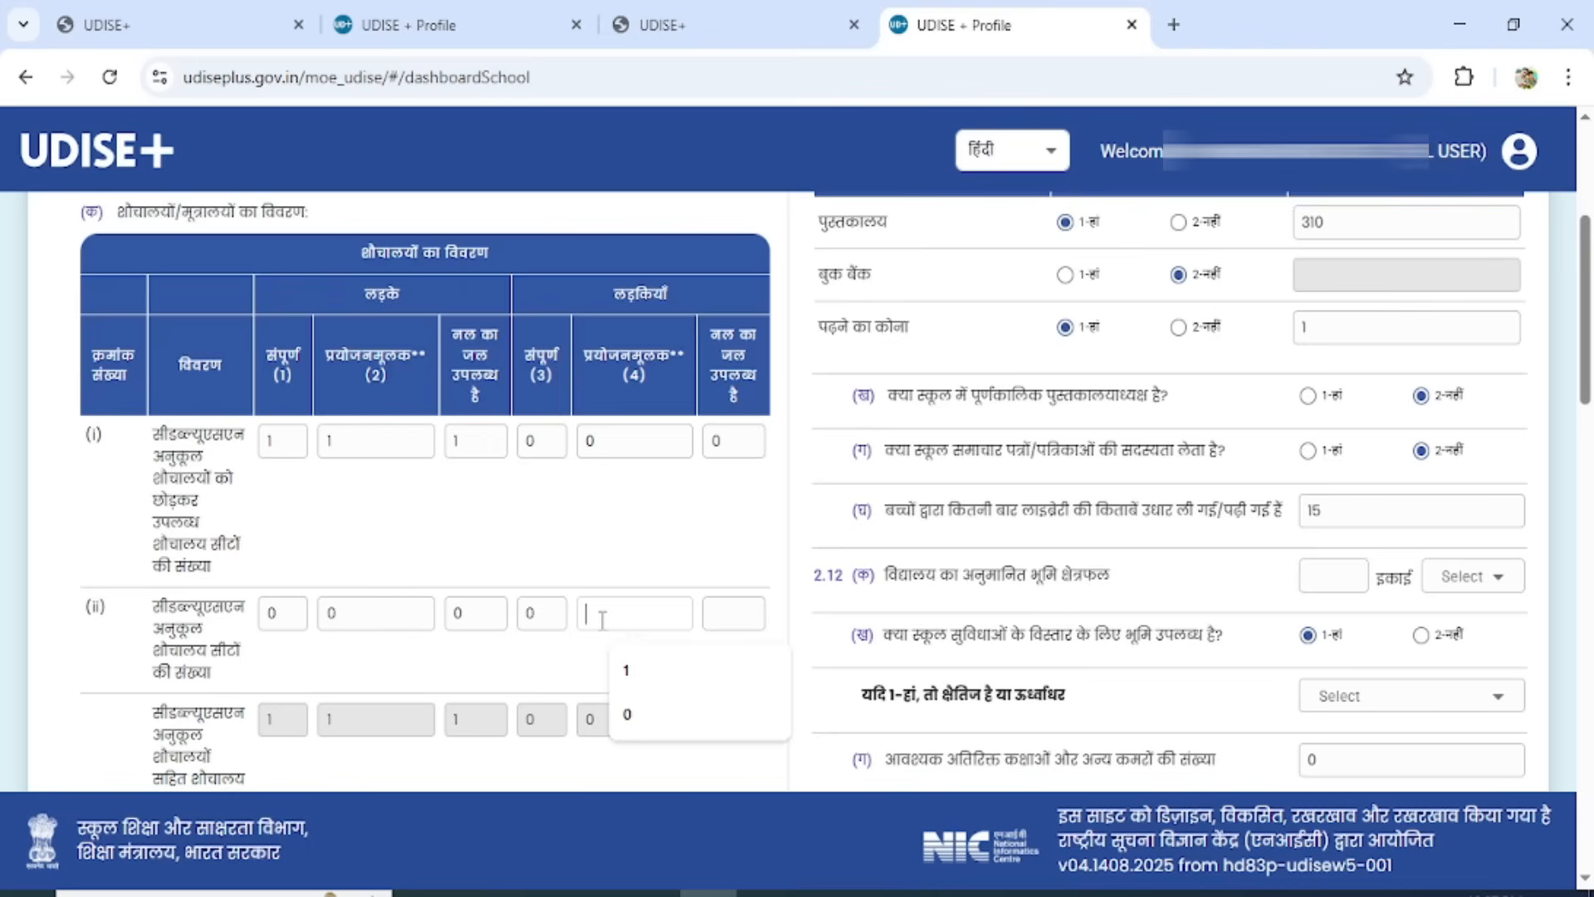
pyautogui.write('0')
pyautogui.click(735, 621)
pyautogui.write('0')
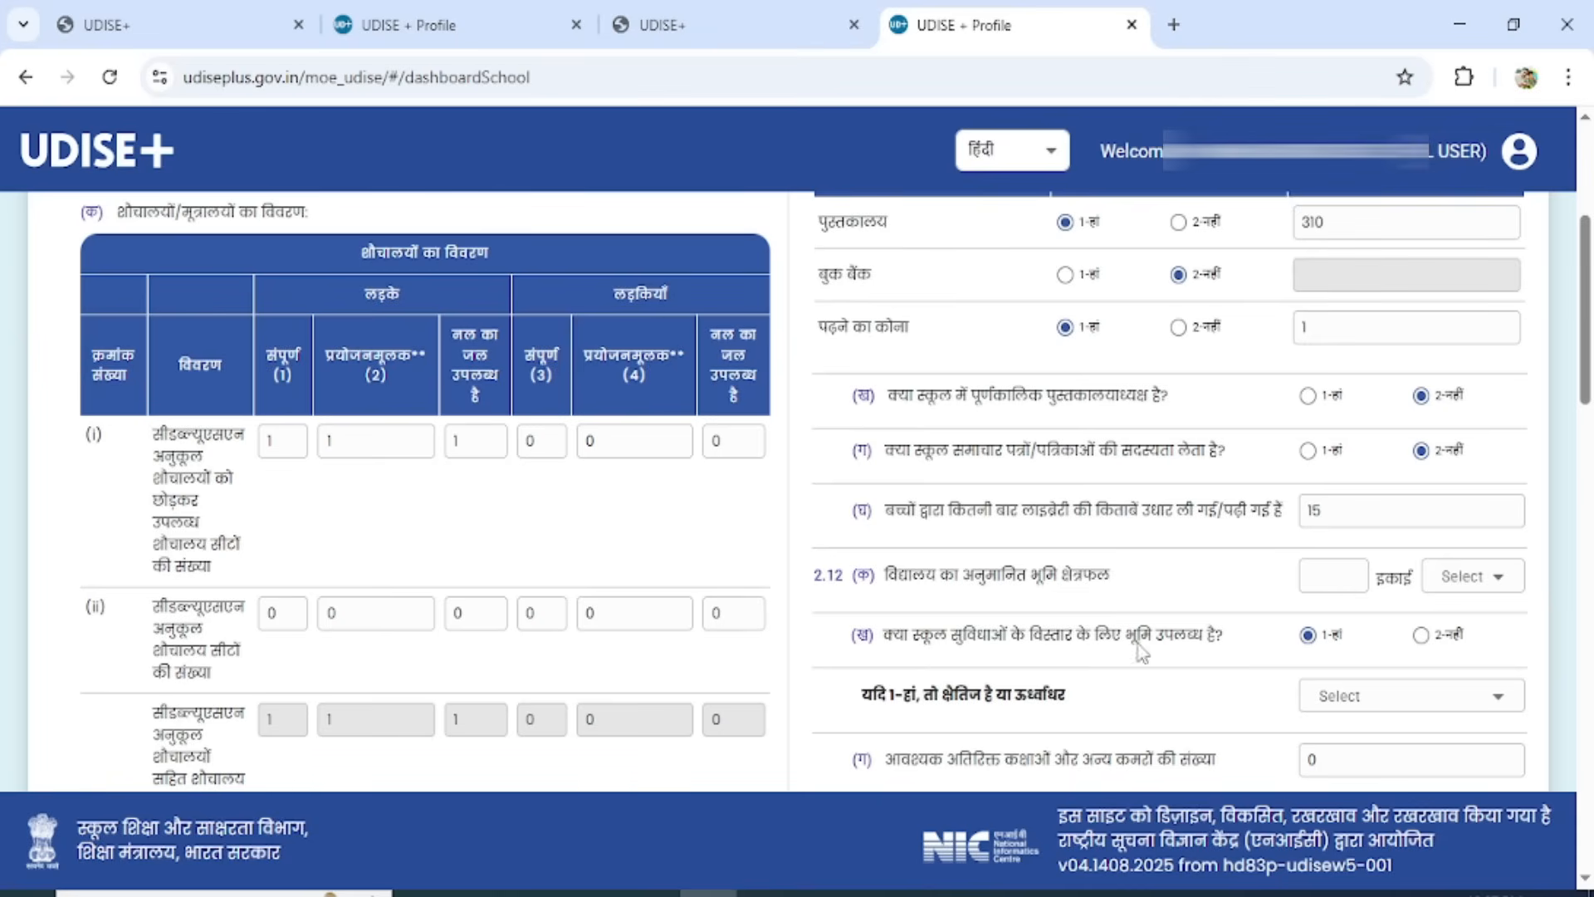
# Fill in the urinal details in row (iii) with 1 in each boys' field and 0 in each girls' field.
pyautogui.scroll(-5, 1143, 652)
pyautogui.scroll(-3, 797, 450)
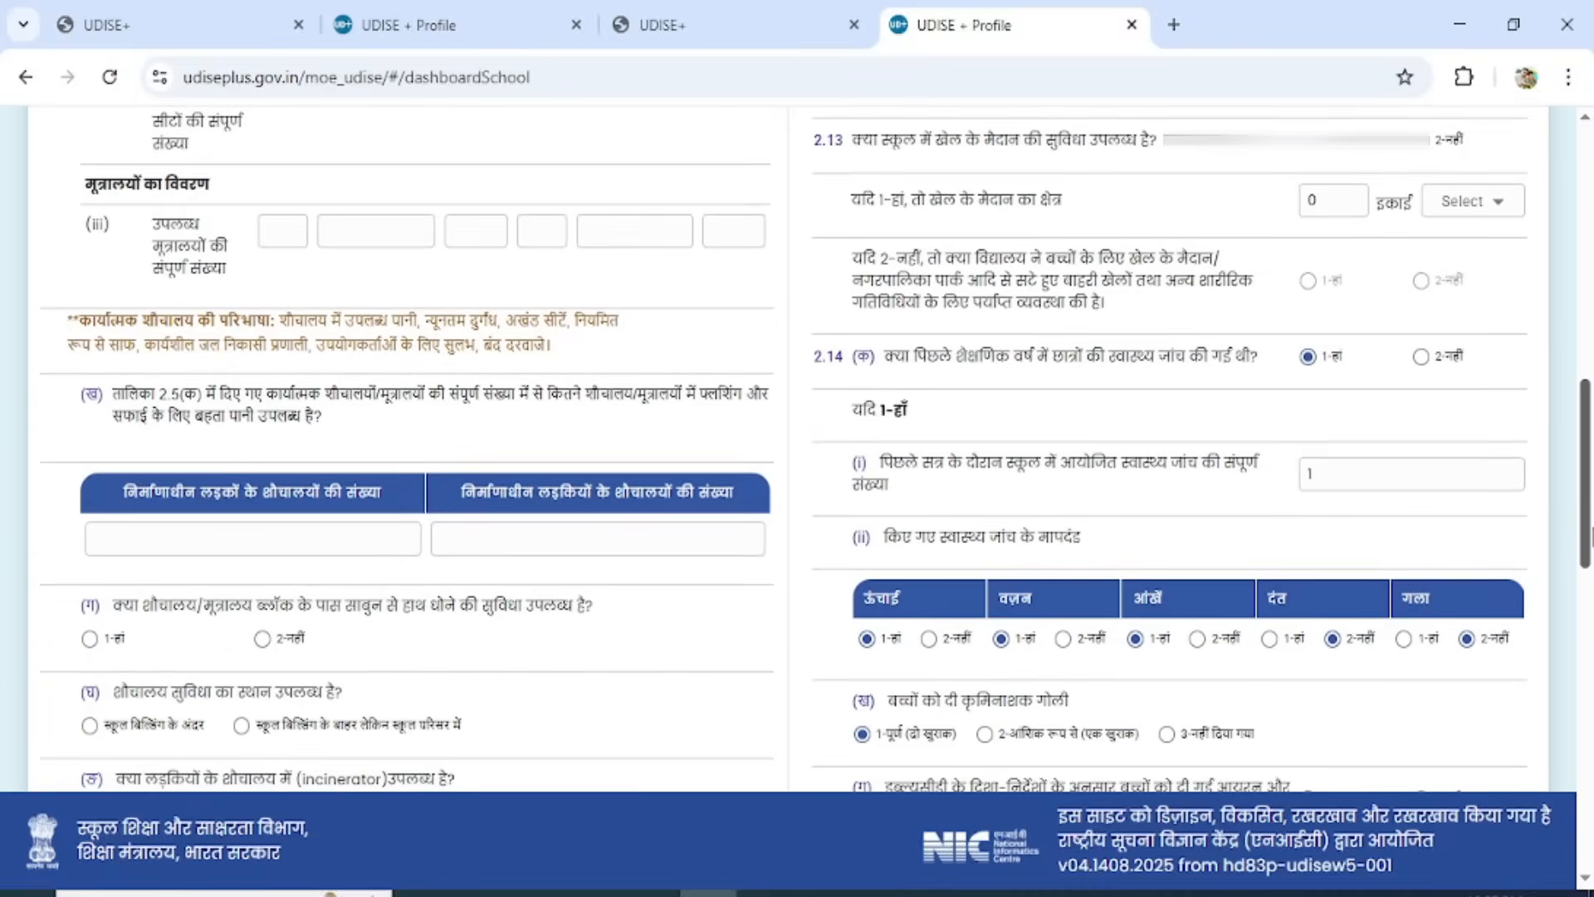
pyautogui.scroll(1, 815, 448)
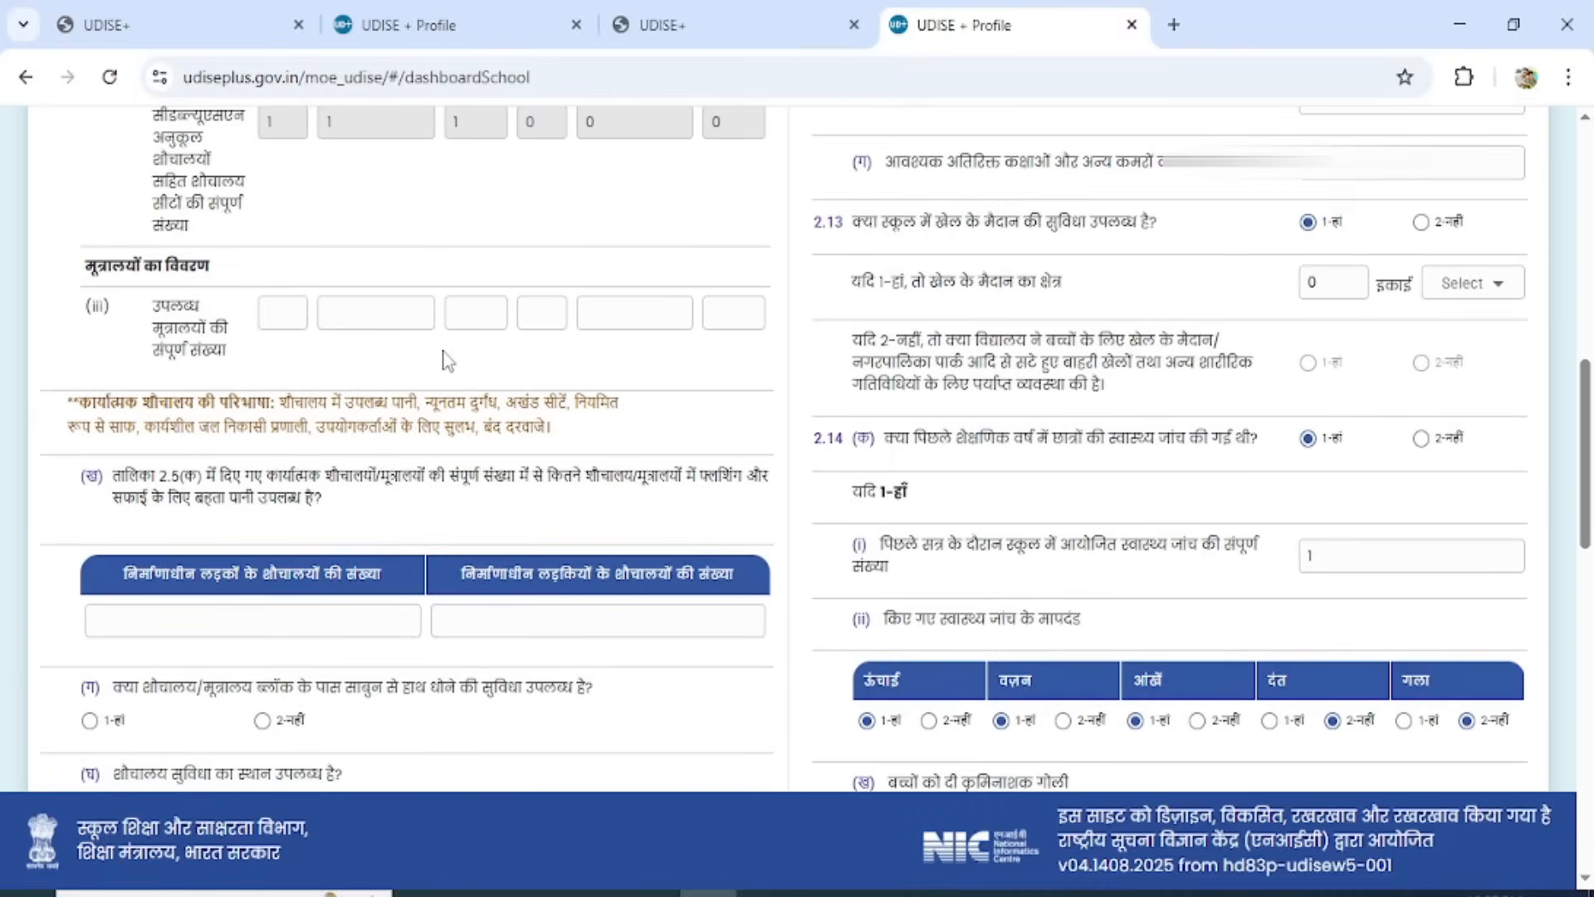
pyautogui.click(289, 306)
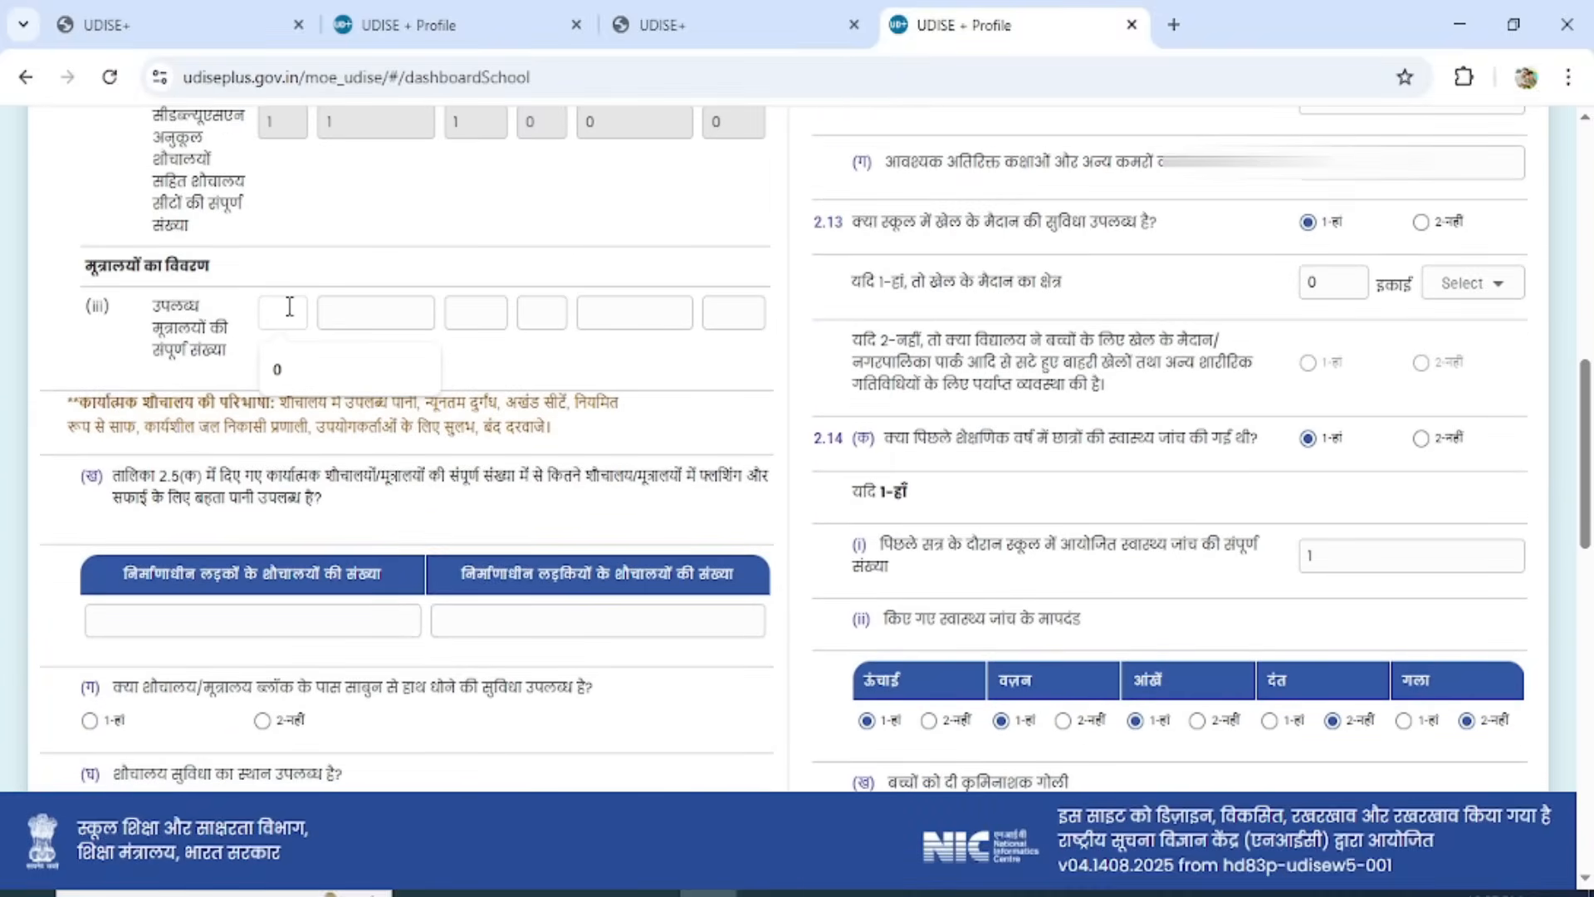
pyautogui.write('1')
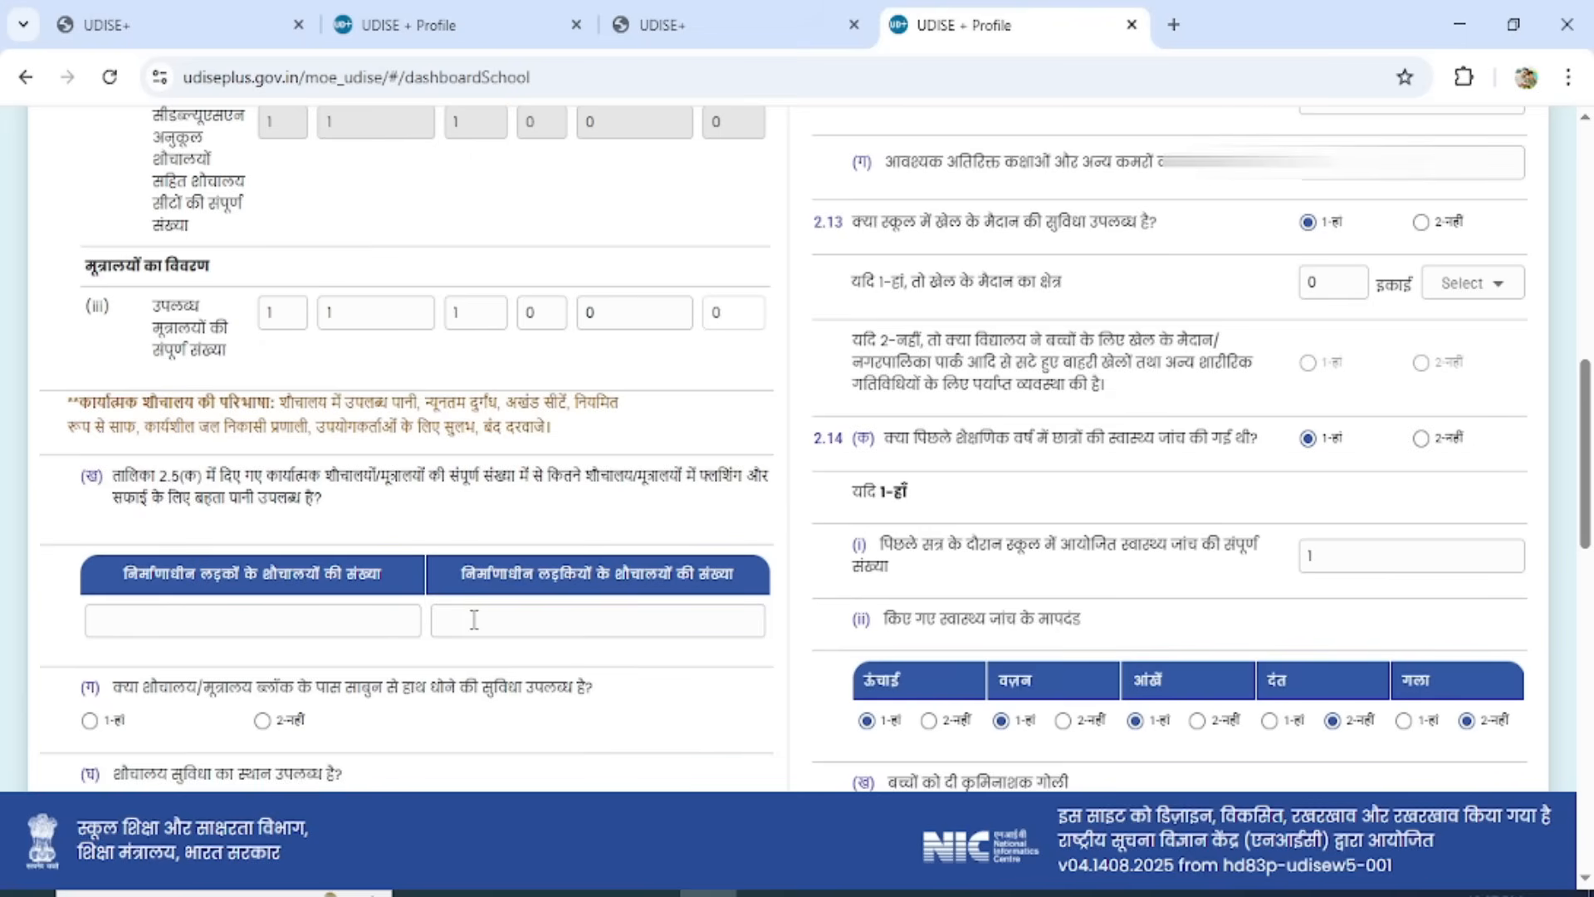
# Enter 0 for both boys' and girls' toilets under construction in 2.7.
pyautogui.click(238, 614)
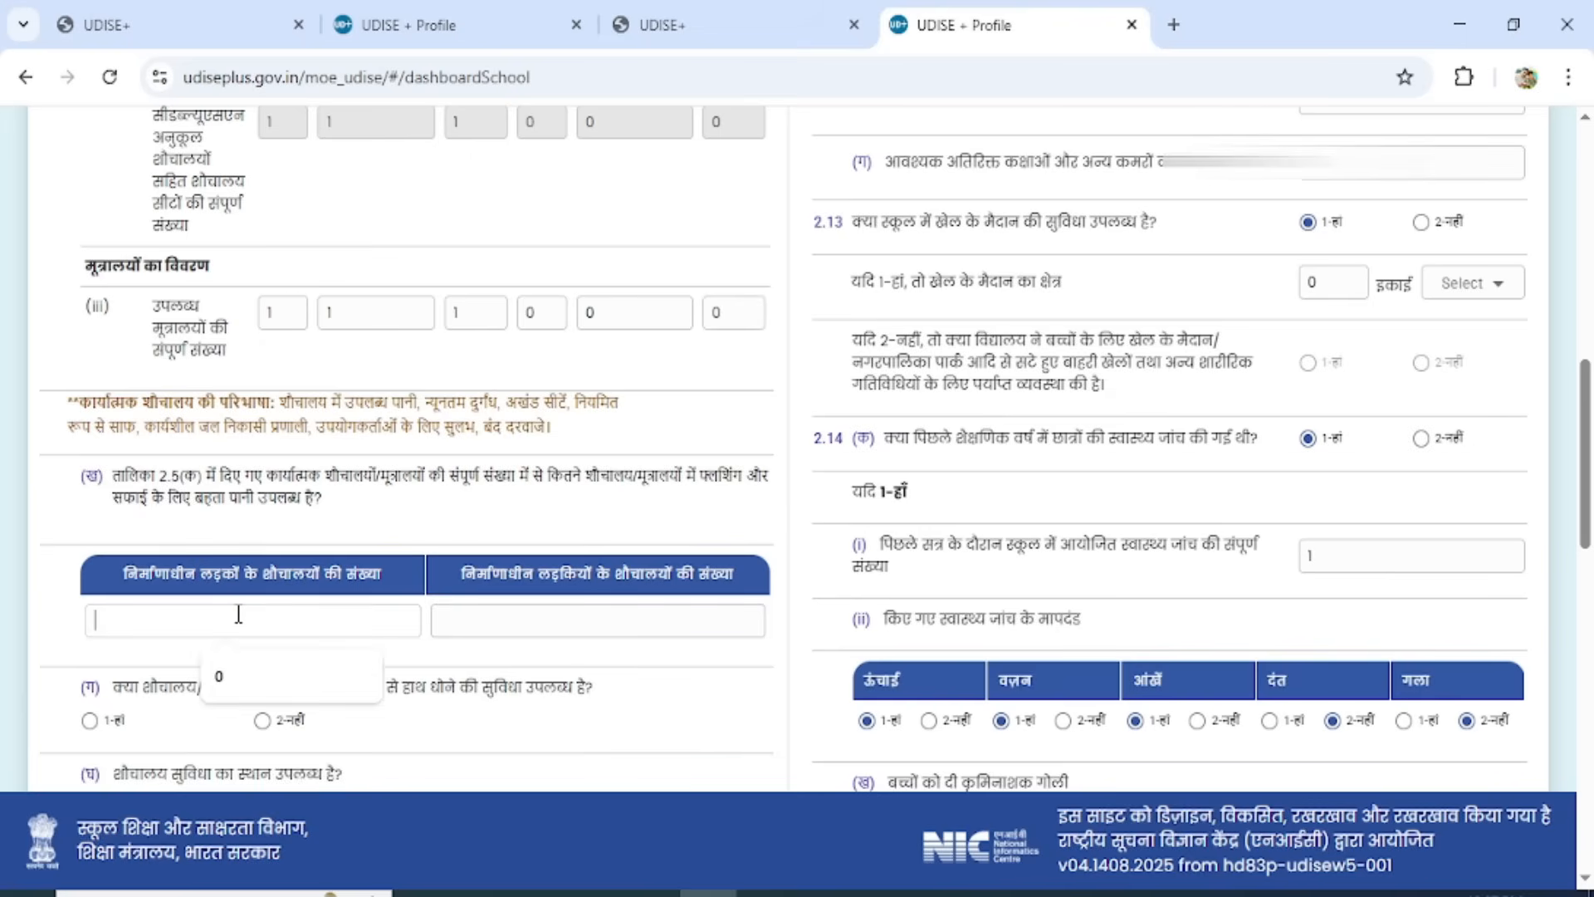
pyautogui.write('0')
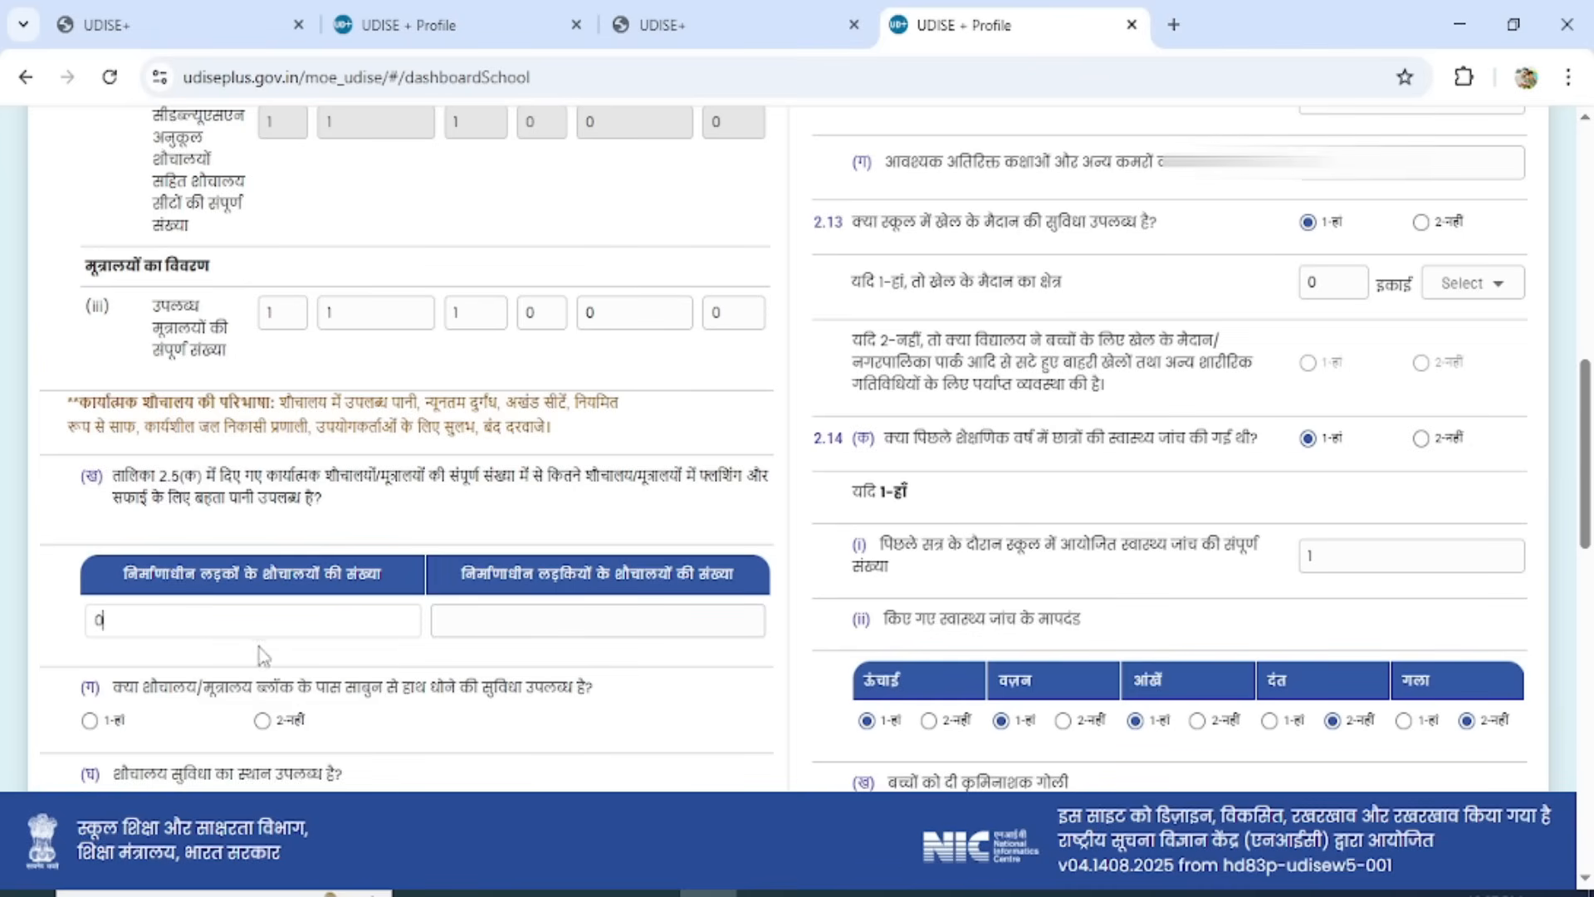
pyautogui.write('0')
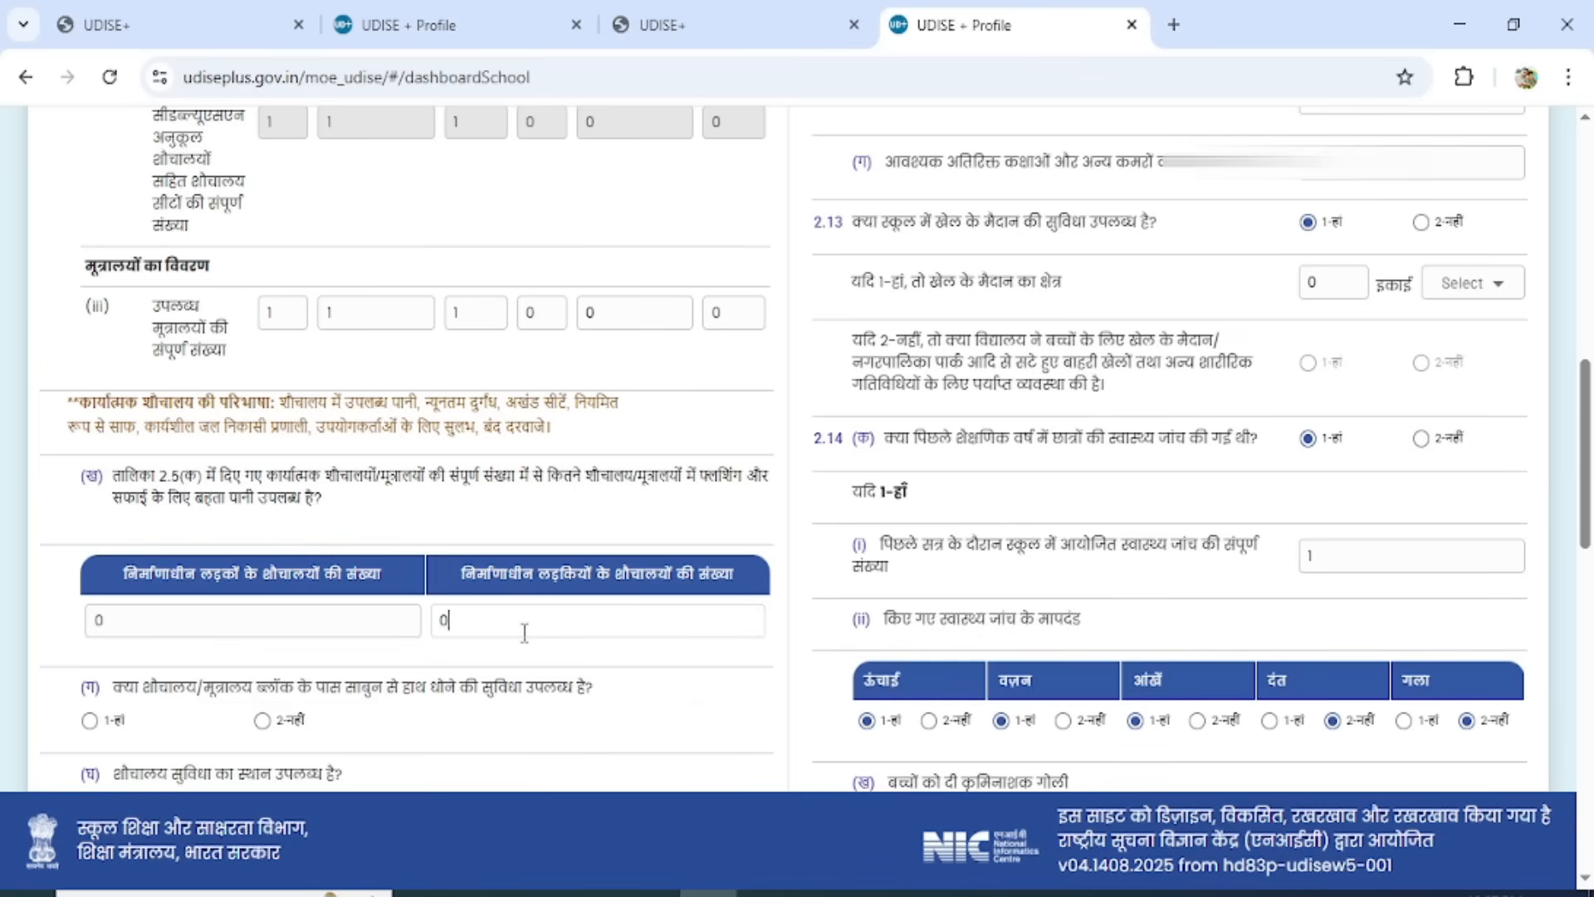
pyautogui.click(690, 678)
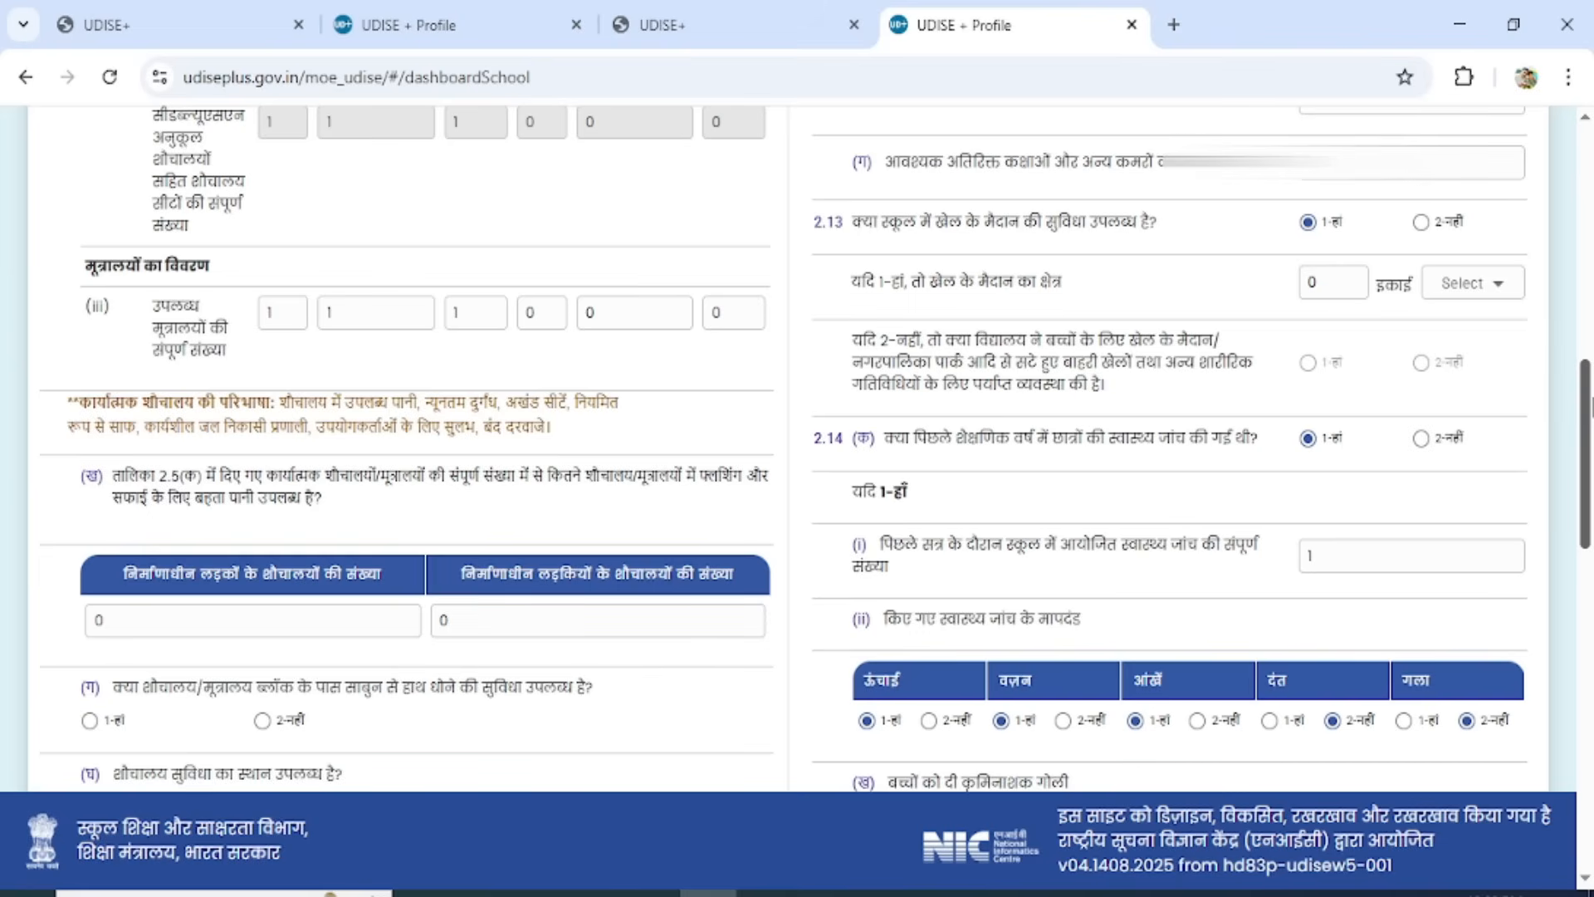
# Answer 1-Yes for handwashing with soap near the toilets, outside the building but within the premises for toilet location, and 2-No for incinerator.
pyautogui.moveTo(1589, 405); pyautogui.dragTo(1589, 511)
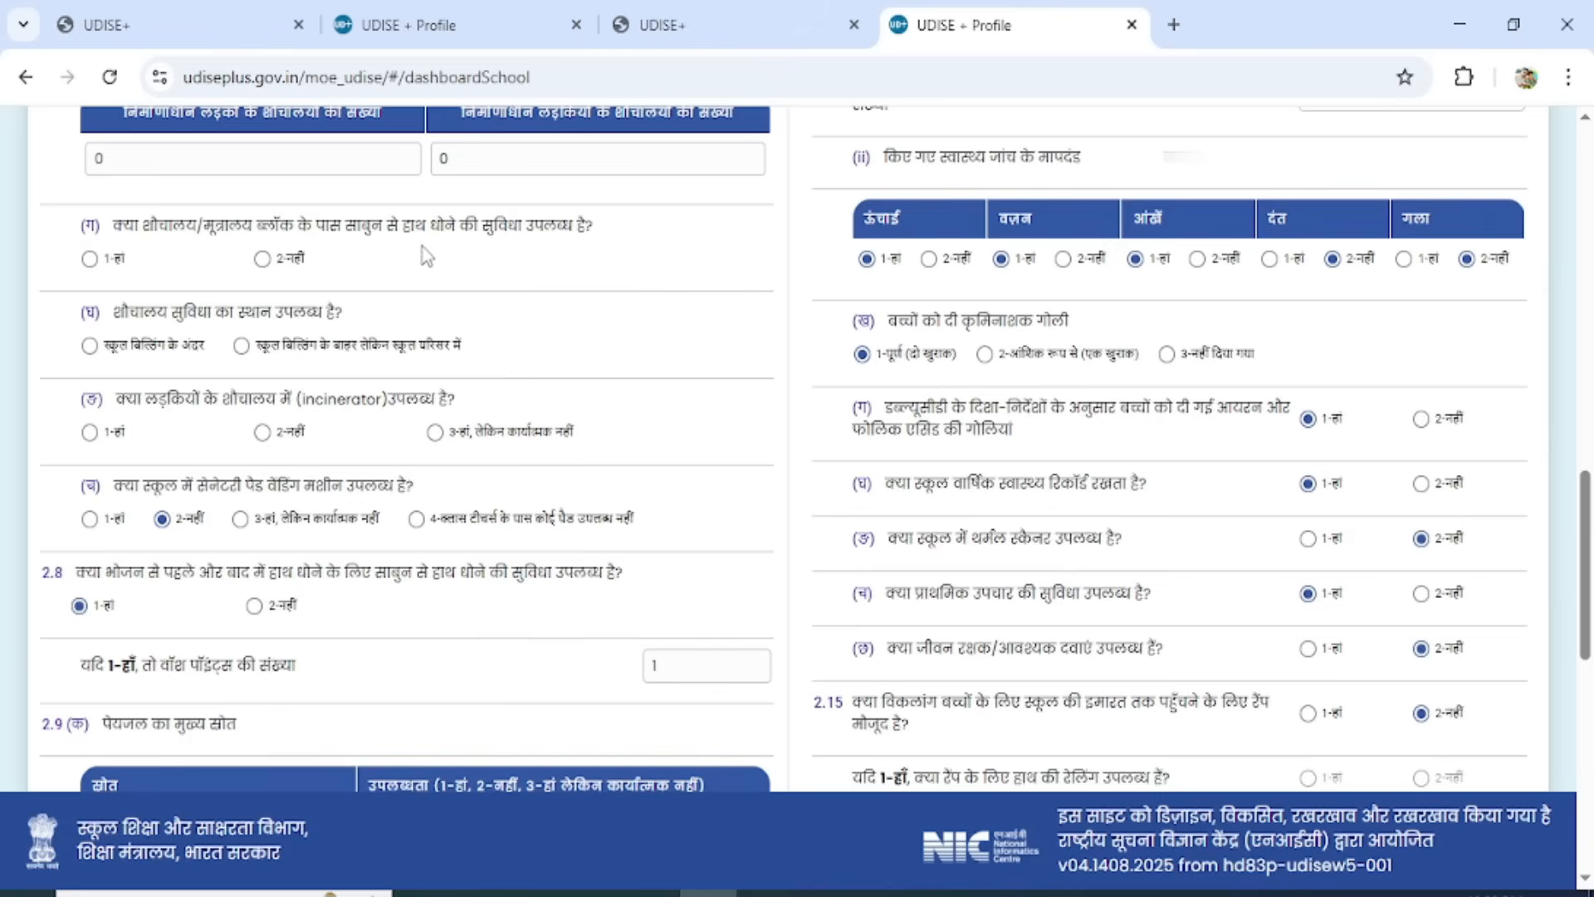
pyautogui.click(88, 258)
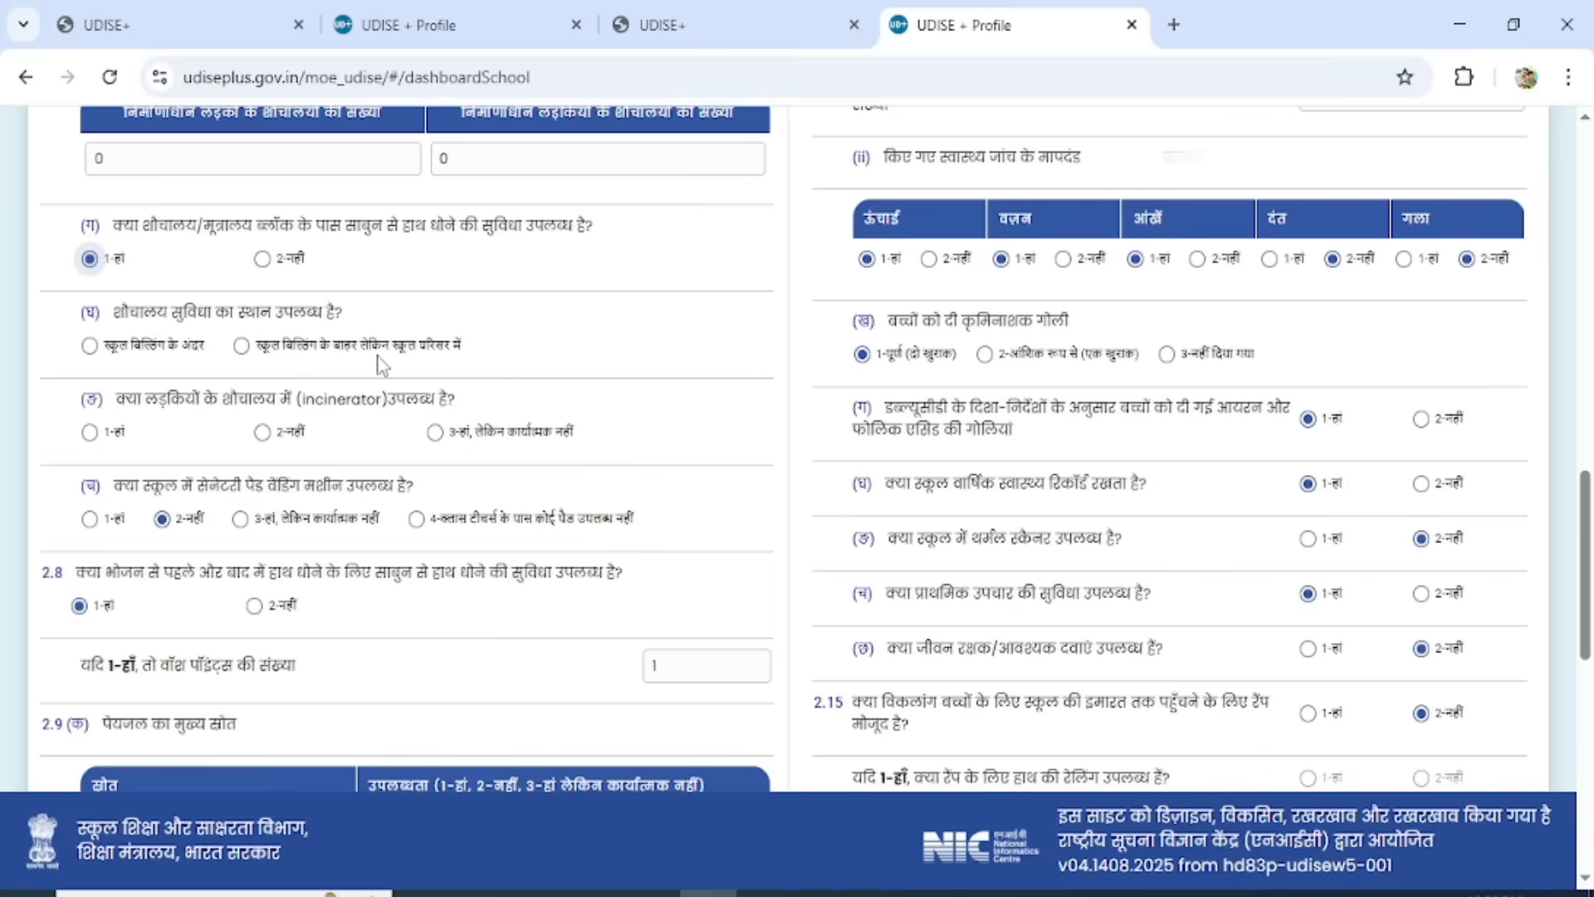
pyautogui.click(242, 345)
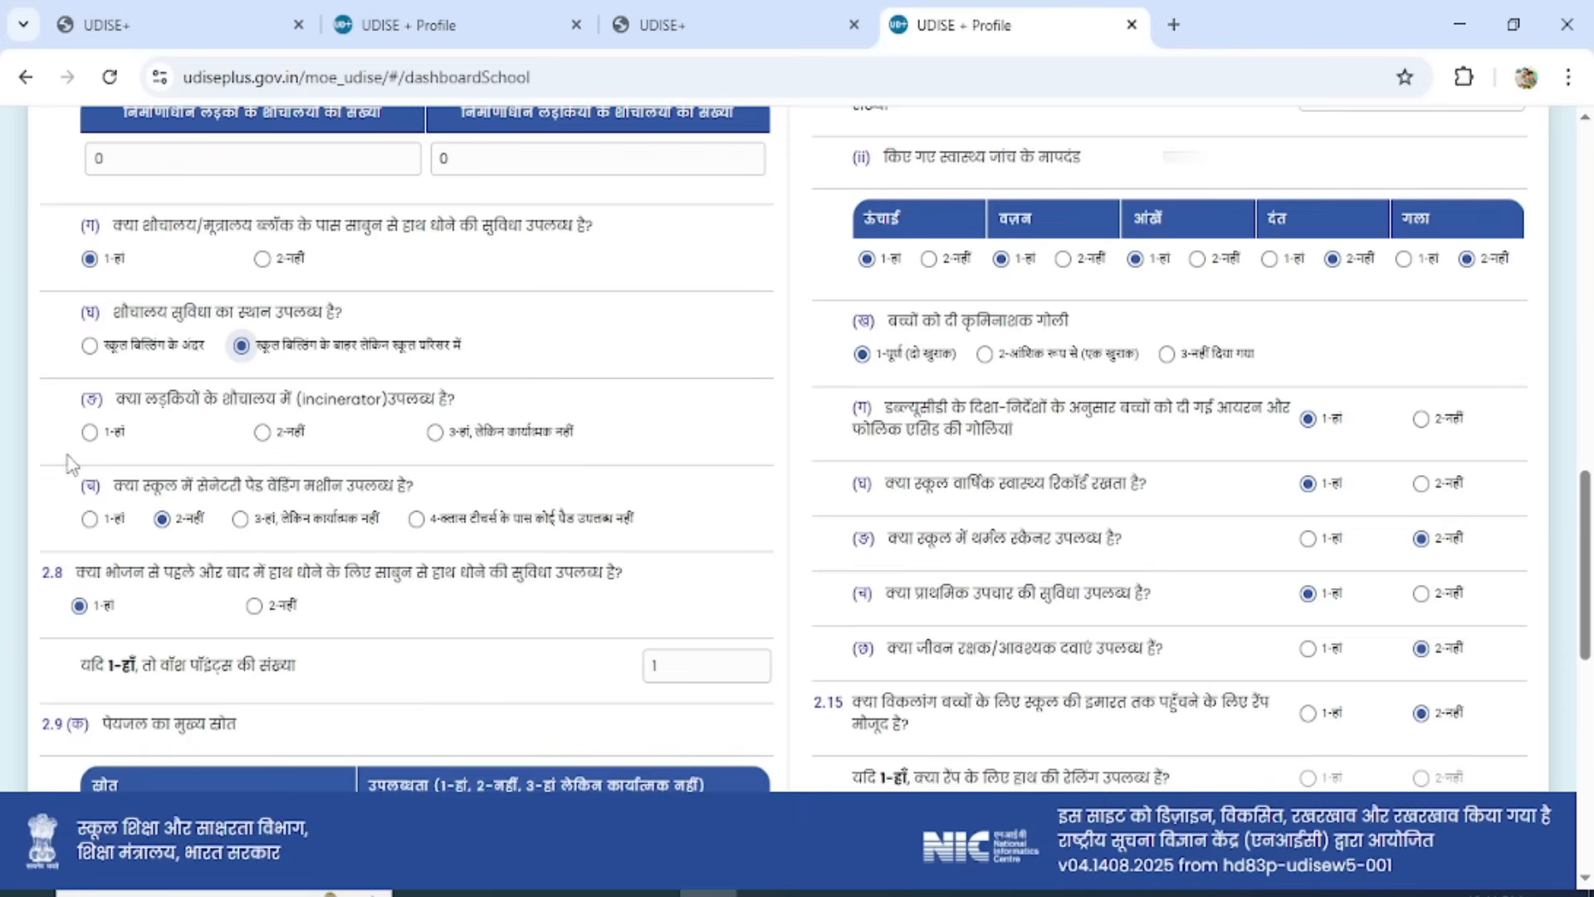
pyautogui.click(263, 432)
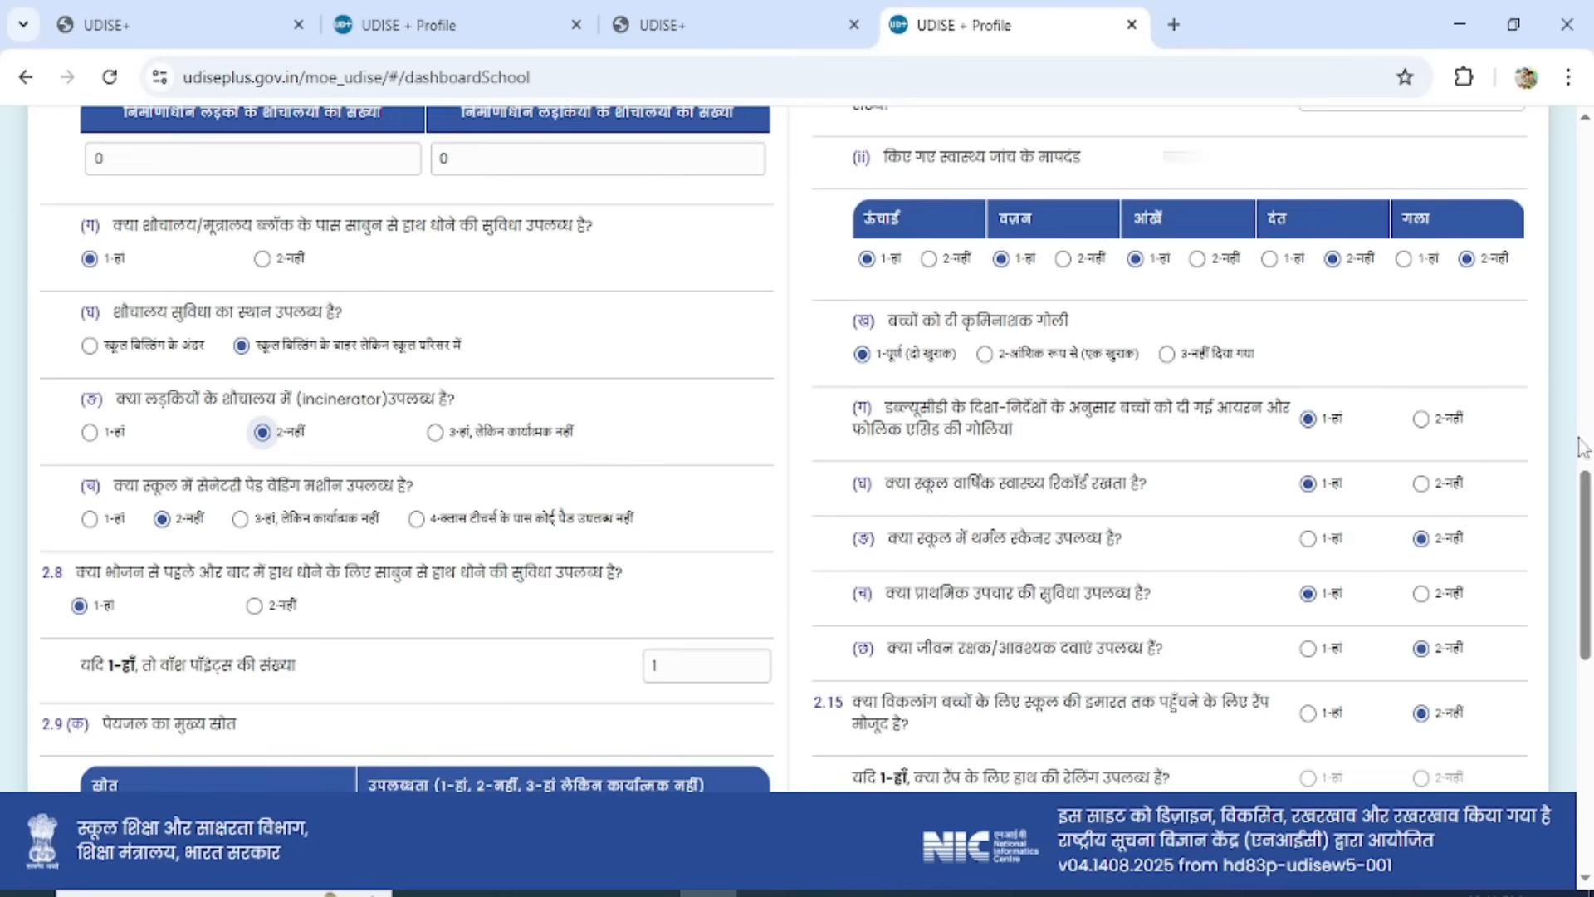
# Check the handwashing-before-meals answer and the number of wash points in 2.8.
pyautogui.moveTo(1587, 515); pyautogui.dragTo(1587, 566)
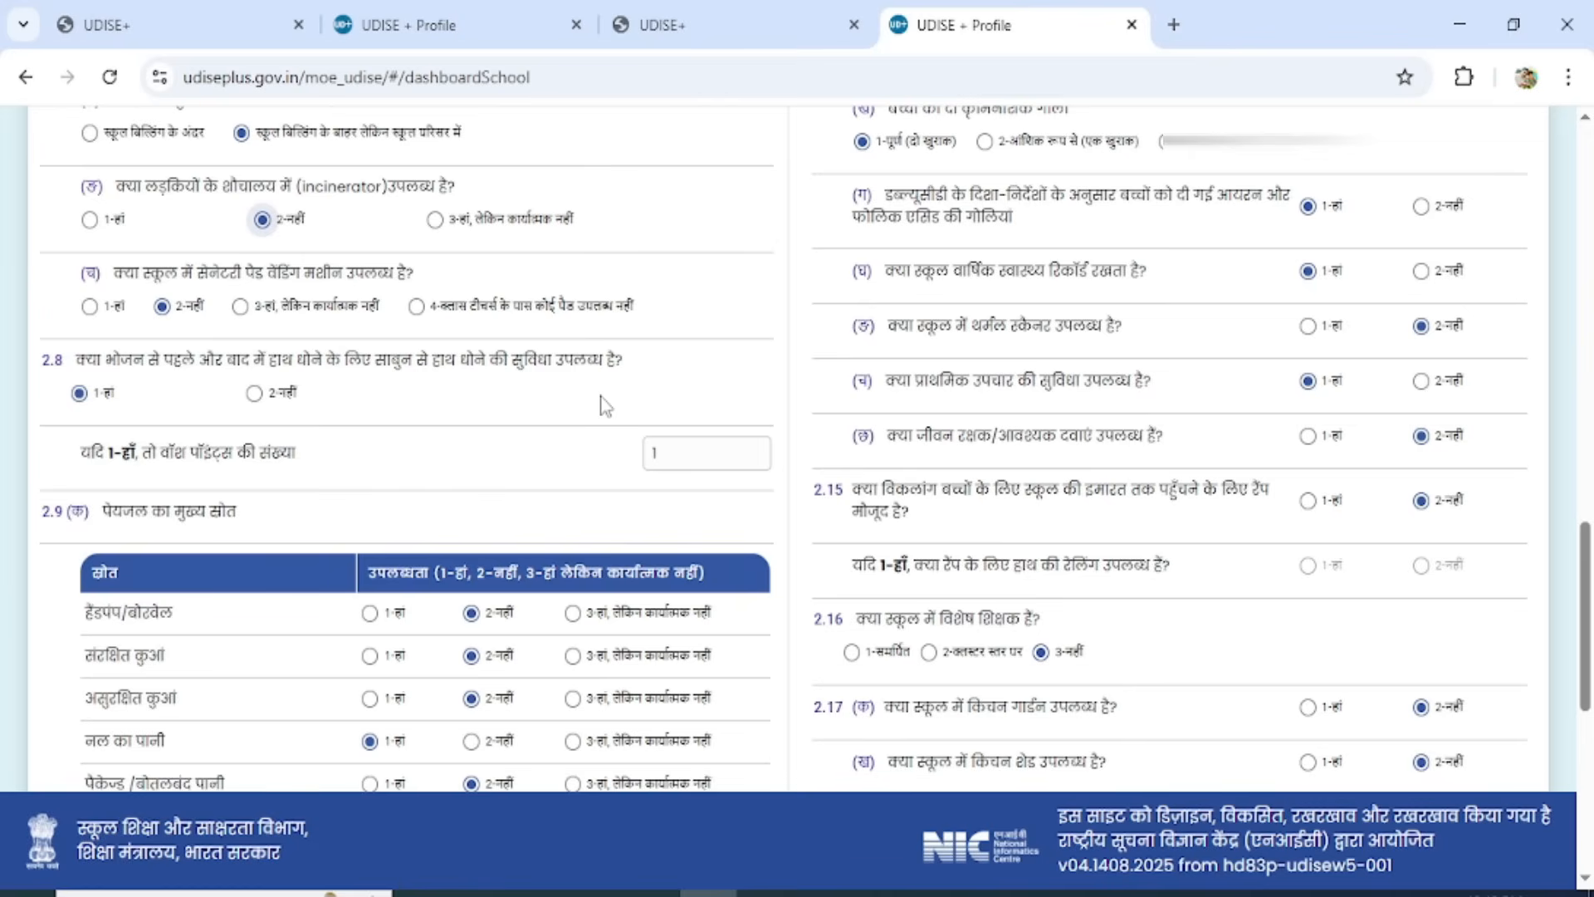
pyautogui.click(682, 454)
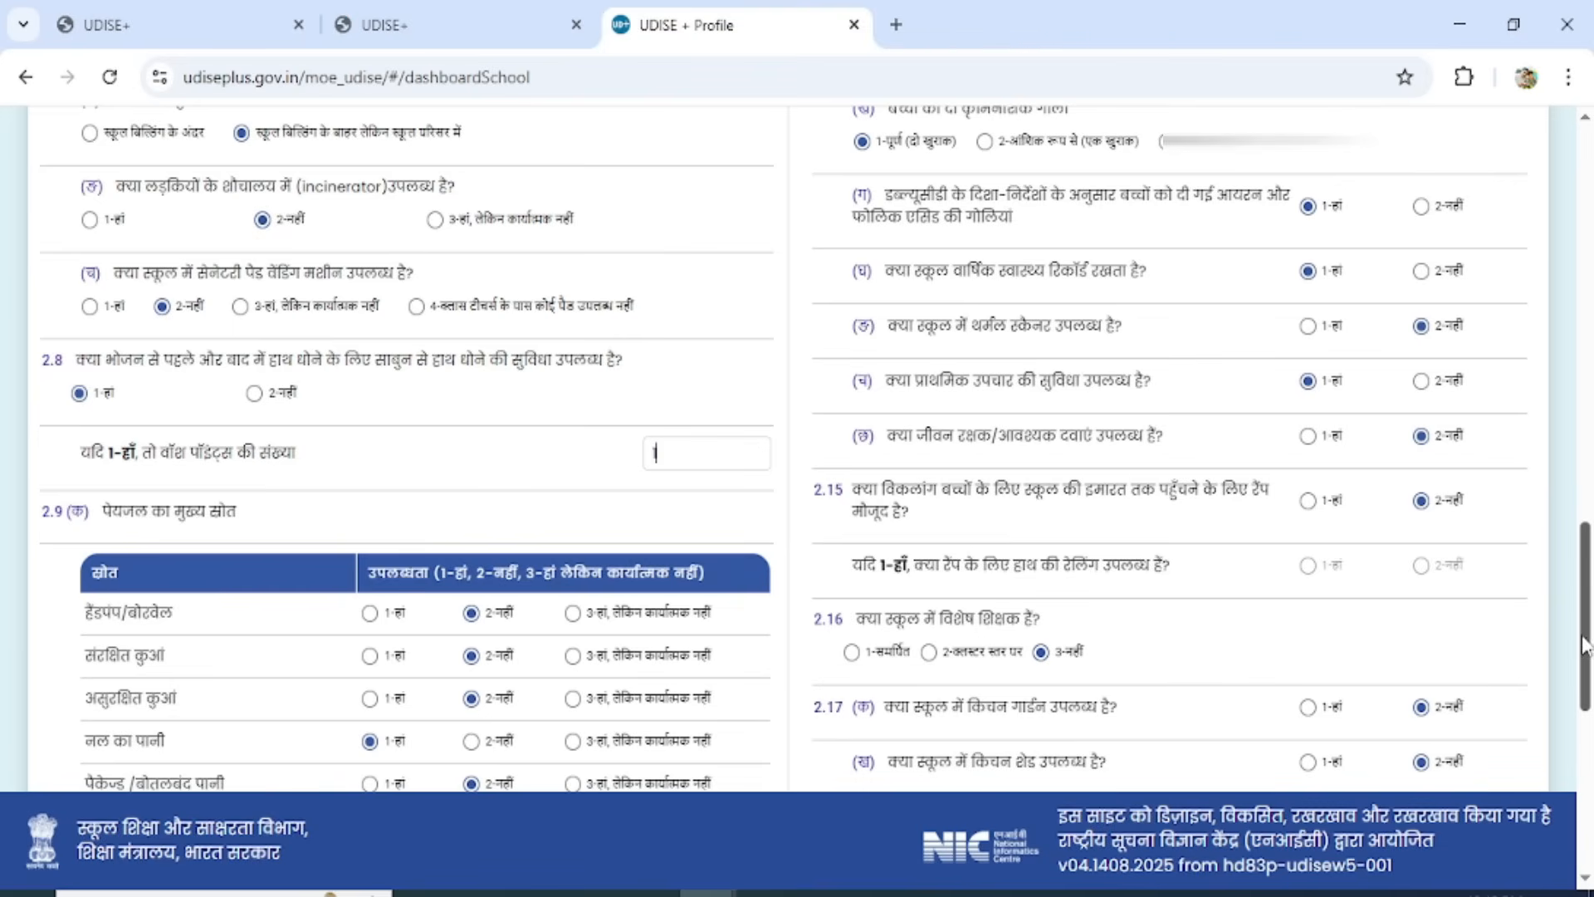
pyautogui.moveTo(1588, 631); pyautogui.dragTo(1590, 718)
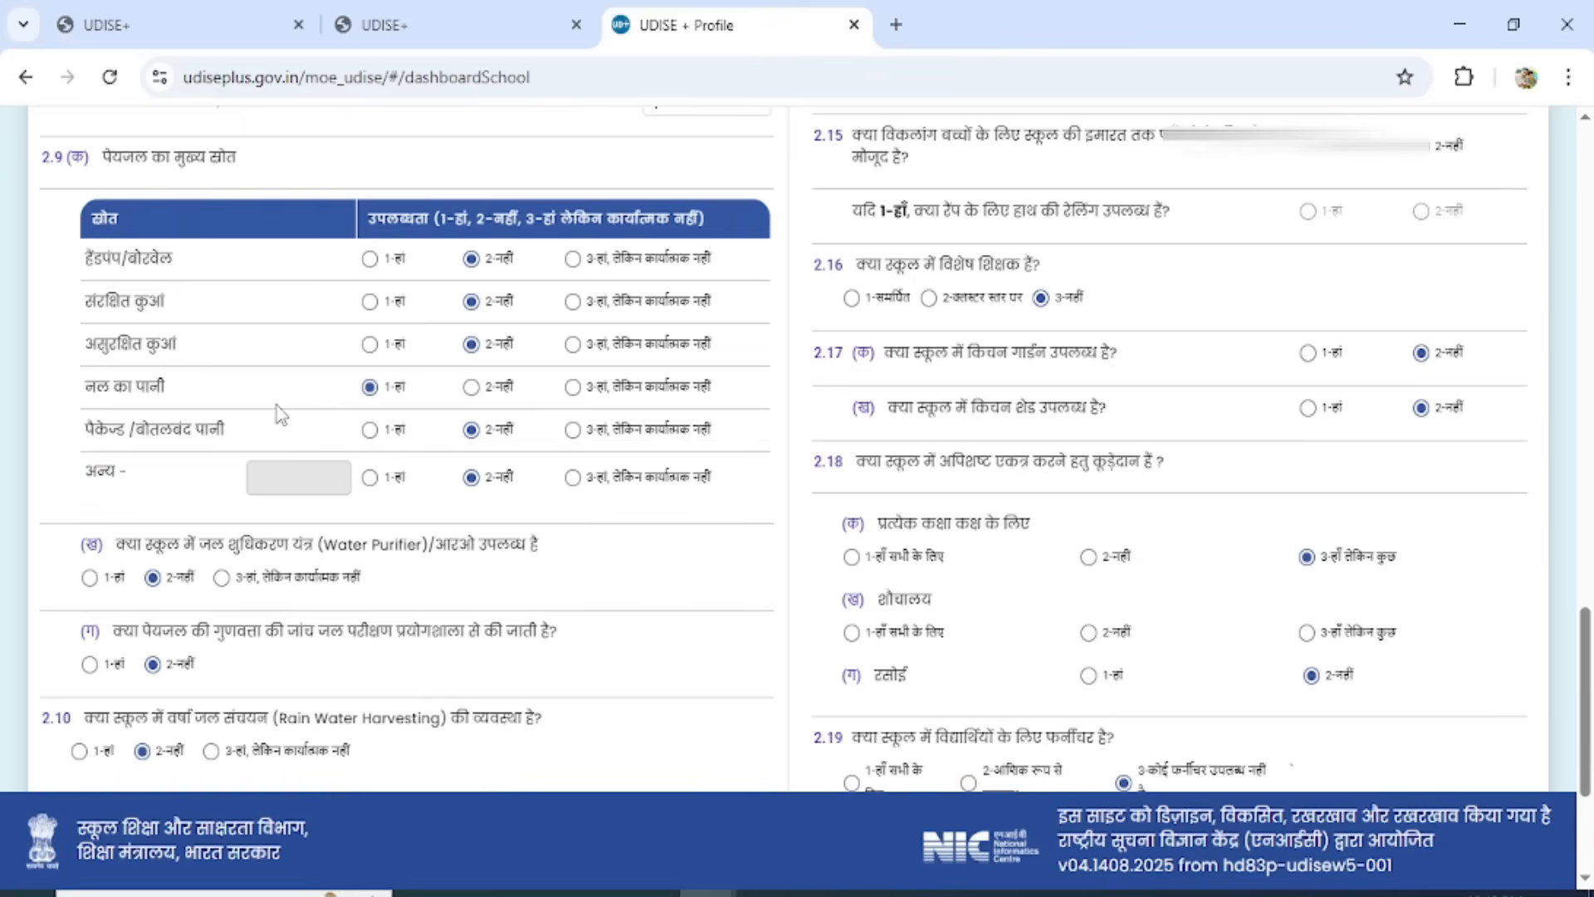
pyautogui.click(371, 259)
pyautogui.click(473, 260)
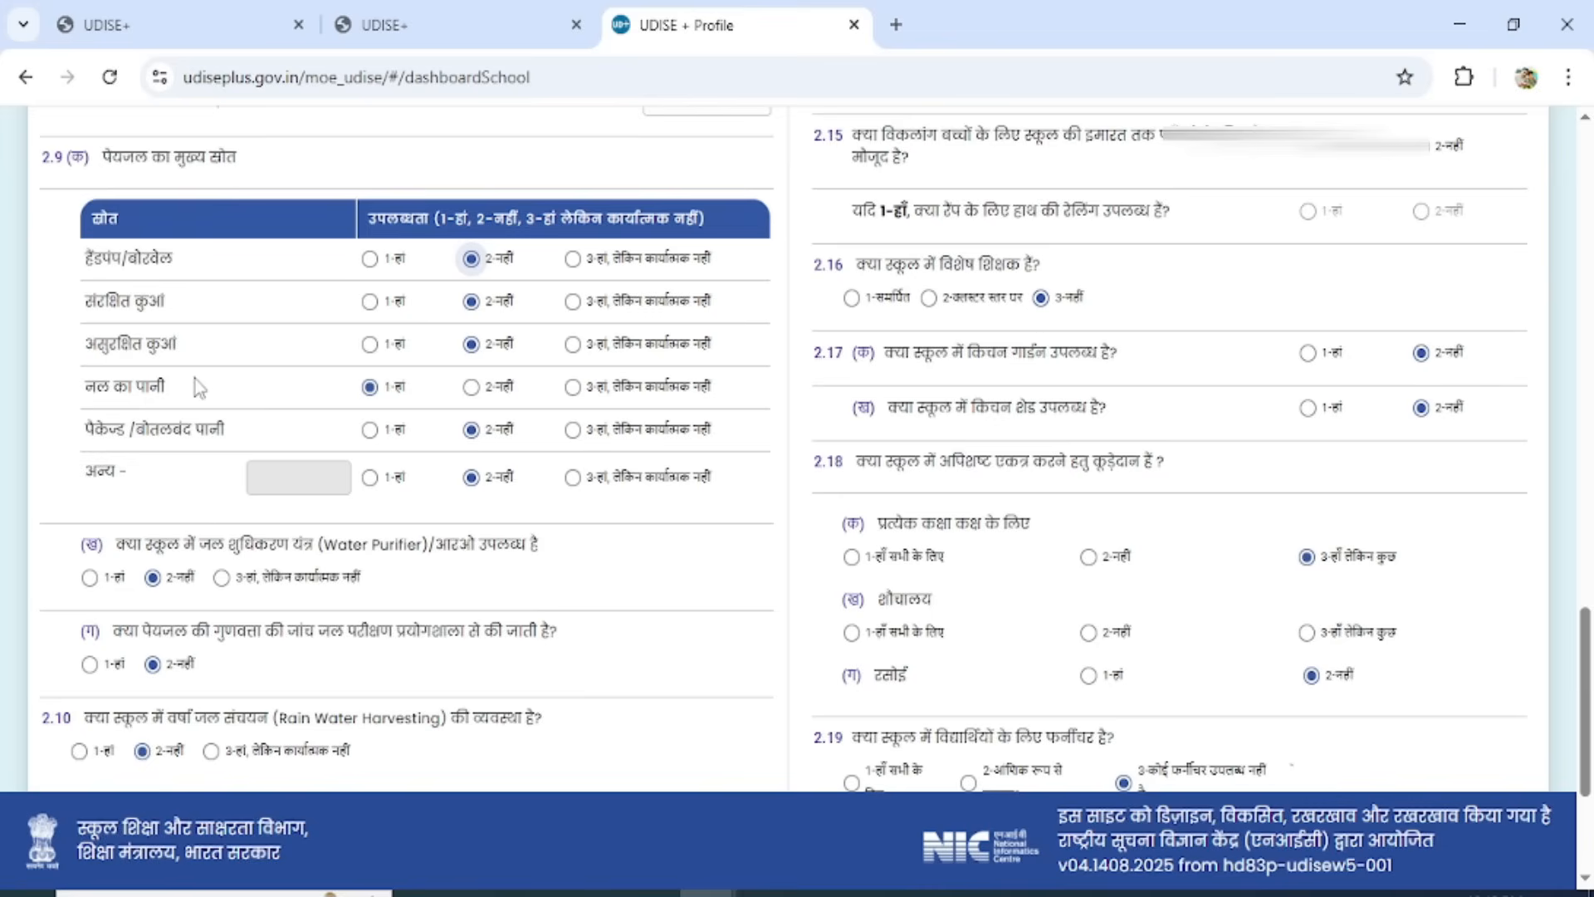
pyautogui.click(370, 477)
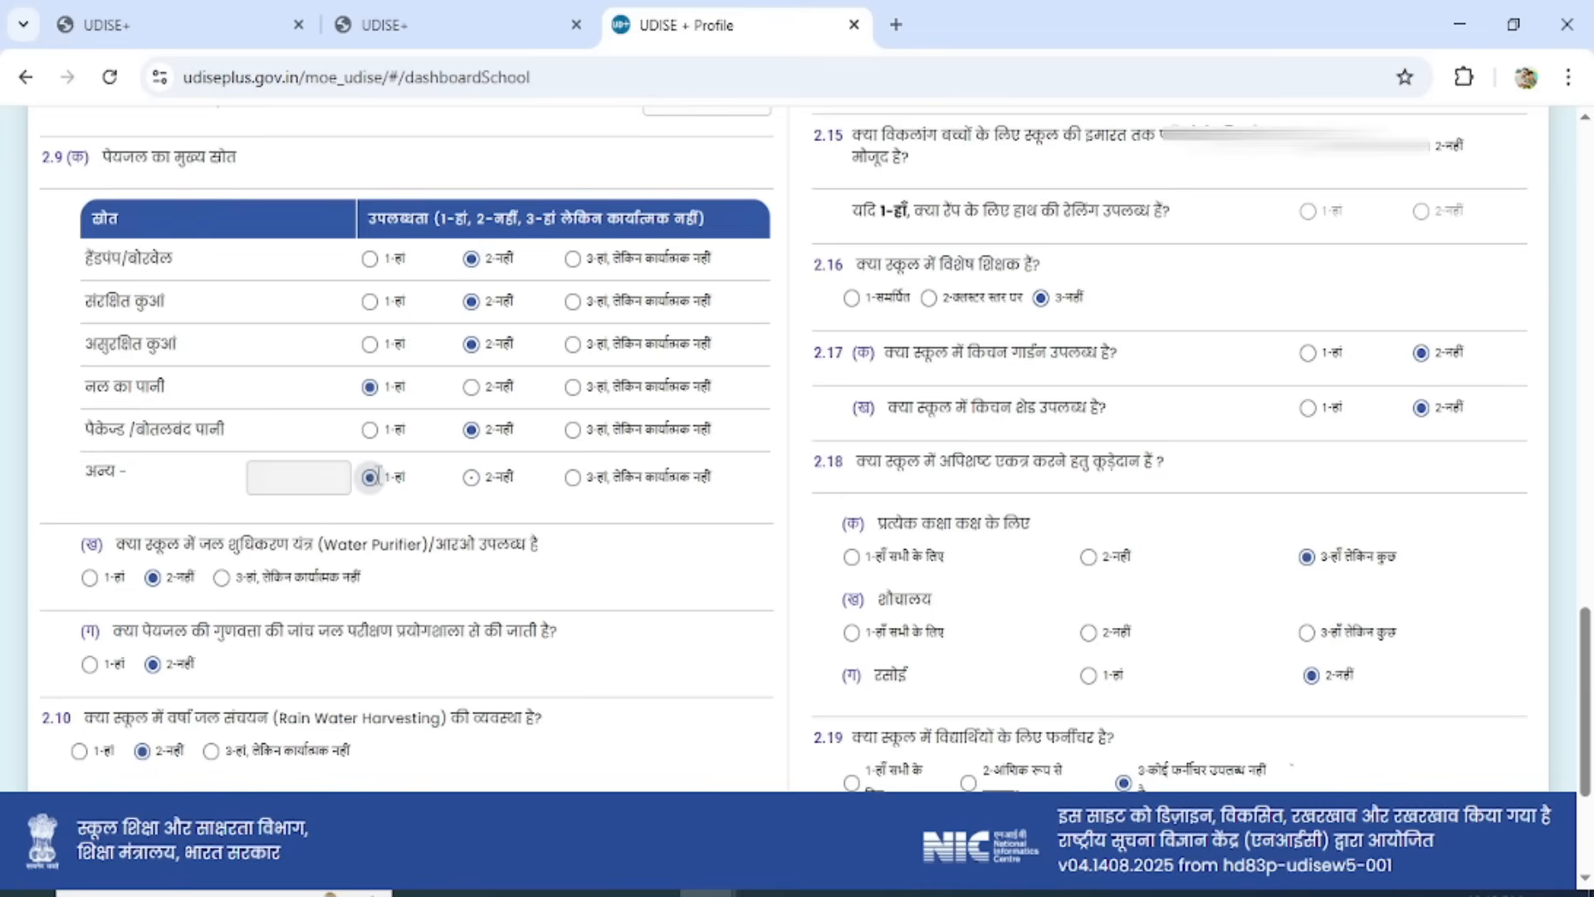
pyautogui.click(282, 480)
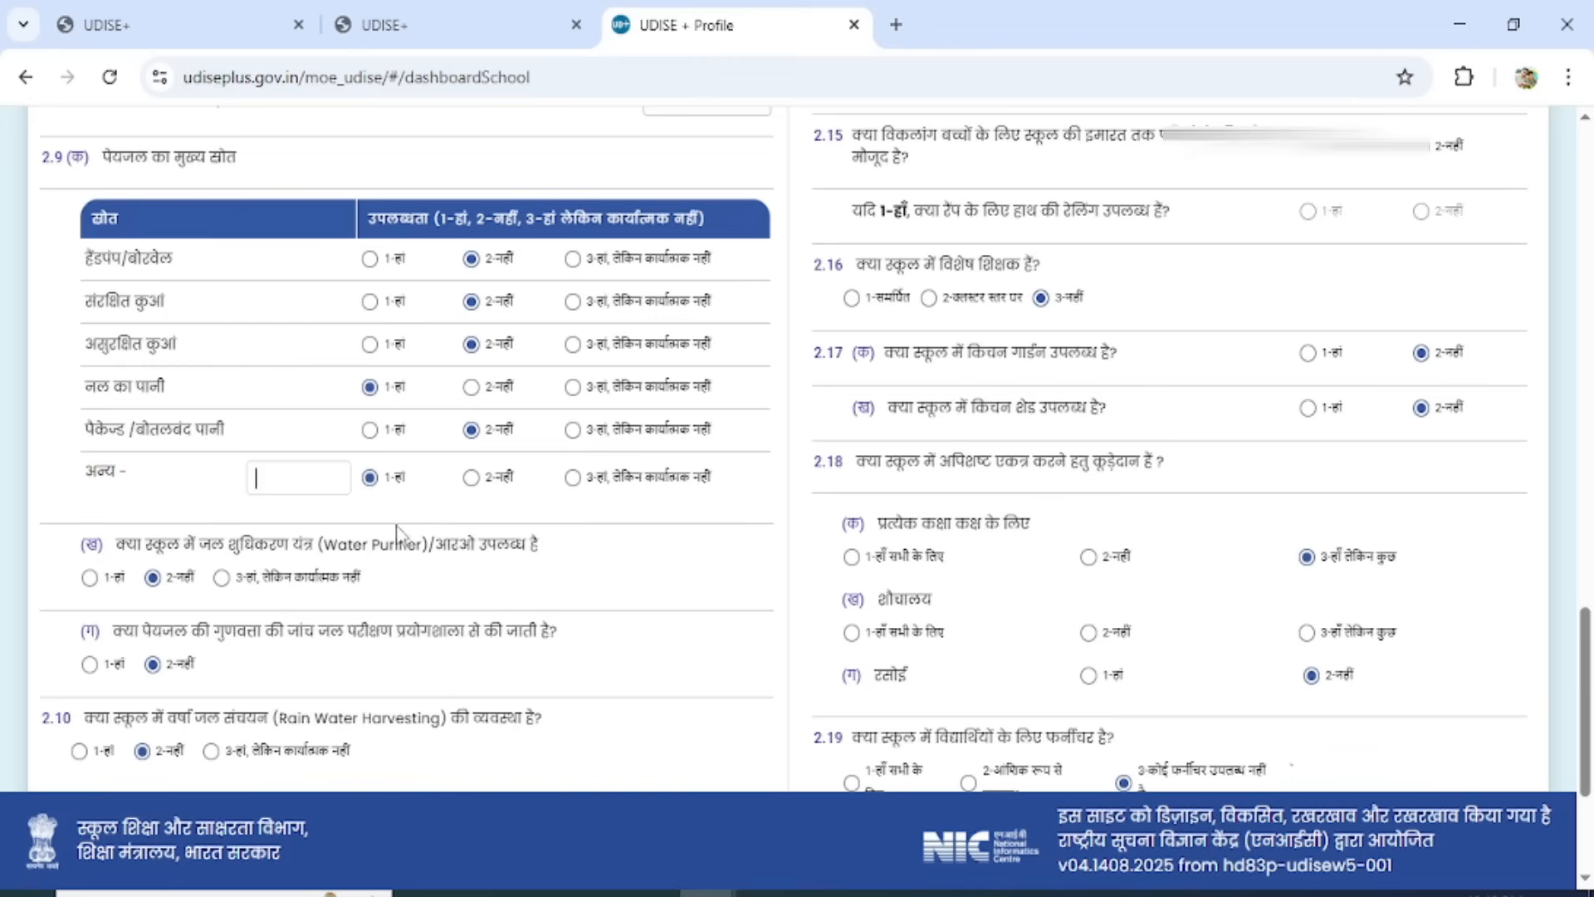
pyautogui.click(471, 477)
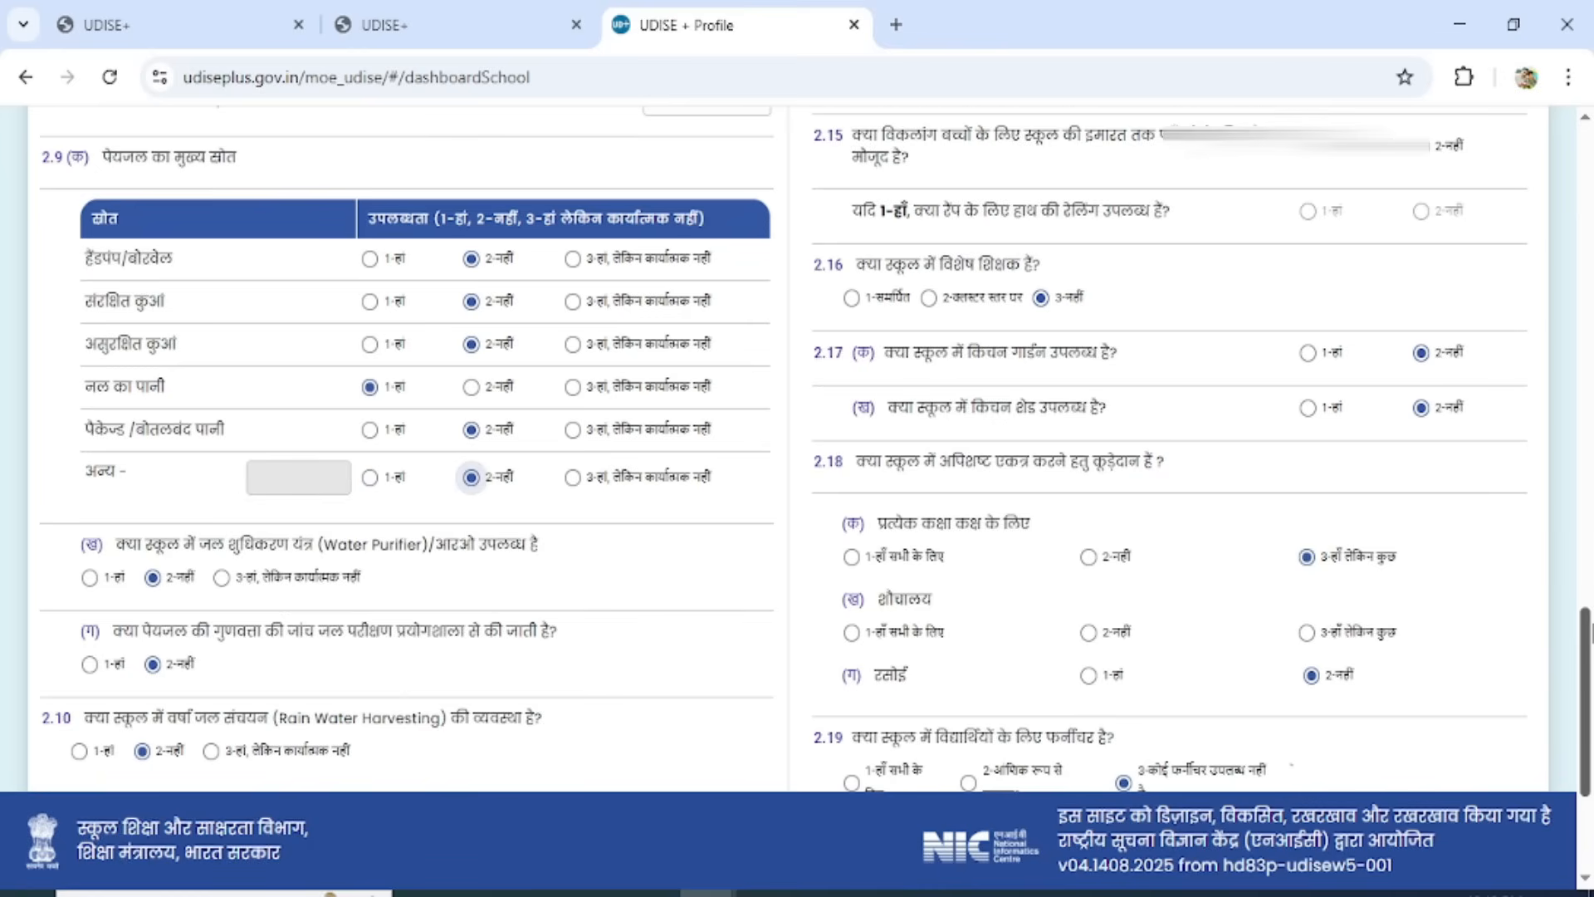
# Answer 1-Yes for rainwater harvesting in 2.10 and check the library and reading corner details in 2.11.
pyautogui.scroll(-3, 1586, 664)
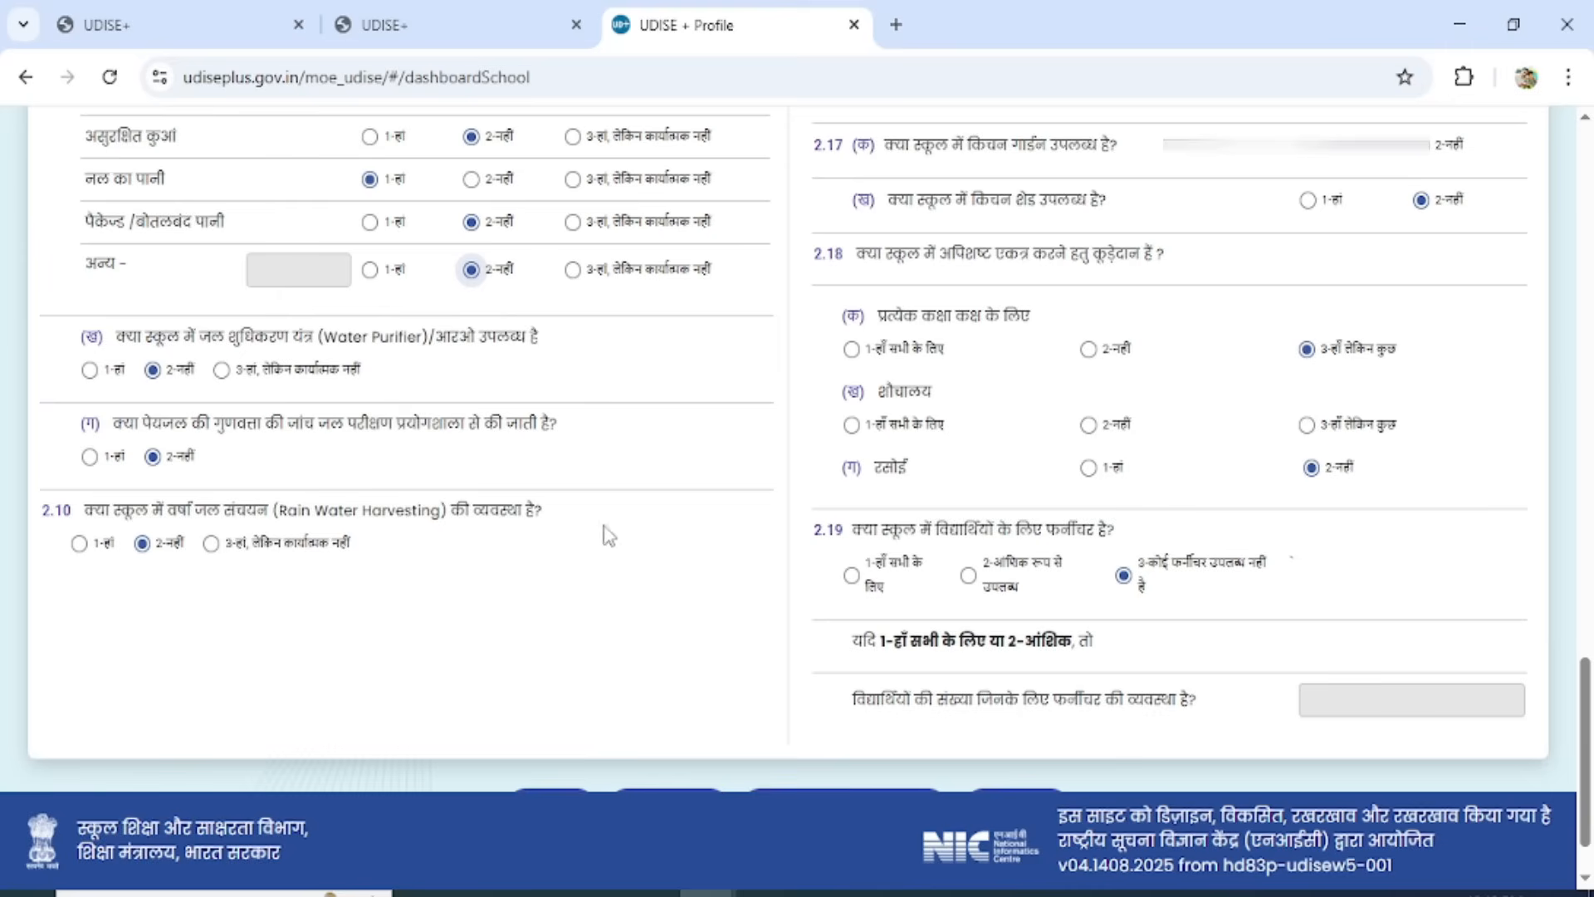
pyautogui.click(78, 542)
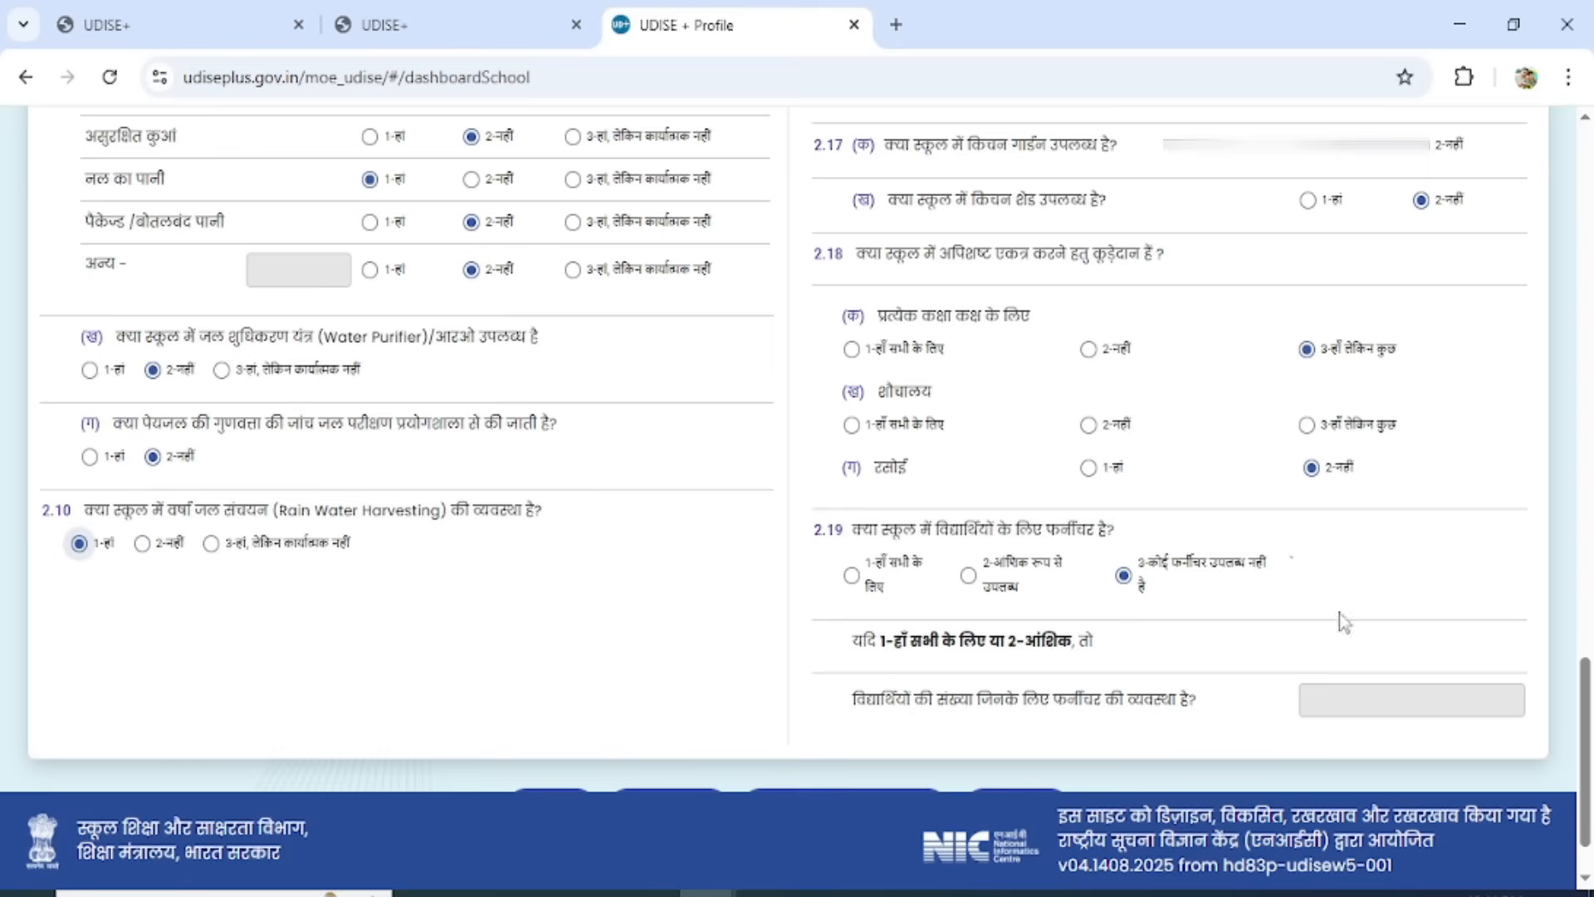
pyautogui.moveTo(1589, 706); pyautogui.dragTo(1592, 213)
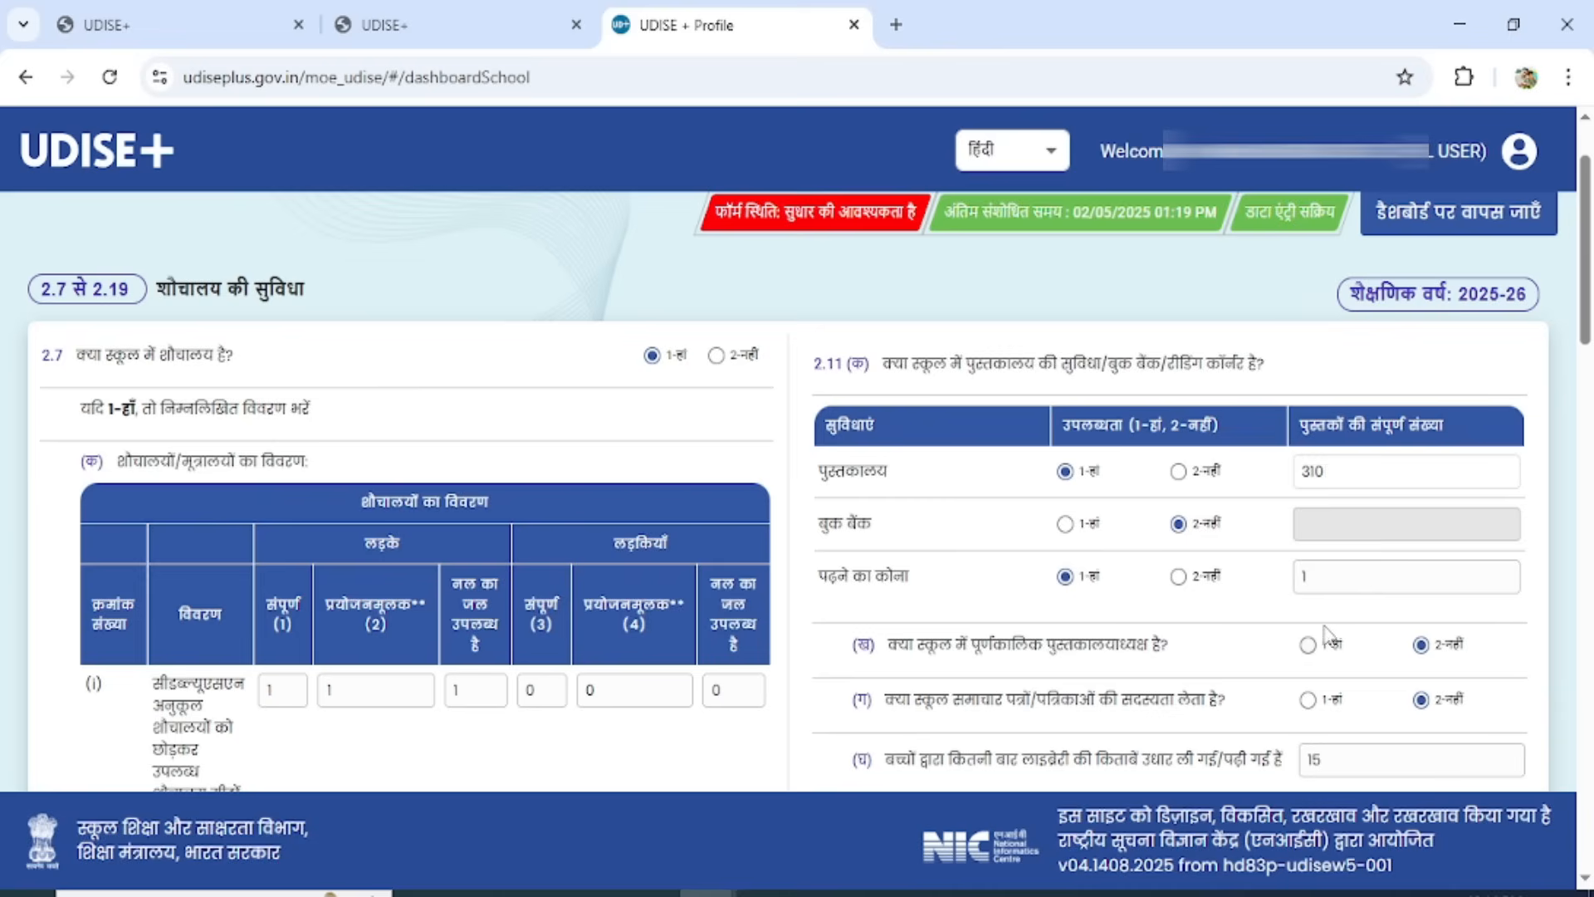
pyautogui.click(1332, 579)
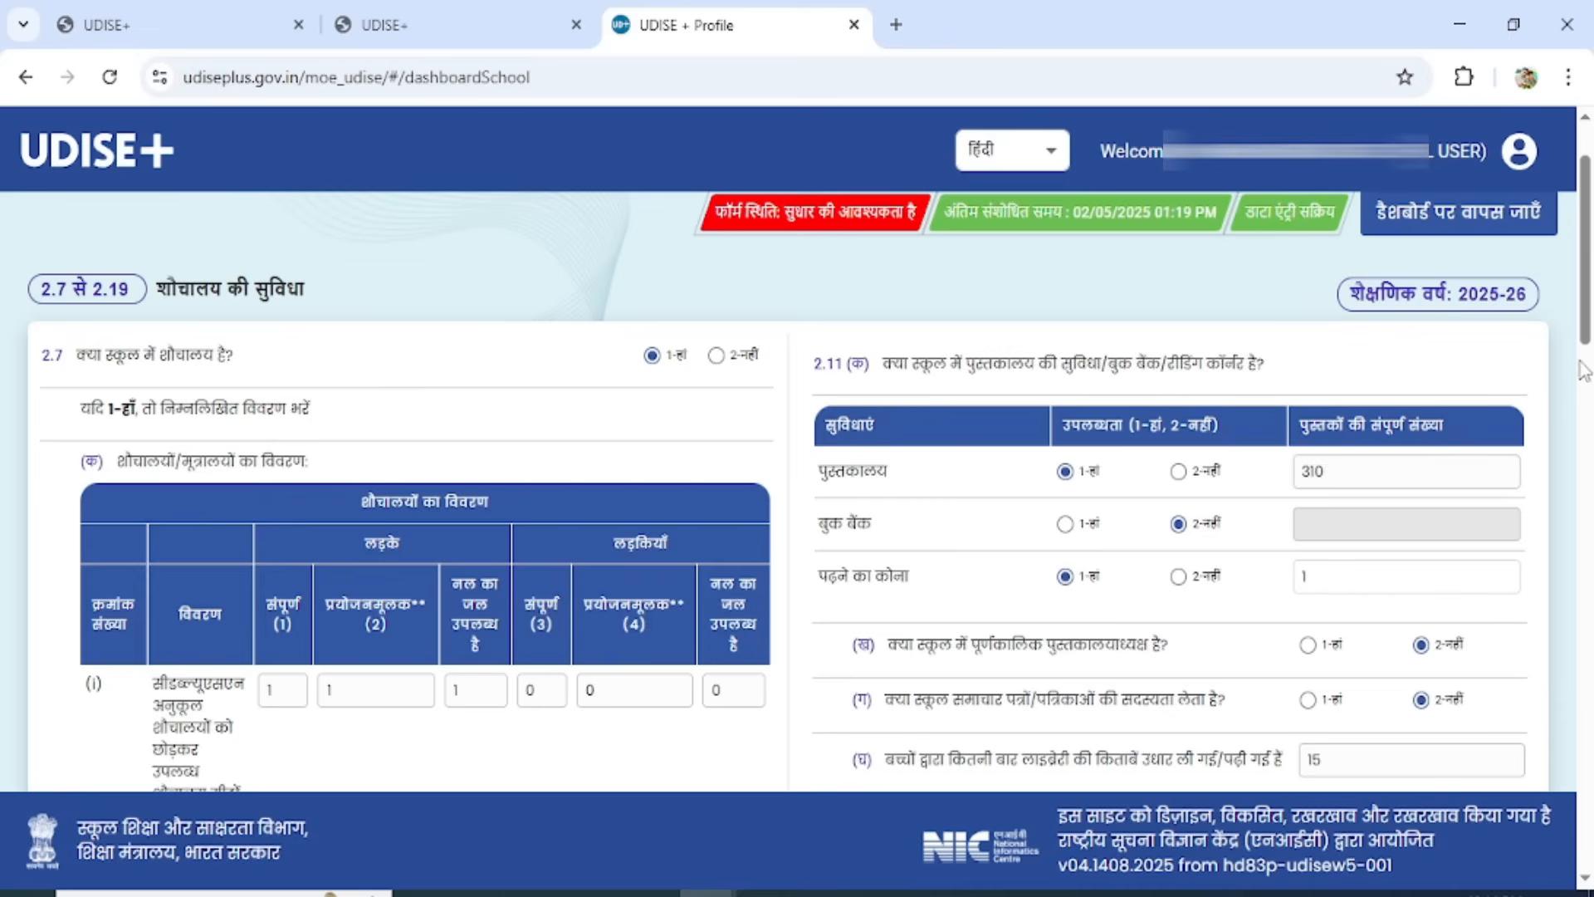
# In 2.12, enter a school land area of 2400 Square Feet and choose 1-Horizontal for the expansion land.
pyautogui.scroll(-5, 1585, 319)
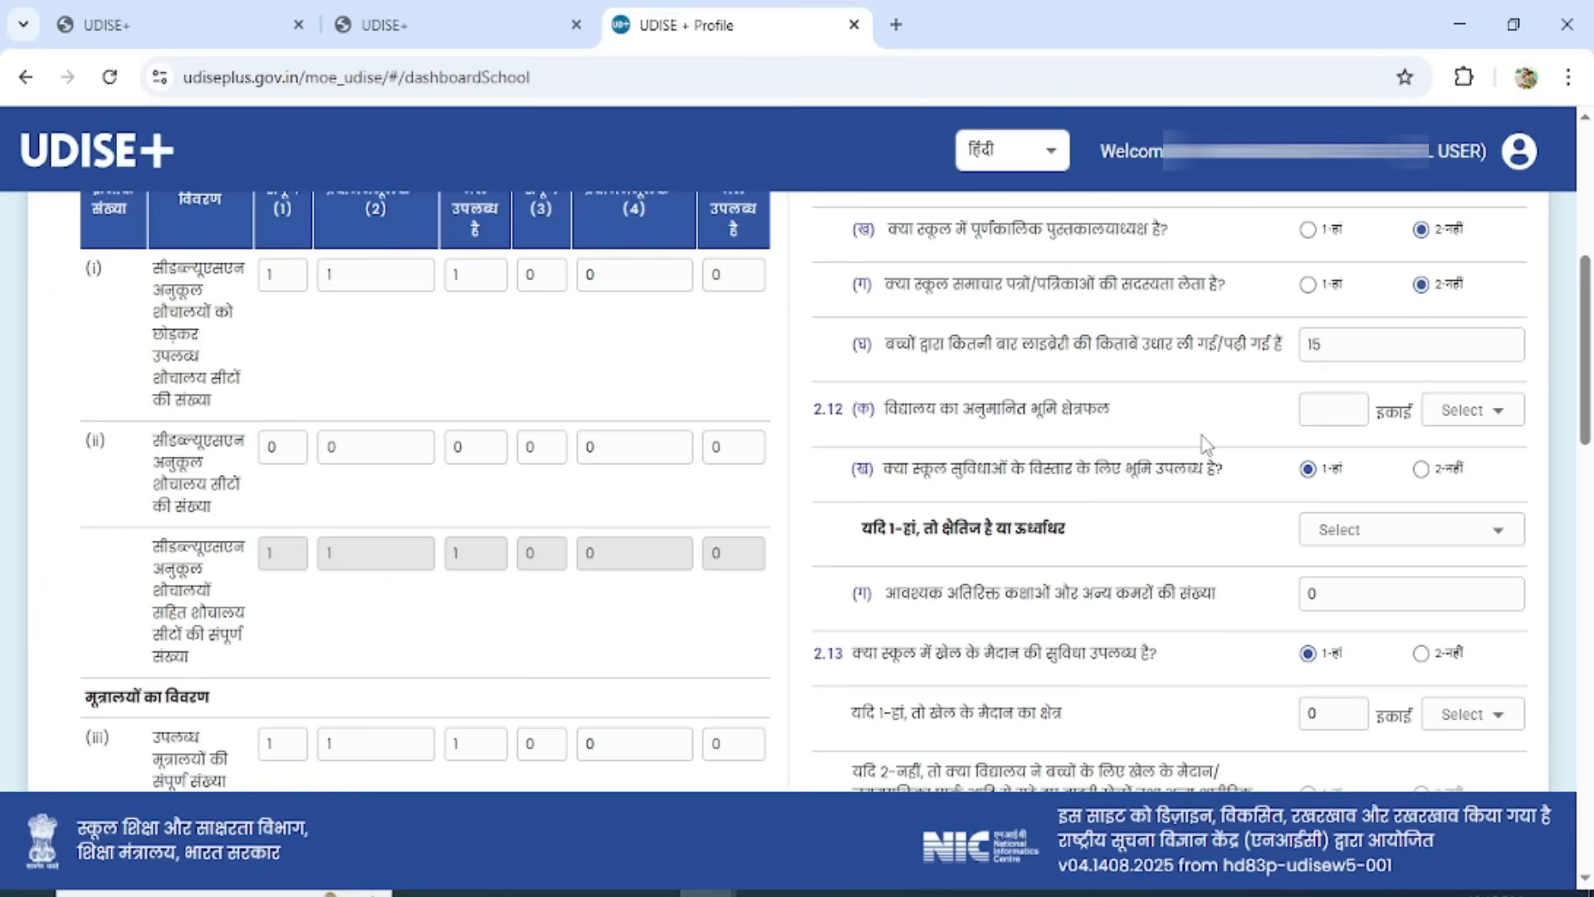
pyautogui.click(1325, 409)
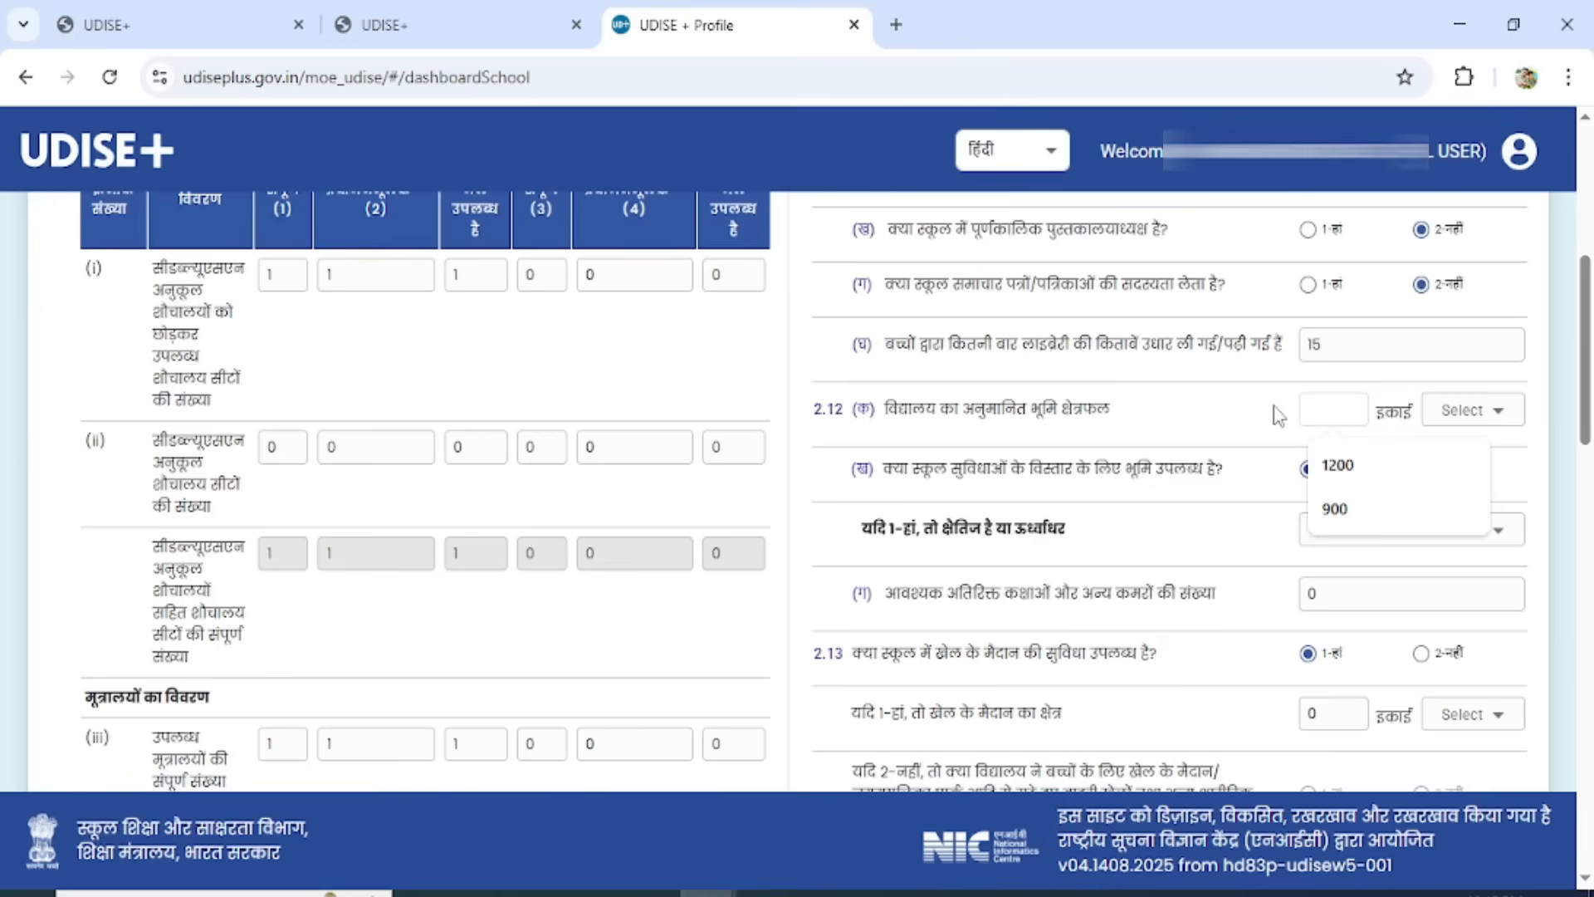
pyautogui.click(1242, 412)
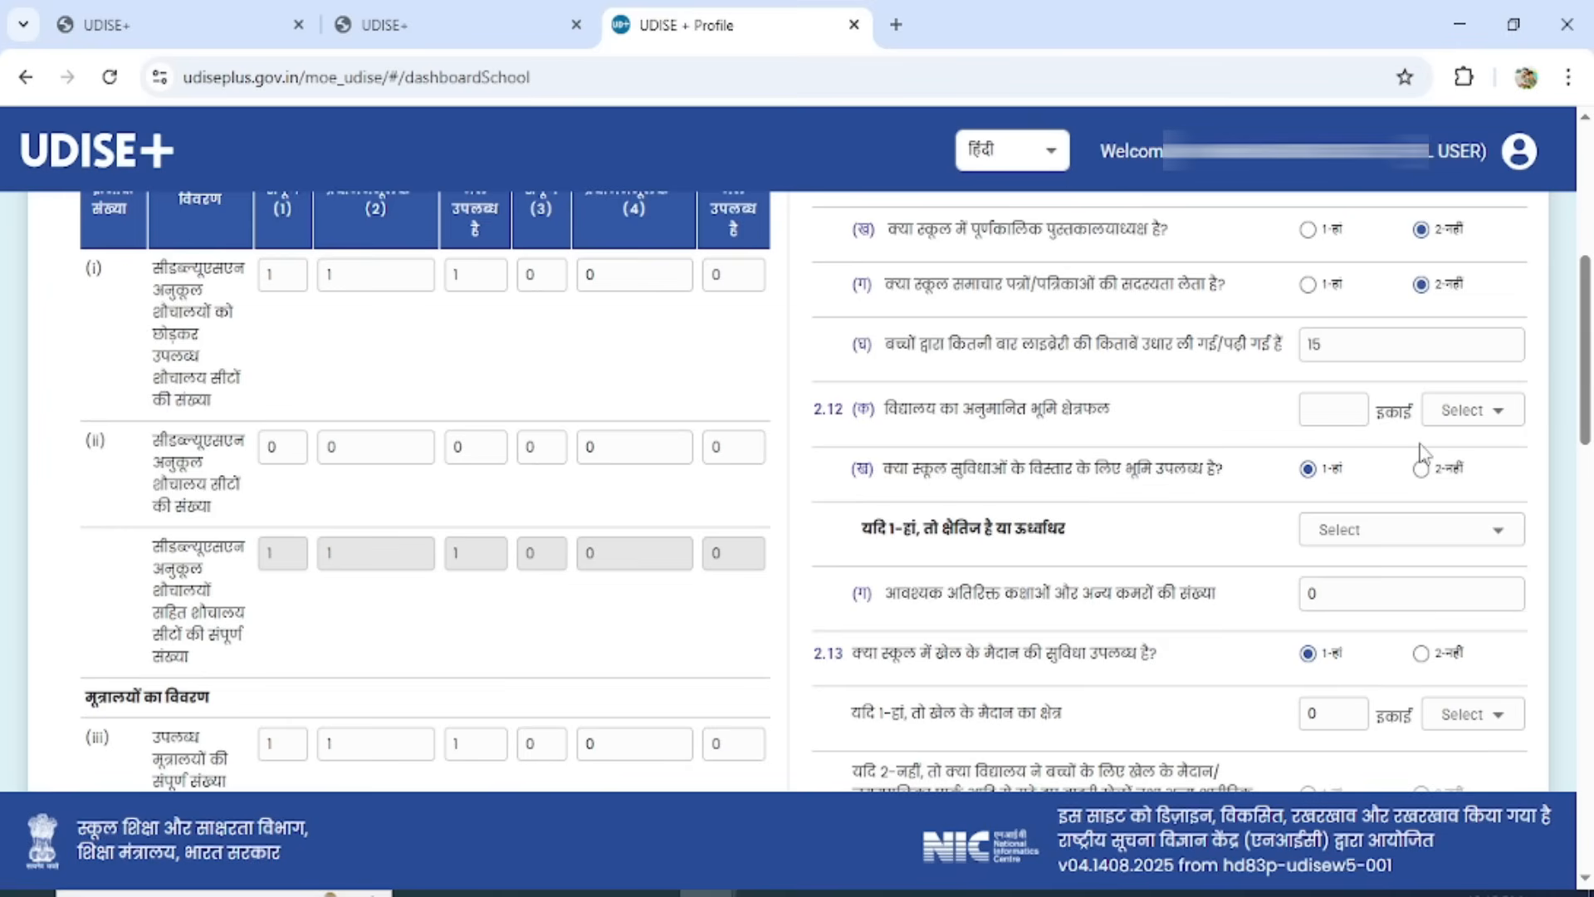
pyautogui.write('2400')
pyautogui.click(1473, 423)
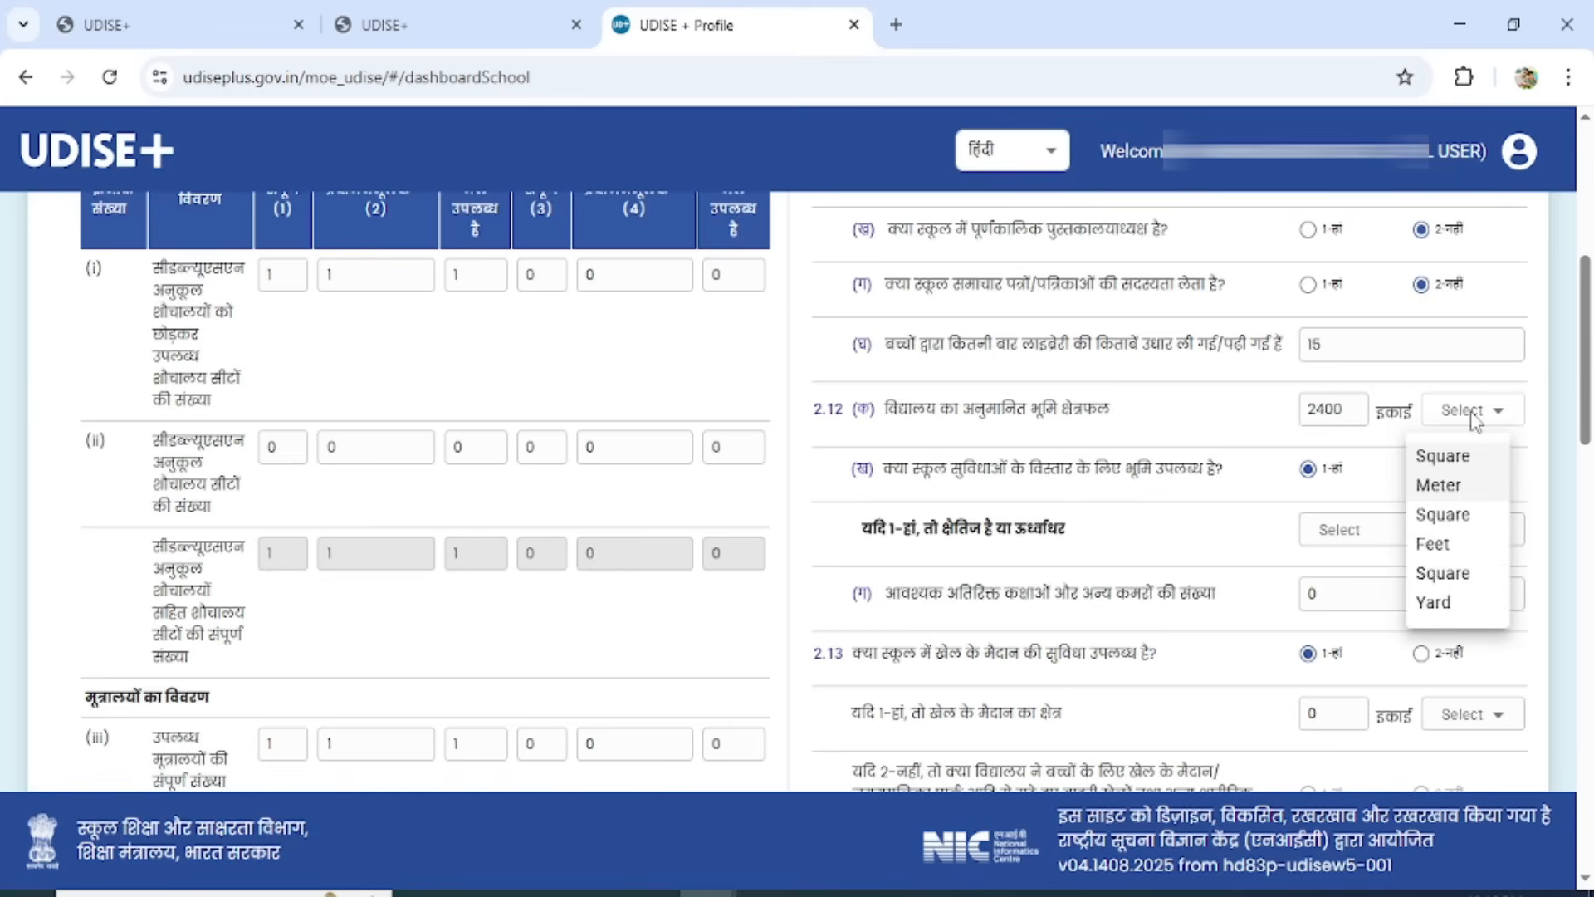
pyautogui.click(1461, 528)
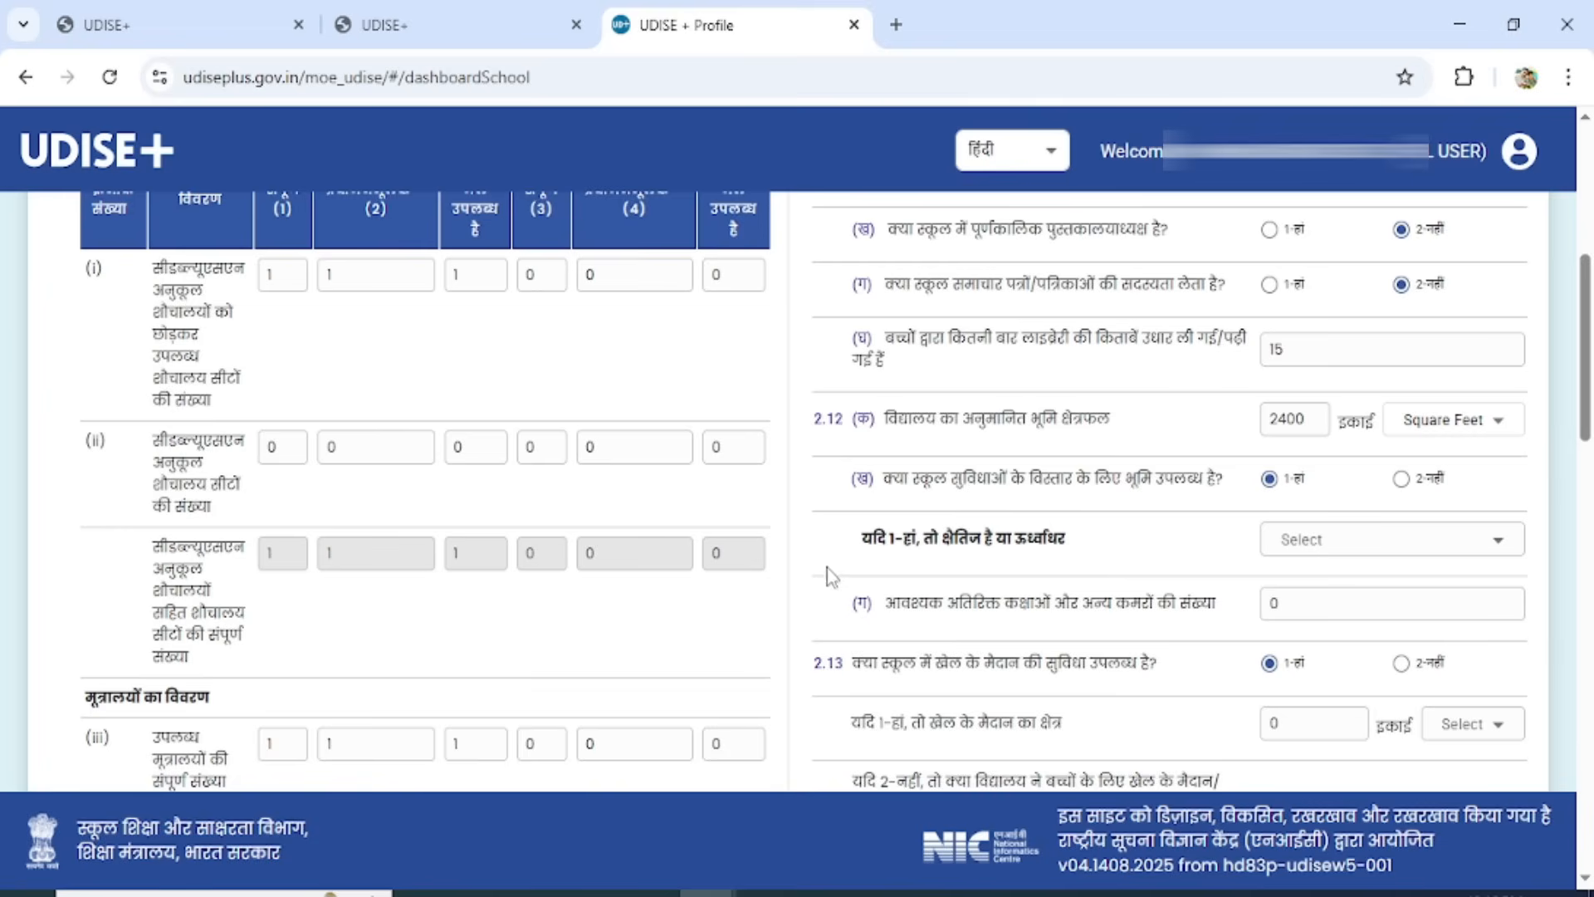
pyautogui.click(1320, 543)
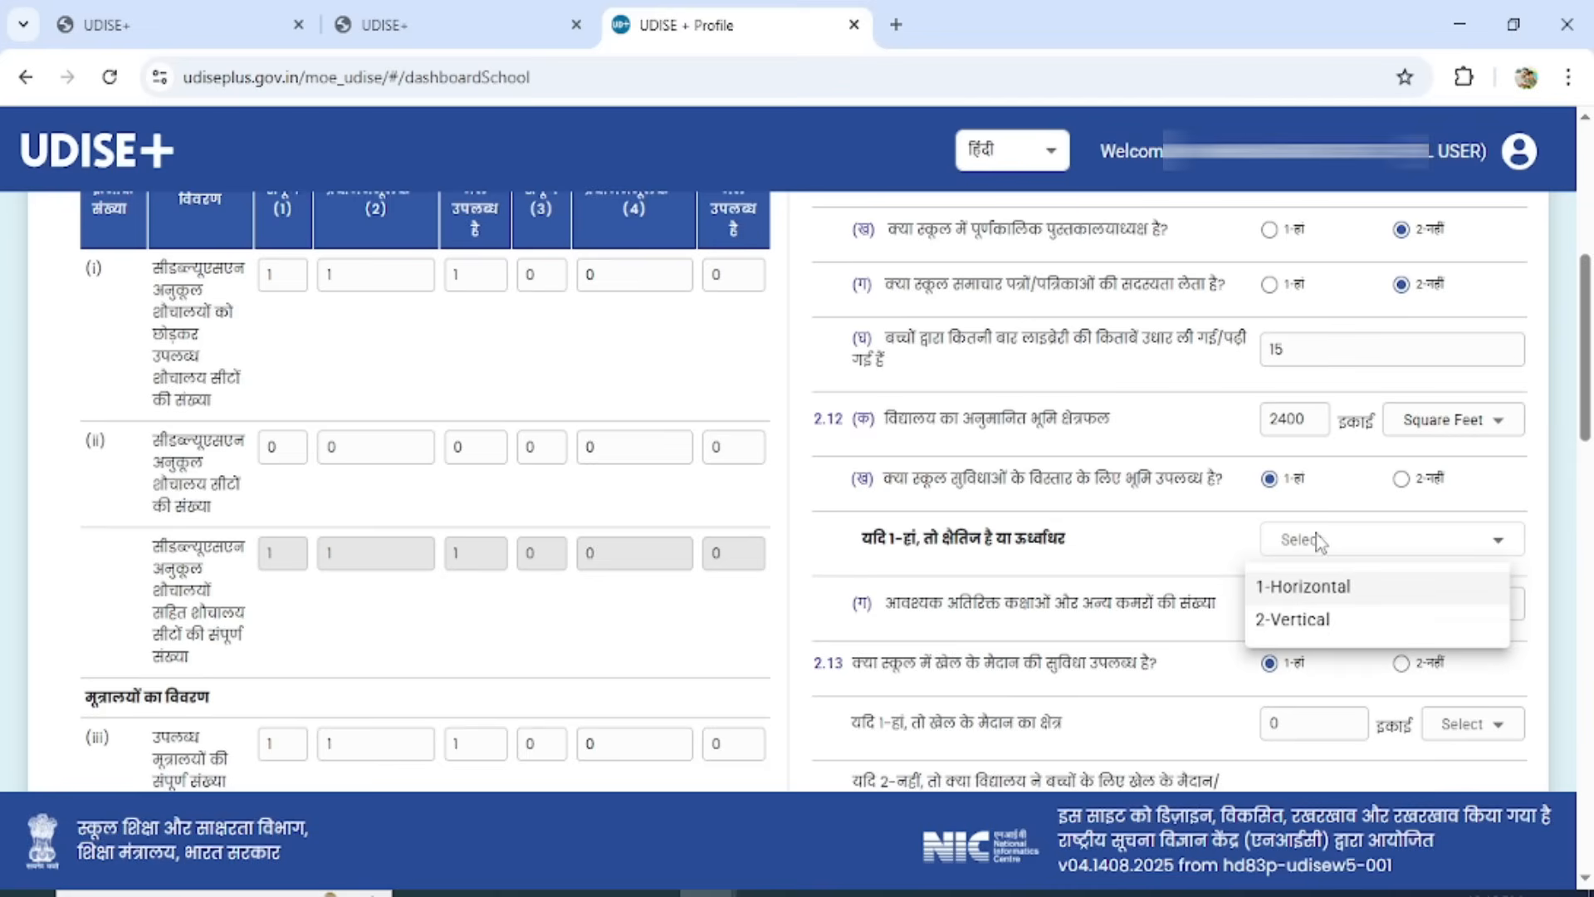
pyautogui.click(1300, 586)
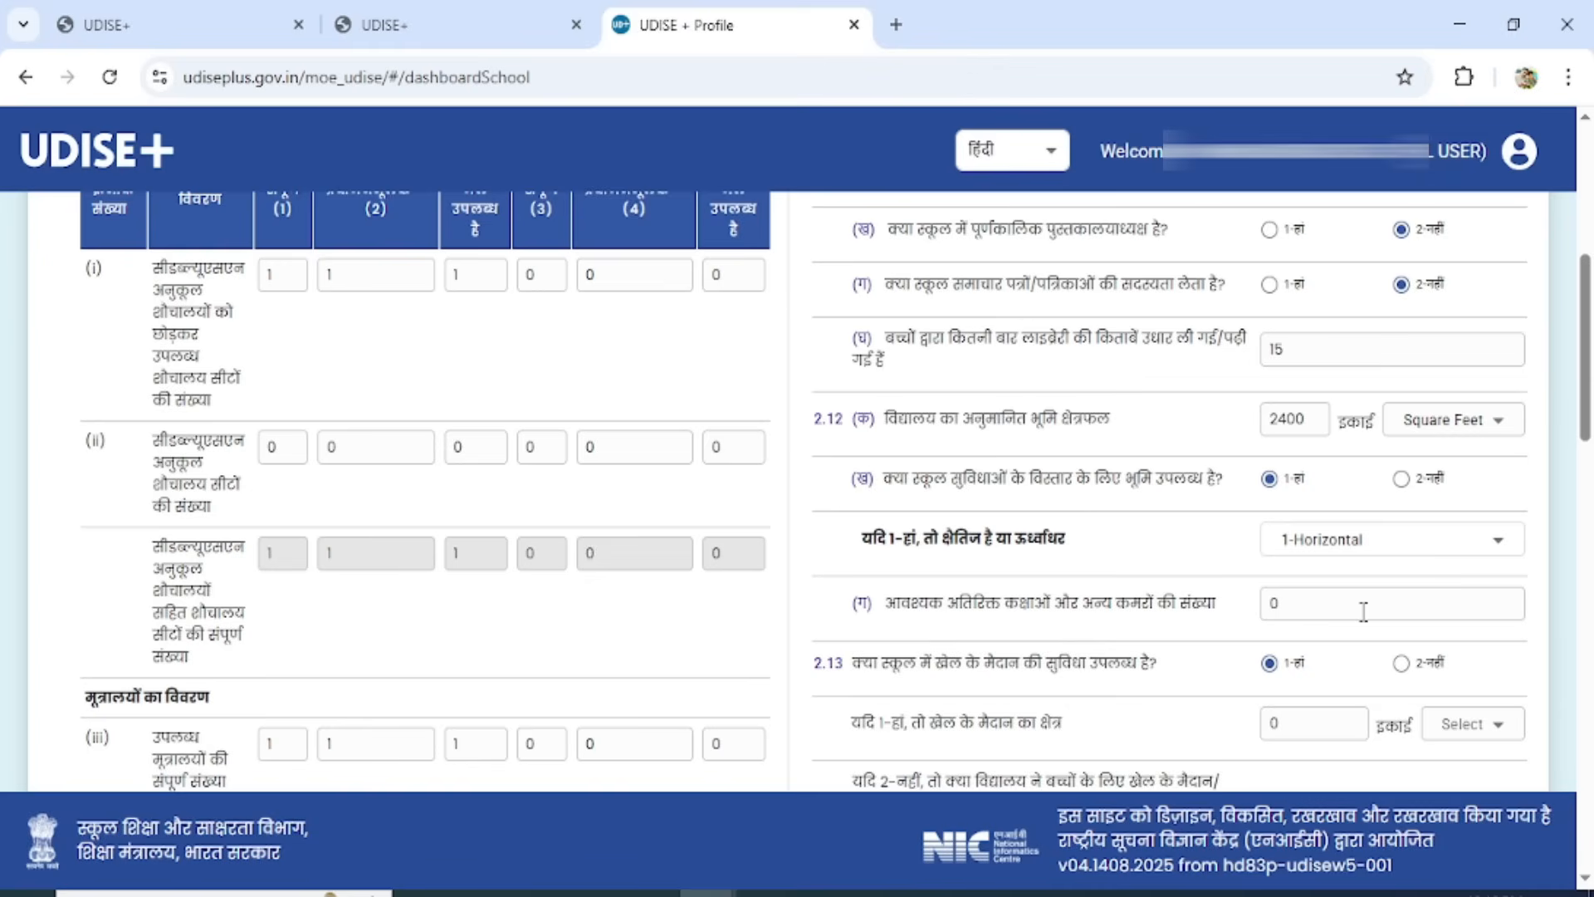
# Enter a playground area of 2000 Square Feet in 2.13.
pyautogui.moveTo(1585, 403); pyautogui.dragTo(1588, 511)
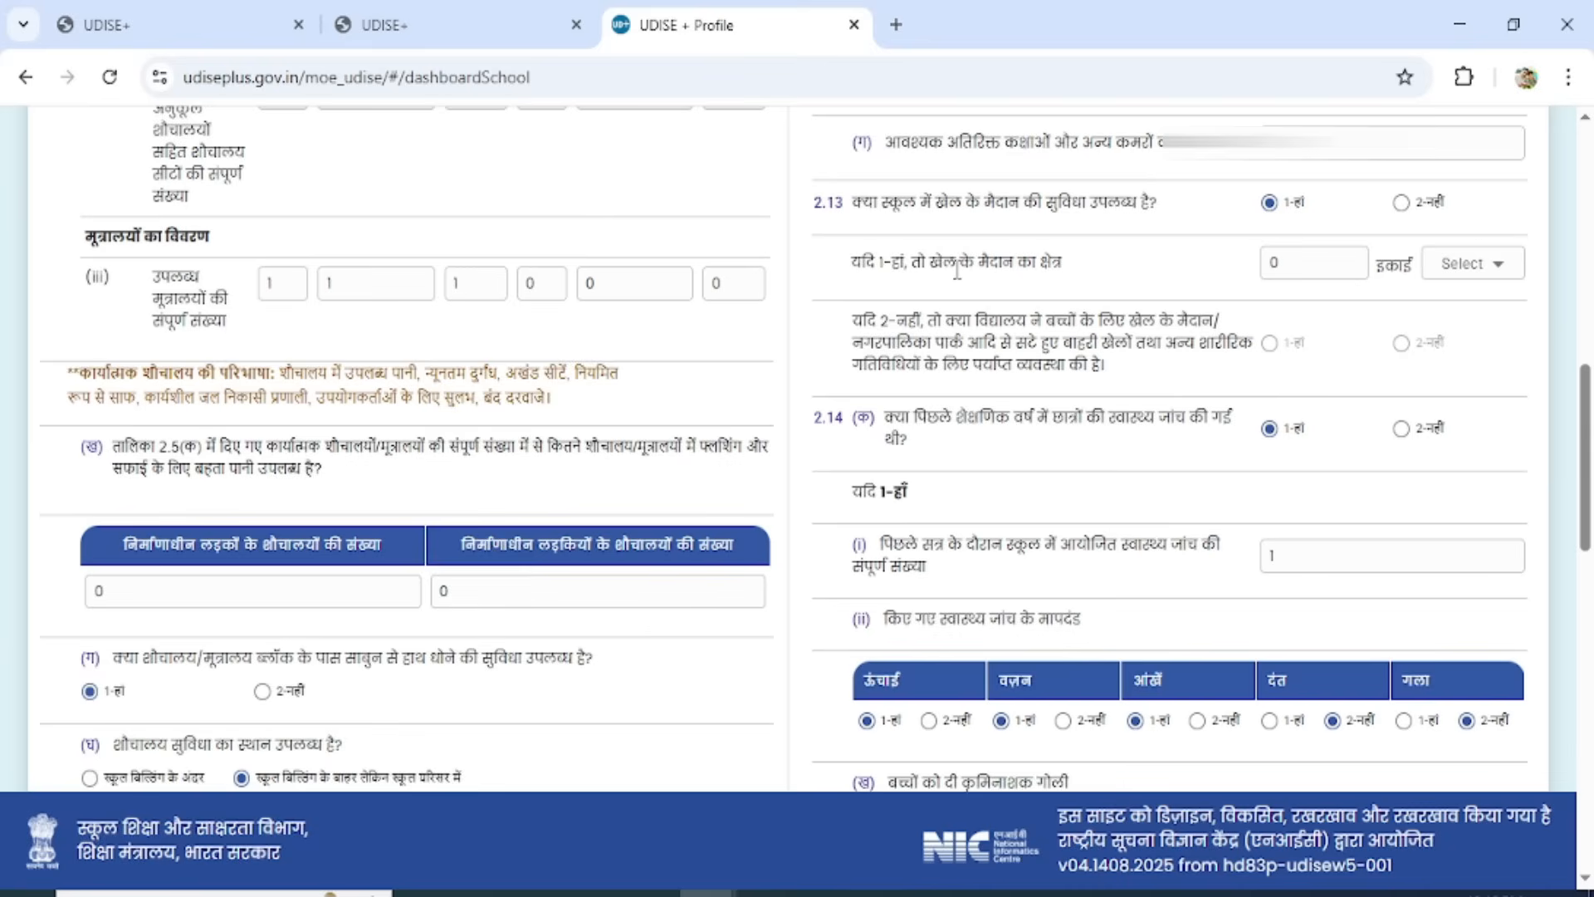
pyautogui.moveTo(1314, 262); pyautogui.dragTo(1239, 271)
pyautogui.write('2000')
pyautogui.click(1465, 264)
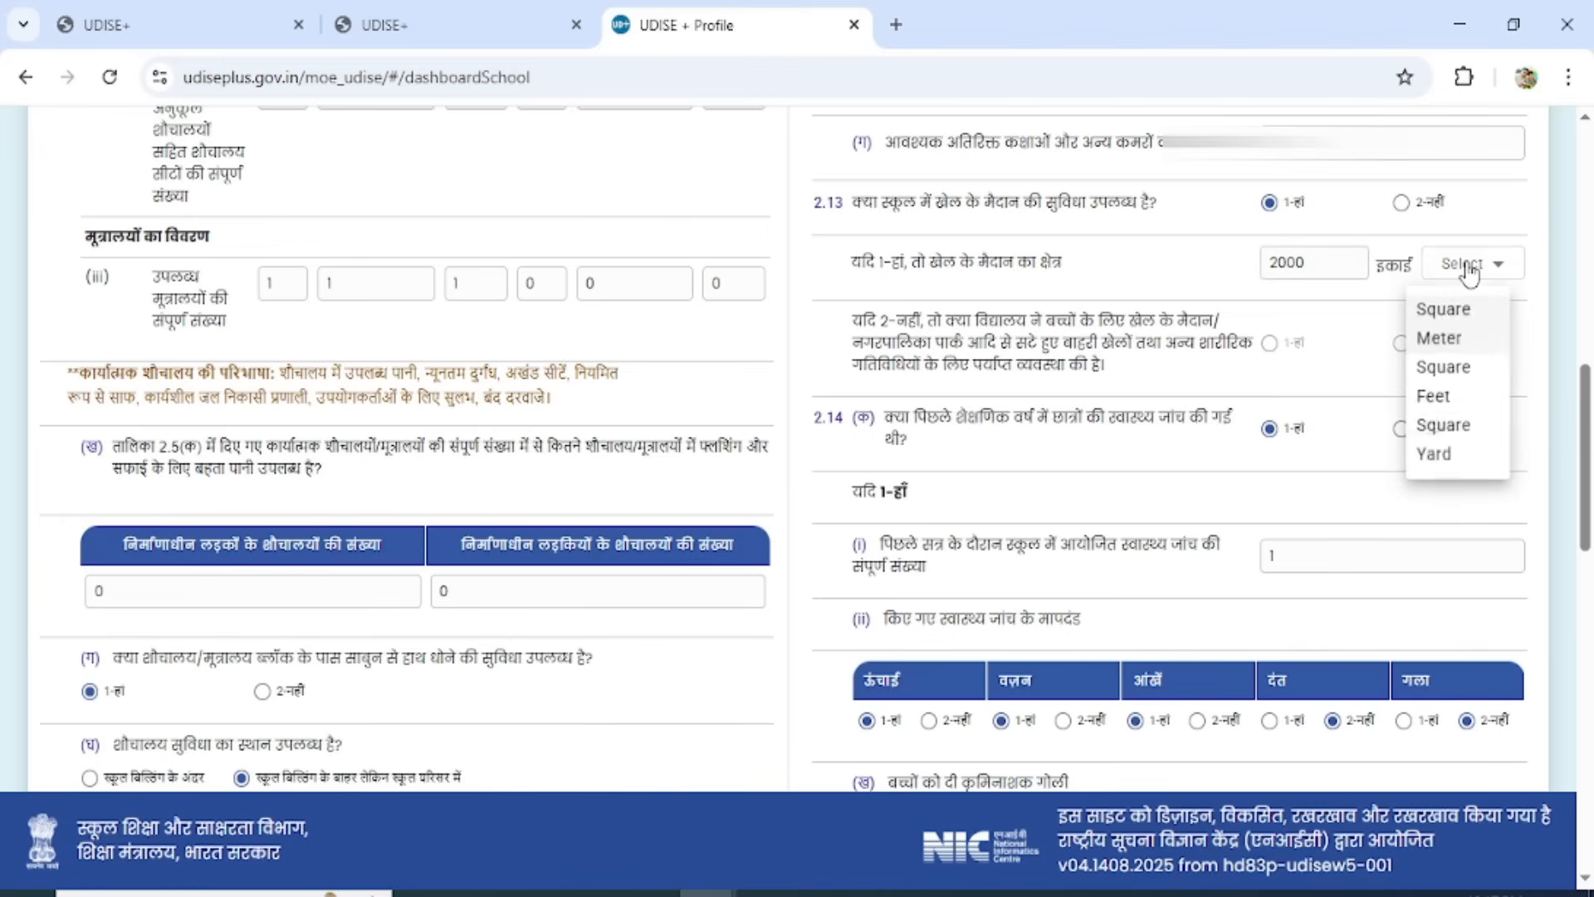
pyautogui.click(1460, 386)
# Review the health check-up answers in 2.14 and answer 1-Yes for availability of life-saving/essential medicines.
pyautogui.moveTo(1582, 411)
pyautogui.mouseDown()
pyautogui.moveTo(1582, 446)
pyautogui.moveTo(1582, 419)
pyautogui.mouseUp()
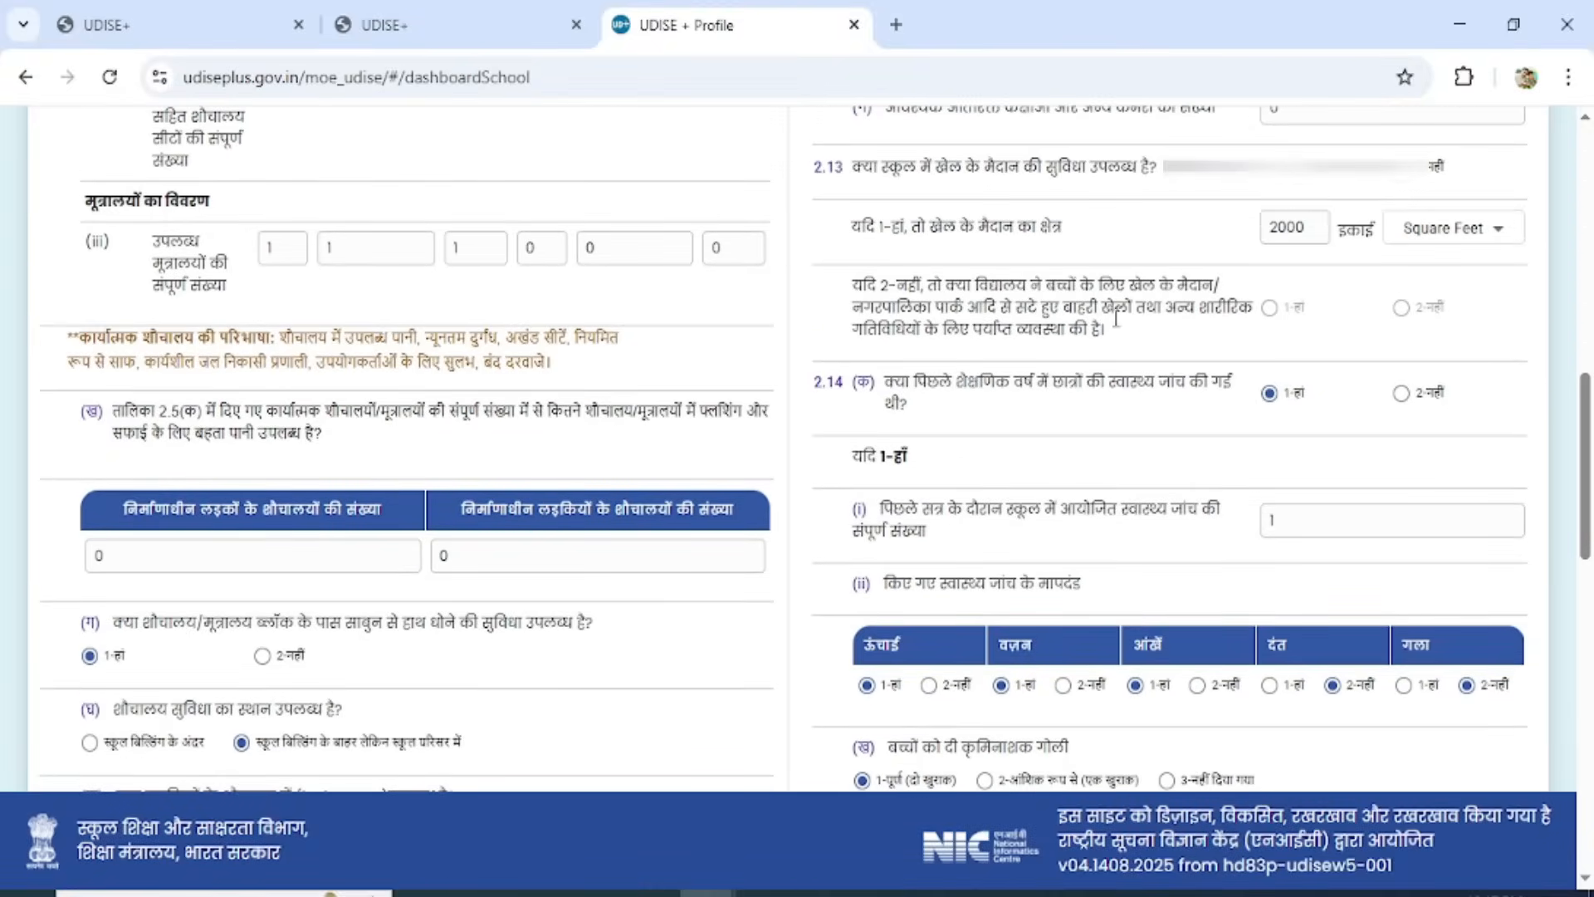
pyautogui.moveTo(1582, 465); pyautogui.dragTo(1582, 514)
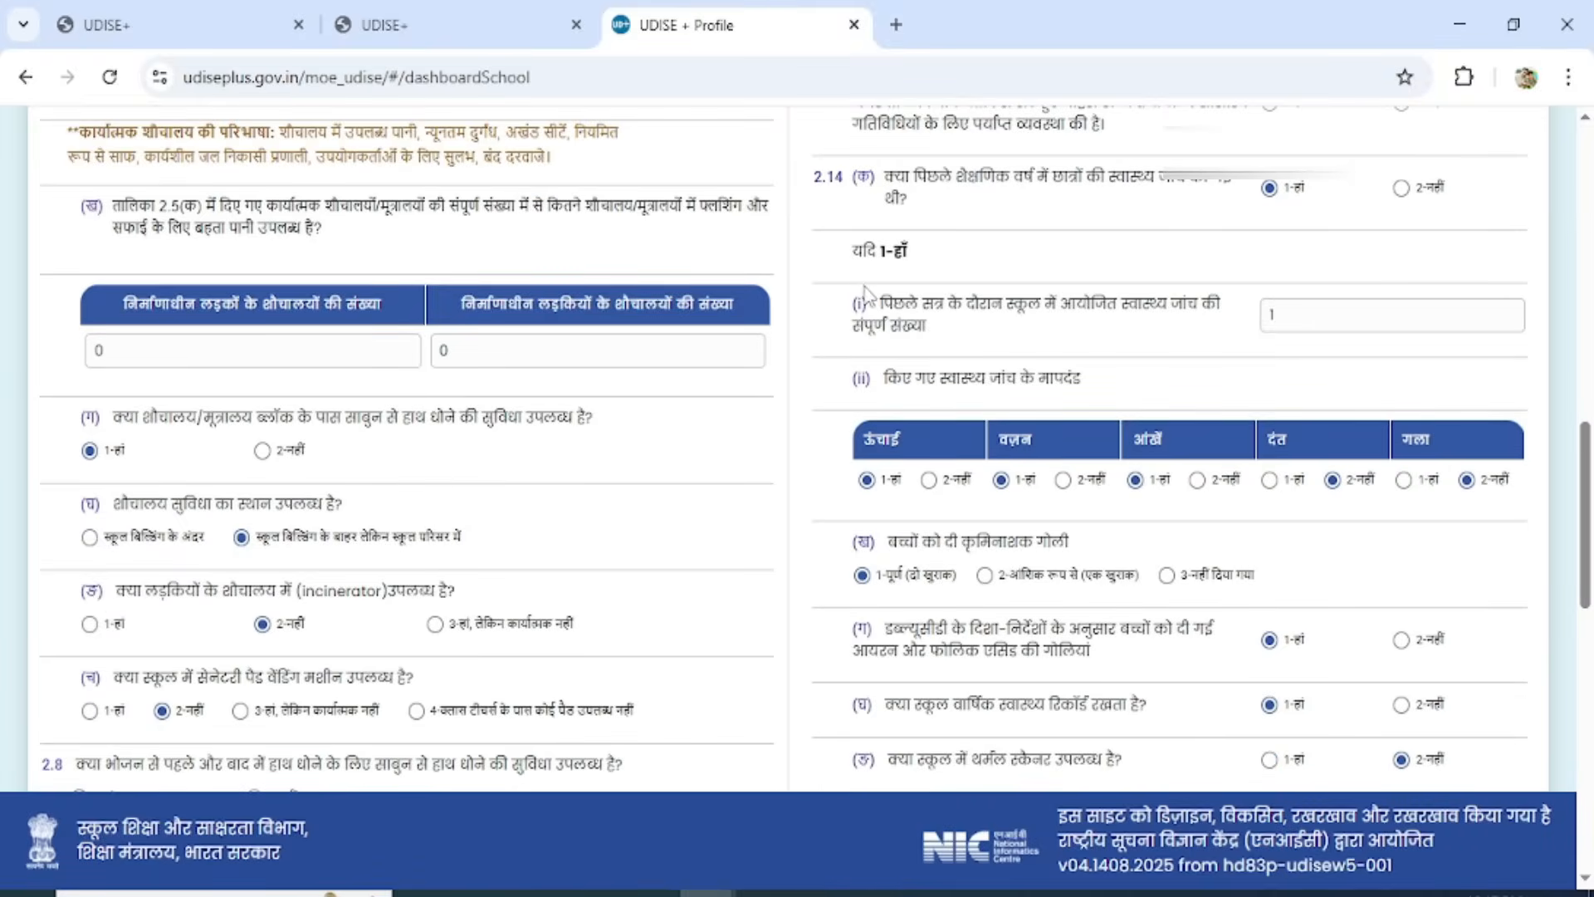
pyautogui.click(1315, 321)
pyautogui.moveTo(1584, 475); pyautogui.dragTo(1584, 531)
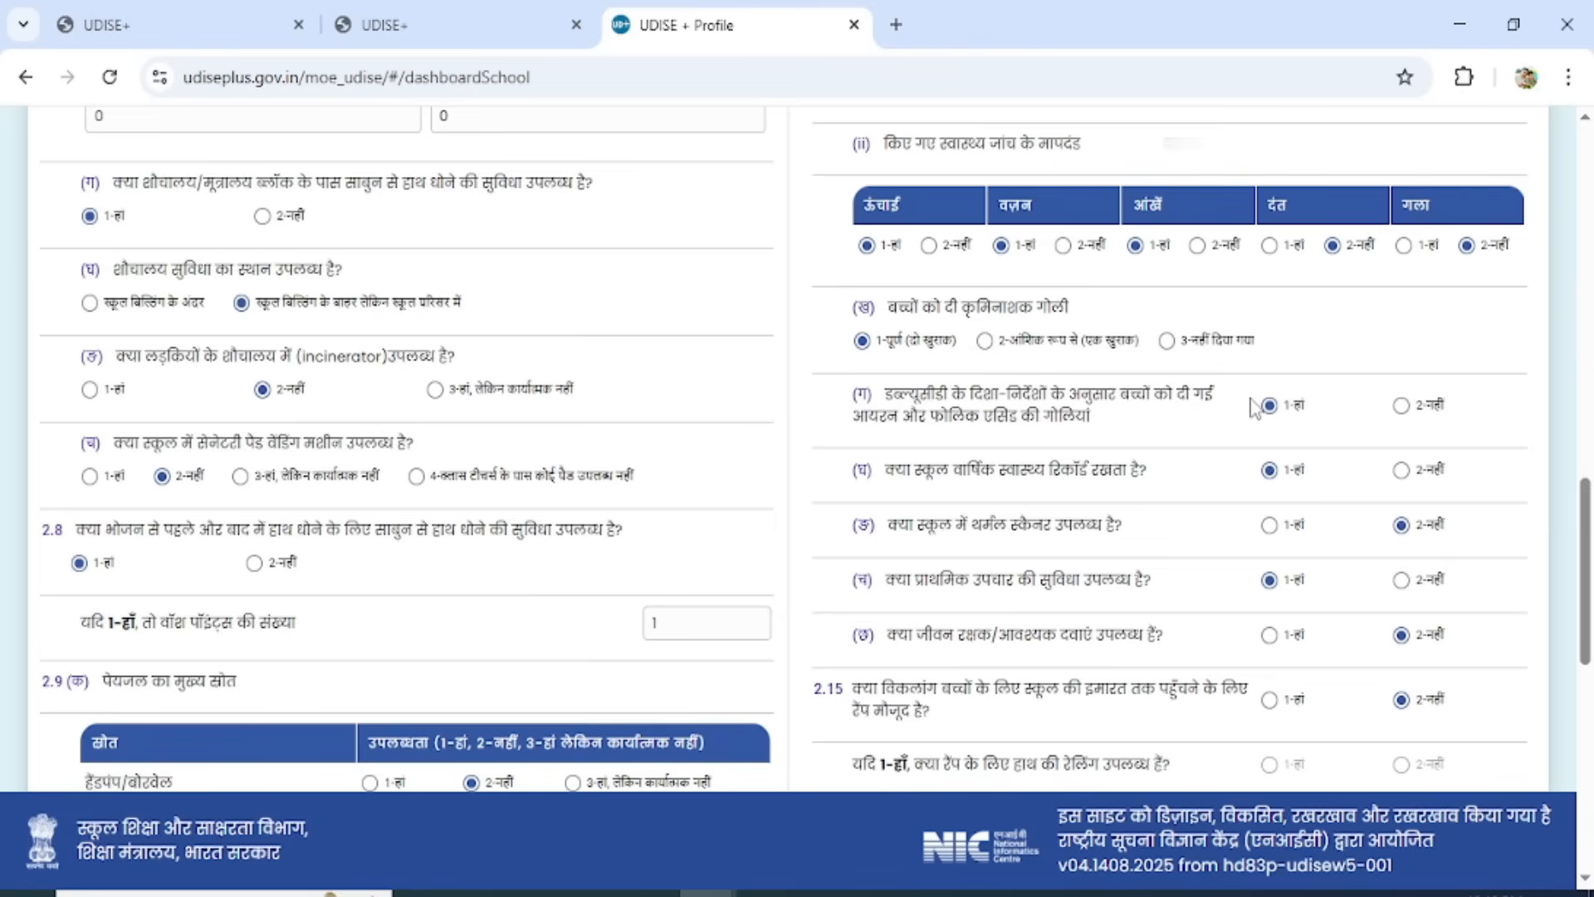
pyautogui.click(1590, 469)
pyautogui.moveTo(1590, 465); pyautogui.dragTo(1590, 644)
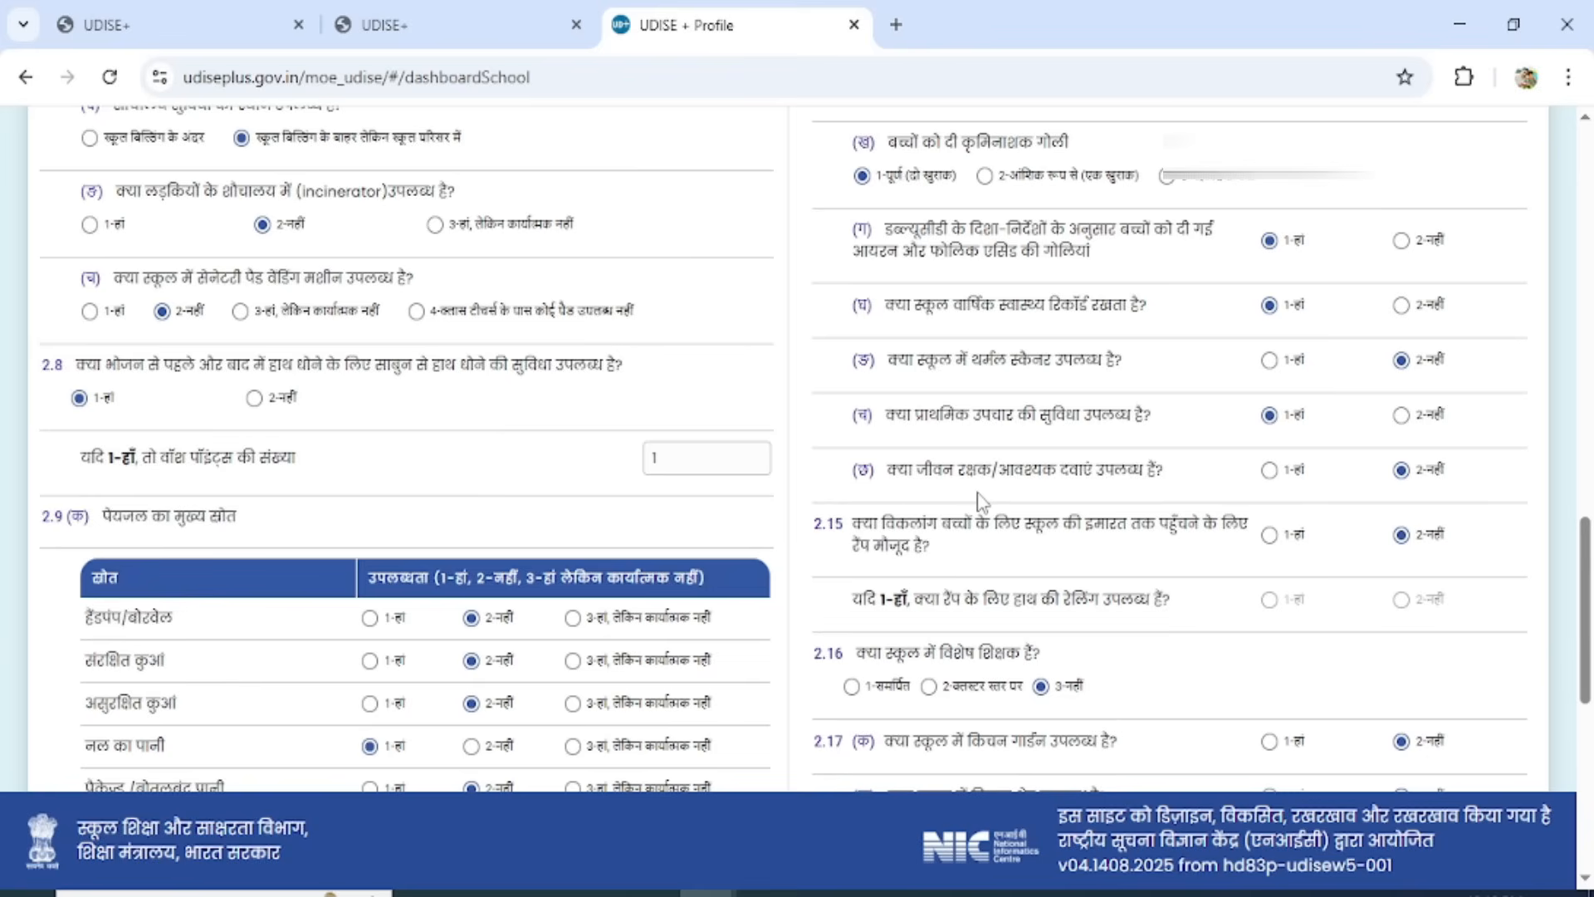
pyautogui.click(1270, 470)
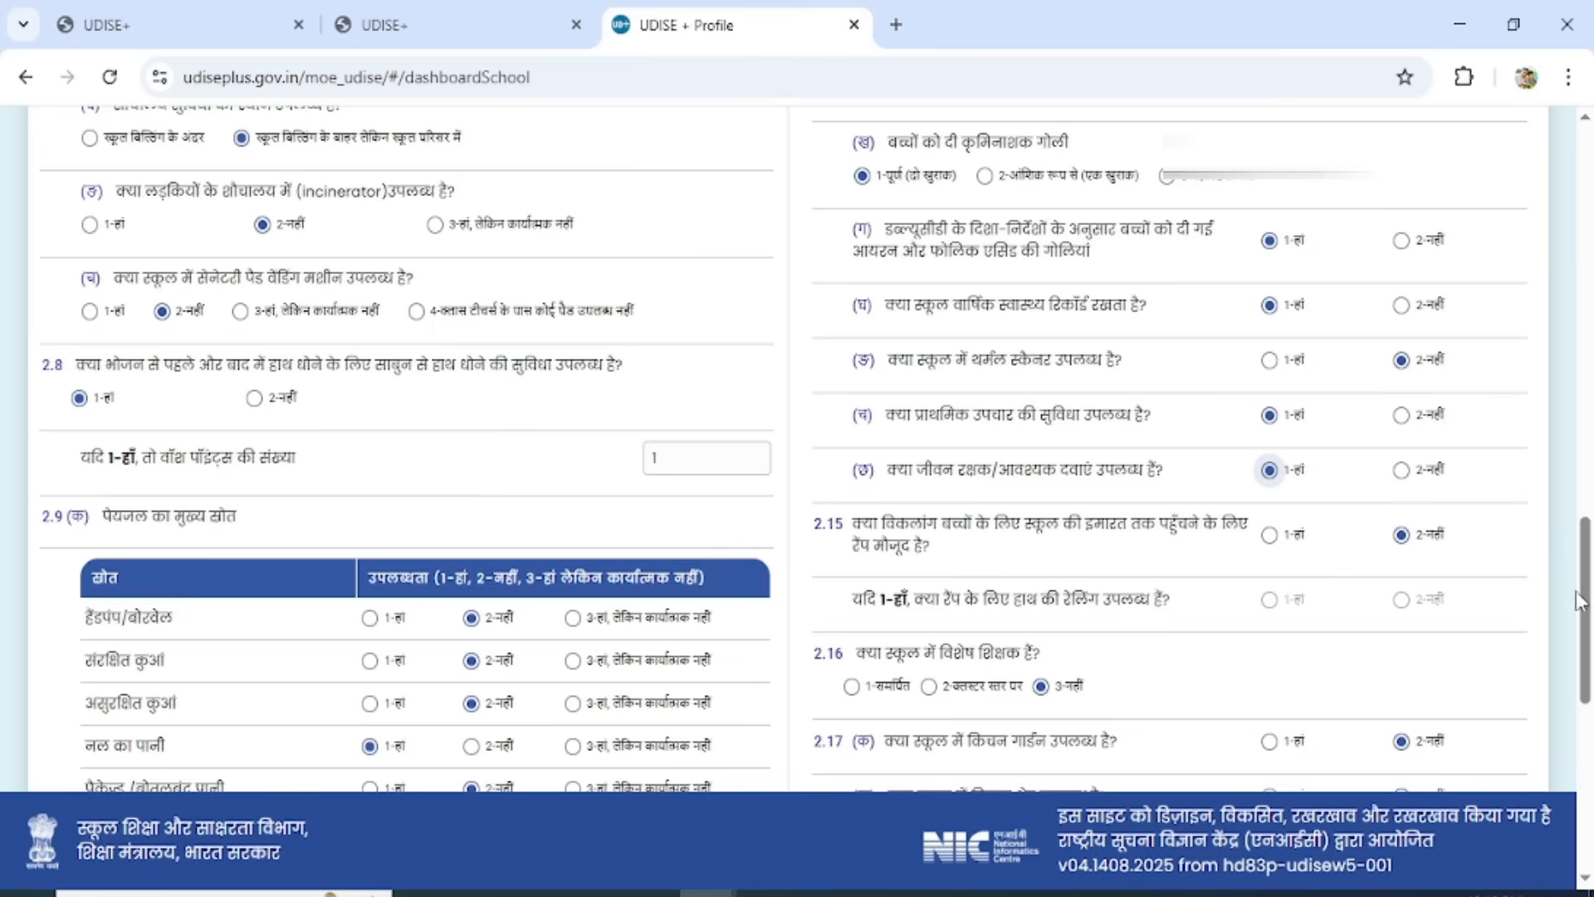
# Set dustbins for classrooms and toilets to 1-Yes for all in 2.18, and save the form and continue to the next one.
pyautogui.moveTo(1590, 603); pyautogui.dragTo(1589, 673)
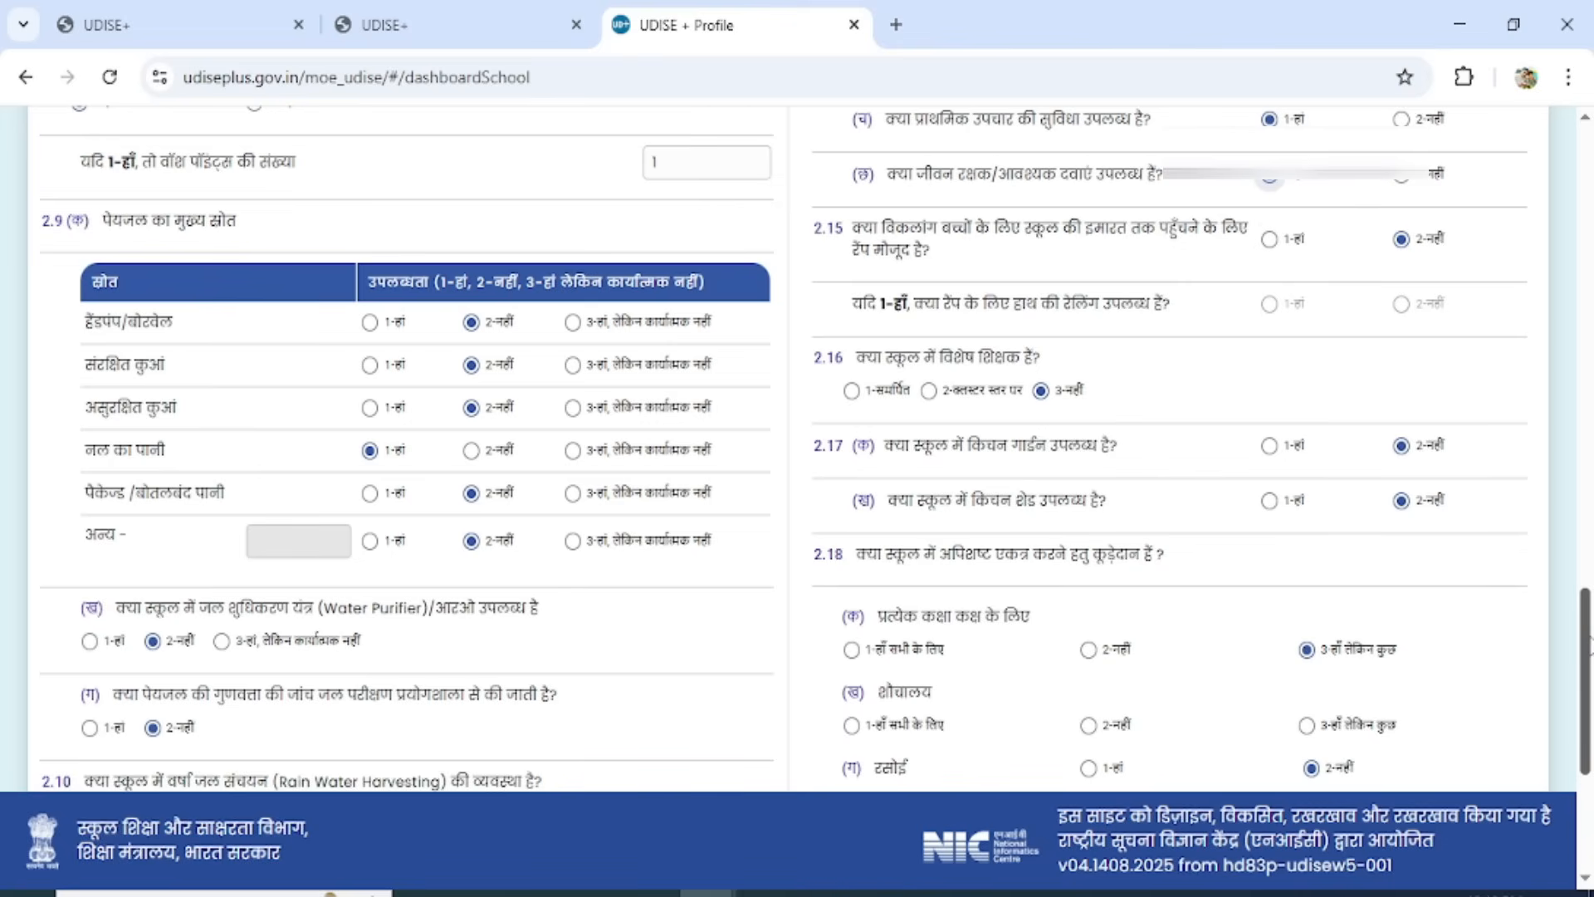
pyautogui.scroll(-1, 1588, 639)
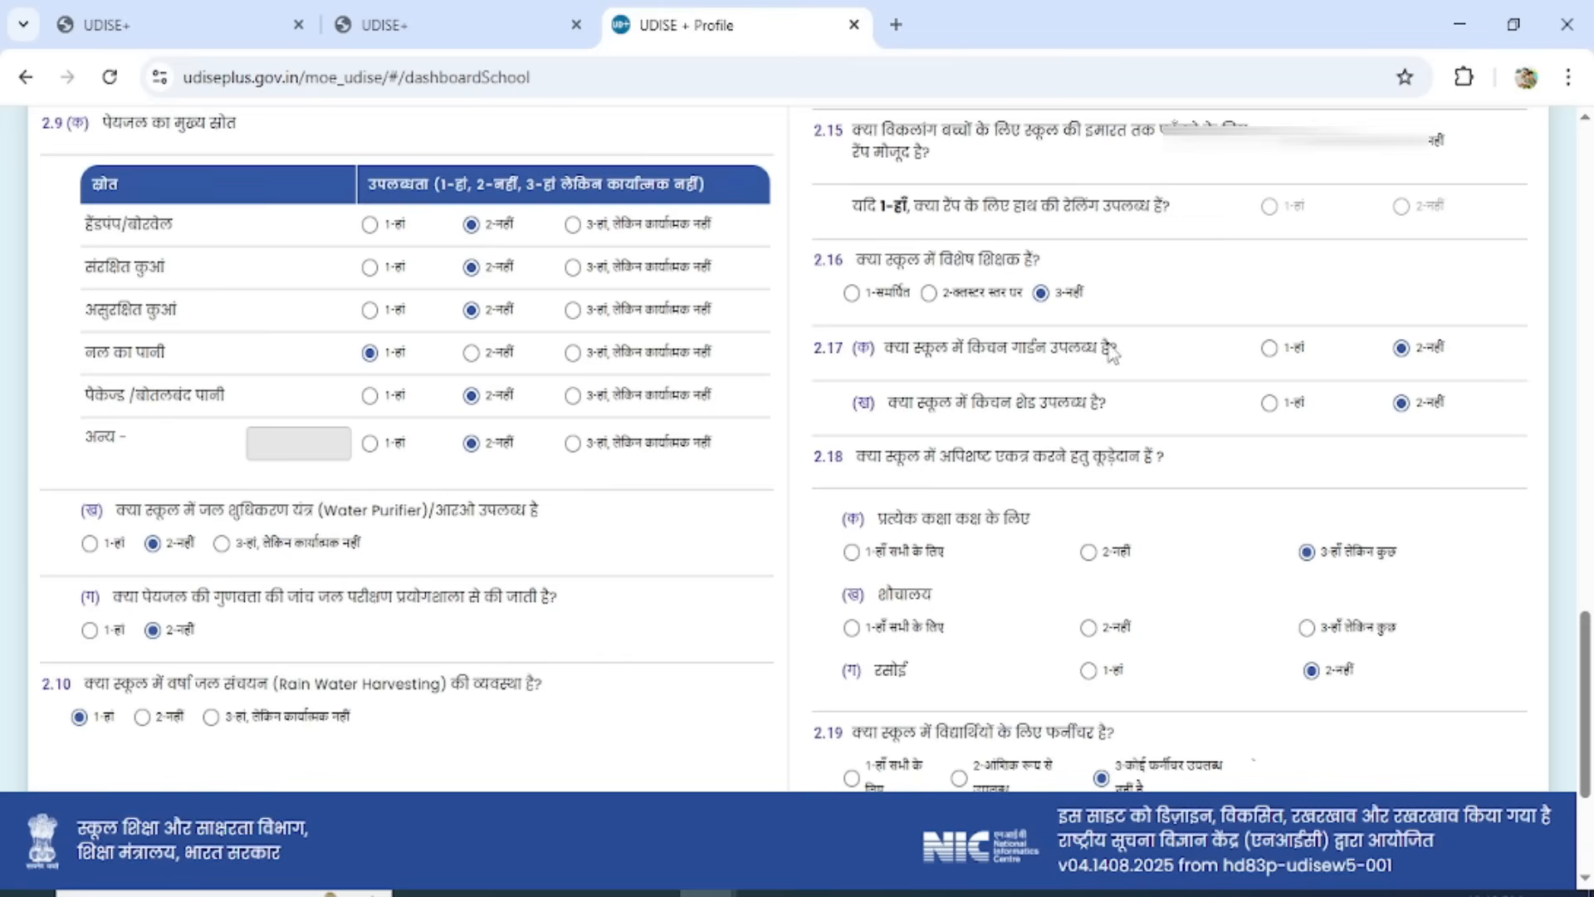
pyautogui.scroll(-2, 1587, 664)
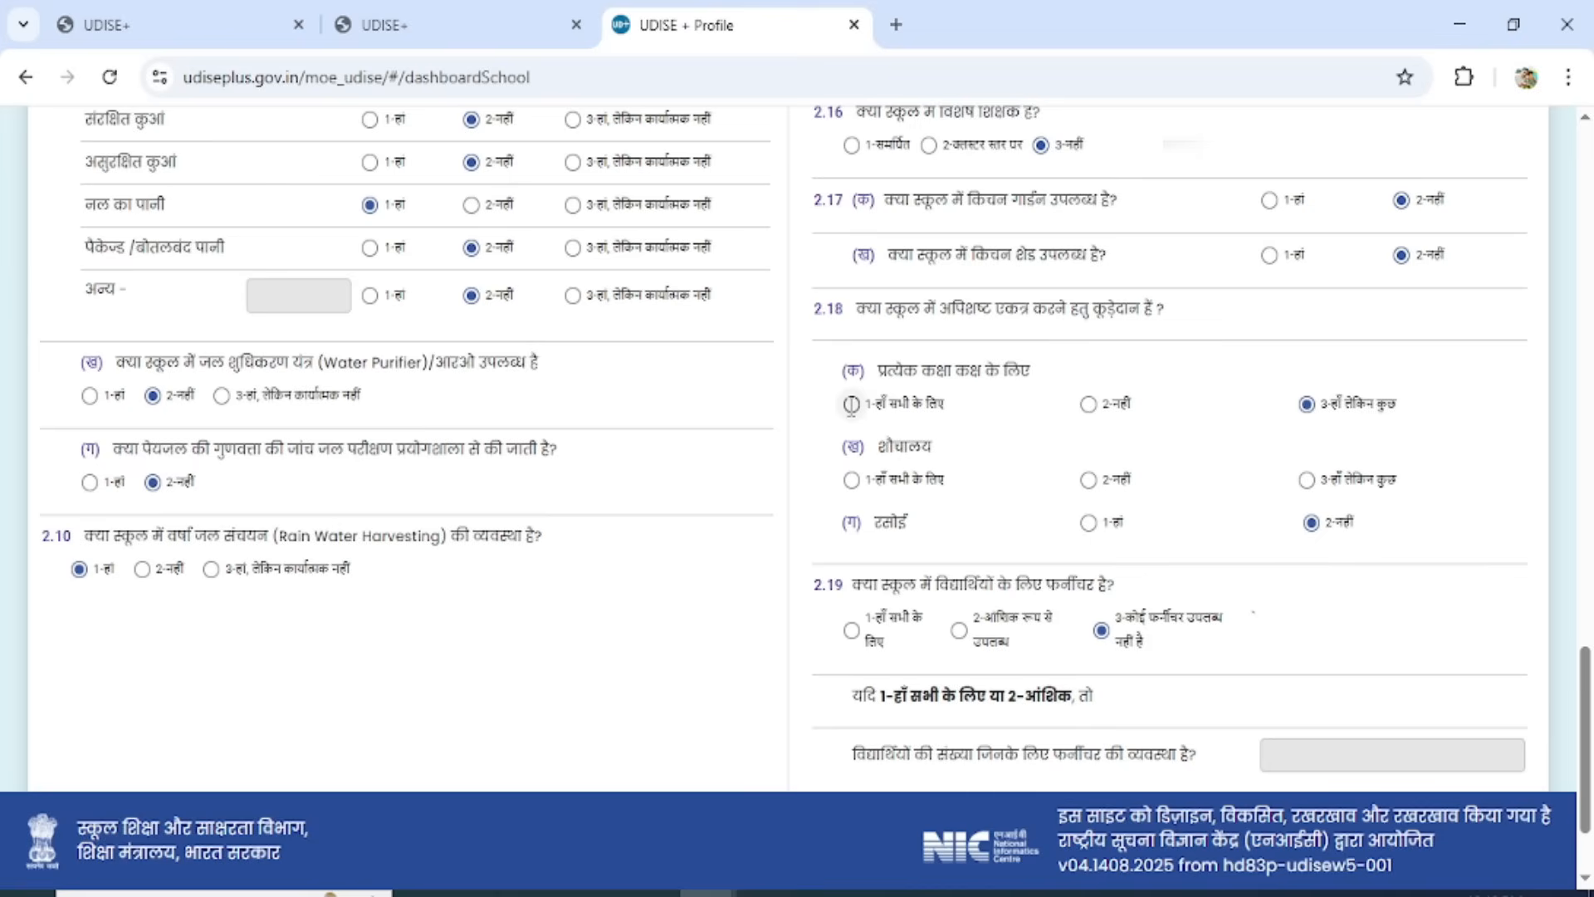
pyautogui.click(852, 479)
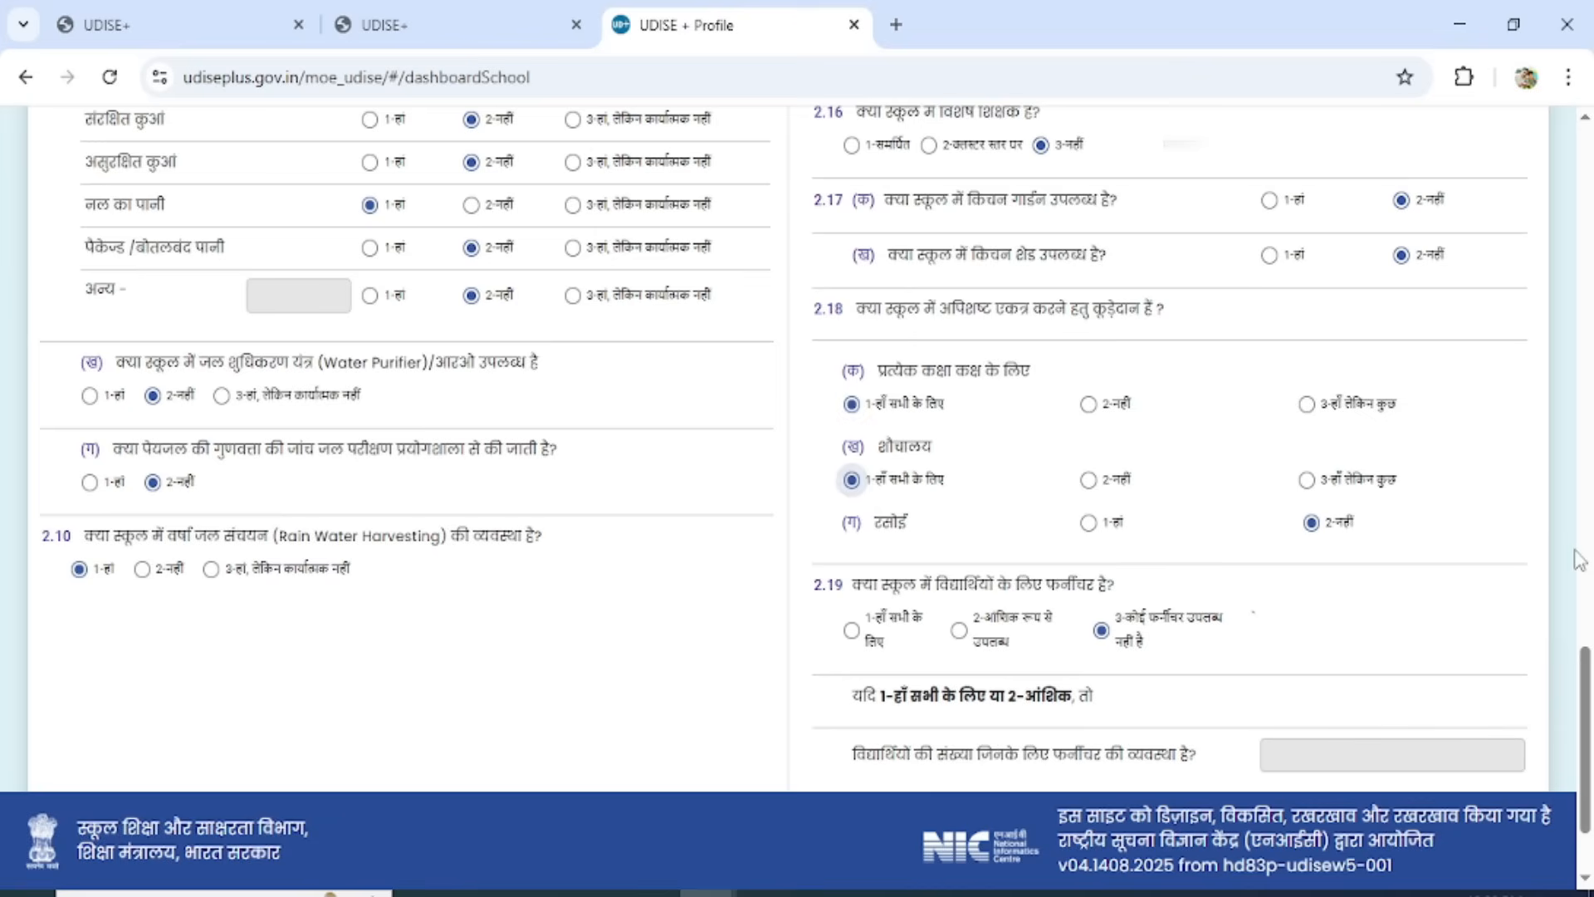
pyautogui.moveTo(1589, 682); pyautogui.dragTo(1589, 716)
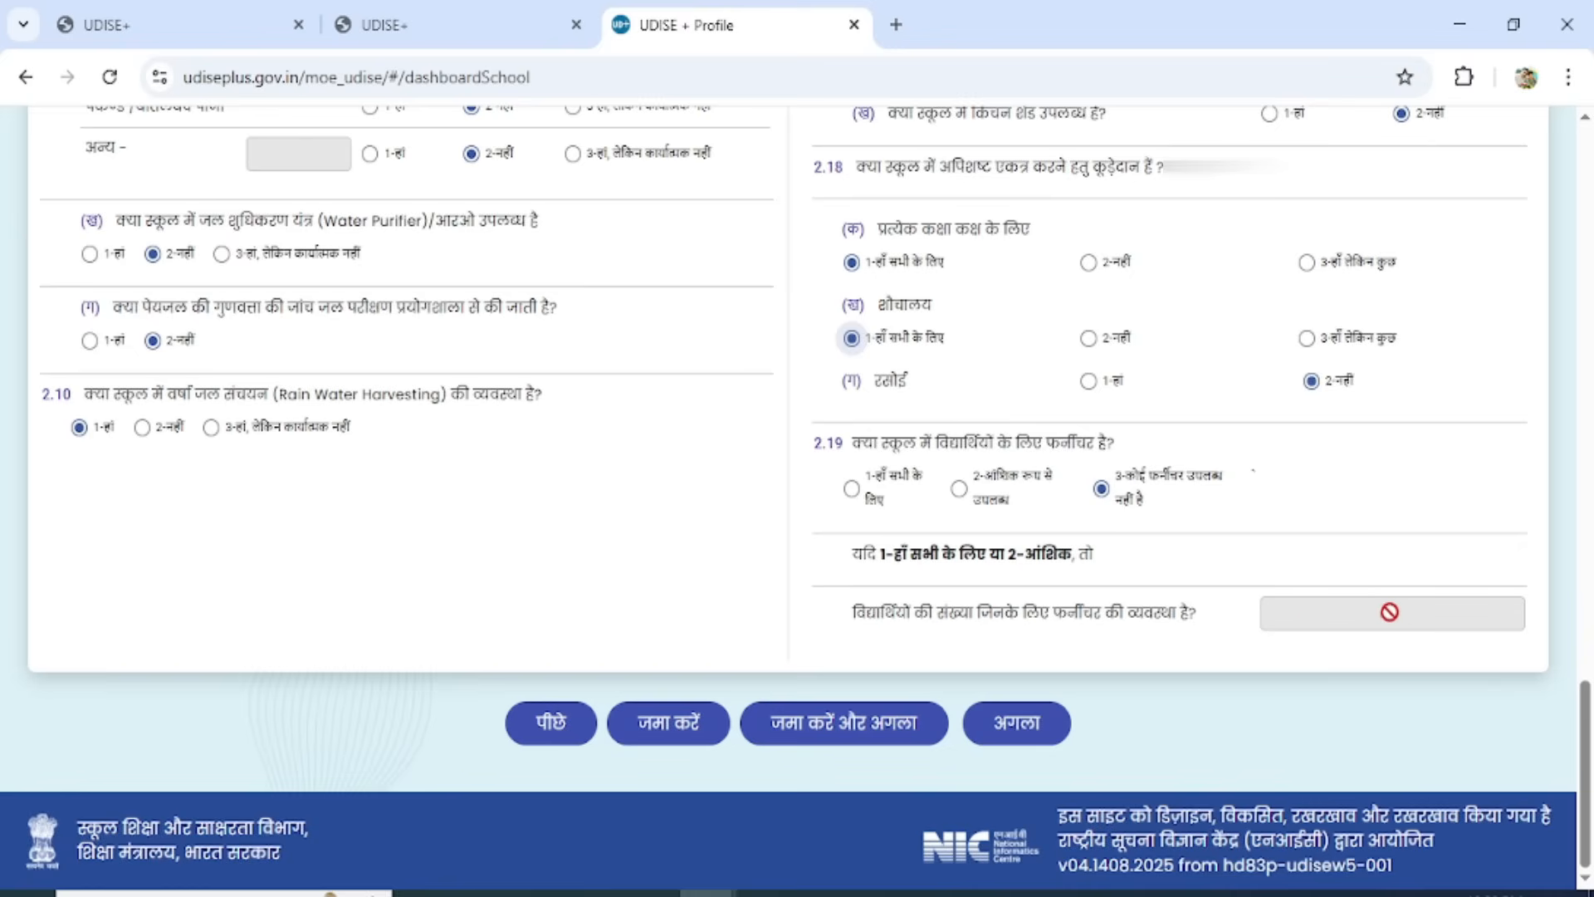
pyautogui.click(840, 724)
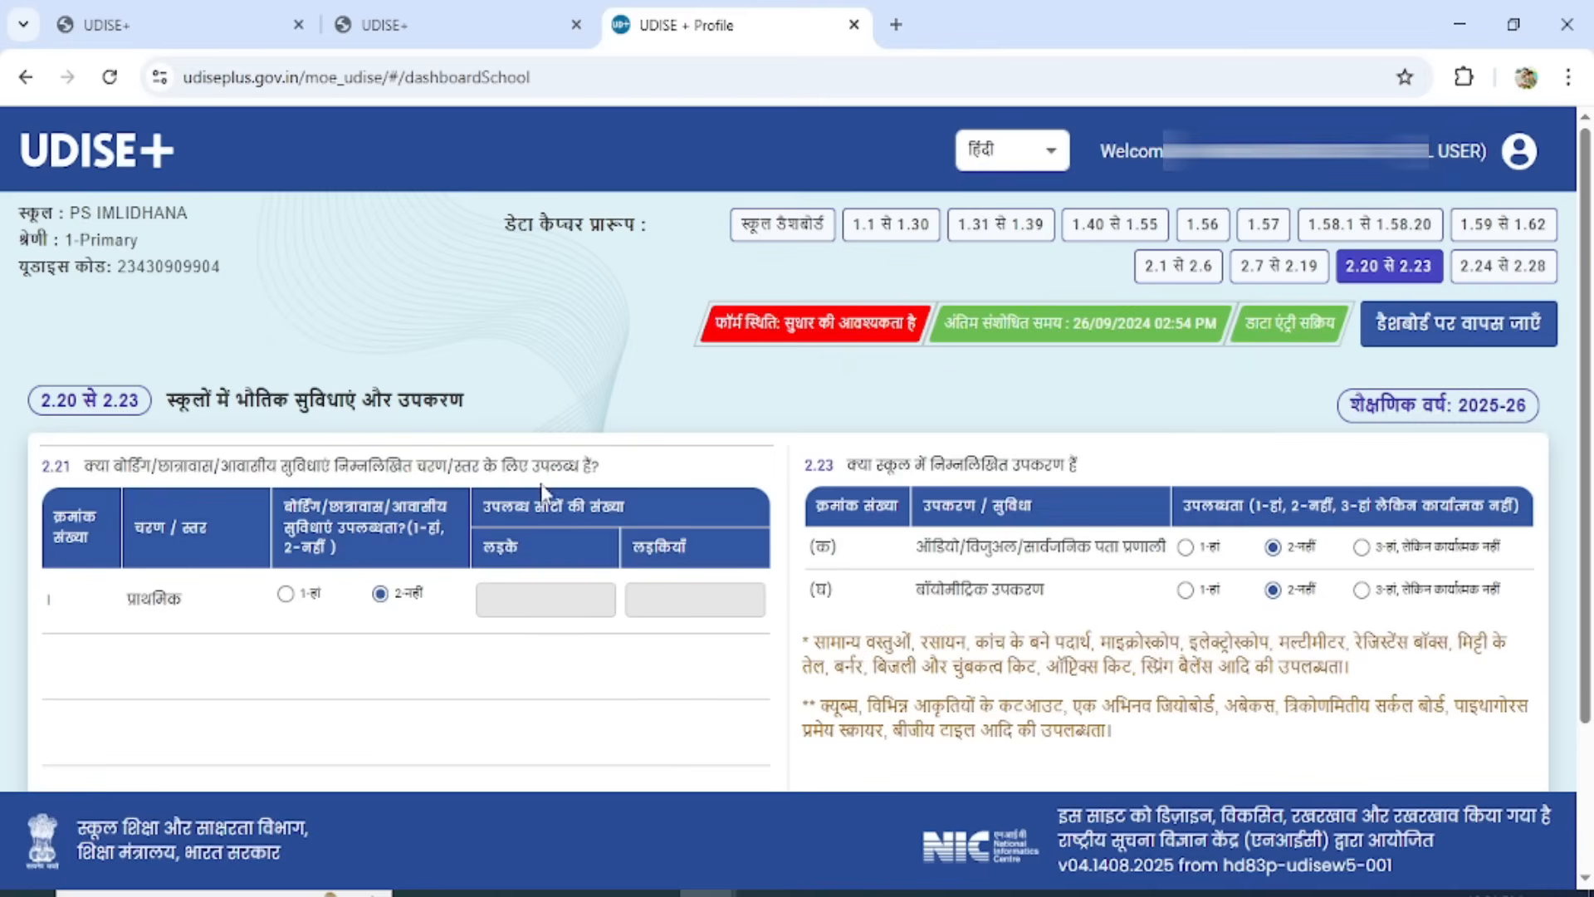
# Answer 2-No for primary-level boarding/hostel facilities in 2.21, and save the form and continue to the next one.
pyautogui.click(286, 592)
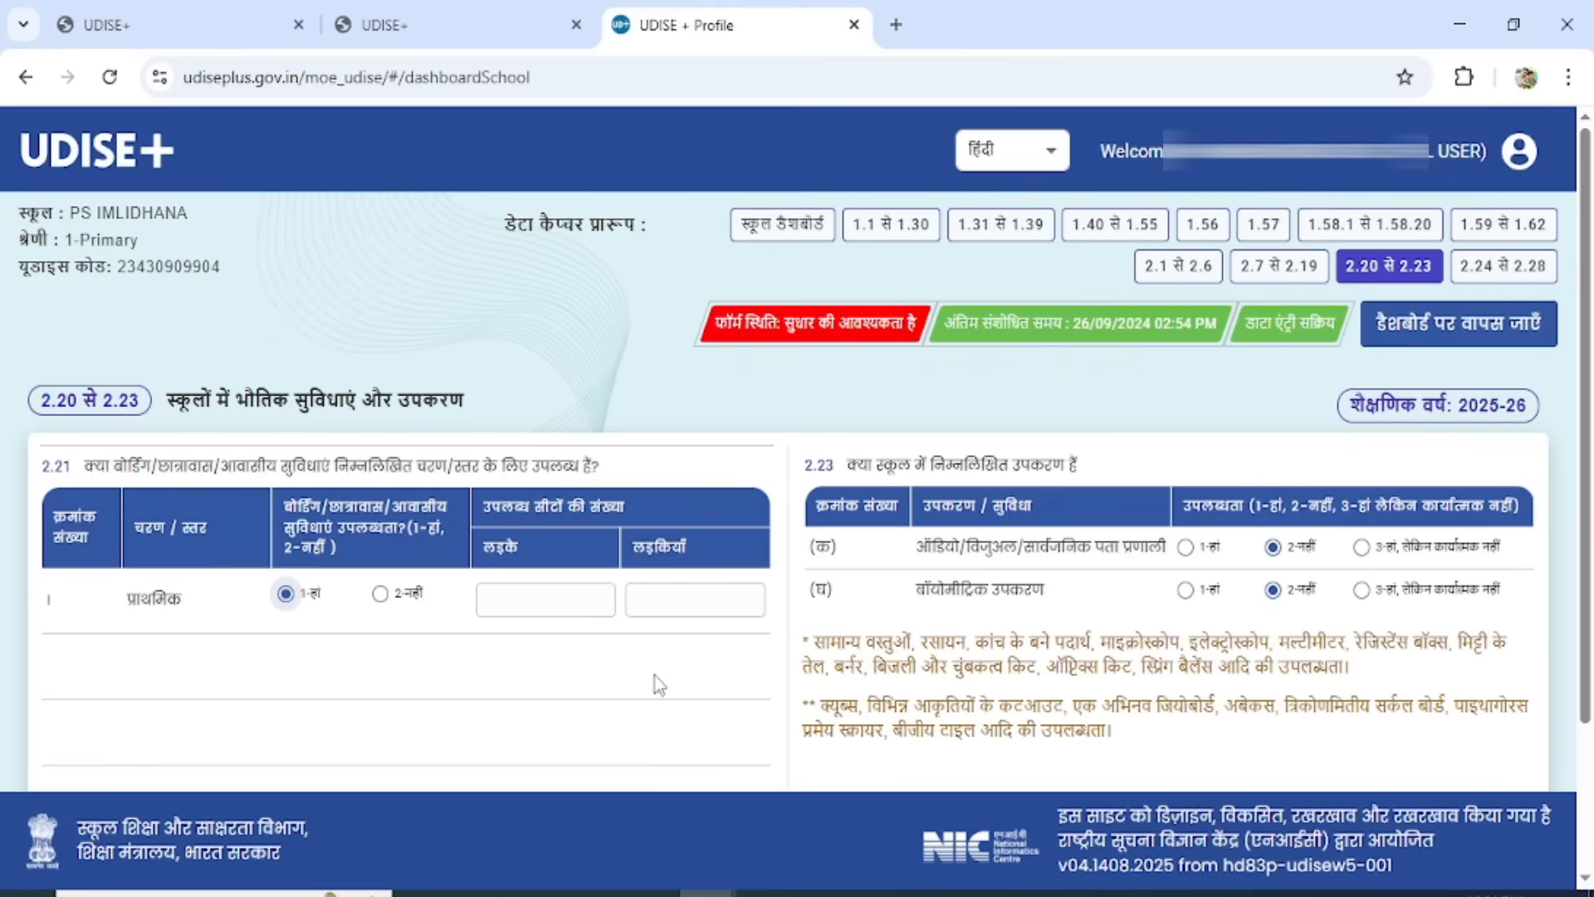
pyautogui.click(379, 593)
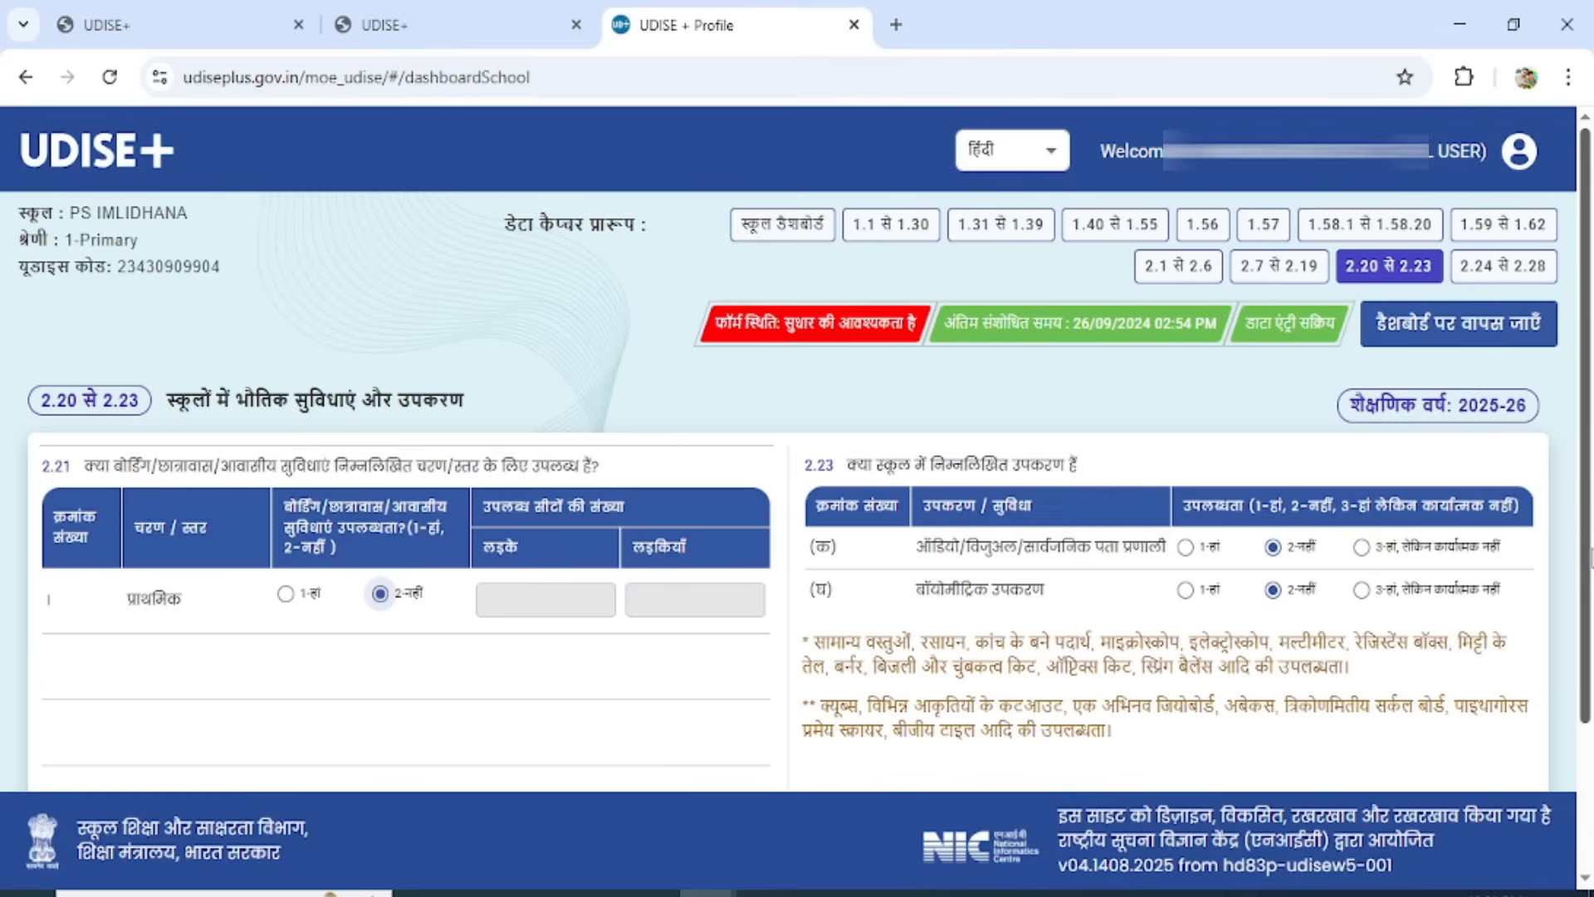
pyautogui.scroll(-3, 1586, 548)
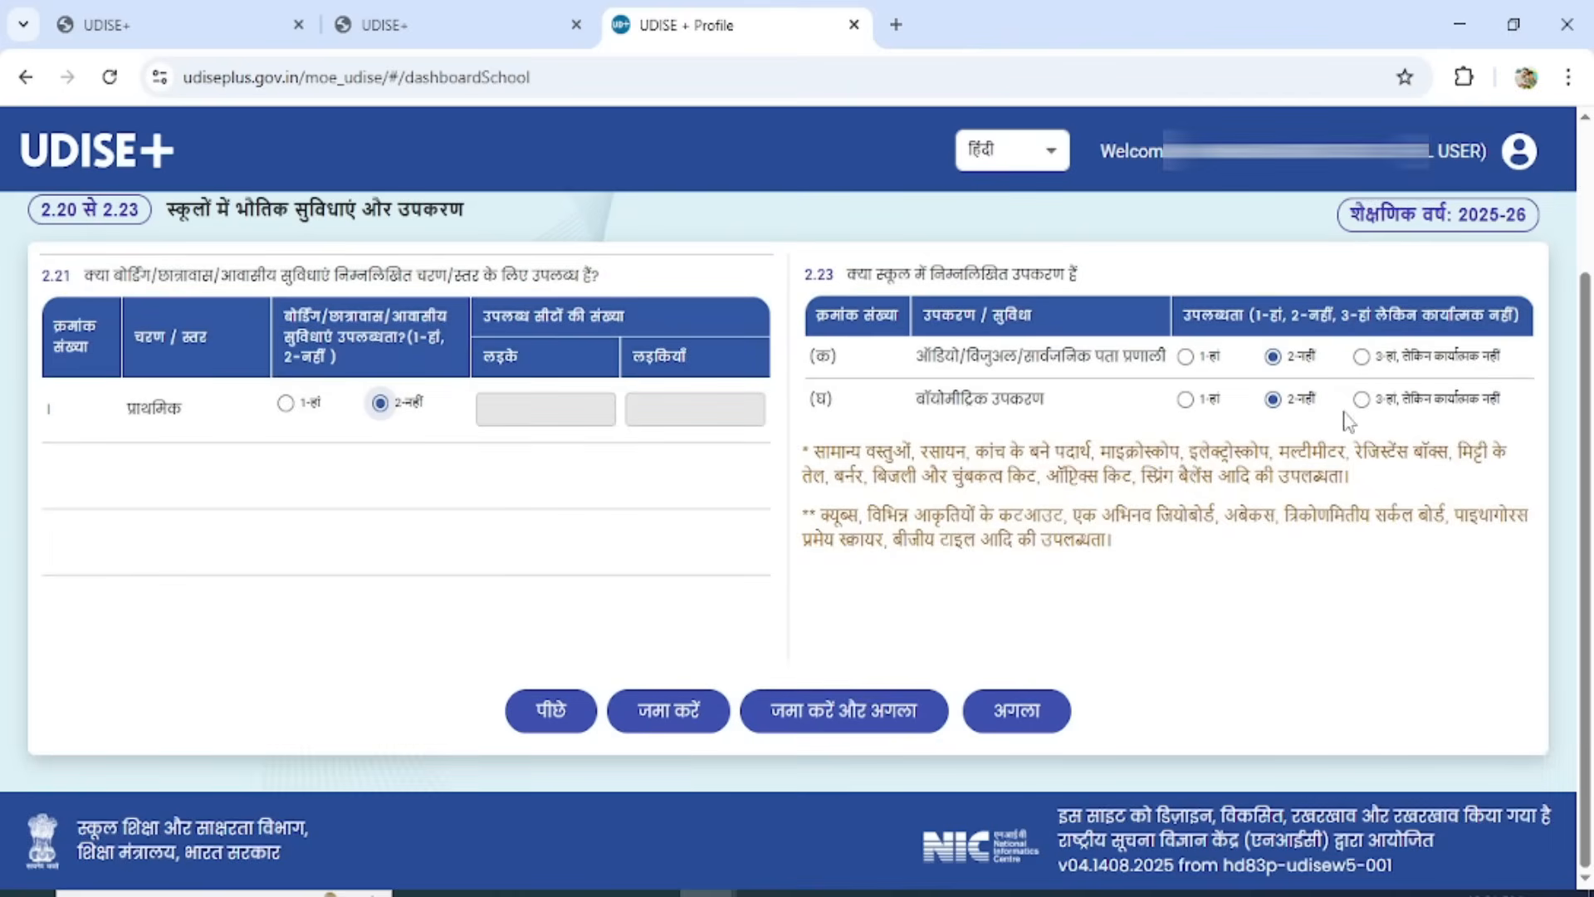
pyautogui.click(811, 713)
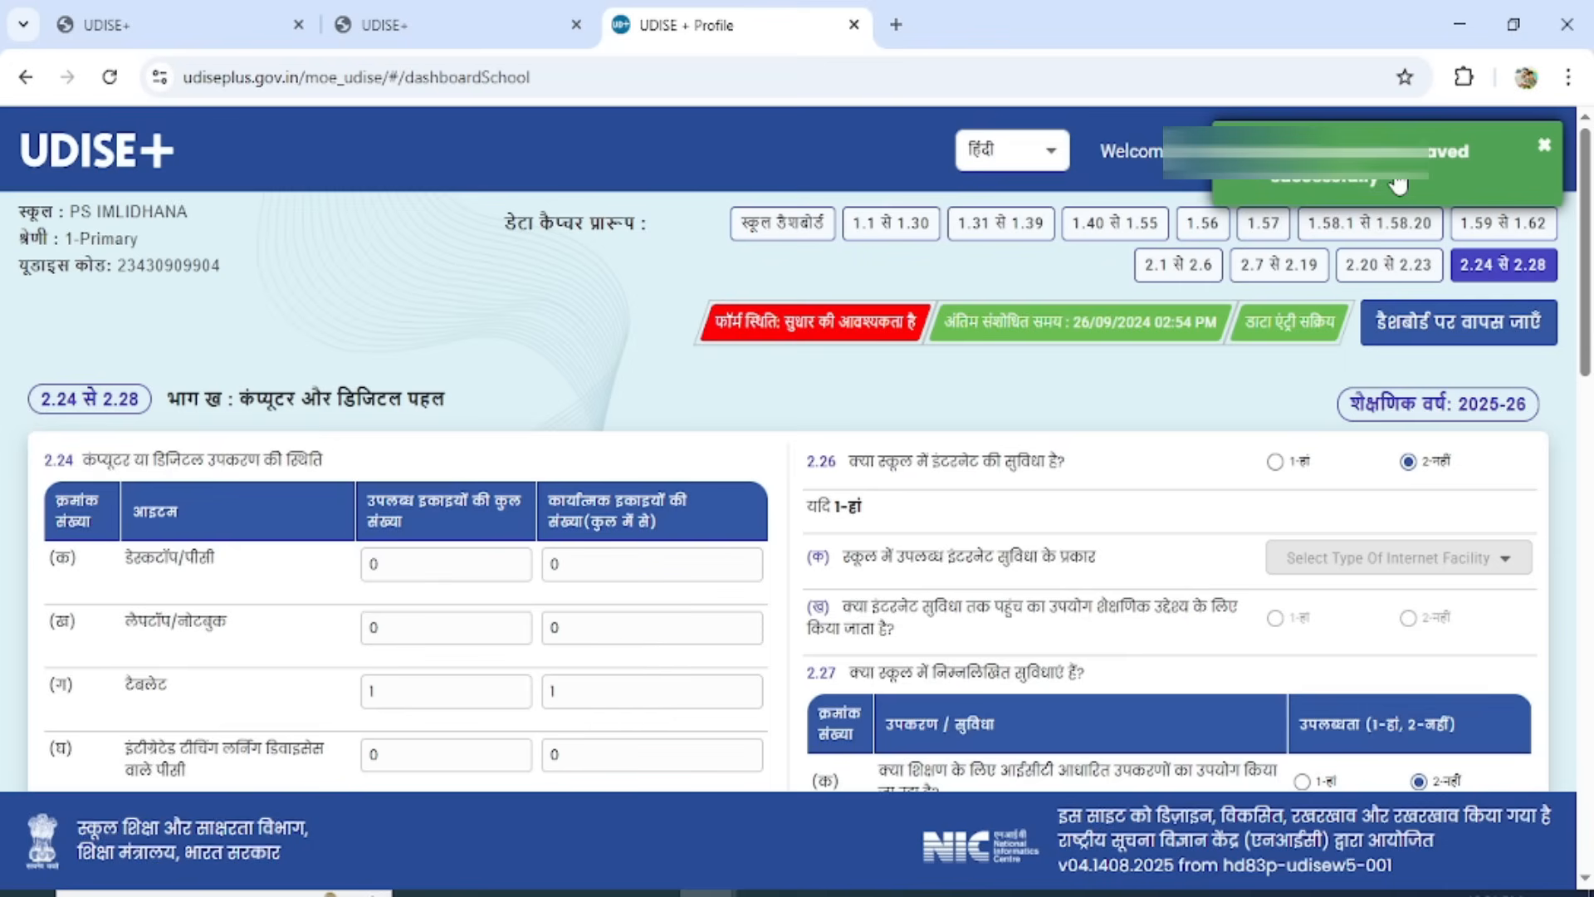
# Enter 2 for both the total and the functional number of tablets in 2.24.
pyautogui.scroll(-2, 1586, 307)
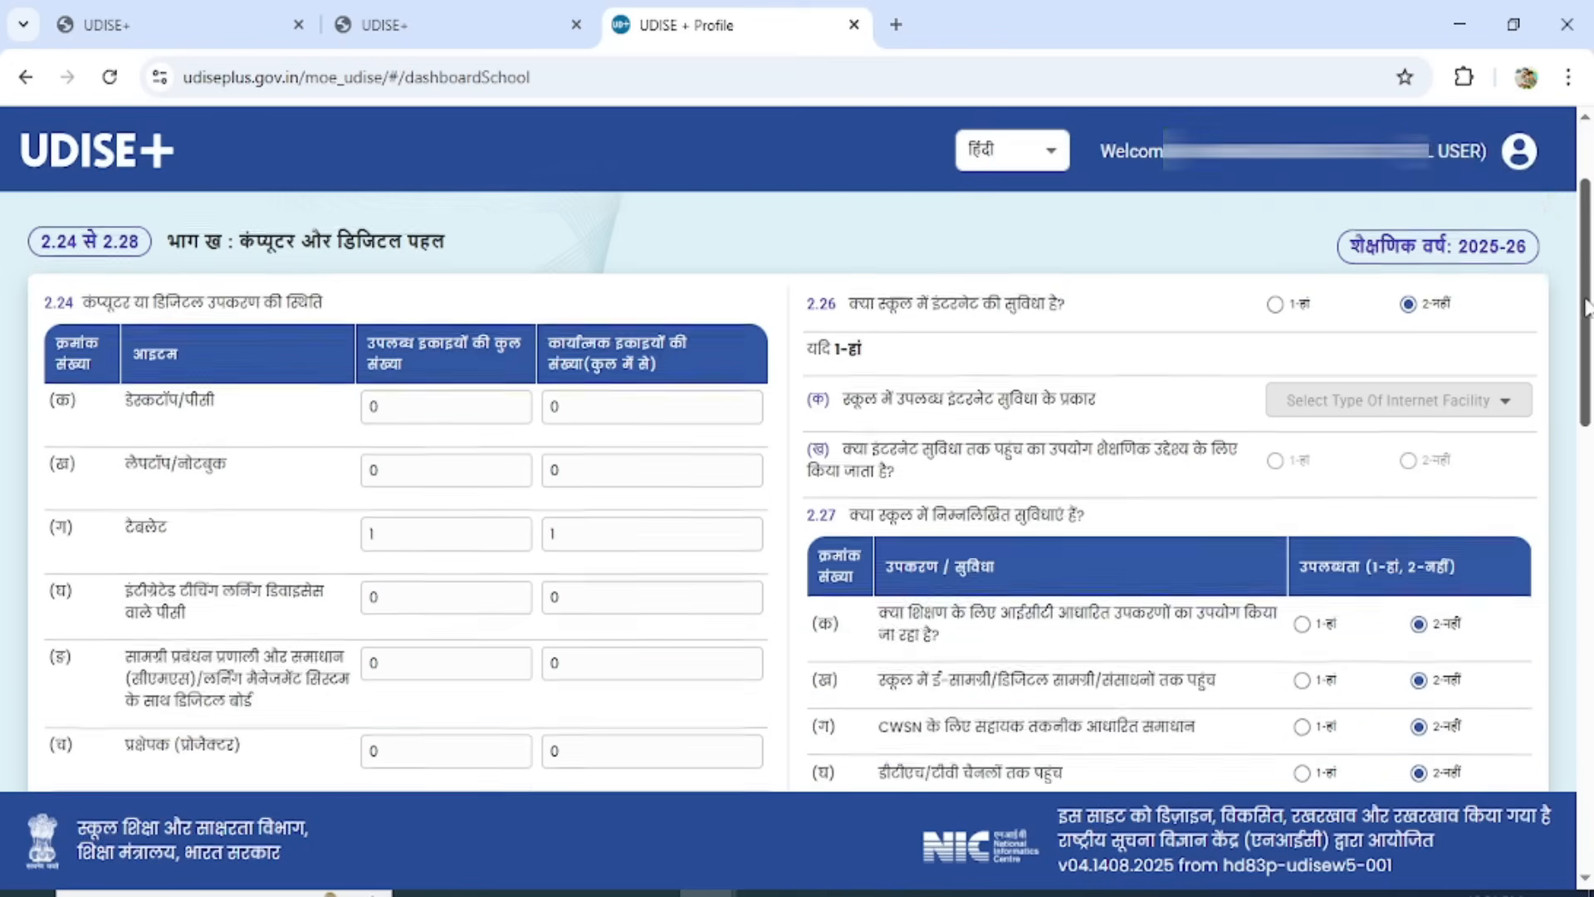
pyautogui.scroll(-1, 1585, 308)
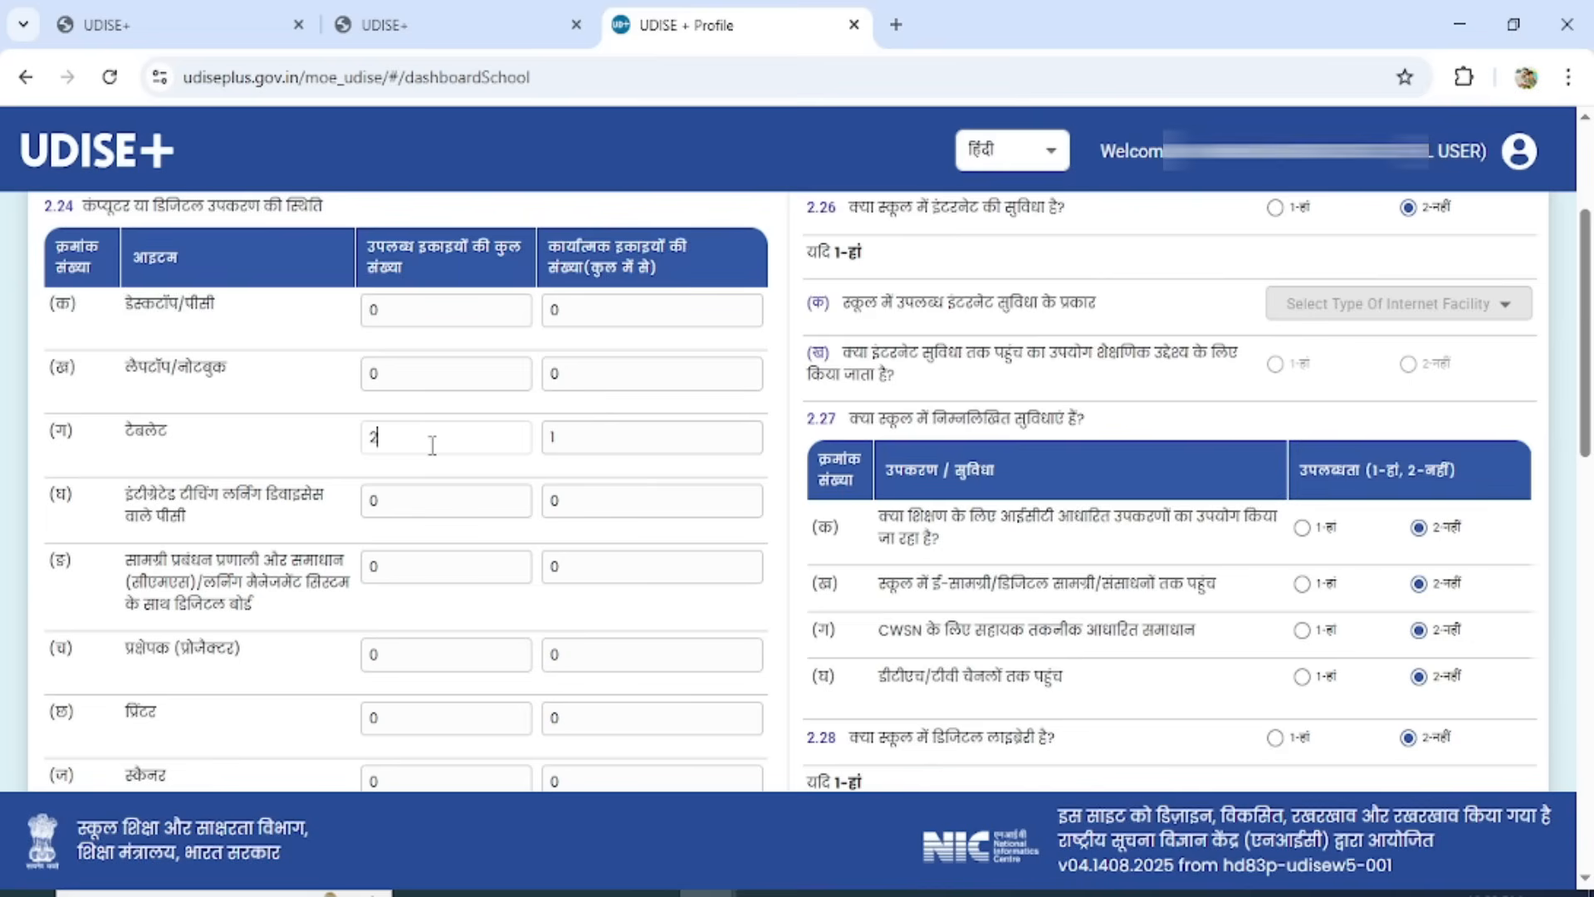
pyautogui.click(603, 447)
pyautogui.write('2')
# Check the remaining digital equipment and computer/ICT lab answers, and answer 1-Yes for internet facility in 2.26.
pyautogui.moveTo(1587, 411); pyautogui.dragTo(1588, 656)
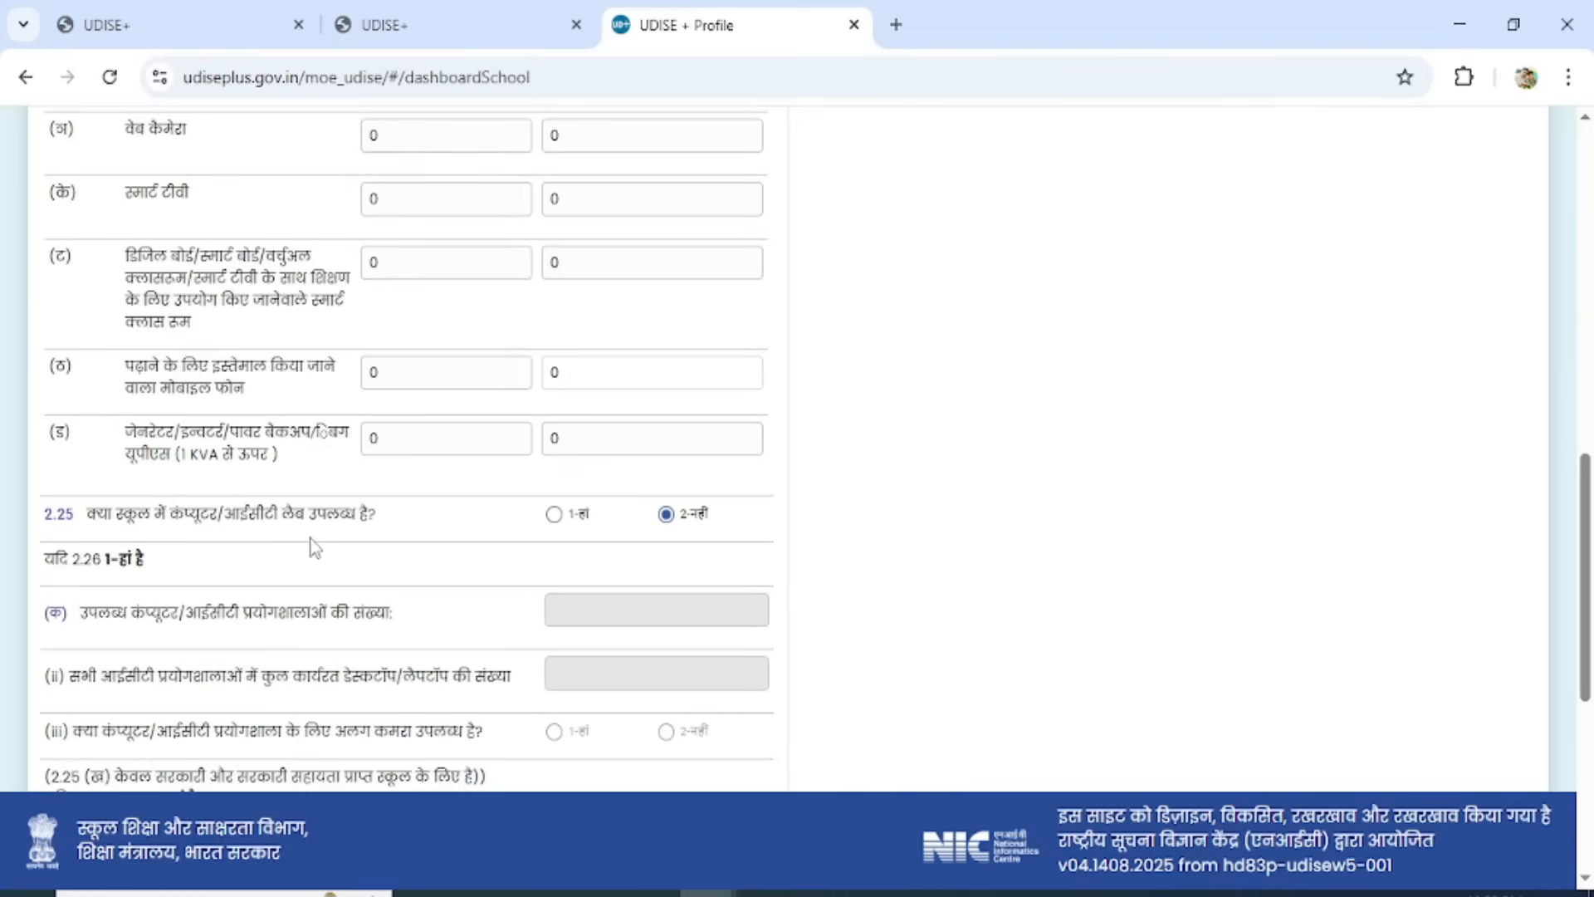
pyautogui.moveTo(1589, 557); pyautogui.dragTo(1589, 662)
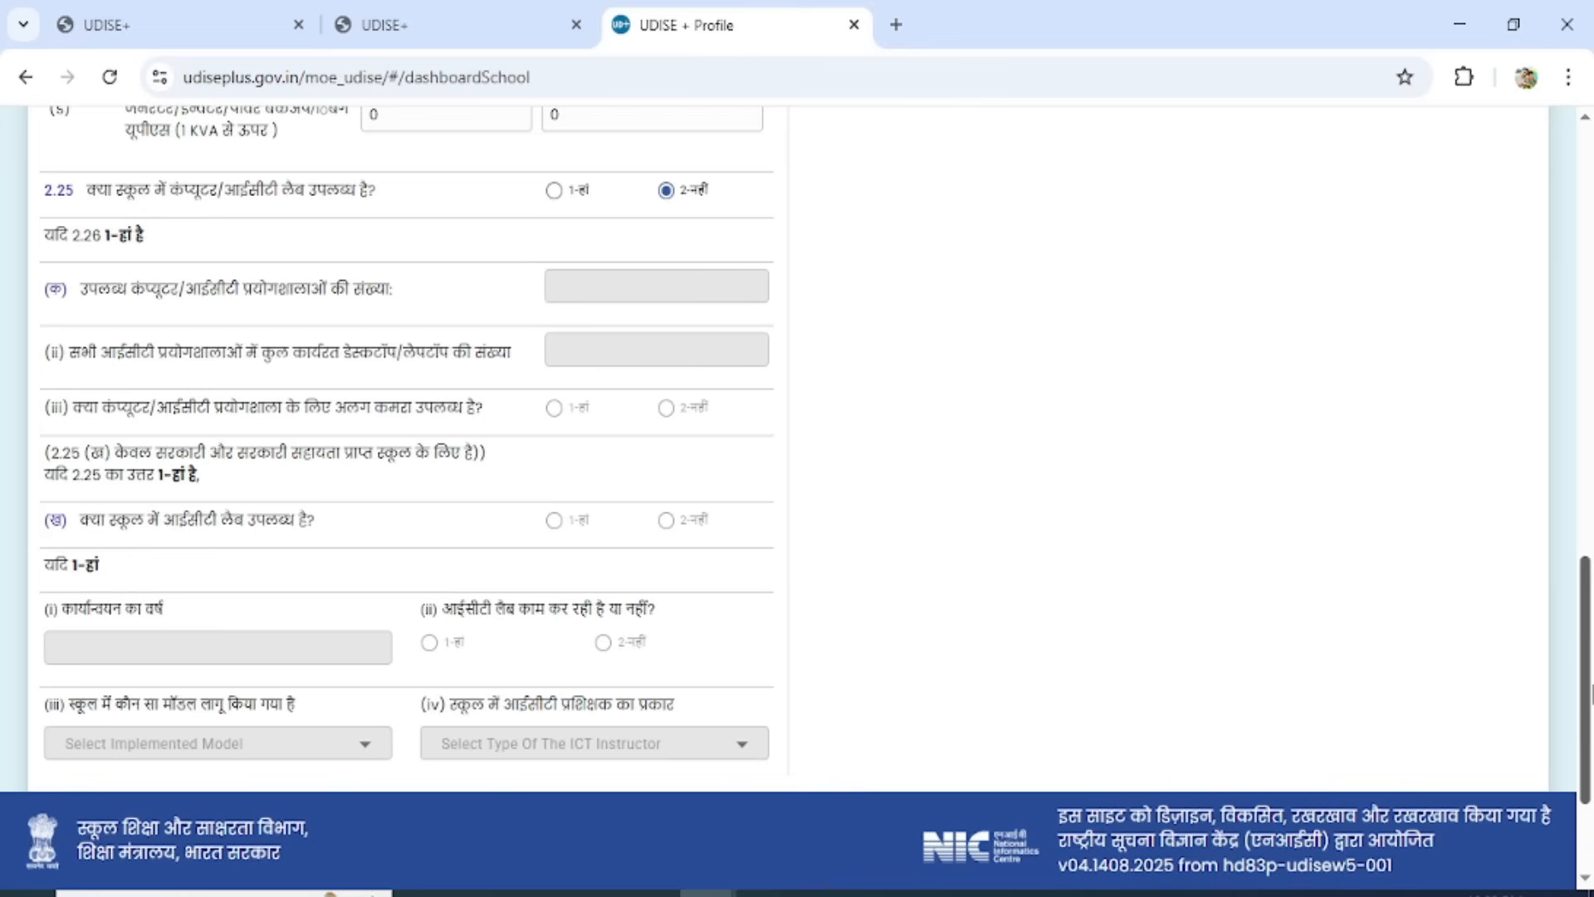
pyautogui.scroll(-3, 1587, 772)
pyautogui.moveTo(1590, 767); pyautogui.dragTo(1591, 288)
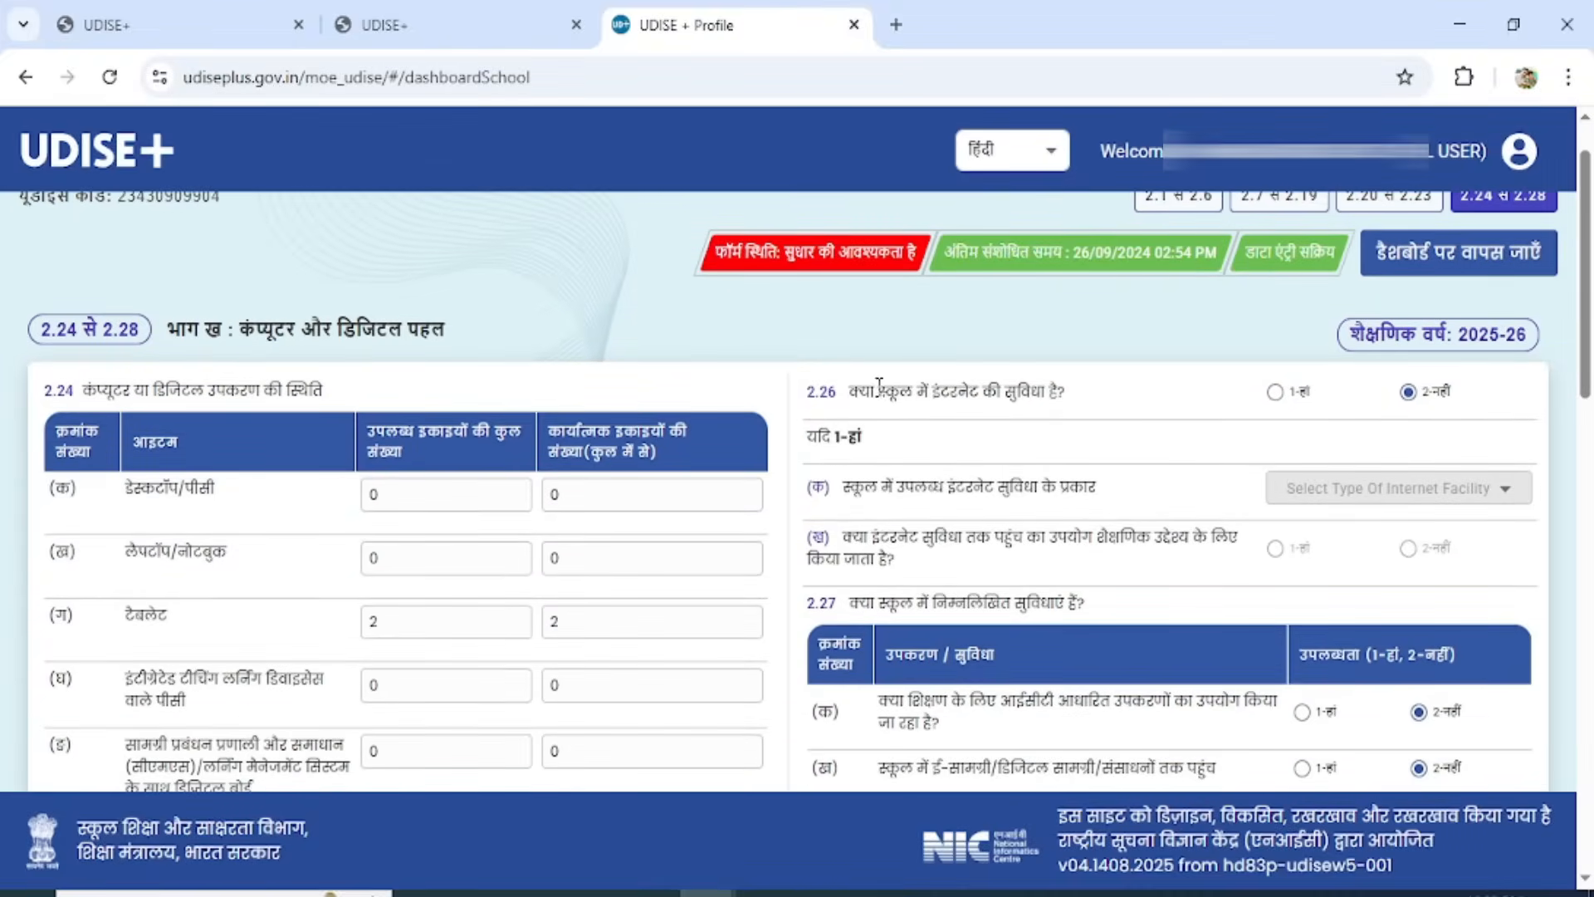
pyautogui.click(1273, 392)
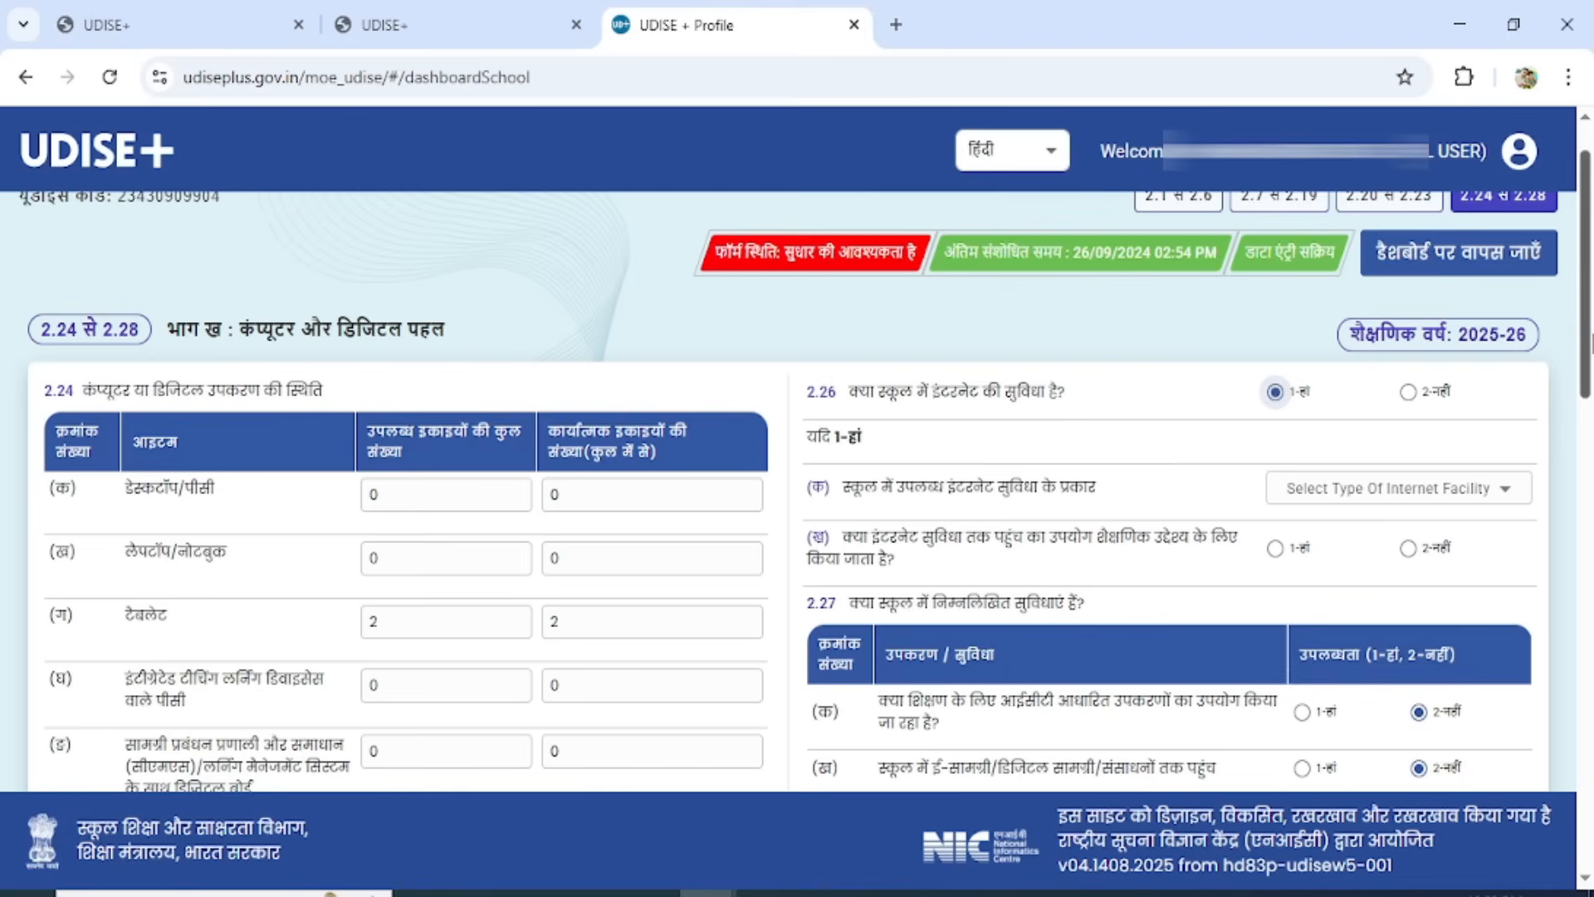
pyautogui.scroll(-2, 1291, 401)
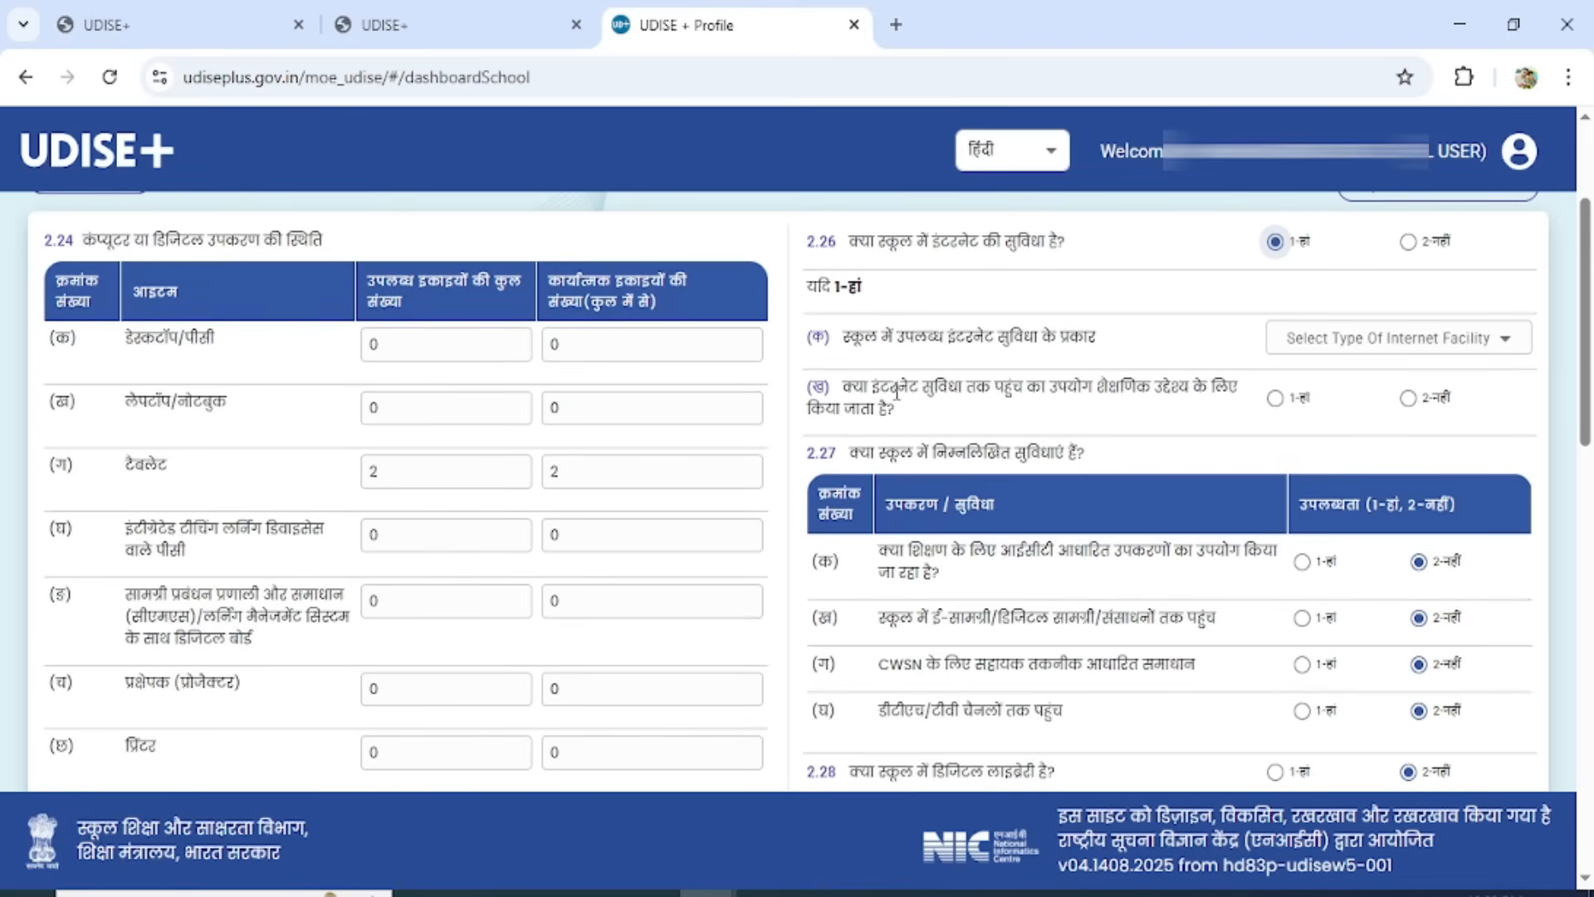
# In 2.26, set the internet facility type to 4-Mobile Phone Internet and answer 1-Yes for its use for educational purposes.
pyautogui.click(1423, 342)
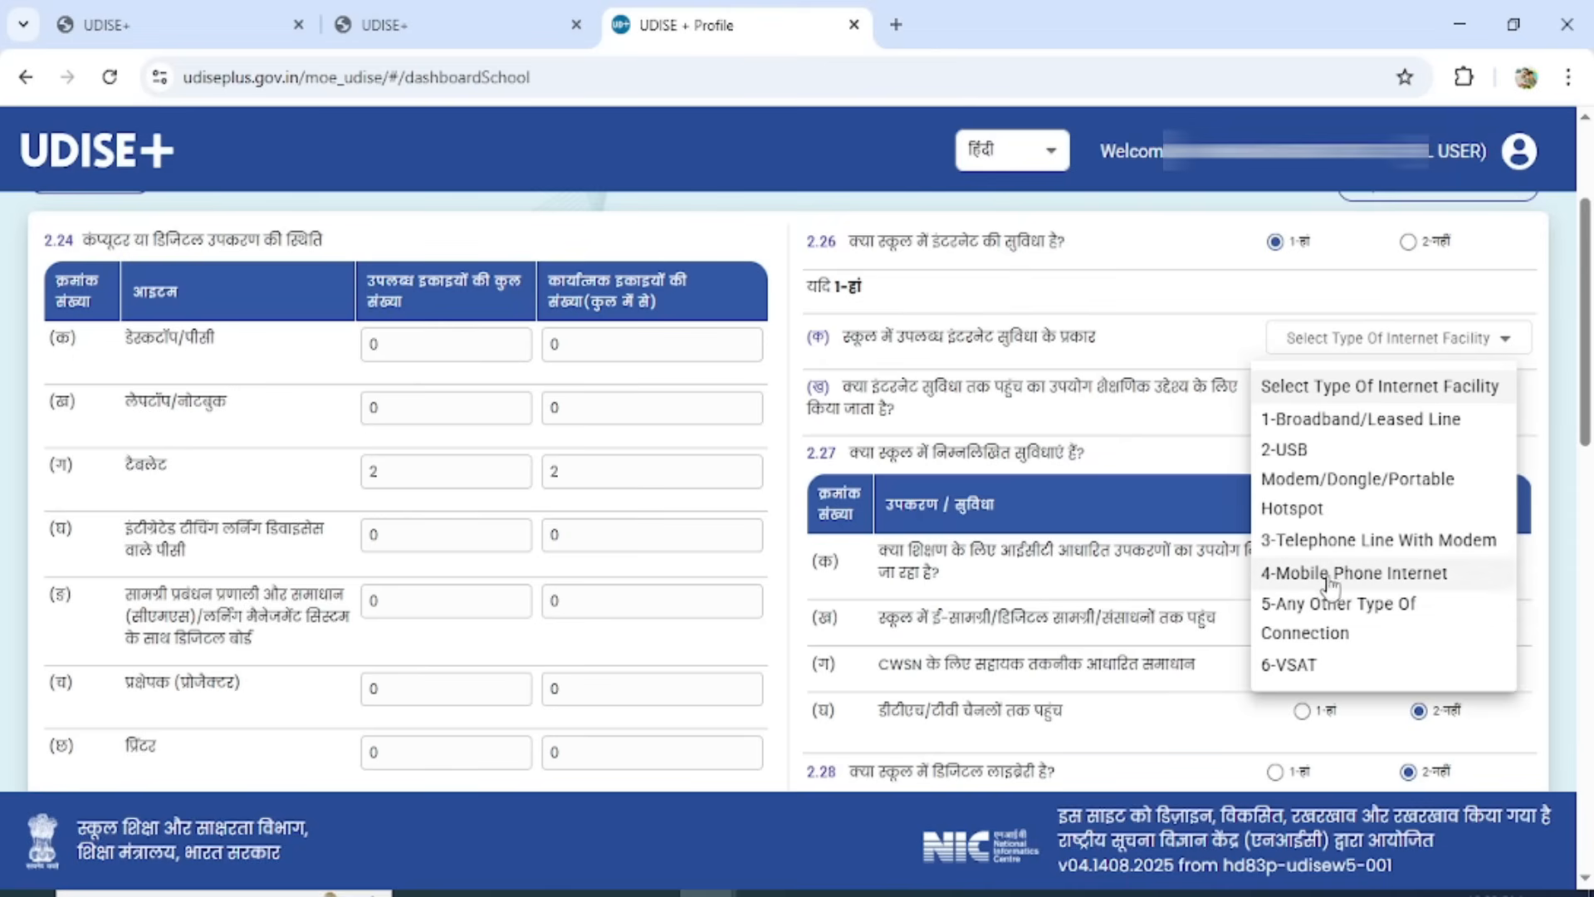
pyautogui.click(1397, 578)
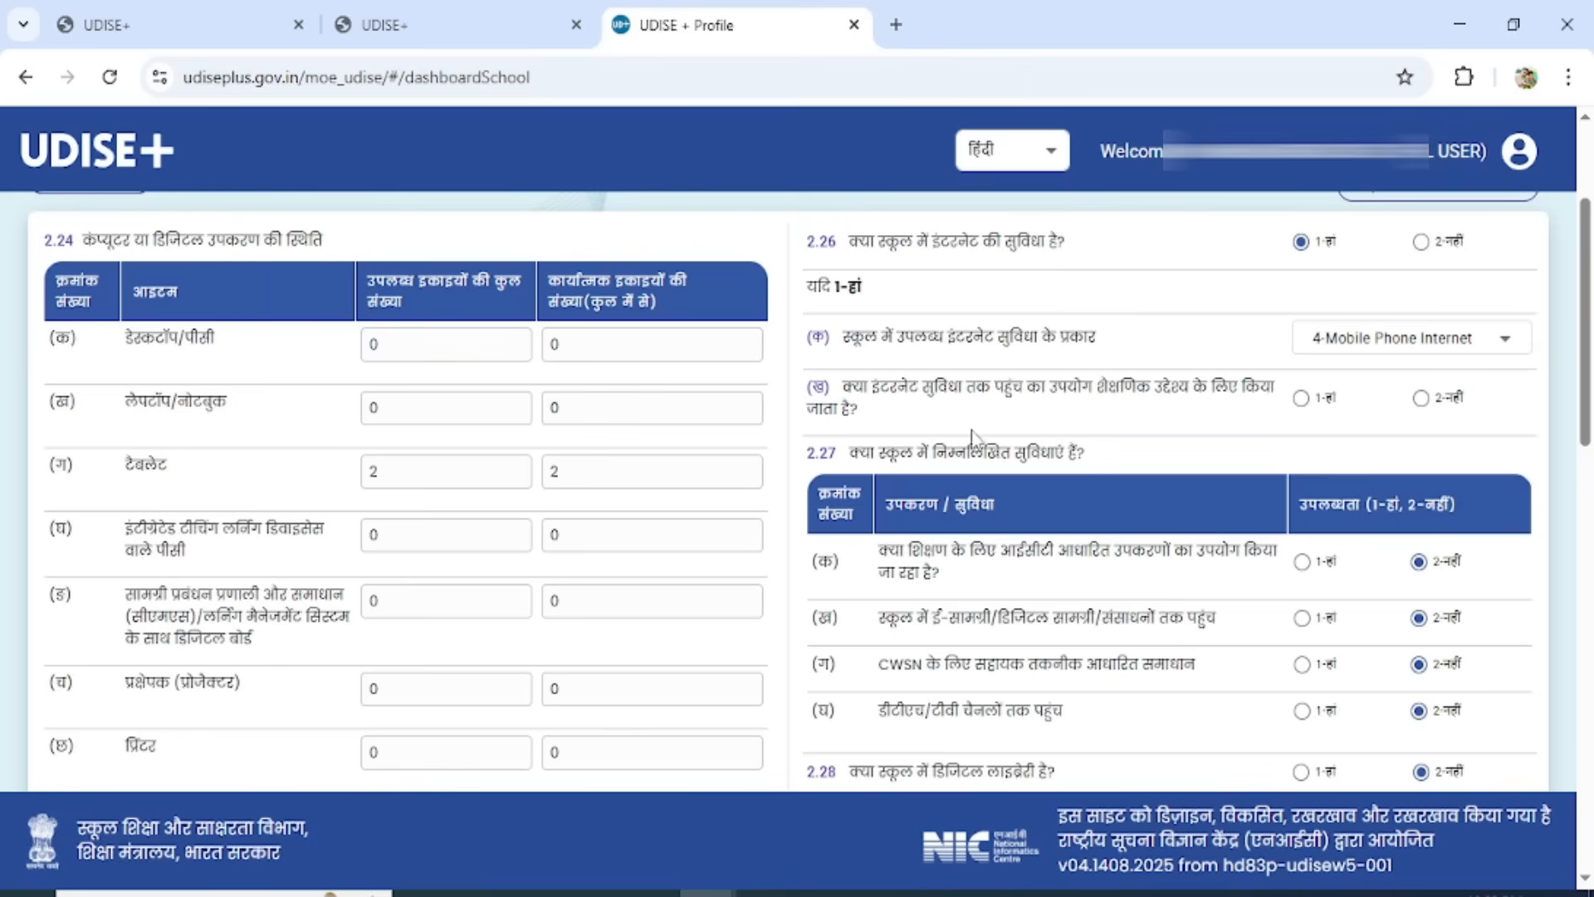
pyautogui.click(1301, 398)
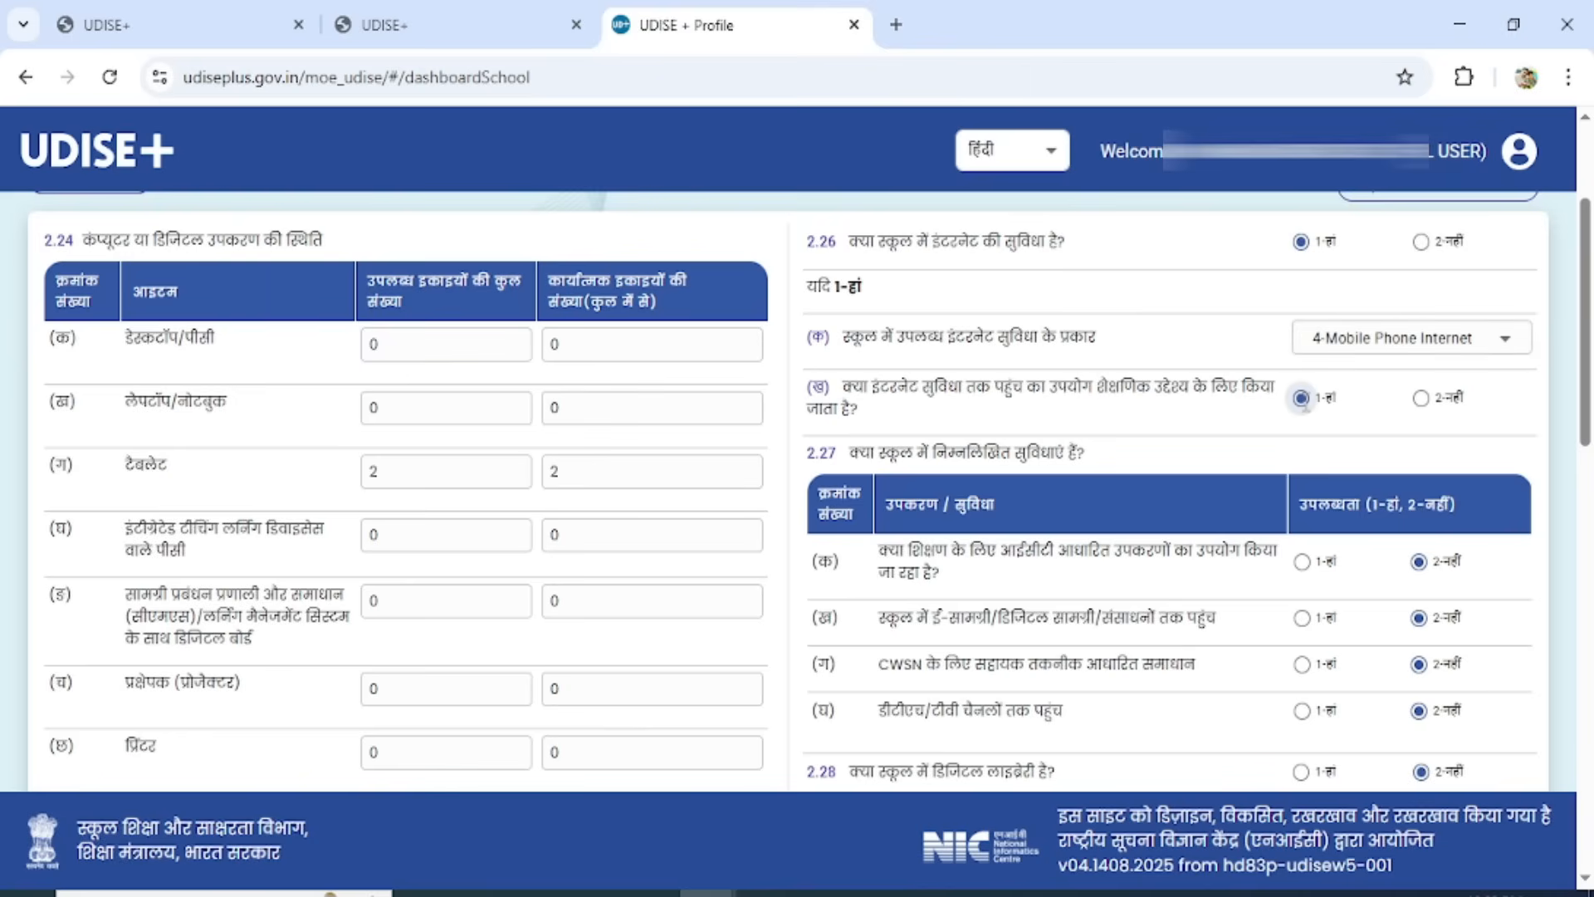
# In 2.27, answer 1-Yes for ICT-based tools used for teaching and for access to e-content/digital content and resources.
pyautogui.moveTo(1585, 371); pyautogui.dragTo(1585, 449)
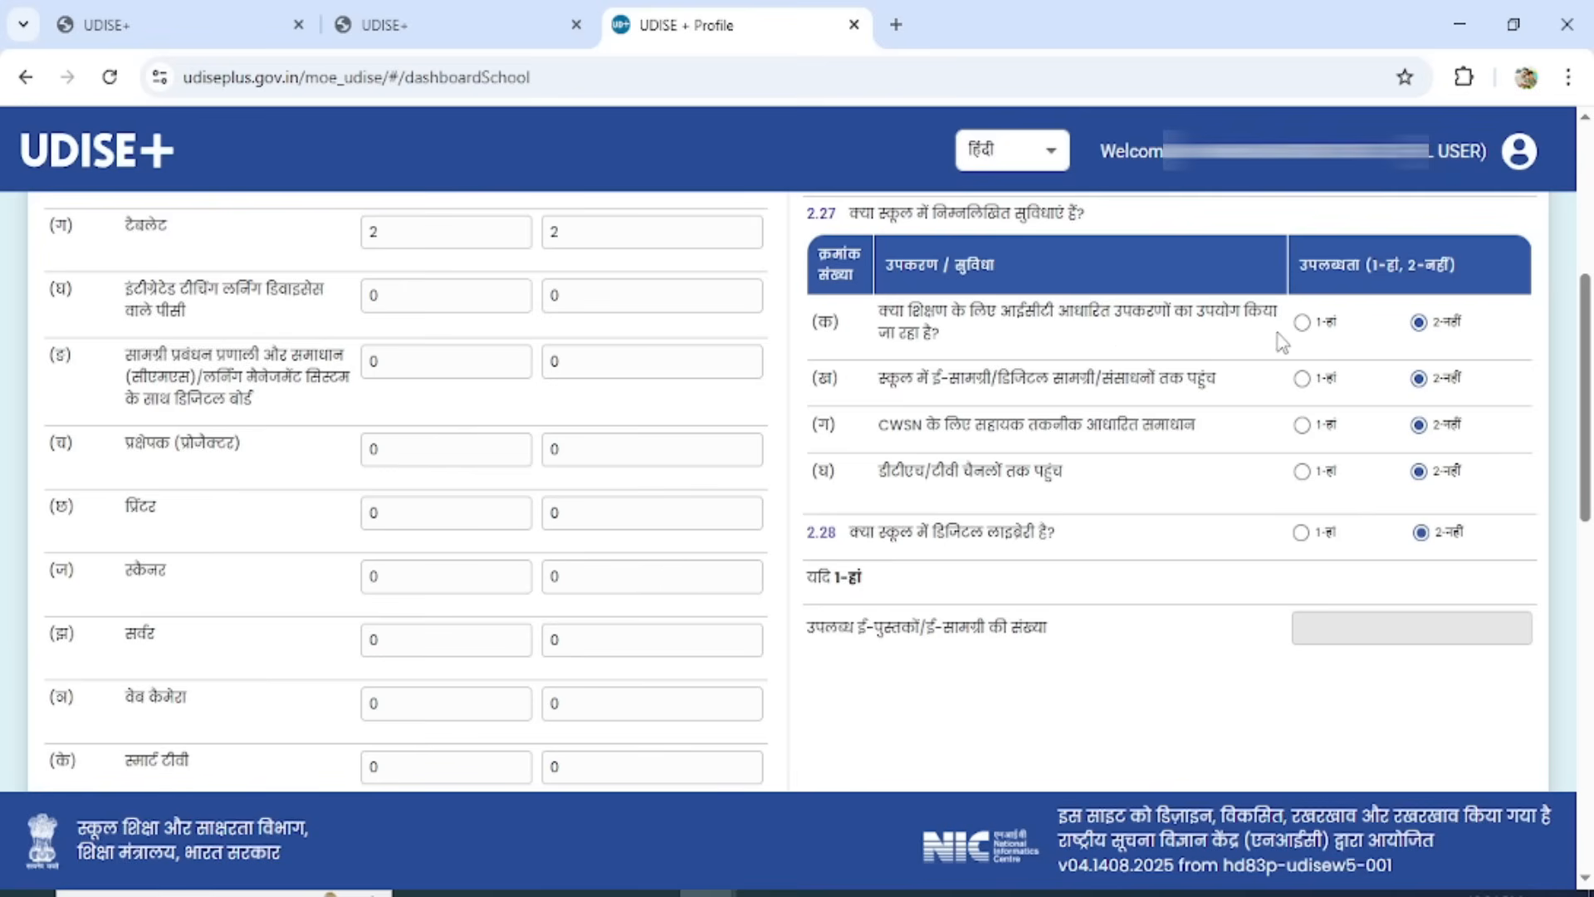
pyautogui.click(1302, 323)
pyautogui.click(1303, 384)
# Save the 2.24 to 2.28 computers and digital initiatives form and return to the school dashboard.
pyautogui.moveTo(1588, 423); pyautogui.dragTo(1590, 780)
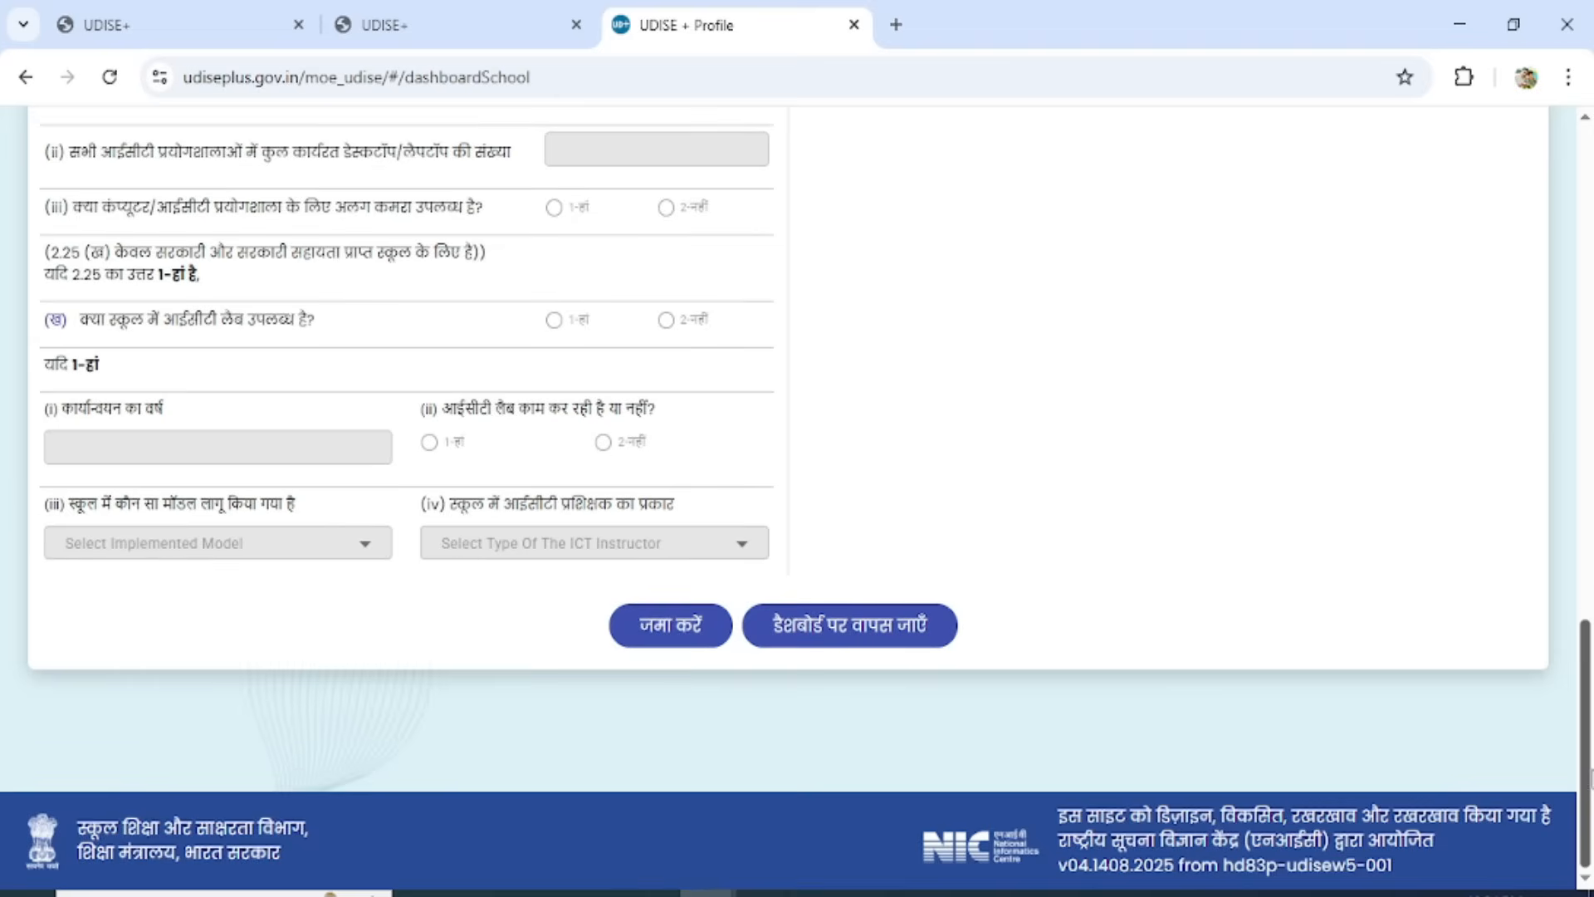
pyautogui.click(672, 632)
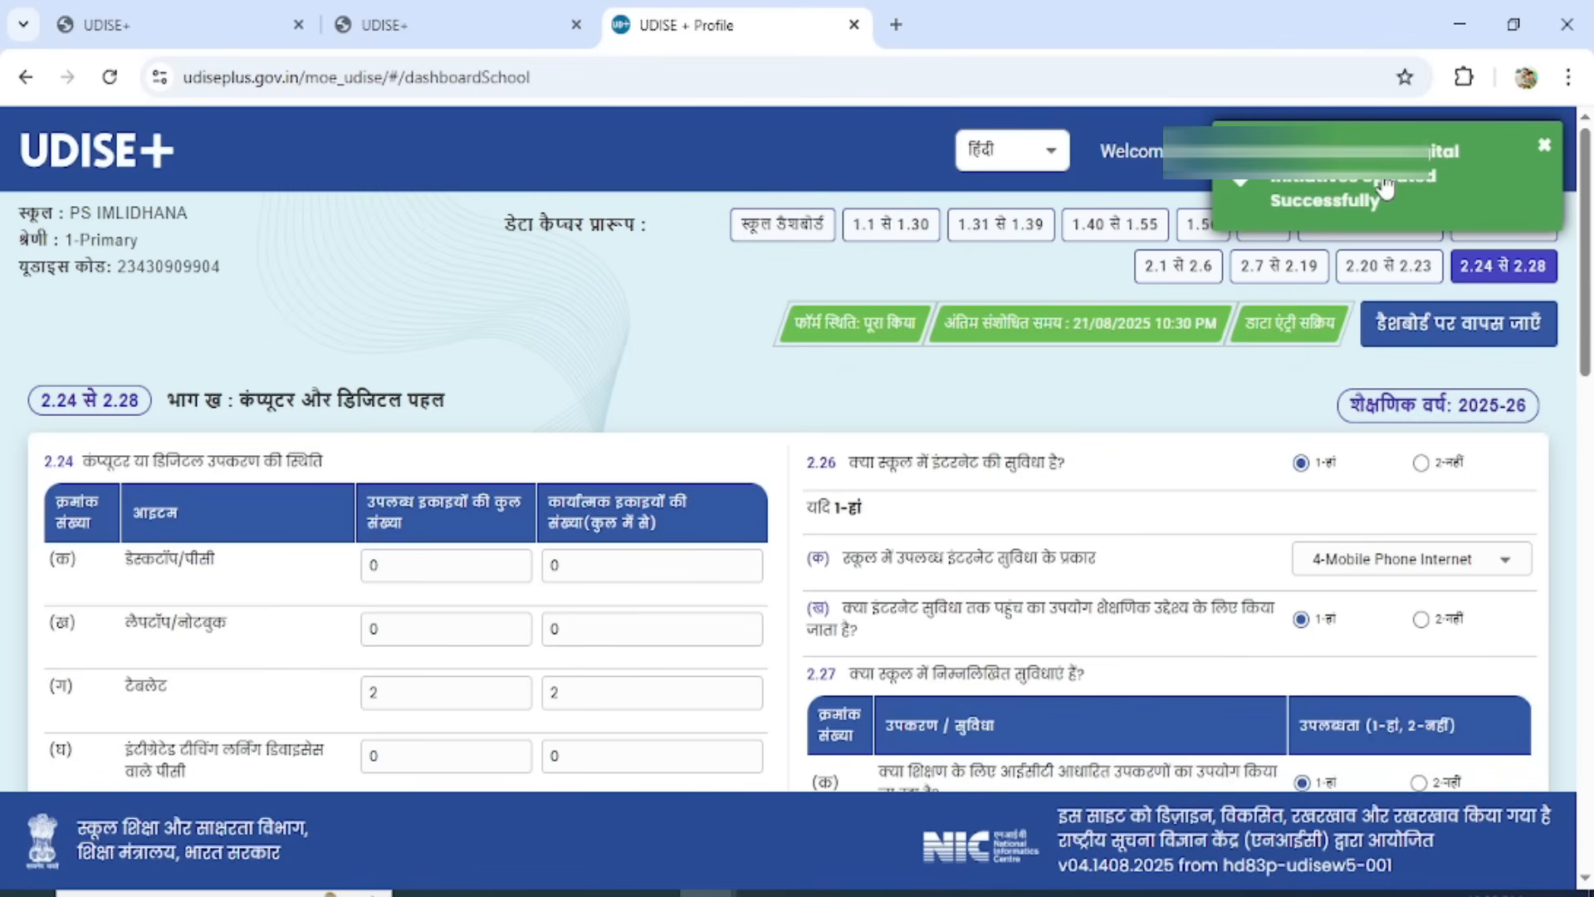
pyautogui.click(1452, 332)
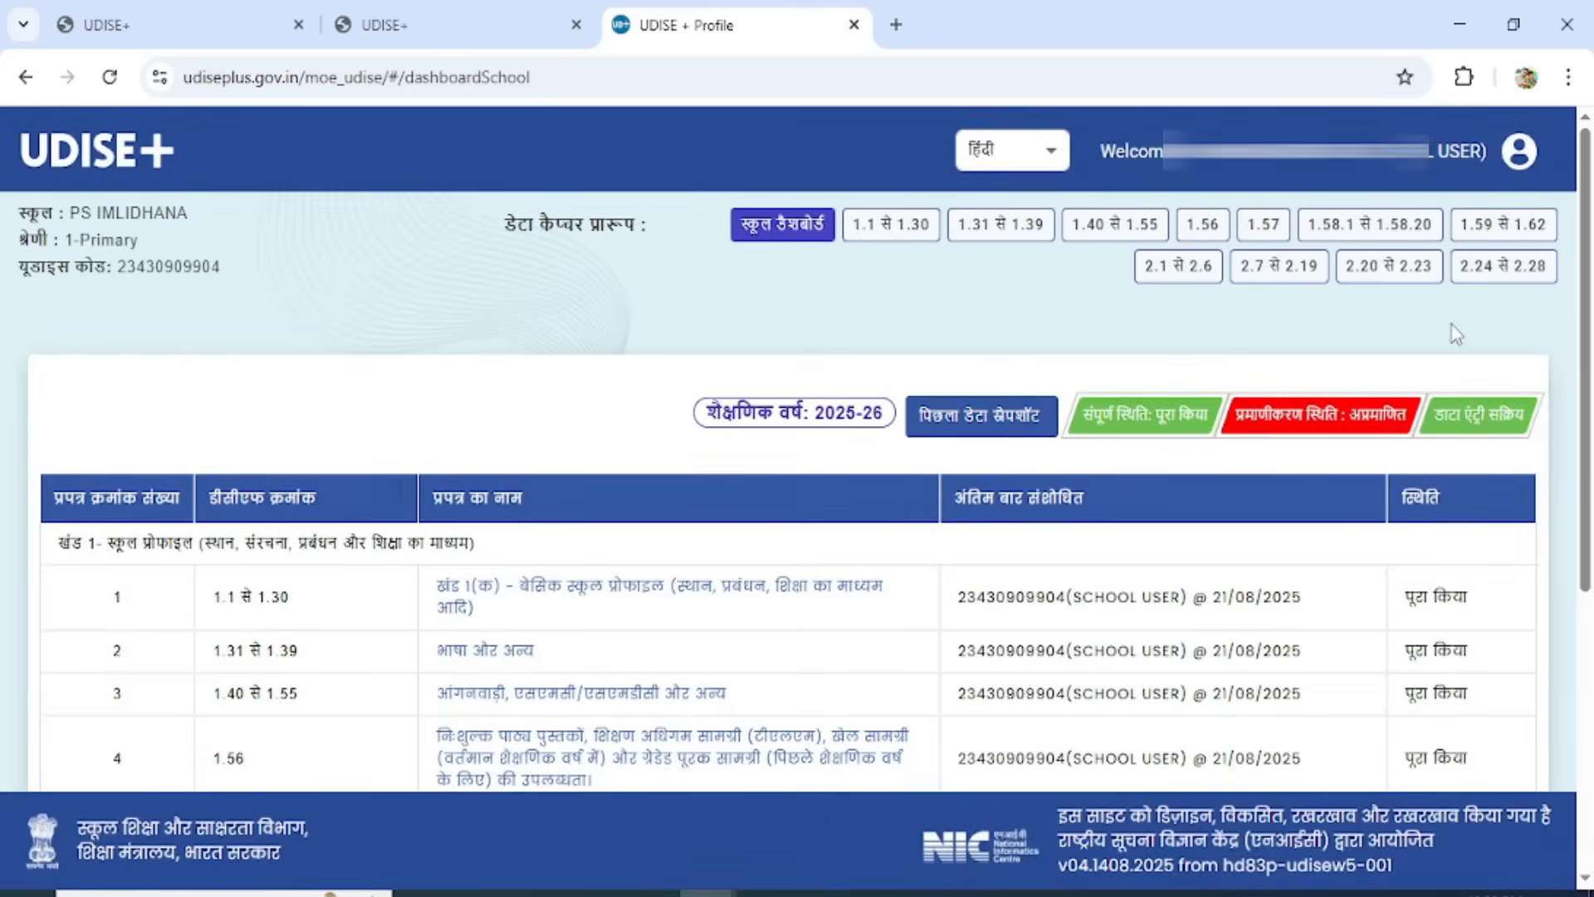